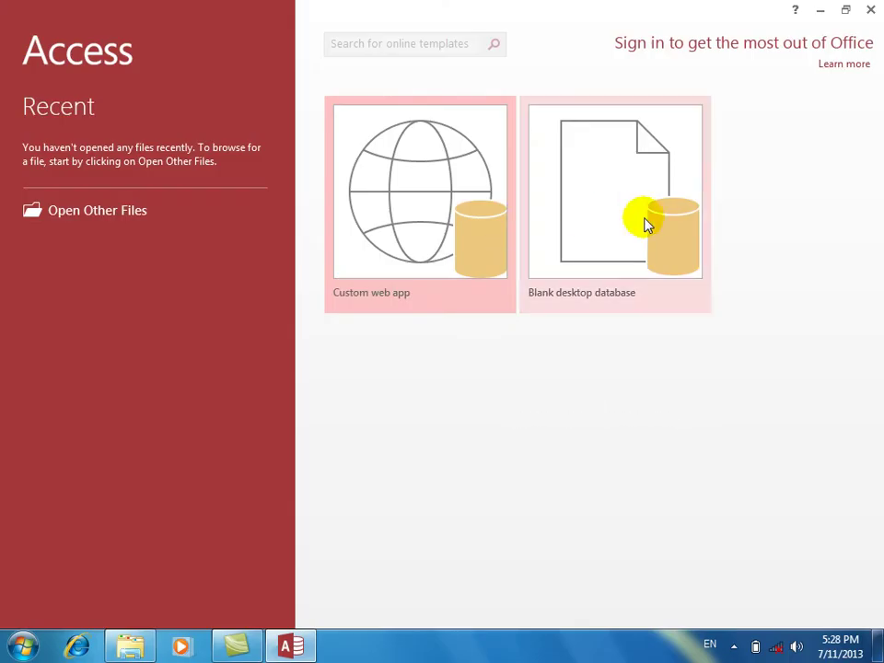
Create a blank desktop database, keeping the default name Database1.
{"action": "left_click", "coordinate": [645, 221]}
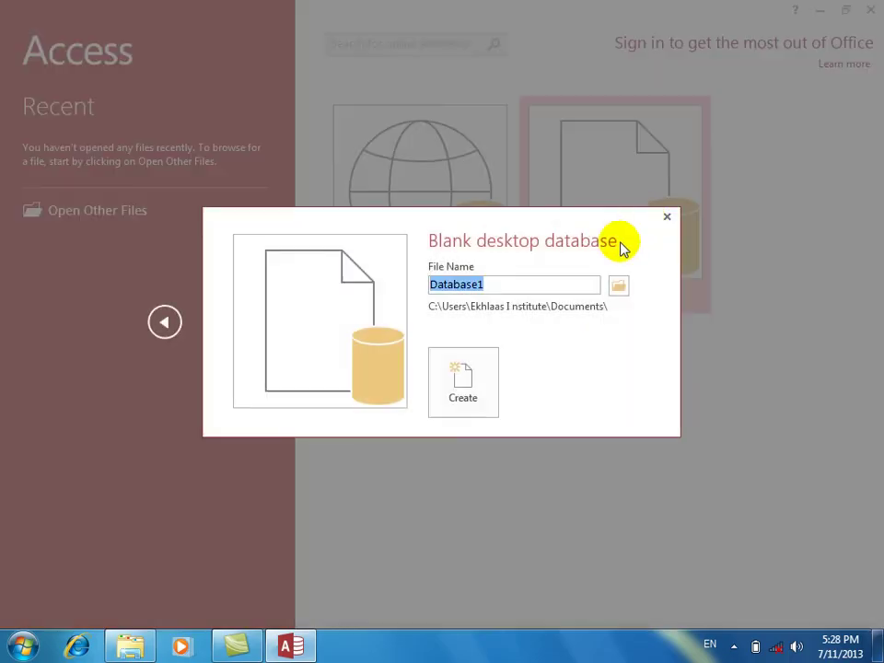
{"action": "key", "text": "Return"}
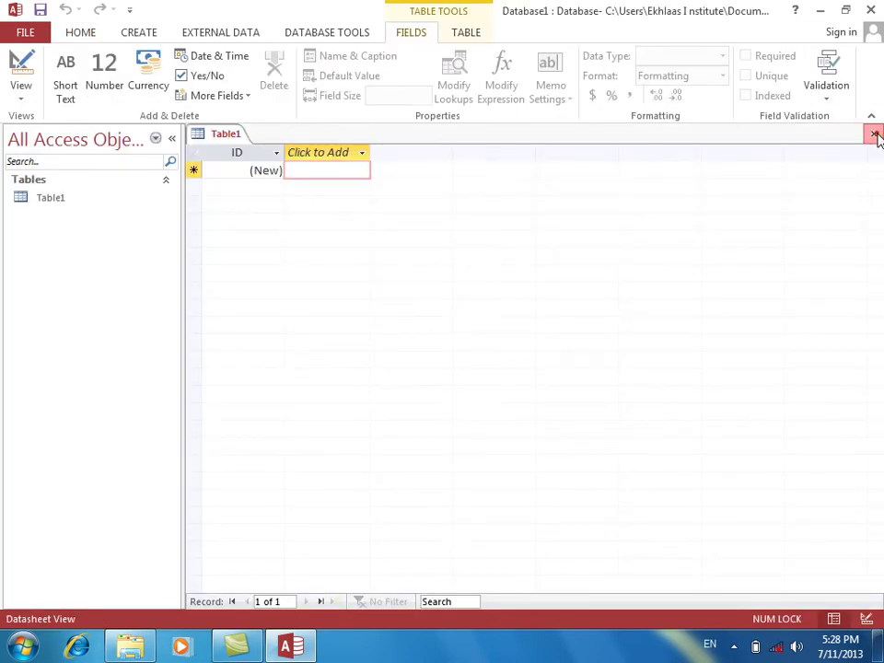
Close Table1 and start a new table design with an AutoNumber empno field.
{"action": "left_click", "coordinate": [874, 134]}
{"action": "left_click", "coordinate": [137, 35]}
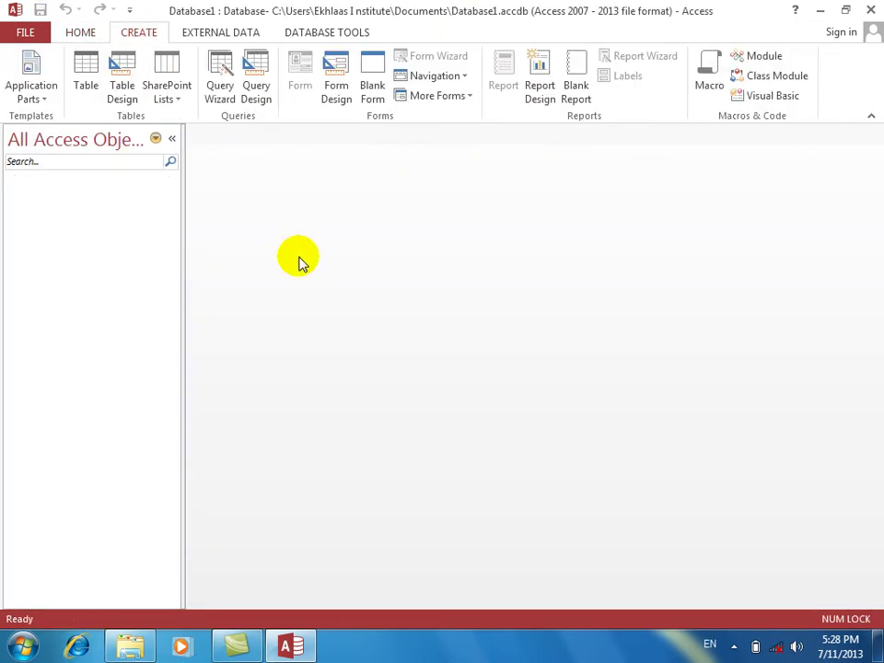
{"action": "left_click", "coordinate": [128, 82]}
{"action": "type", "text": "empno"}
{"action": "key", "text": "Tab"}
{"action": "type", "text": "a"}
{"action": "key", "text": "Tab"}
{"action": "key", "text": "Tab"}
Add a second field named name, accepting the reserved-word warning.
{"action": "type", "text": "enamew"}
{"action": "key", "text": "Tab"}
{"action": "key", "text": "Tab"}
{"action": "key", "text": "Tab"}
{"action": "key", "text": "shift+Tab"}
{"action": "key", "text": "ctrl+Home"}
{"action": "key", "text": "Down"}
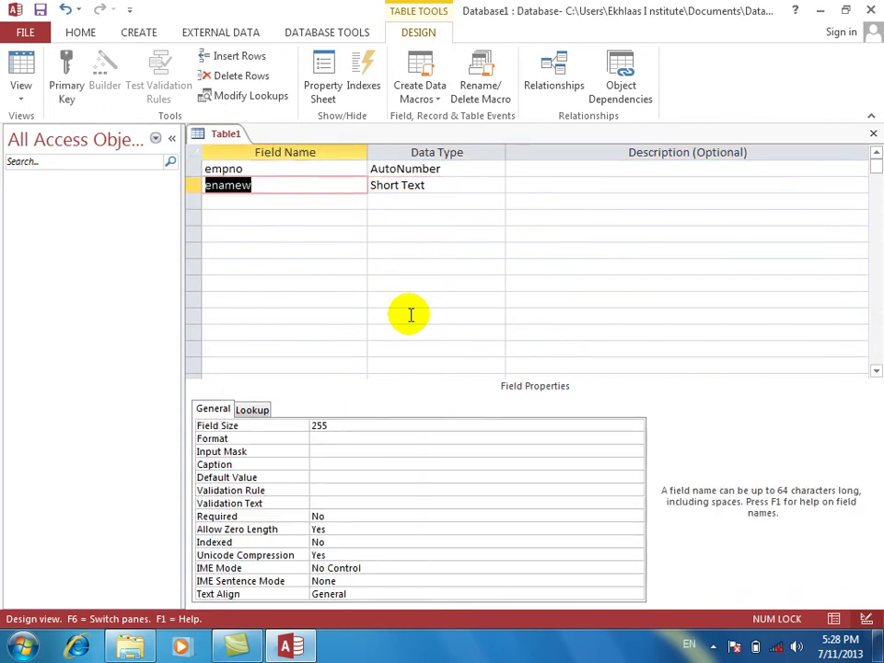
{"action": "type", "text": "na"}
{"action": "key", "text": "Tab"}
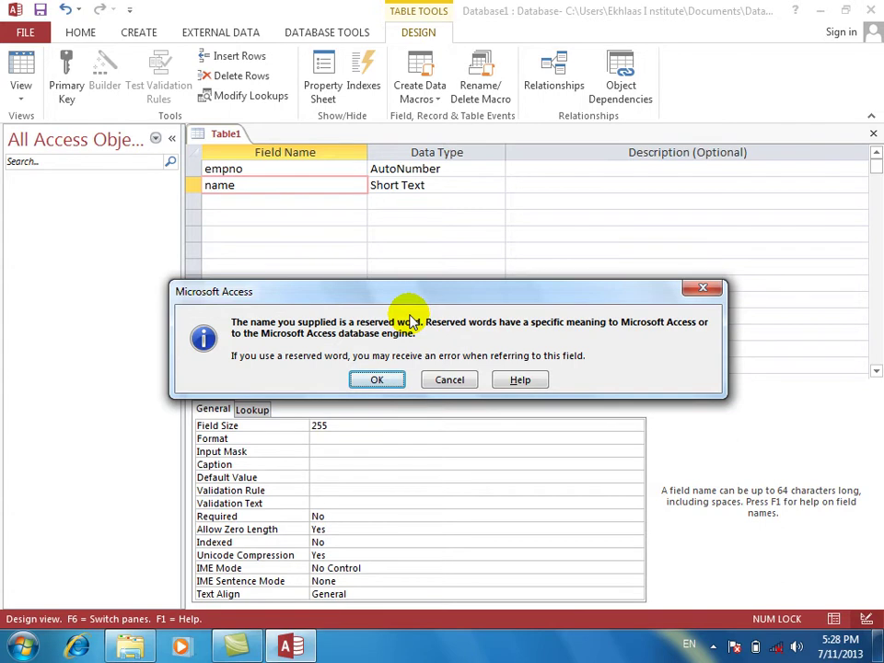
{"action": "key", "text": "Return"}
Add an ename field below name, correcting the misspelled 'enmae'.
{"action": "key", "text": "Return"}
{"action": "key", "text": "Return"}
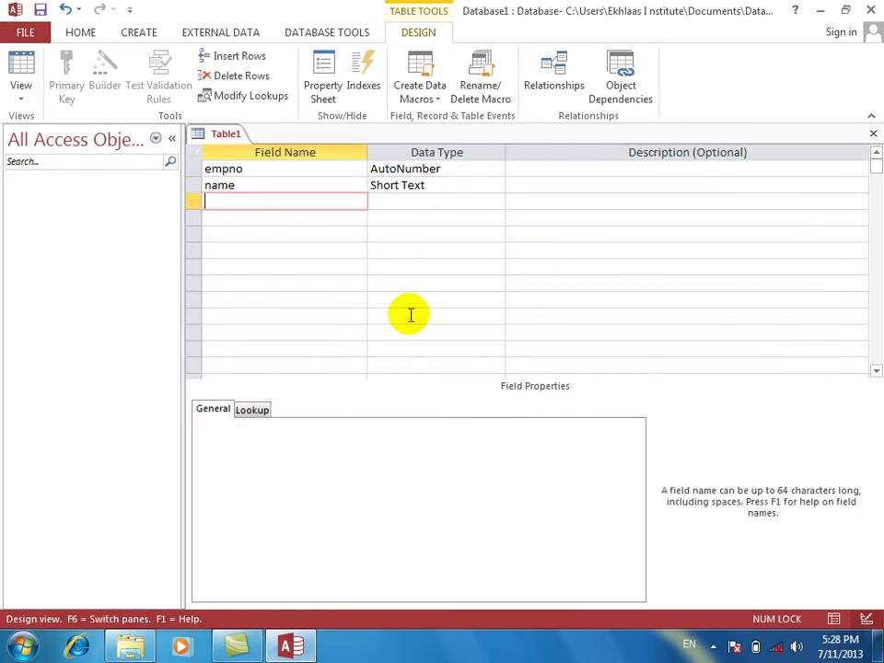
{"action": "type", "text": "enmae"}
{"action": "key", "text": "Return"}
{"action": "key", "text": "Return"}
{"action": "key", "text": "Return"}
{"action": "key", "text": "shift+Tab"}
{"action": "key", "text": "shift+Tab"}
{"action": "key", "text": "shift+Tab"}
{"action": "type", "text": "e"}
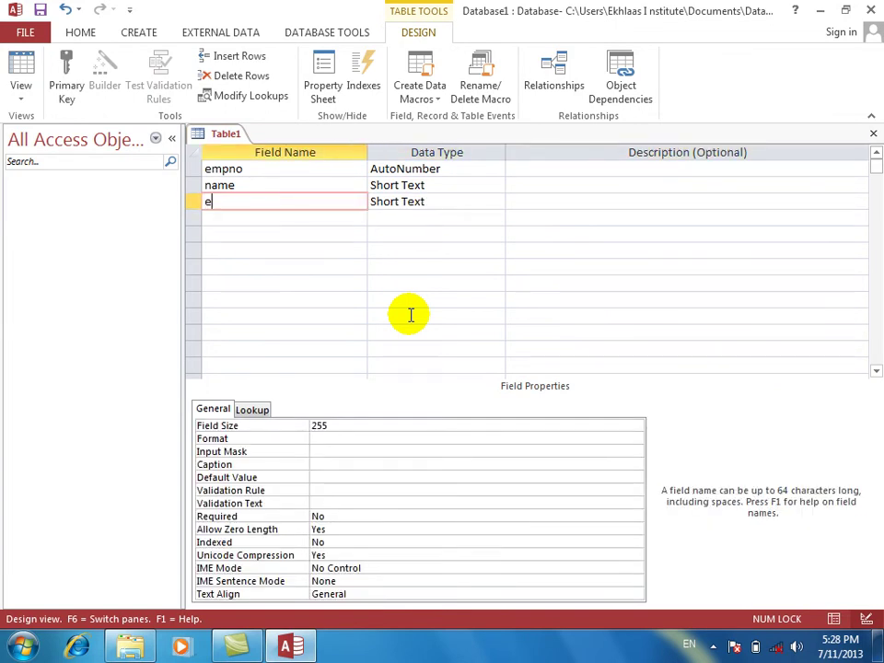
{"action": "key", "text": "Return"}
{"action": "key", "text": "shift+Tab"}
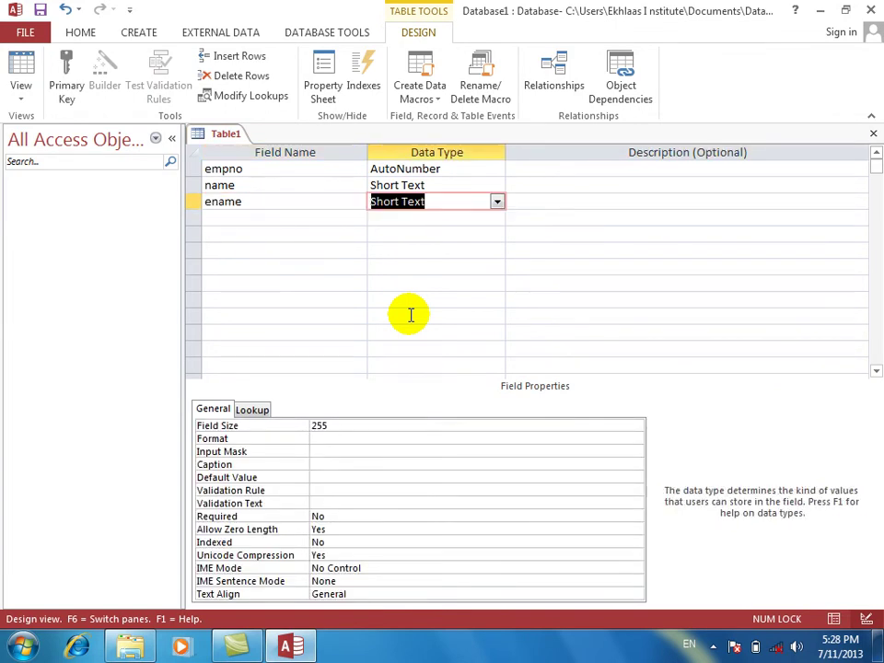
{"action": "key", "text": "Return"}
{"action": "key", "text": "Return"}
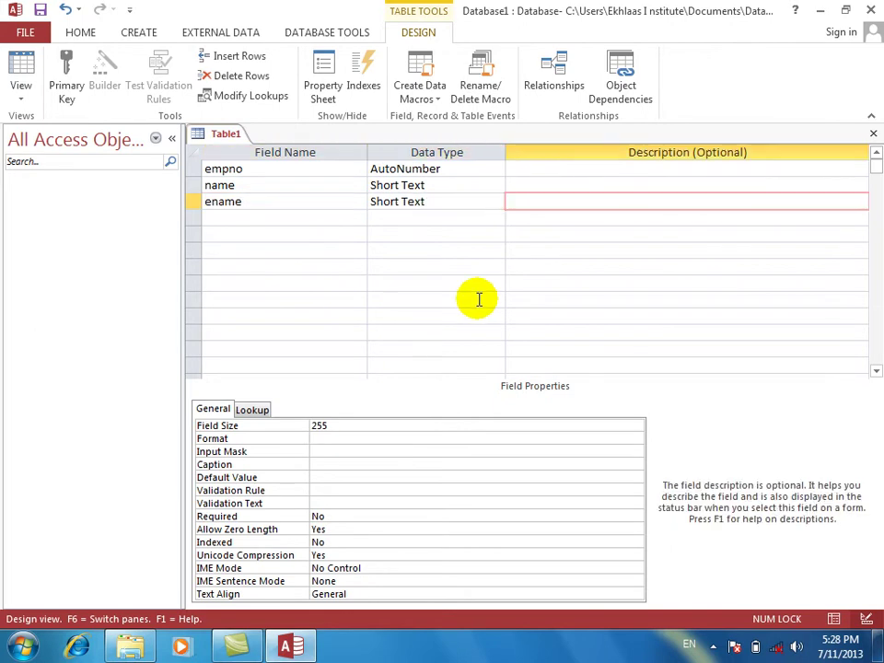
Save the table design as emp and answer the primary key prompt.
{"action": "left_click", "coordinate": [873, 133]}
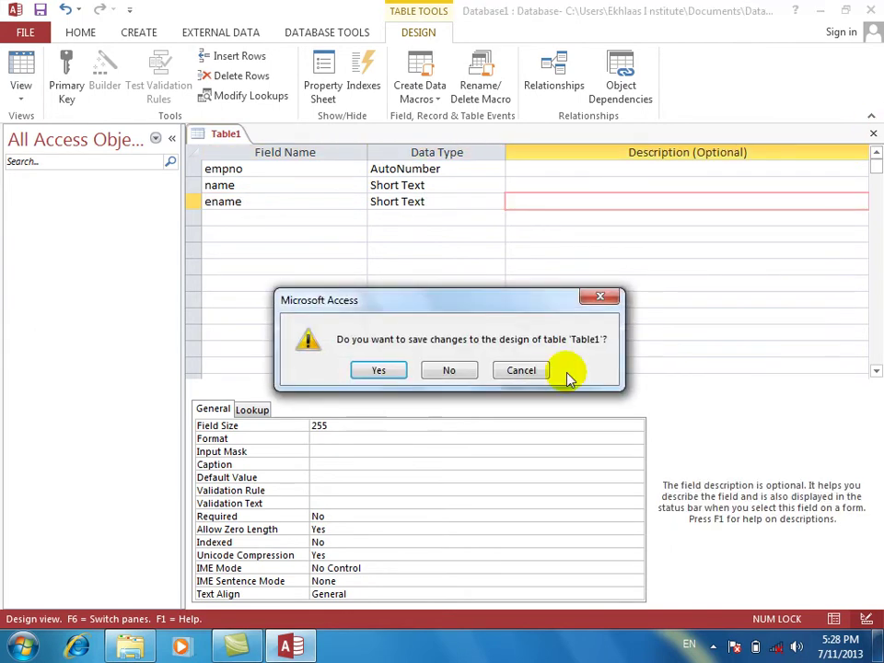
{"action": "key", "text": "Return"}
{"action": "type", "text": "emp"}
{"action": "key", "text": "Return"}
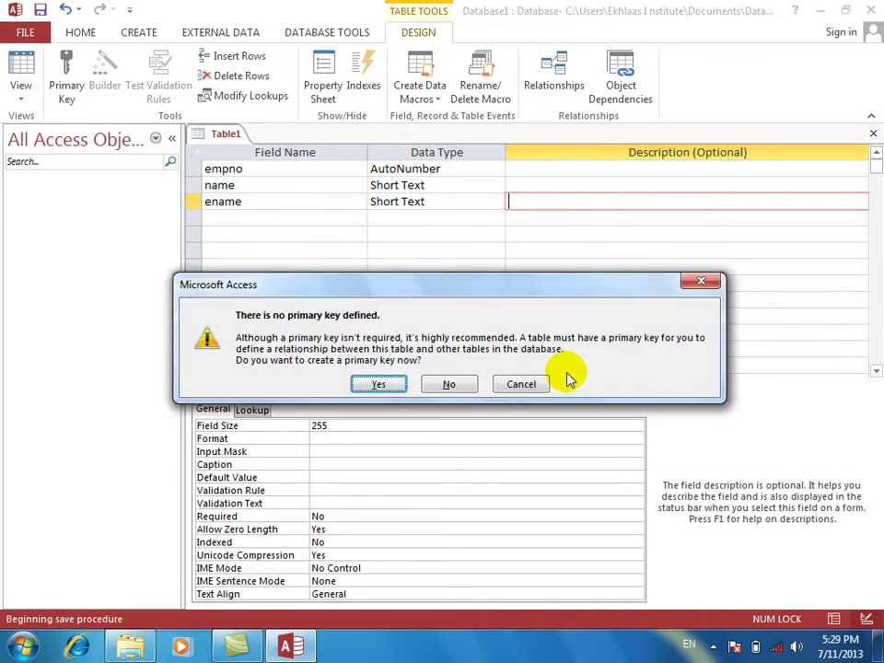
{"action": "left_click", "coordinate": [545, 381]}
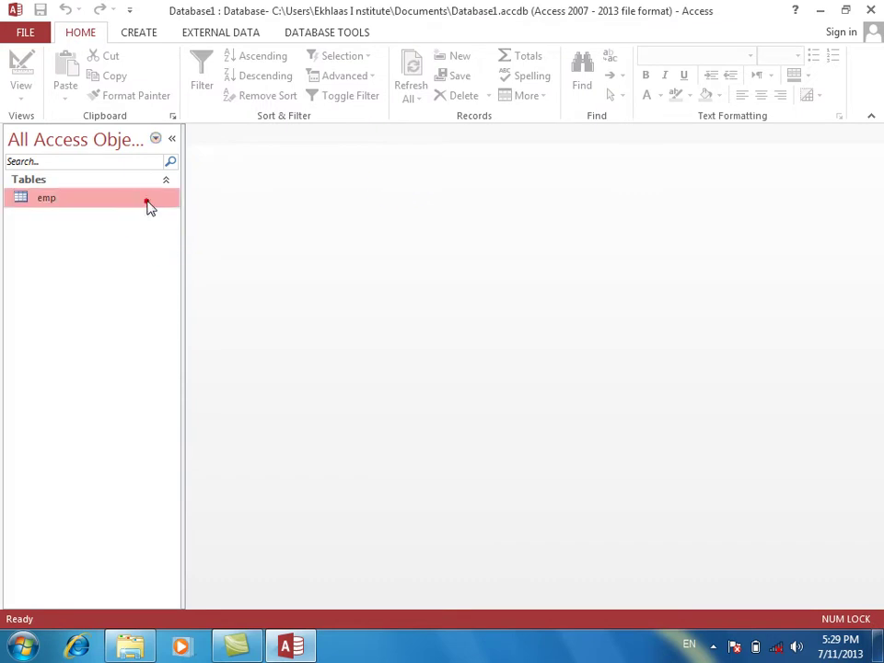
Create a Multiple Items form from emp and switch it to Design View.
{"action": "left_click", "coordinate": [142, 33]}
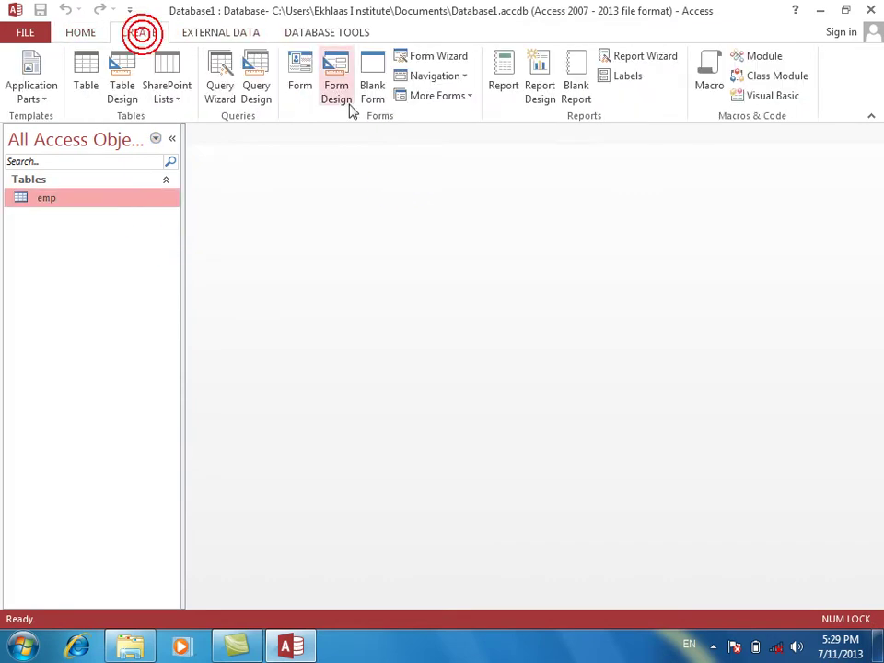
{"action": "left_click", "coordinate": [451, 101]}
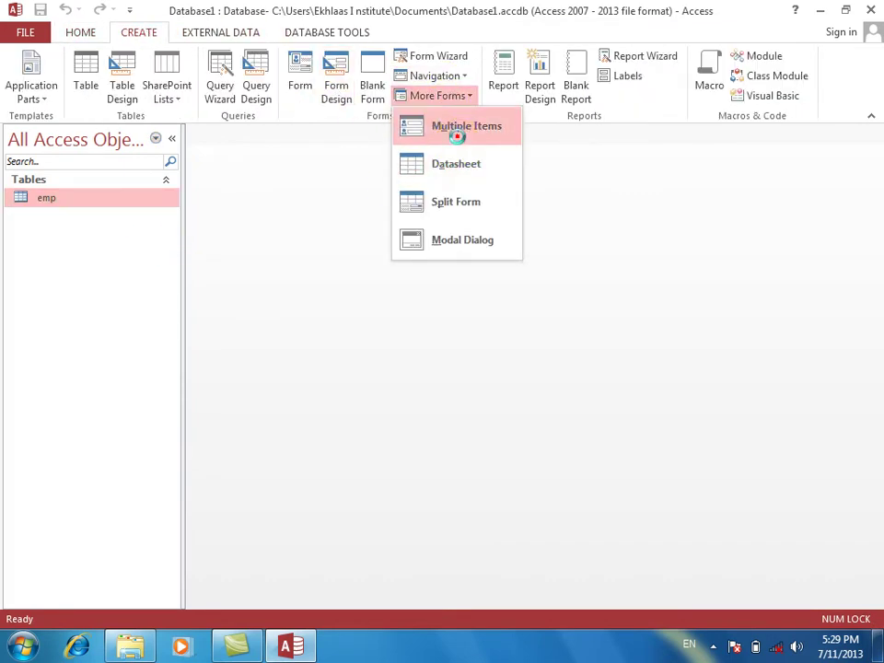
{"action": "left_click", "coordinate": [460, 129]}
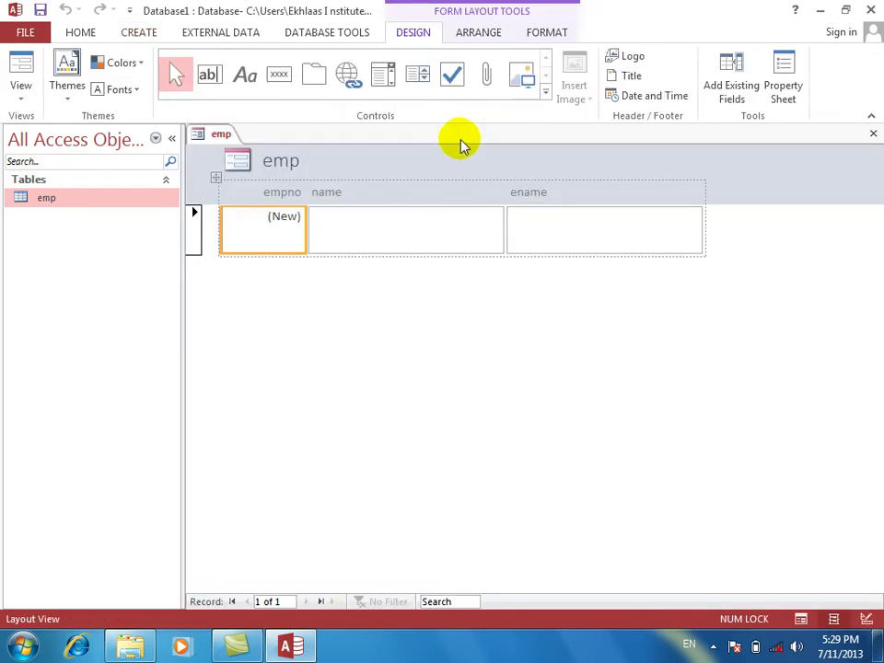
{"action": "left_click", "coordinate": [410, 228]}
{"action": "right_click", "coordinate": [454, 341]}
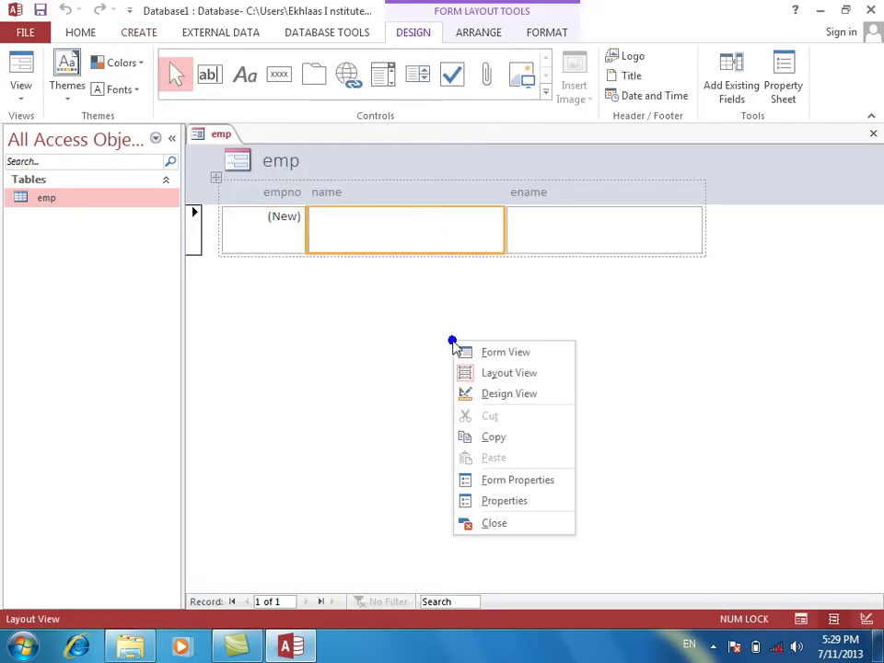
{"action": "left_click", "coordinate": [491, 394]}
Set the name text box's On Lost Focus event to [Event Procedure] and open its code.
{"action": "left_click", "coordinate": [420, 272]}
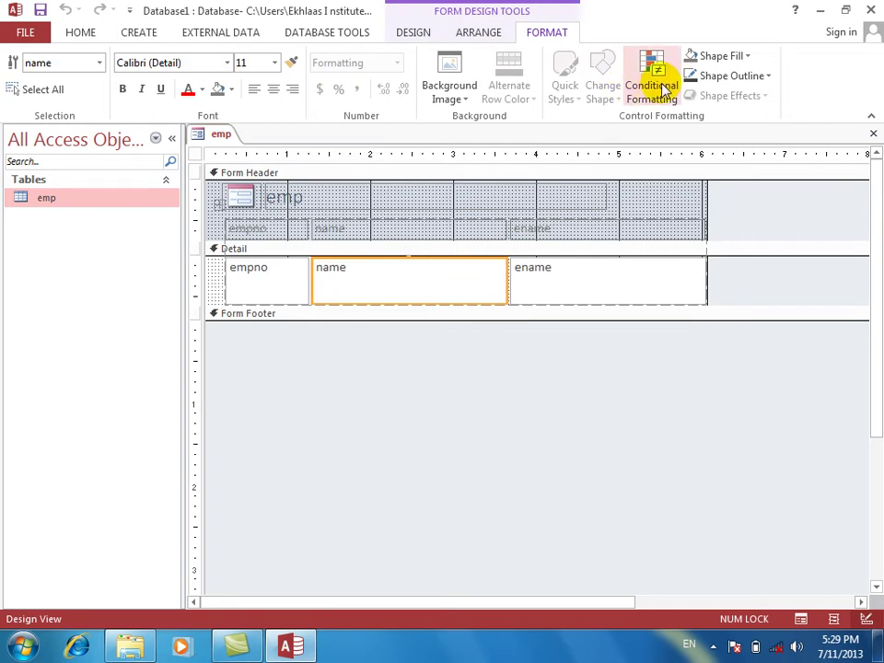
{"action": "left_click", "coordinate": [414, 32]}
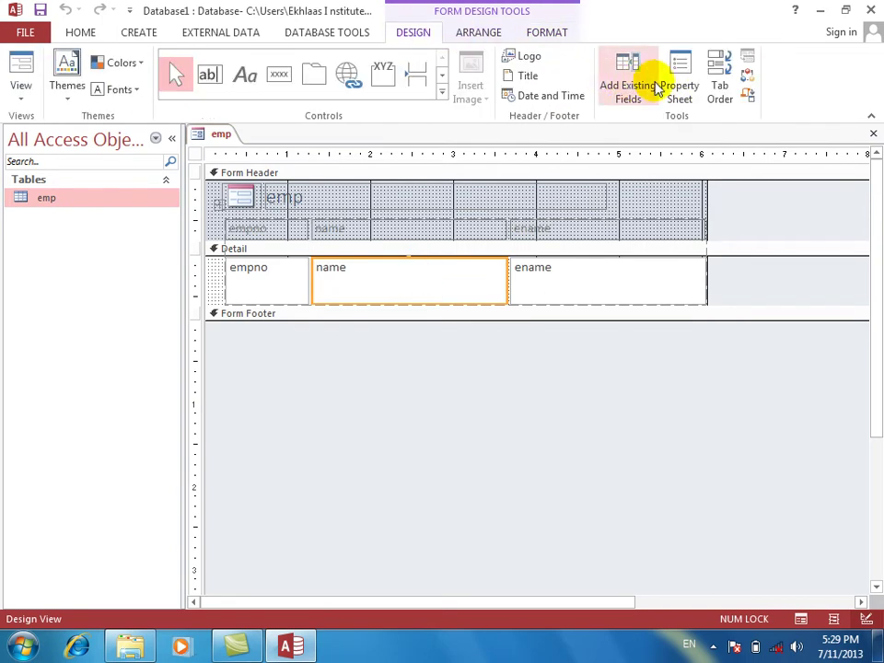
{"action": "left_click", "coordinate": [678, 80]}
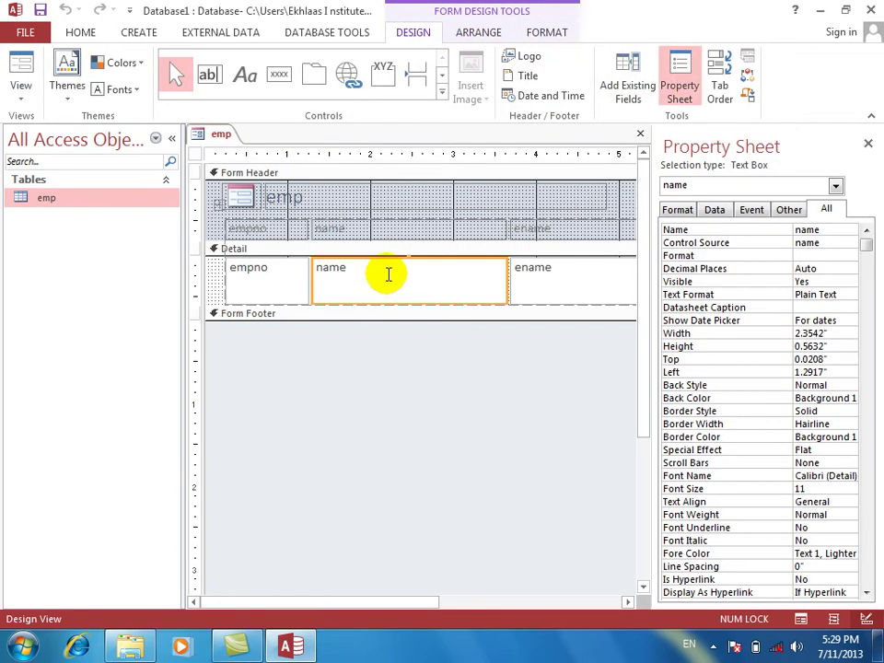
{"action": "left_click", "coordinate": [761, 208]}
{"action": "left_click", "coordinate": [799, 255]}
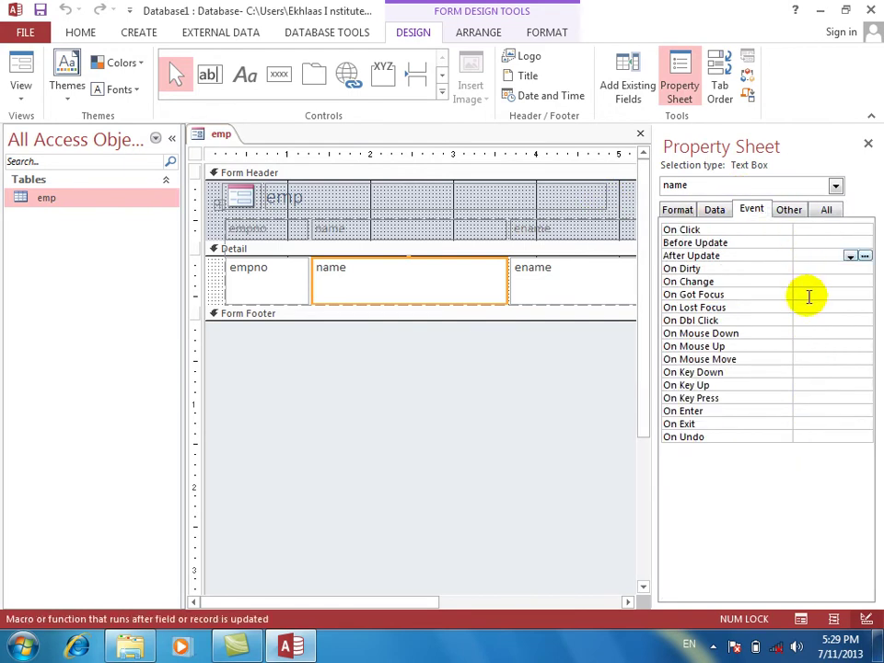
{"action": "left_click", "coordinate": [807, 307]}
{"action": "double_click", "coordinate": [808, 306]}
{"action": "left_click", "coordinate": [808, 295]}
{"action": "left_click", "coordinate": [862, 307]}
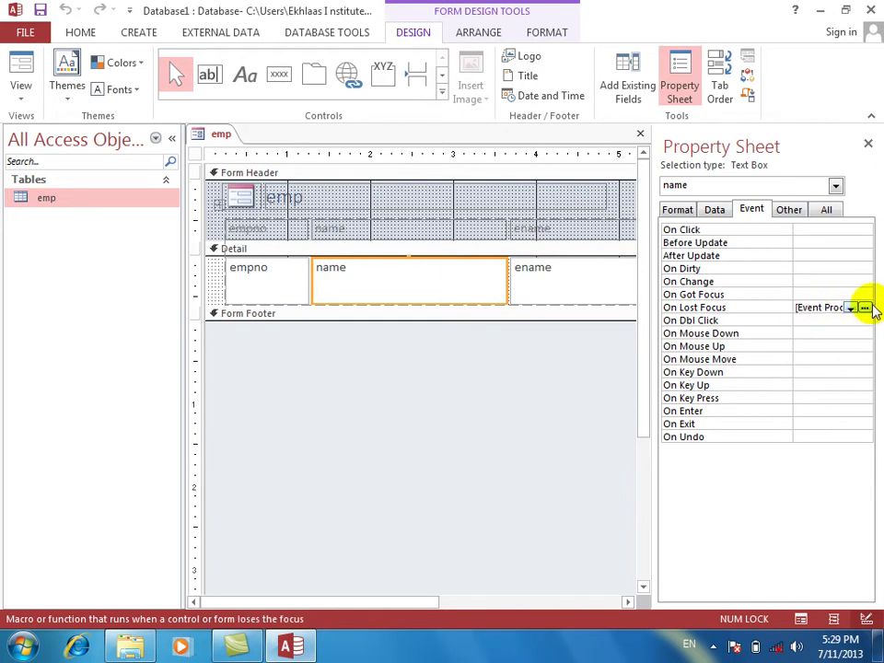
{"action": "left_click", "coordinate": [865, 307]}
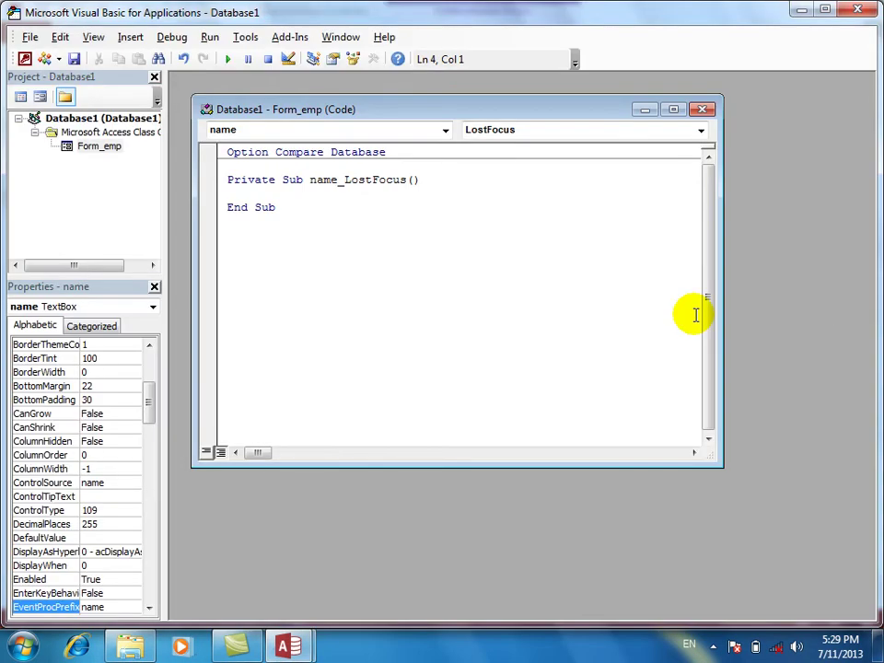
{"action": "type", "text": "me.na"}
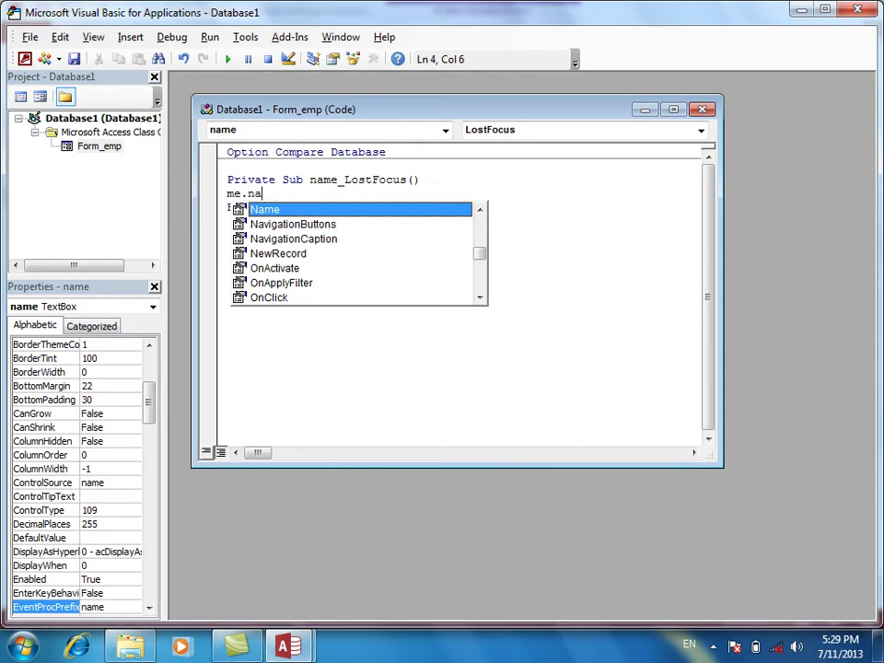
{"action": "type", "text": "m.valu"}
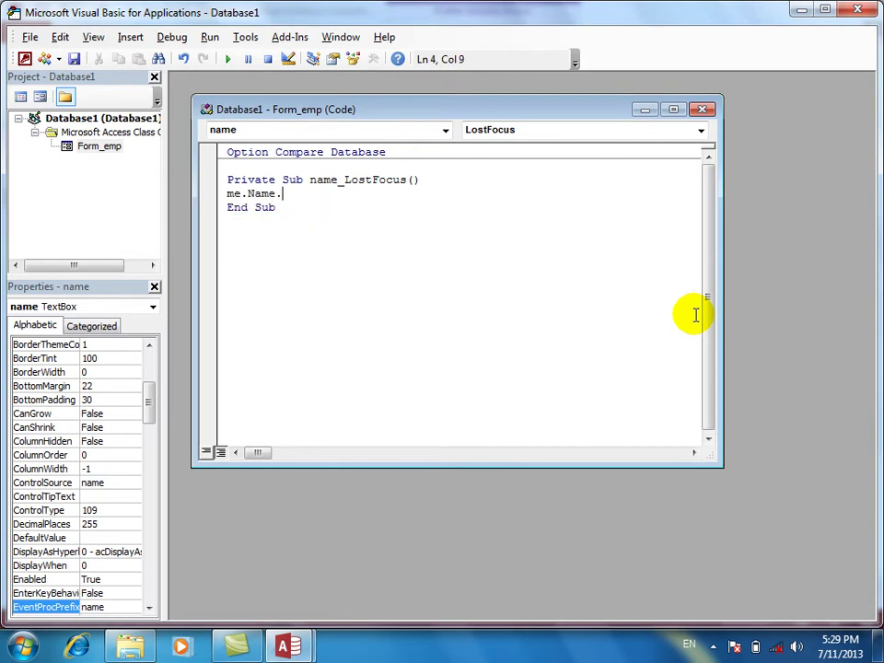
{"action": "key", "text": "BackSpace"}
{"action": "key", "text": "BackSpace"}
{"action": "key", "text": "BackSpace"}
{"action": "key", "text": "BackSpace"}
{"action": "key", "text": "BackSpace"}
{"action": "key", "text": "BackSpace"}
{"action": "key", "text": "BackSpace"}
{"action": "key", "text": "BackSpace"}
{"action": "key", "text": "BackSpace"}
{"action": "key", "text": "BackSpace"}
{"action": "key", "text": "BackSpace"}
{"action": "key", "text": "BackSpace"}
{"action": "type", "text": "if me.Name.valu"}
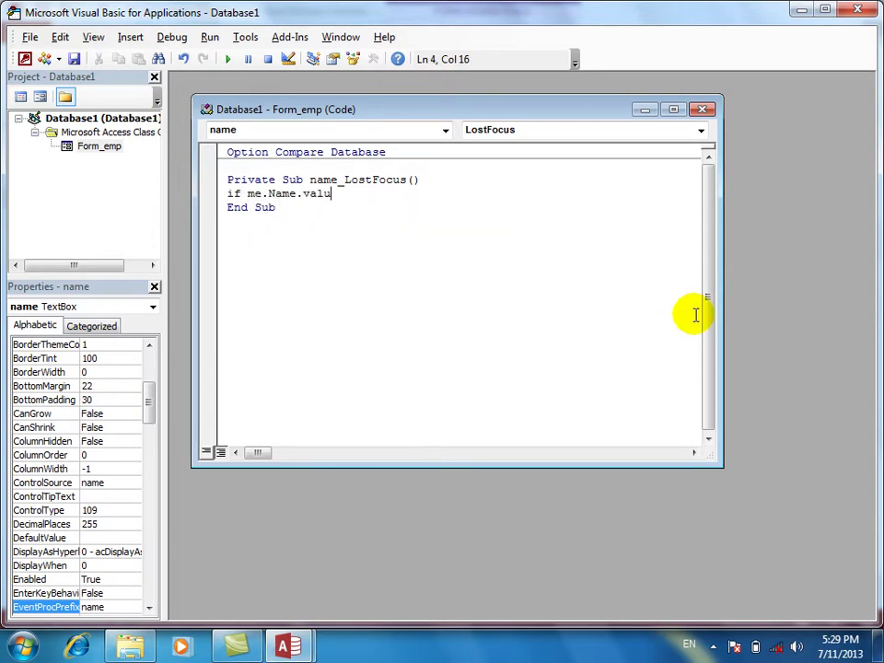
{"action": "key", "text": "BackSpace"}
{"action": "key", "text": "BackSpace"}
{"action": "key", "text": "BackSpace"}
{"action": "key", "text": "BackSpace"}
{"action": "key", "text": "BackSpace"}
{"action": "key", "text": "BackSpace"}
{"action": "key", "text": "BackSpace"}
{"action": "key", "text": "BackSpace"}
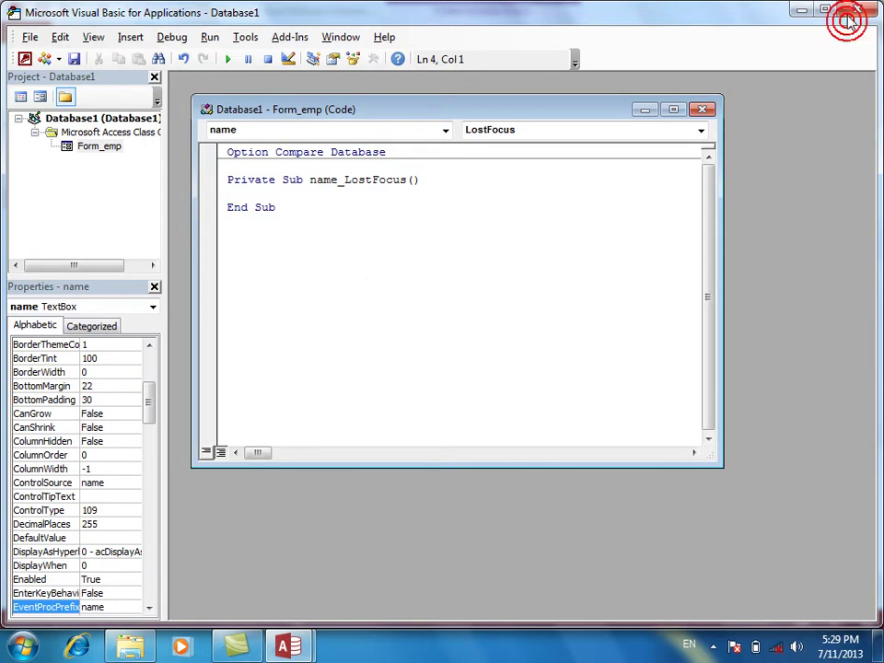
Give the ename text box an On Lost Focus event procedure and open its code.
{"action": "left_click", "coordinate": [847, 19]}
{"action": "left_click", "coordinate": [565, 271]}
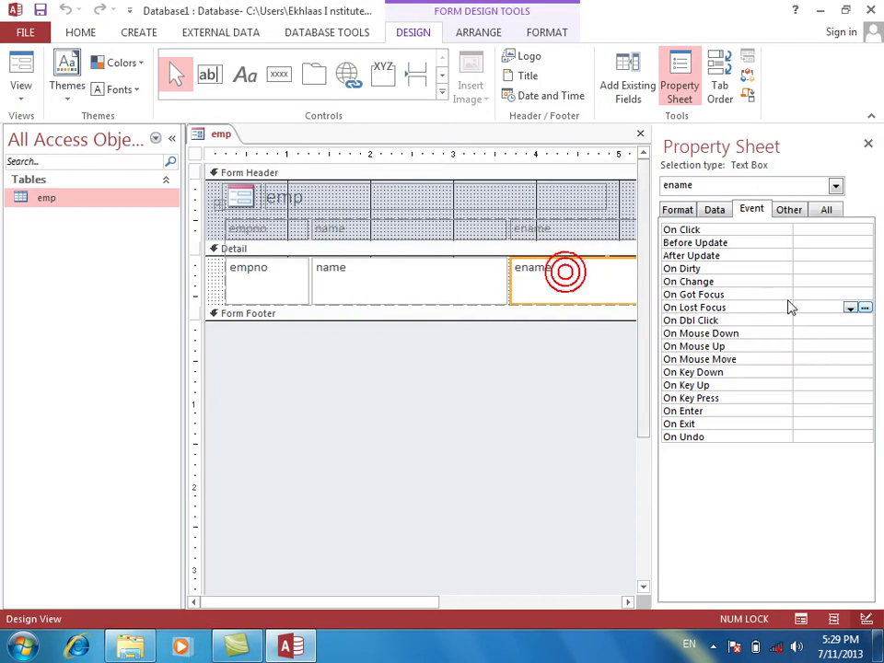
{"action": "left_click", "coordinate": [851, 308]}
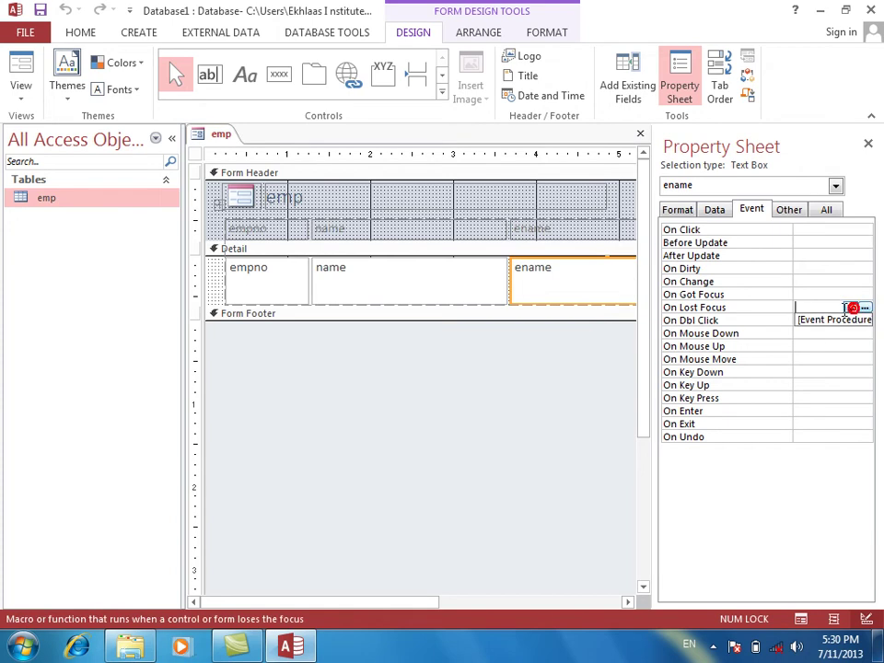
{"action": "left_click", "coordinate": [839, 320]}
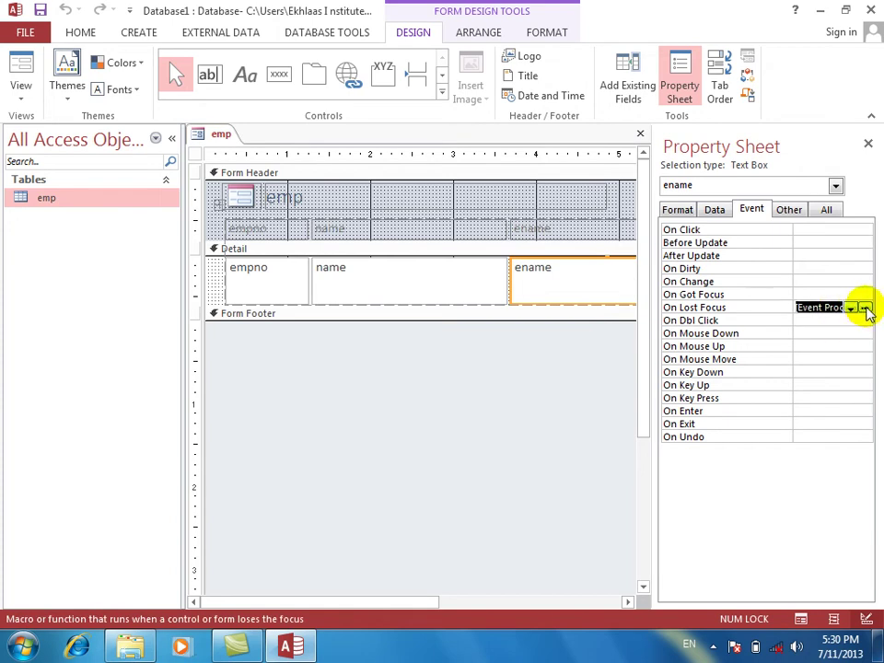
{"action": "left_click", "coordinate": [865, 307]}
Write the line If Me.ename.Value = "khan" Then, dismissing the compile error.
{"action": "type", "text": "if "}
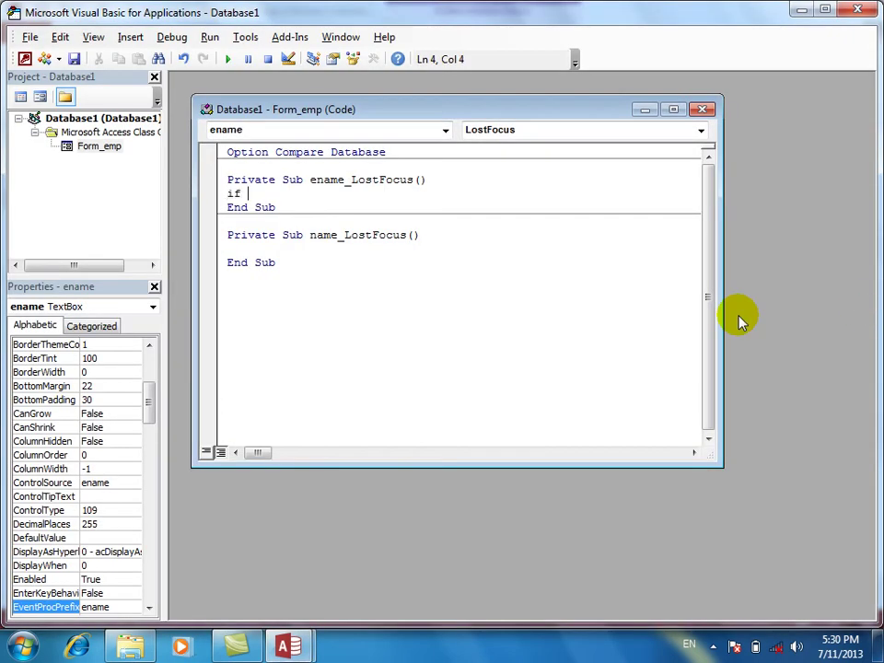
{"action": "type", "text": "me.ename."}
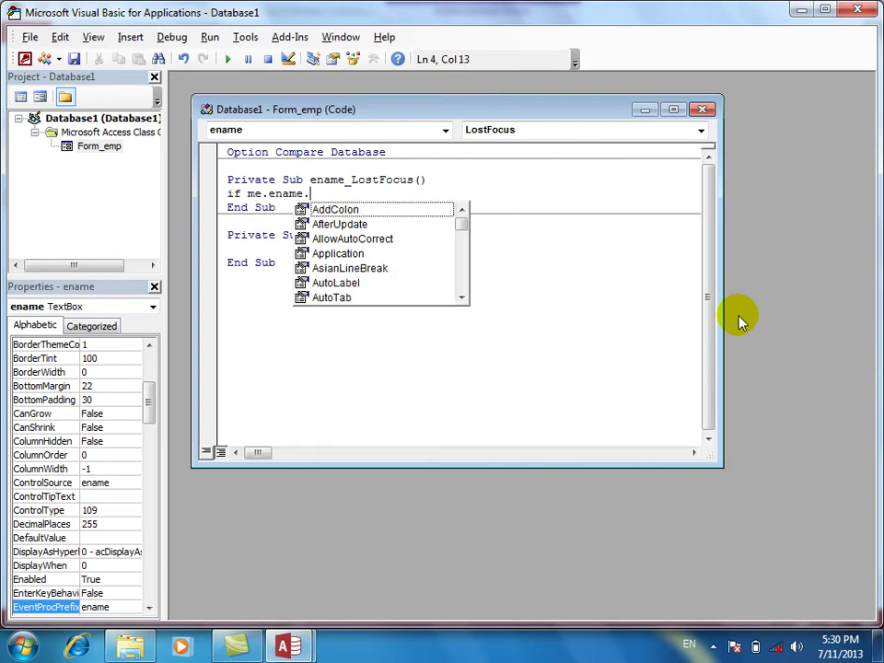
{"action": "type", "text": "valu"}
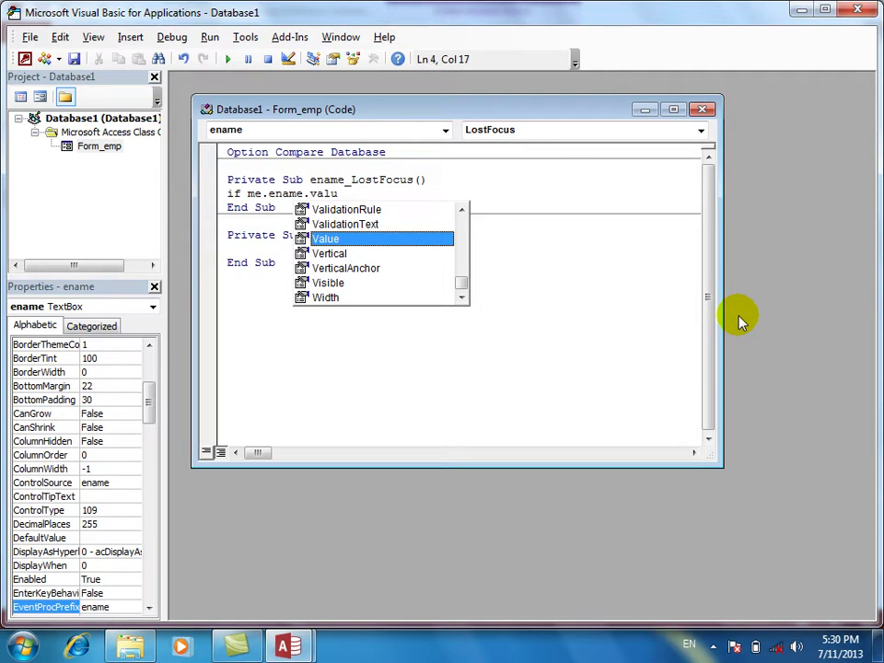
{"action": "type", "text": "="}
{"action": "key", "text": "Return"}
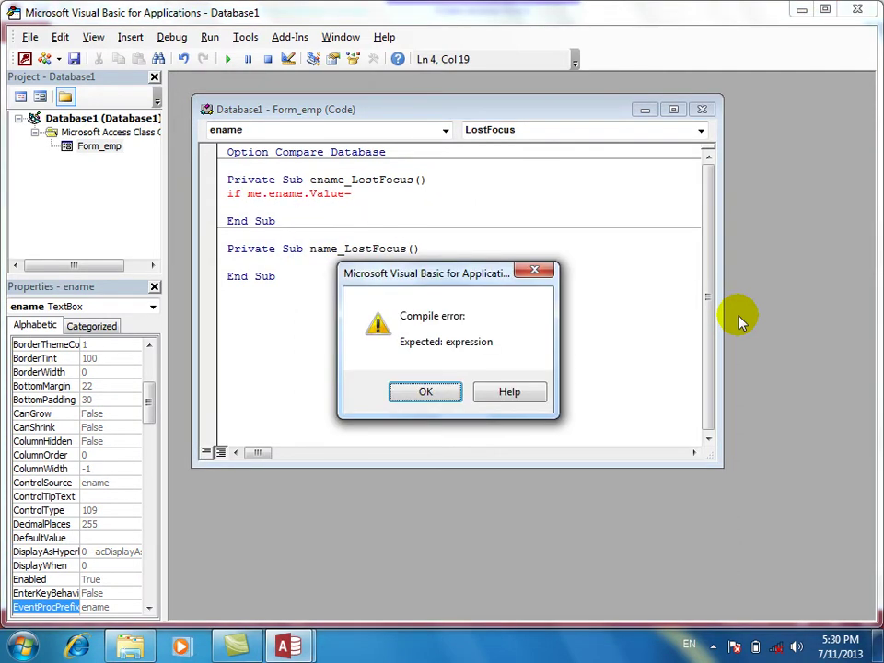
{"action": "key", "text": "Return"}
{"action": "type", "text": "\"kh"}
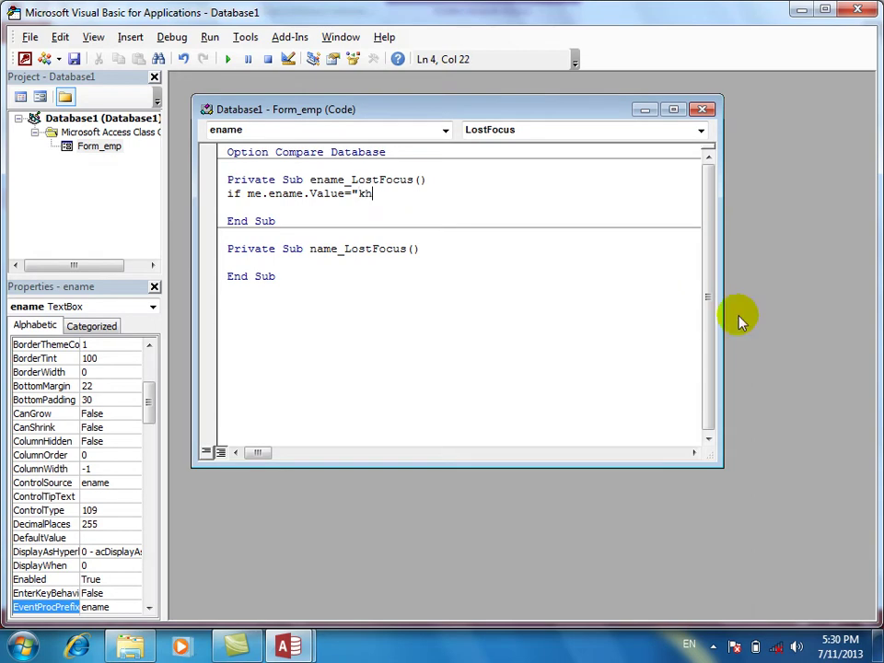
{"action": "type", "text": "an\" Then"}
{"action": "key", "text": "Return"}
Add two filler test lines, select them, and close the VBA editor.
{"action": "type", "text": "fldsjalfd"}
{"action": "key", "text": "Return"}
{"action": "type", "text": "fdjklslajf"}
{"action": "key", "text": "Return"}
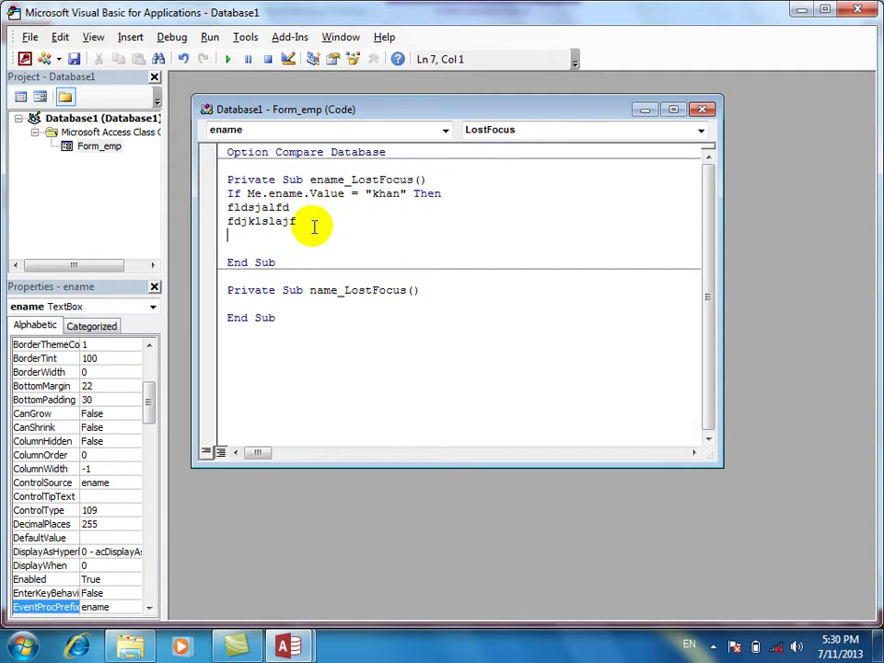
{"action": "left_click_drag", "start_coordinate": [312, 237], "coordinate": [199, 201]}
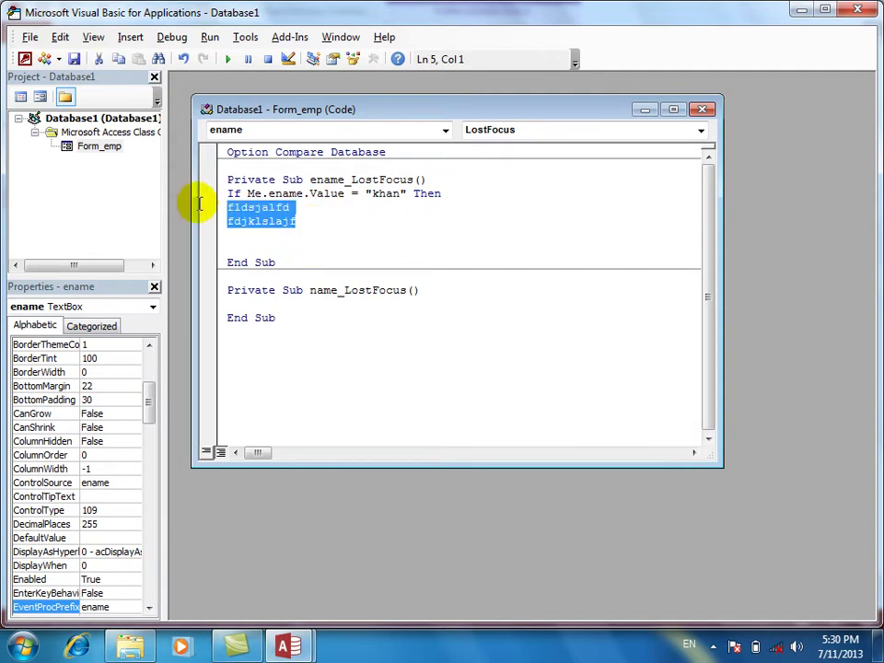
{"action": "left_click", "coordinate": [857, 9]}
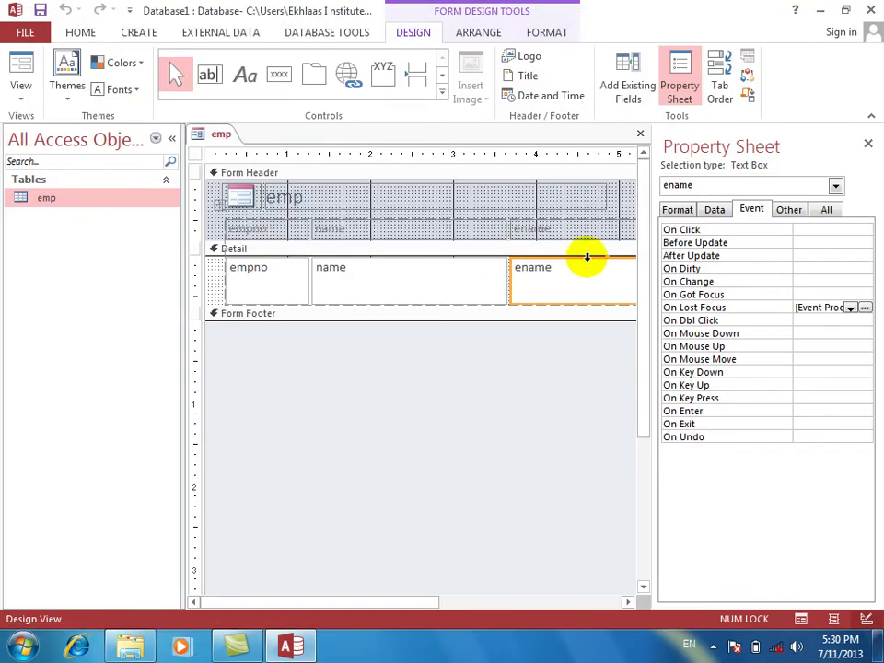
Close the emp form without saving and open the emp table in Design View.
{"action": "left_click", "coordinate": [640, 134]}
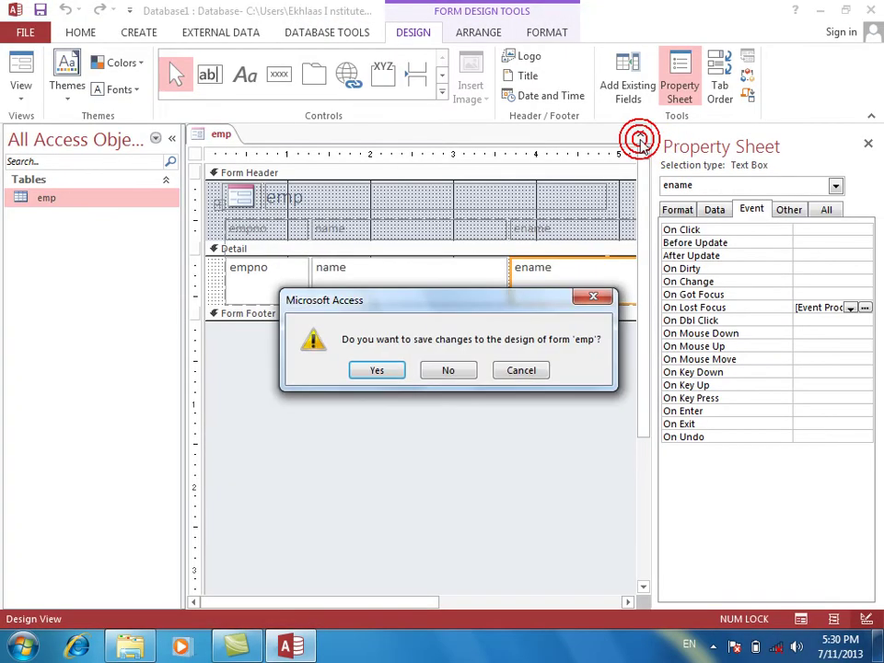
{"action": "left_click", "coordinate": [447, 371]}
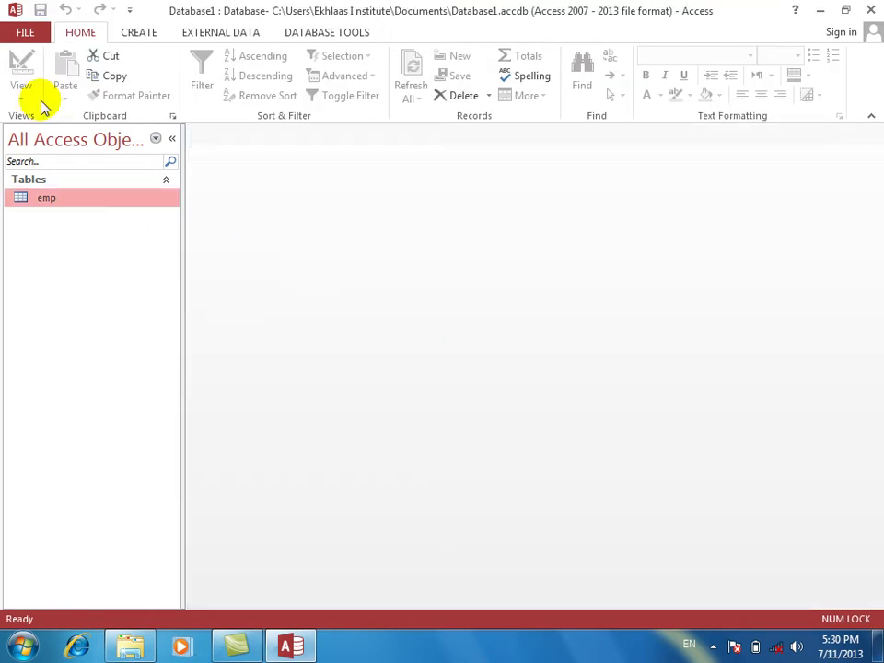
{"action": "right_click", "coordinate": [67, 198]}
{"action": "left_click", "coordinate": [98, 230]}
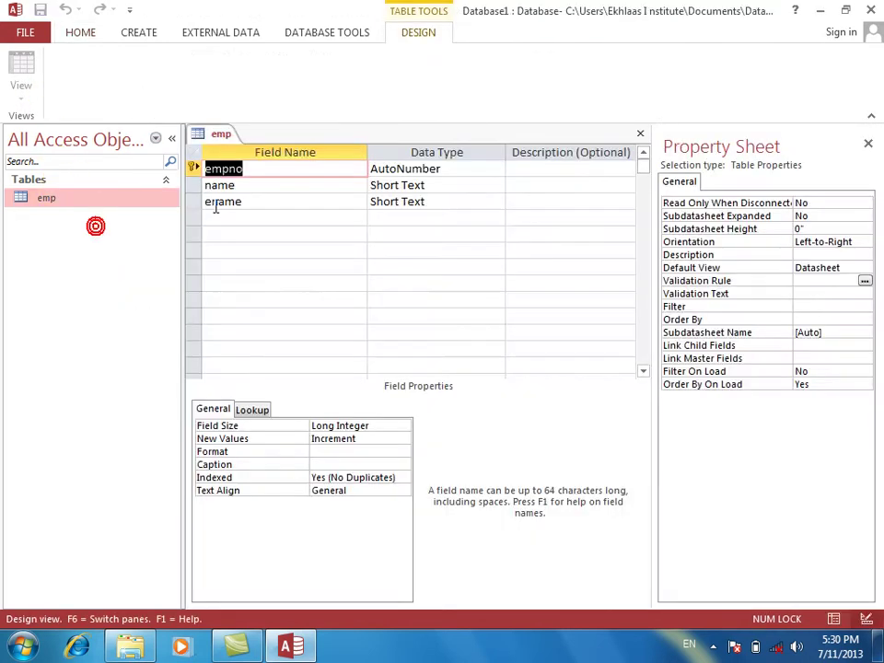
Delete the name field from the emp table design.
{"action": "left_click", "coordinate": [263, 217]}
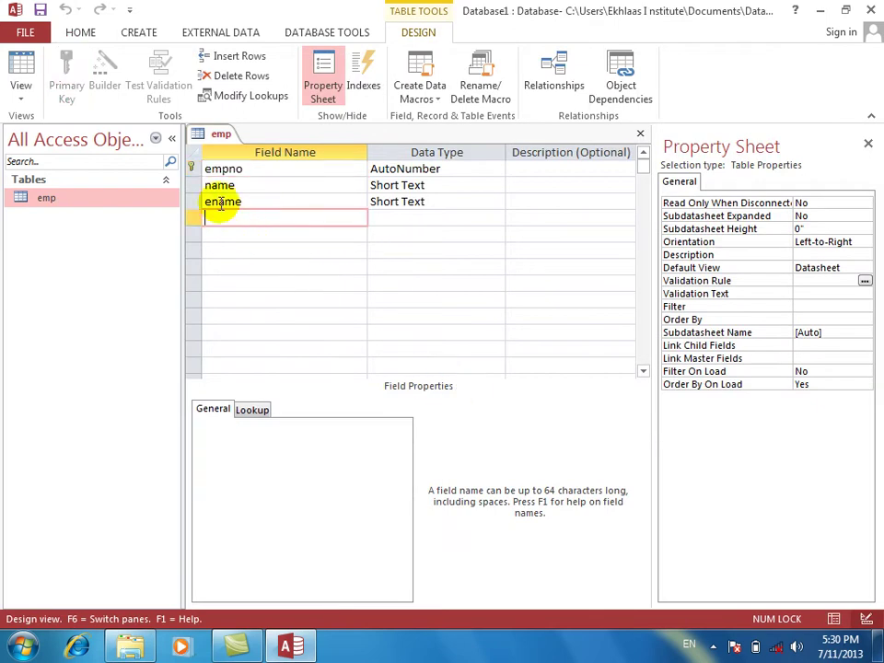
{"action": "left_click", "coordinate": [192, 185]}
{"action": "right_click", "coordinate": [194, 187]}
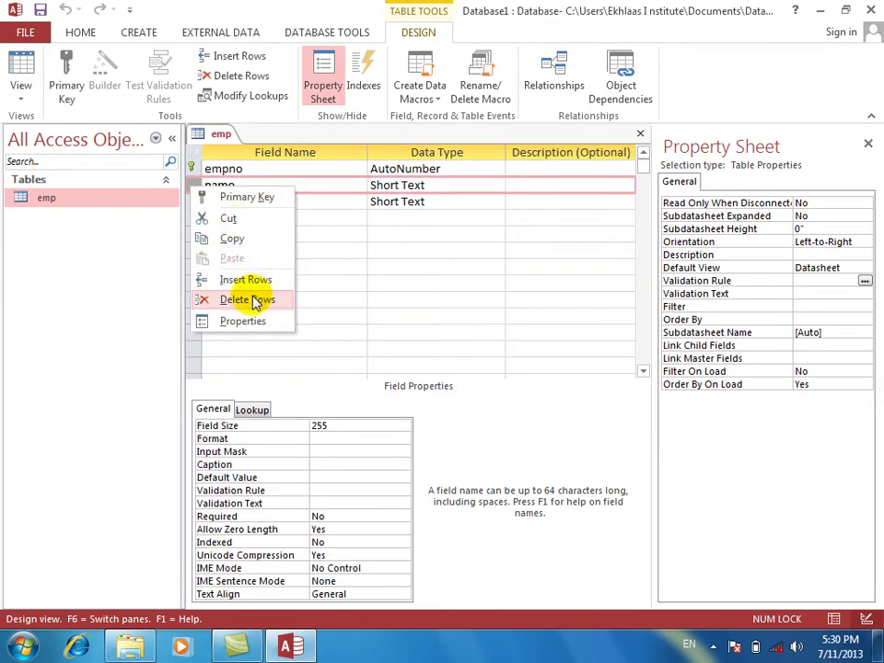
{"action": "left_click", "coordinate": [248, 300]}
{"action": "double_click", "coordinate": [226, 185]}
Add an idate field with the Date/Time data type.
{"action": "left_click", "coordinate": [239, 199]}
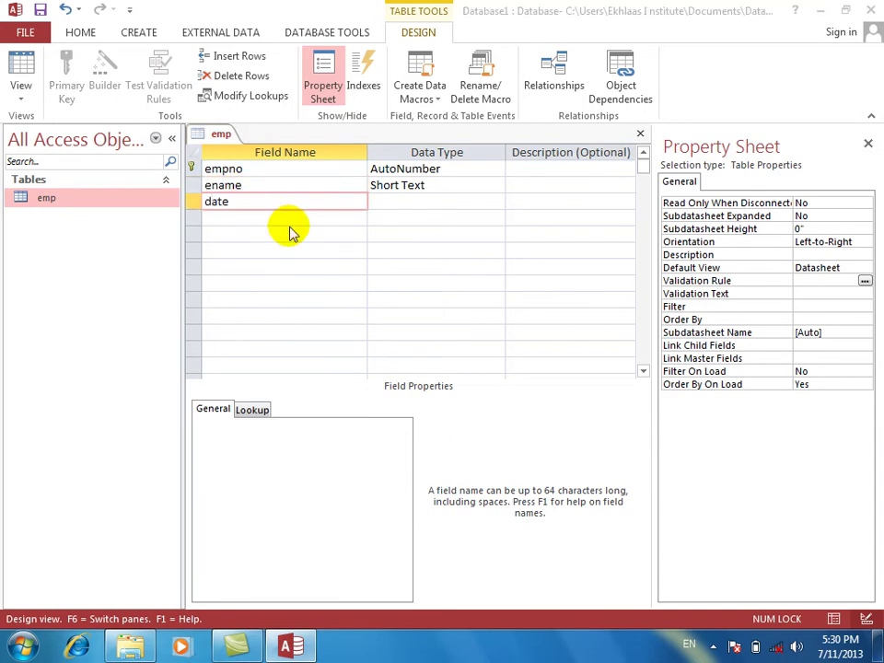
{"action": "key", "text": "Tab"}
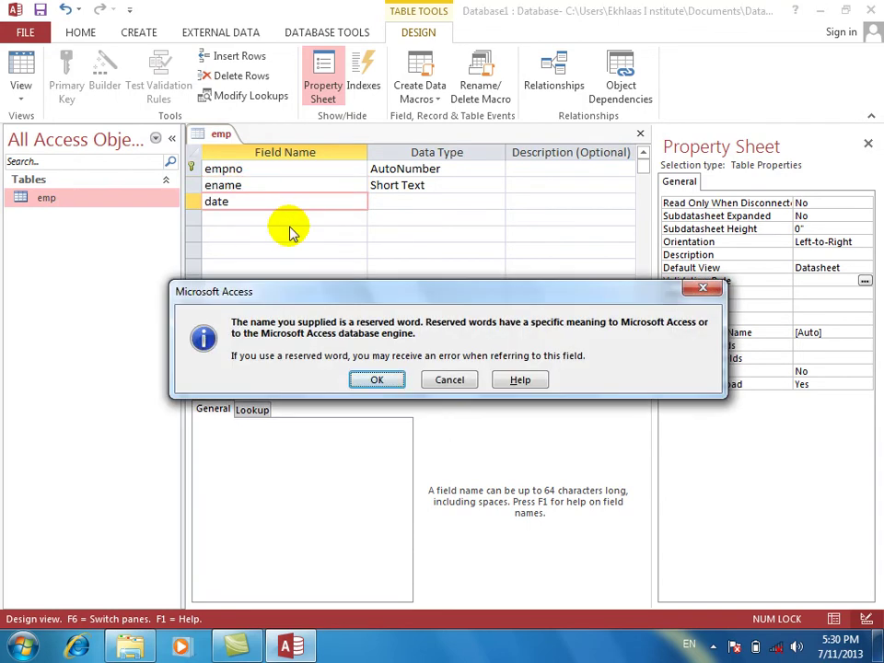
{"action": "key", "text": "Return"}
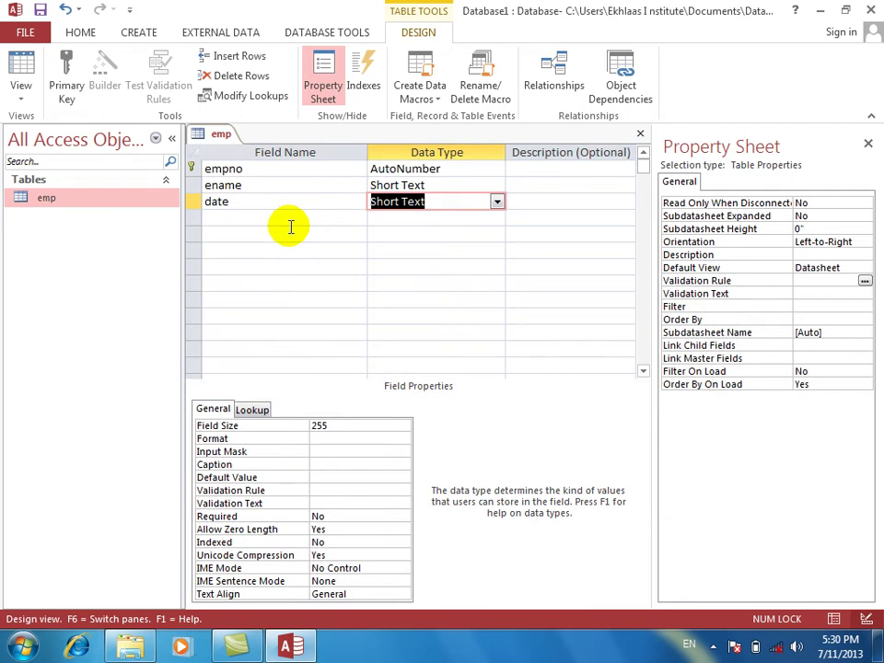
{"action": "key", "text": "Tab"}
{"action": "key", "text": "shift+Tab"}
{"action": "key", "text": "shift+Tab"}
{"action": "type", "text": "id"}
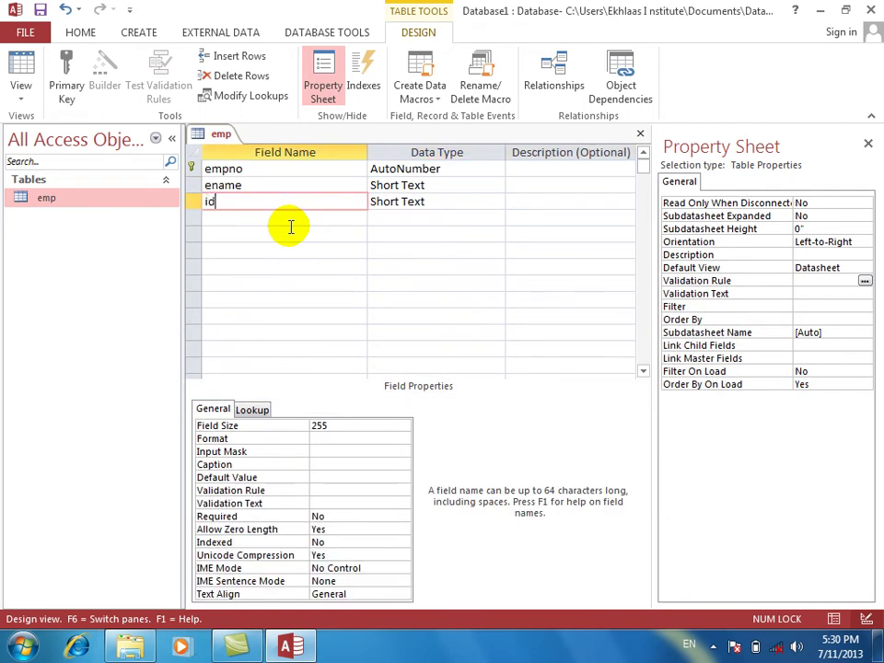
{"action": "key", "text": "Tab"}
{"action": "type", "text": "d"}
{"action": "key", "text": "Return"}
{"action": "key", "text": "Return"}
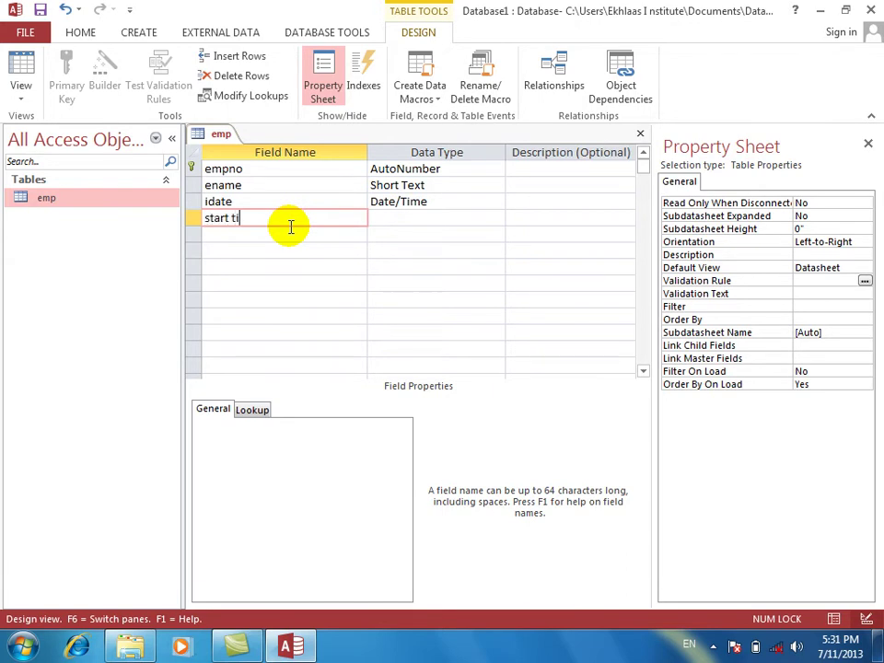
Set the start time field's data type to Date/Time.
{"action": "key", "text": "Tab"}
{"action": "type", "text": "d"}
{"action": "key", "text": "Return"}
{"action": "key", "text": "Return"}
{"action": "left_click", "coordinate": [276, 206]}
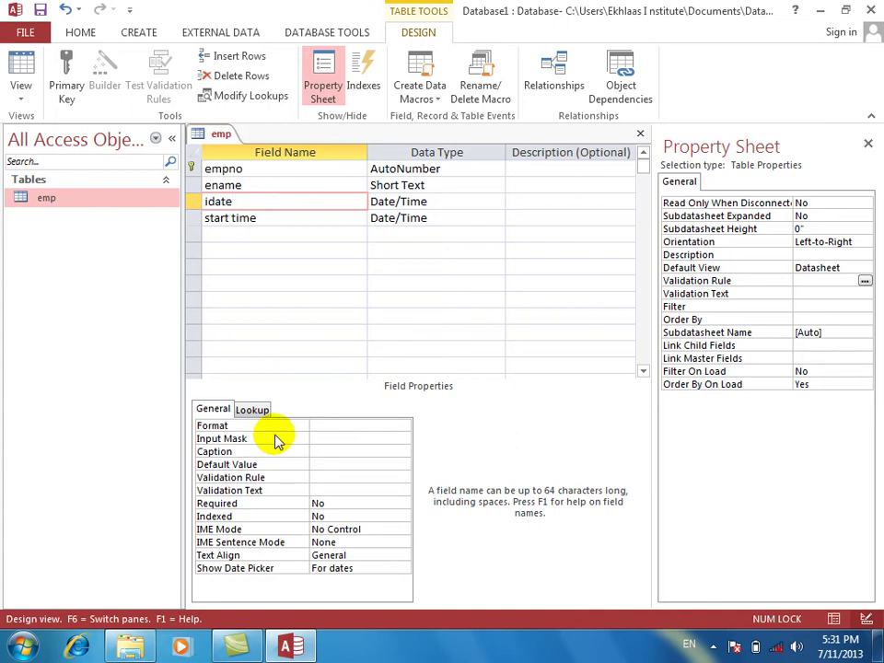
{"action": "left_click", "coordinate": [189, 185]}
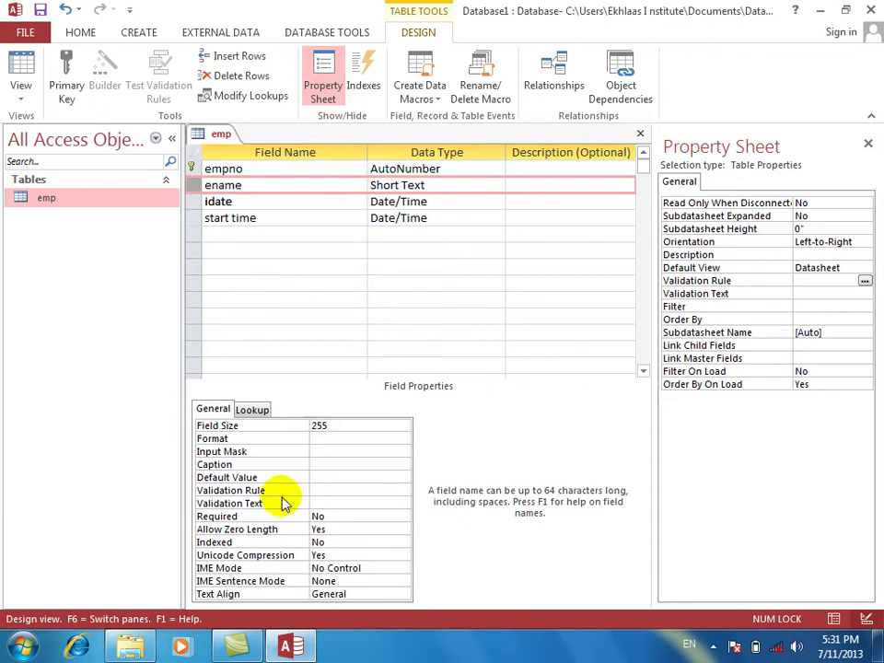
Launch Notepad from the Start search.
{"action": "key", "text": "super"}
{"action": "type", "text": "notepad"}
{"action": "key", "text": "Return"}
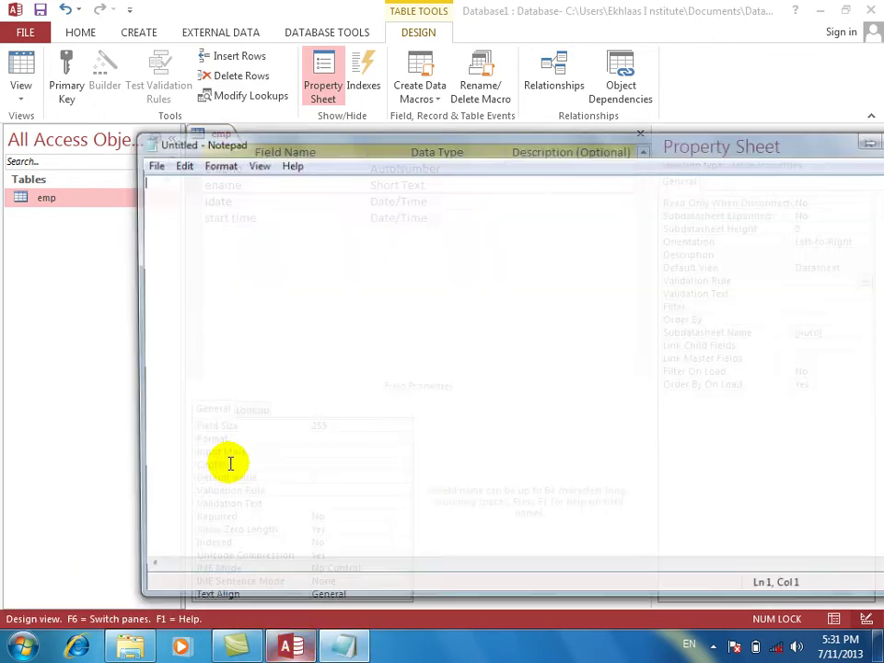
Set Notepad's font to bold, size 20.
{"action": "left_click", "coordinate": [216, 164]}
{"action": "left_click", "coordinate": [235, 200]}
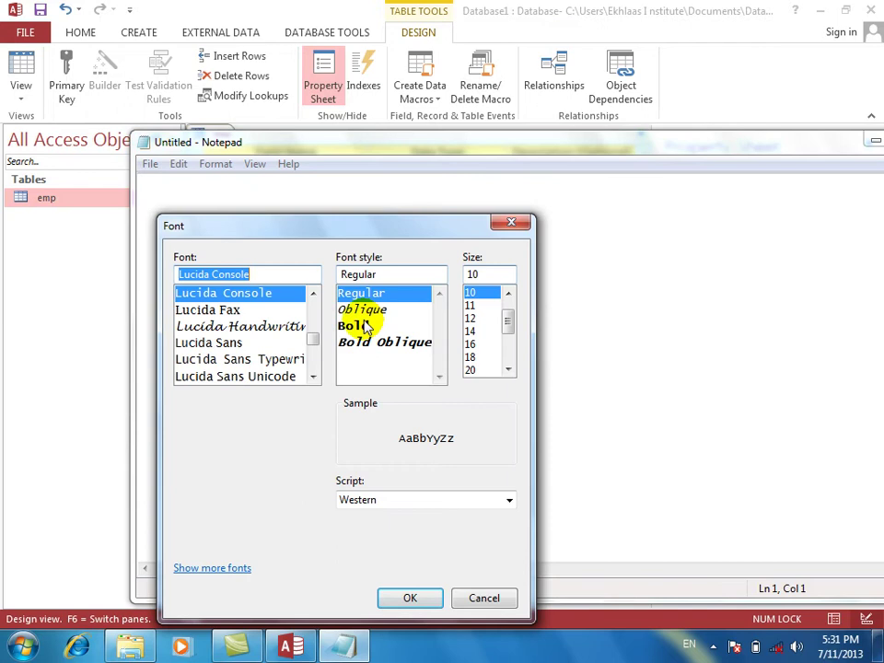
{"action": "left_click", "coordinate": [363, 320]}
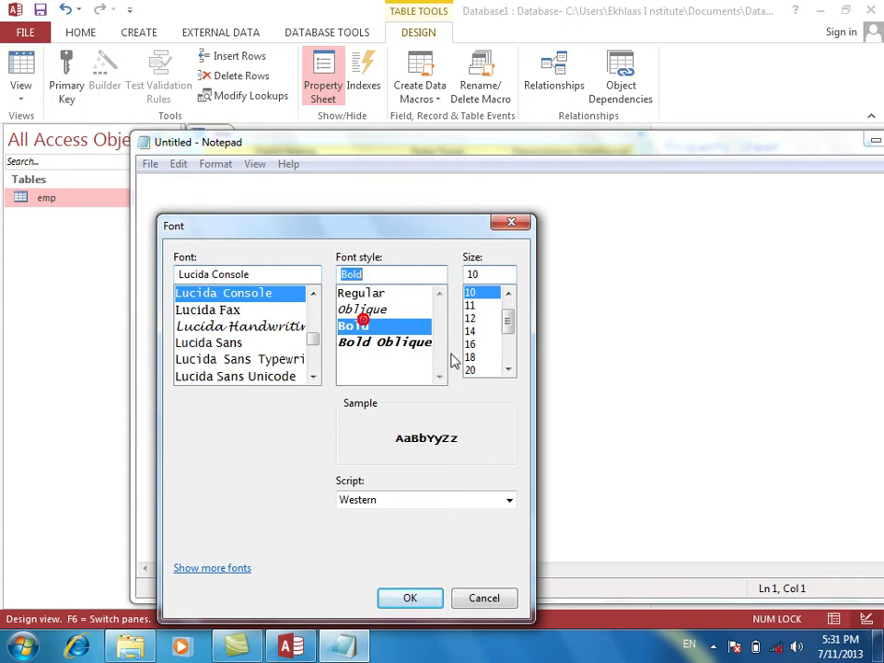
{"action": "left_click", "coordinate": [470, 369]}
{"action": "left_click", "coordinate": [402, 596]}
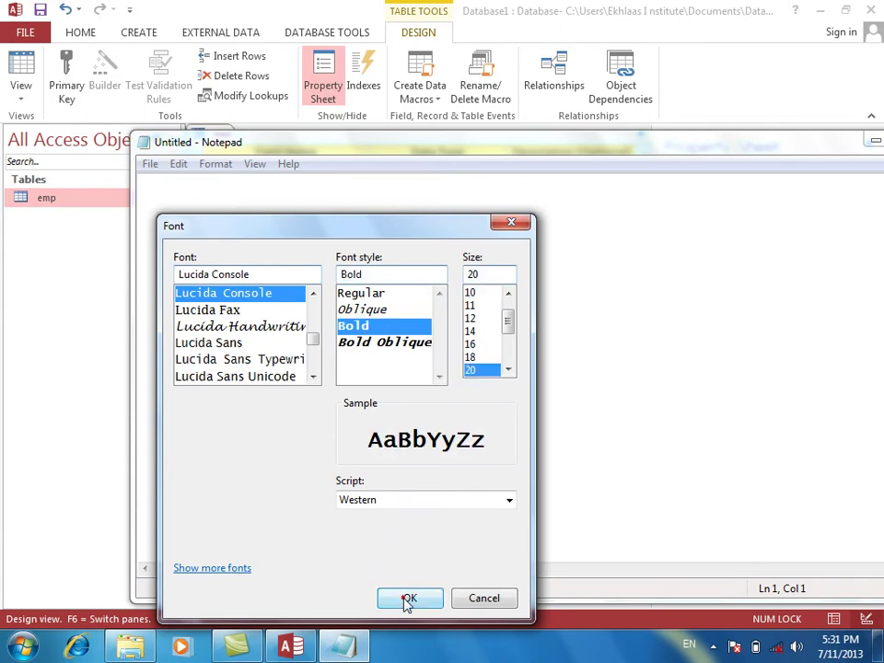
Type the heading 'date format' followed by a 'date' line.
{"action": "type", "text": "das"}
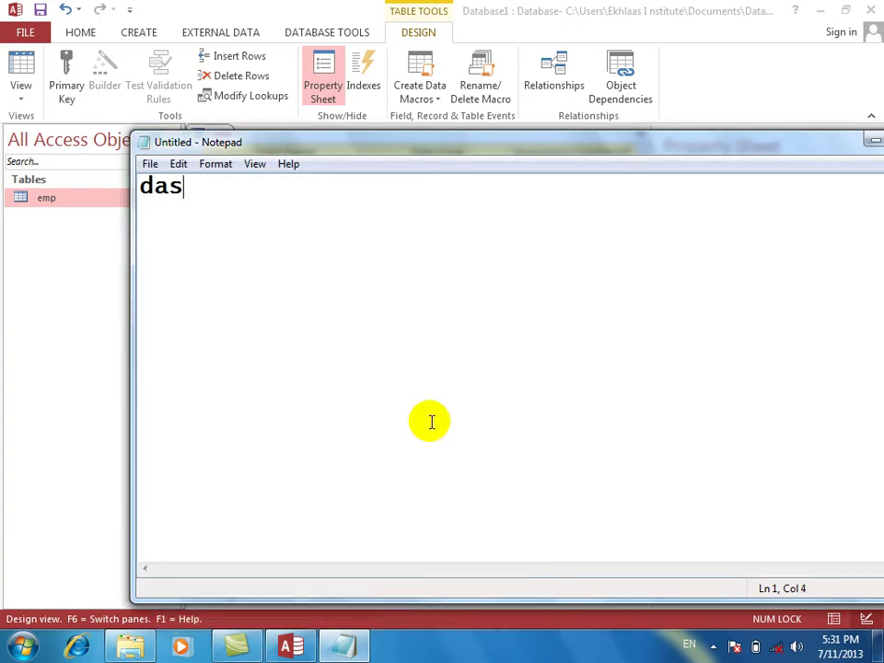
{"action": "key", "text": "BackSpace"}
{"action": "type", "text": "te format"}
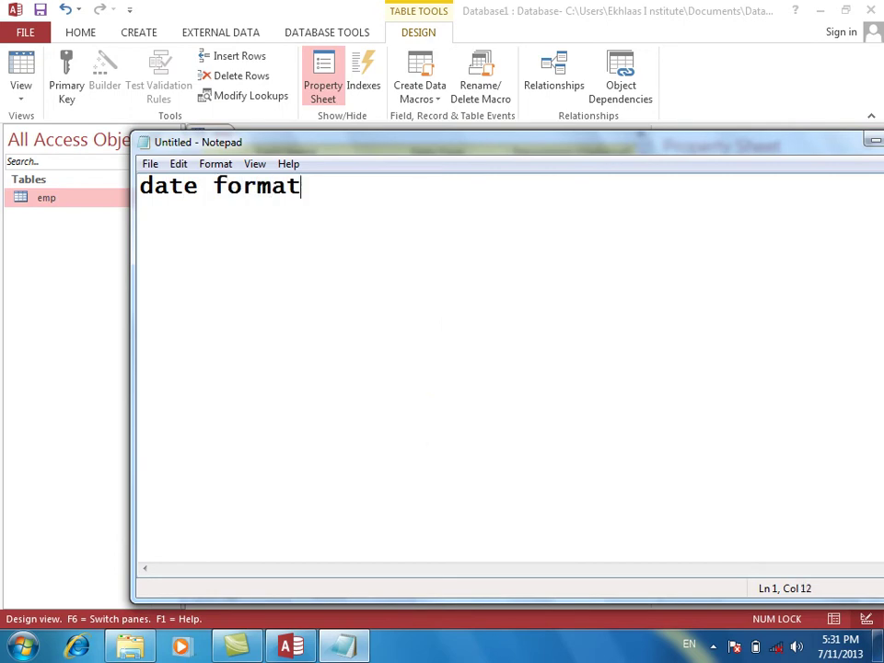
{"action": "key", "text": "Return"}
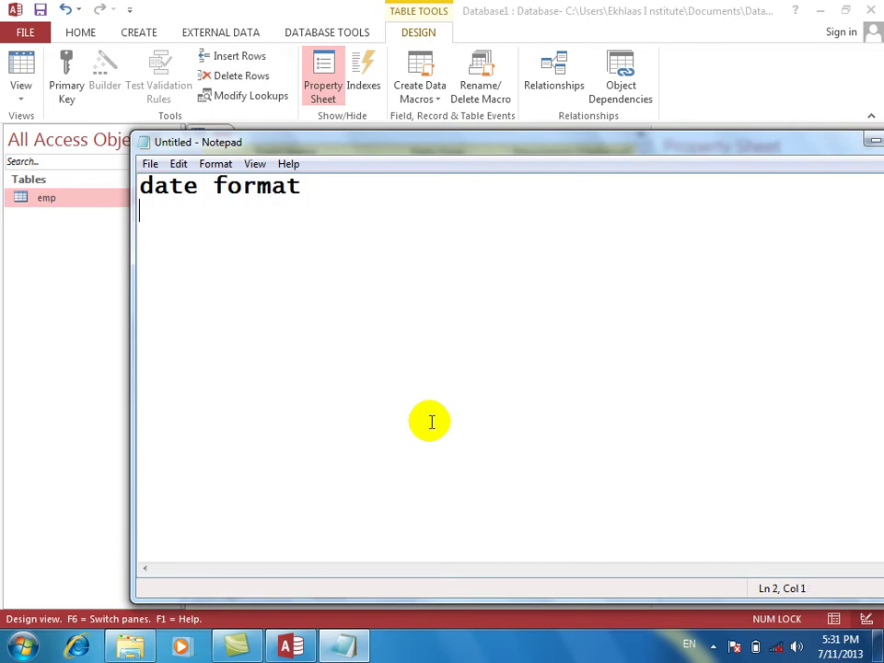
{"action": "key", "text": "Return"}
{"action": "type", "text": "date"}
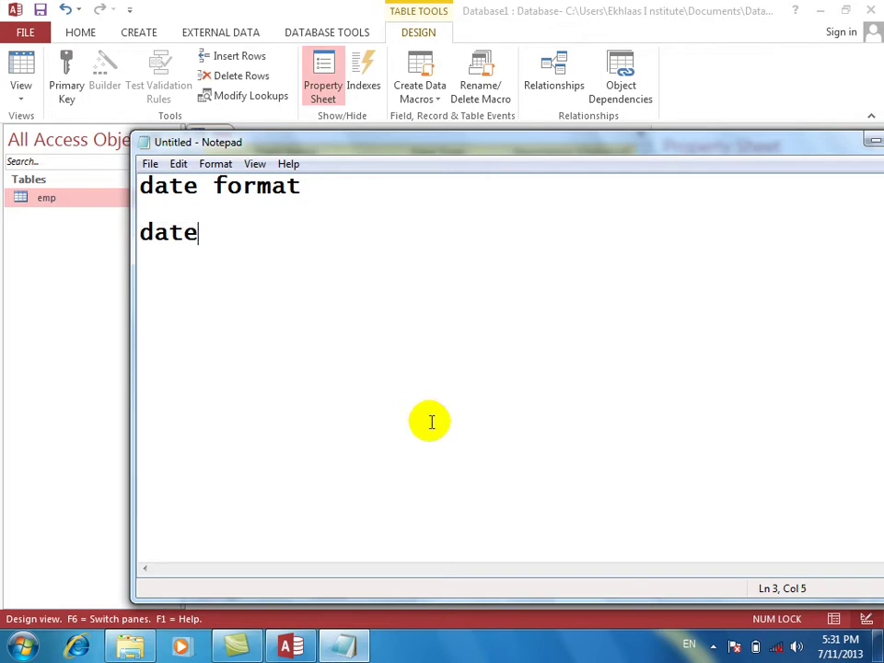
{"action": "key", "text": "BackSpace"}
{"action": "type", "text": "e"}
{"action": "key", "text": "Return"}
Add the tab-aligned line 'dd = date = 02,22,12,29..'.
{"action": "type", "text": "dd"}
{"action": "key", "text": "Tab"}
{"action": "type", "text": "= "}
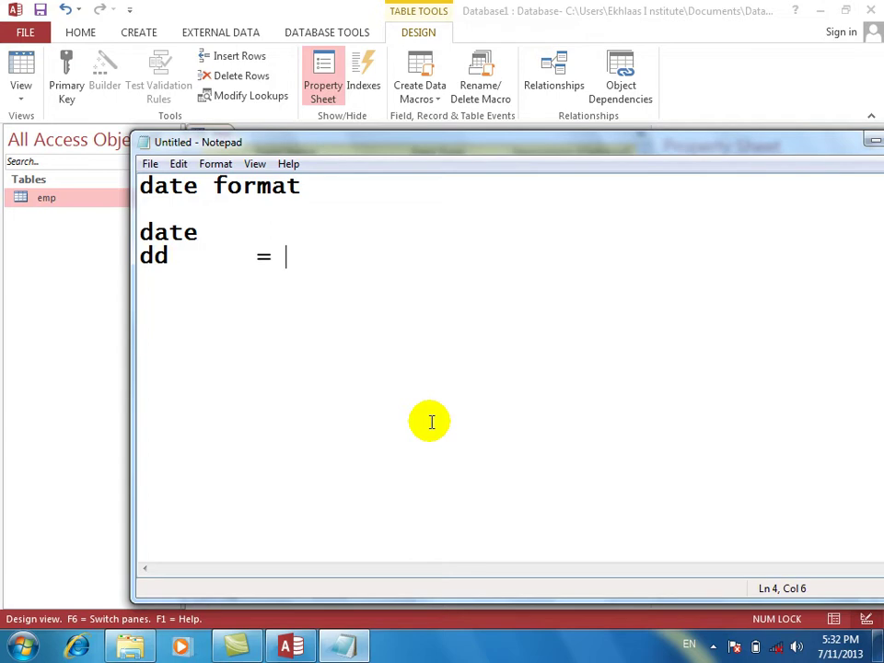
{"action": "type", "text": "date"}
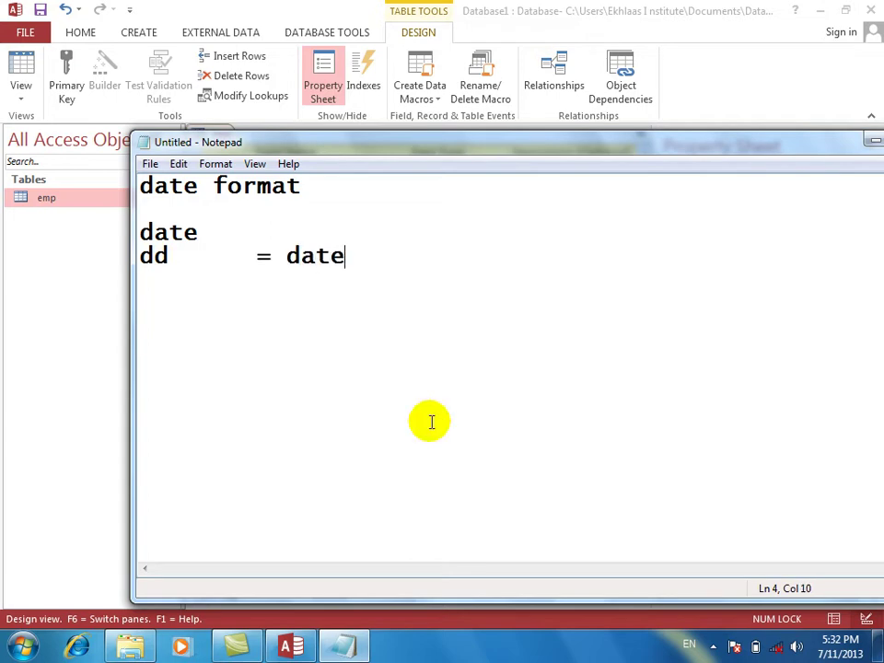
{"action": "key", "text": "Tab"}
{"action": "type", "text": "= 02."}
{"action": "key", "text": "BackSpace"}
{"action": "type", "text": ",22,12,"}
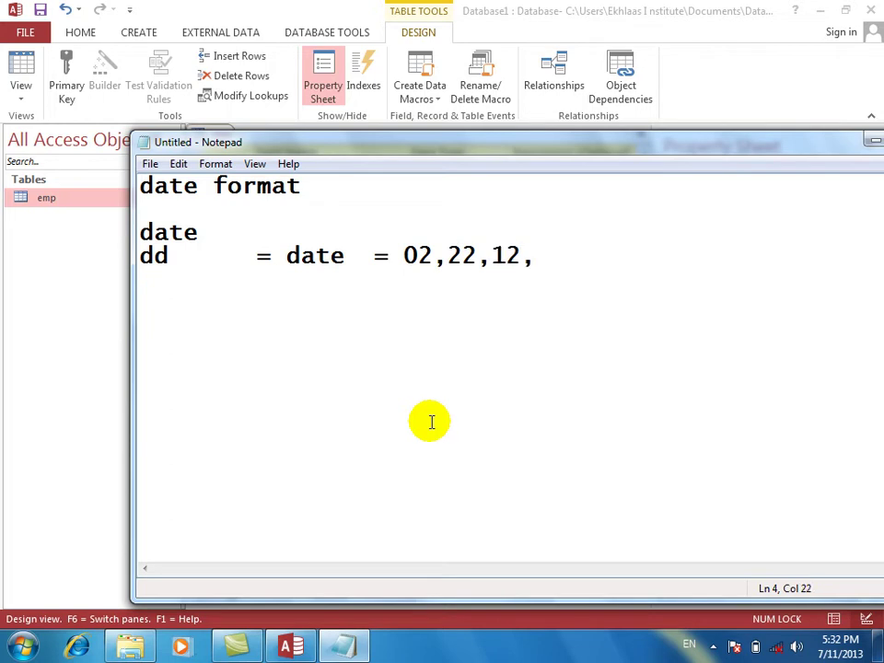
{"action": "type", "text": "29.."}
{"action": "key", "text": "Return"}
Add the tab-aligned line 'ddd = day = Sun,mon,tus....'.
{"action": "type", "text": "ddd"}
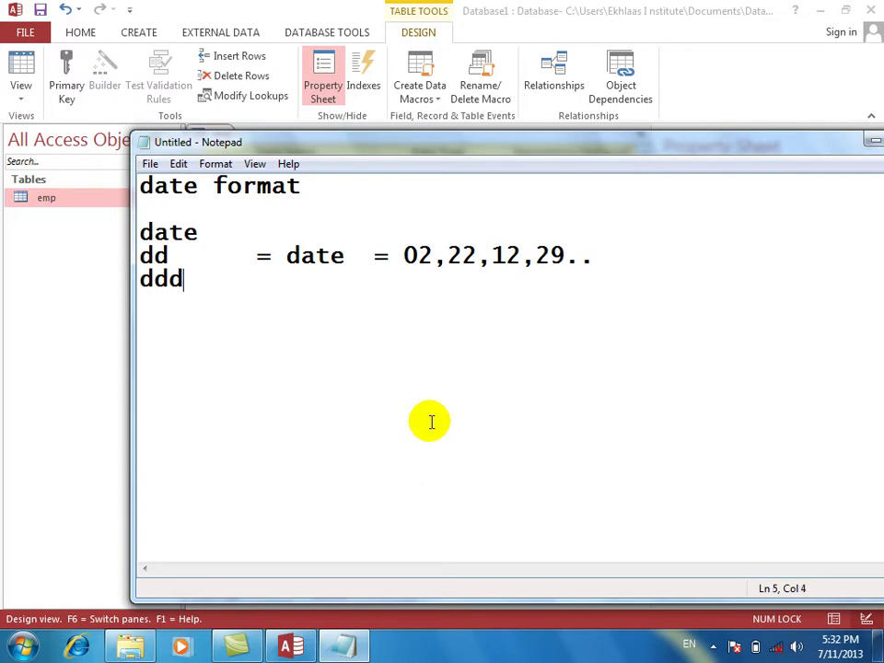
{"action": "key", "text": "Tab"}
{"action": "type", "text": "= day"}
{"action": "key", "text": "Tab"}
{"action": "type", "text": "="}
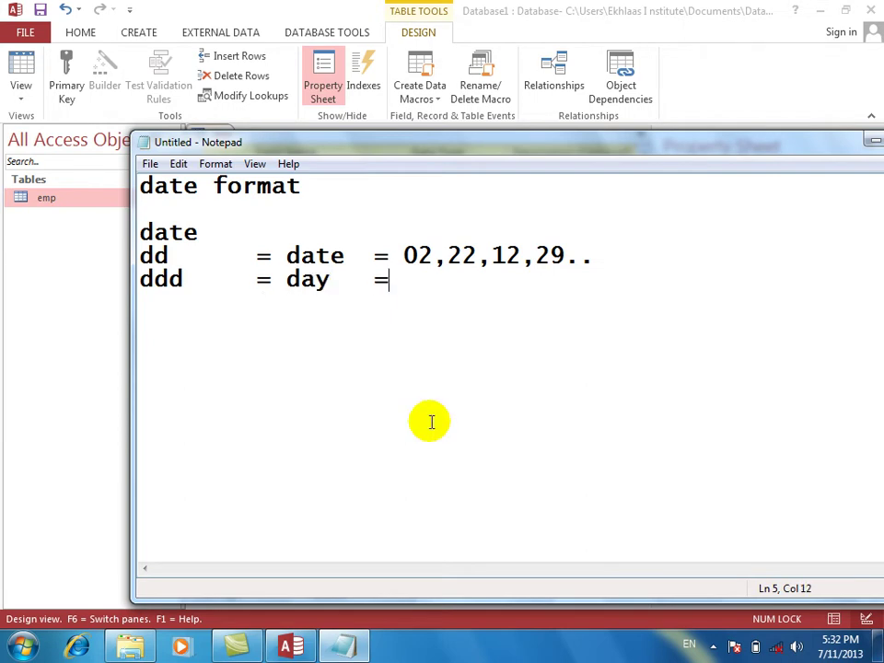
{"action": "type", "text": " s"}
{"action": "key", "text": "BackSpace"}
{"action": "type", "text": "Sun,"}
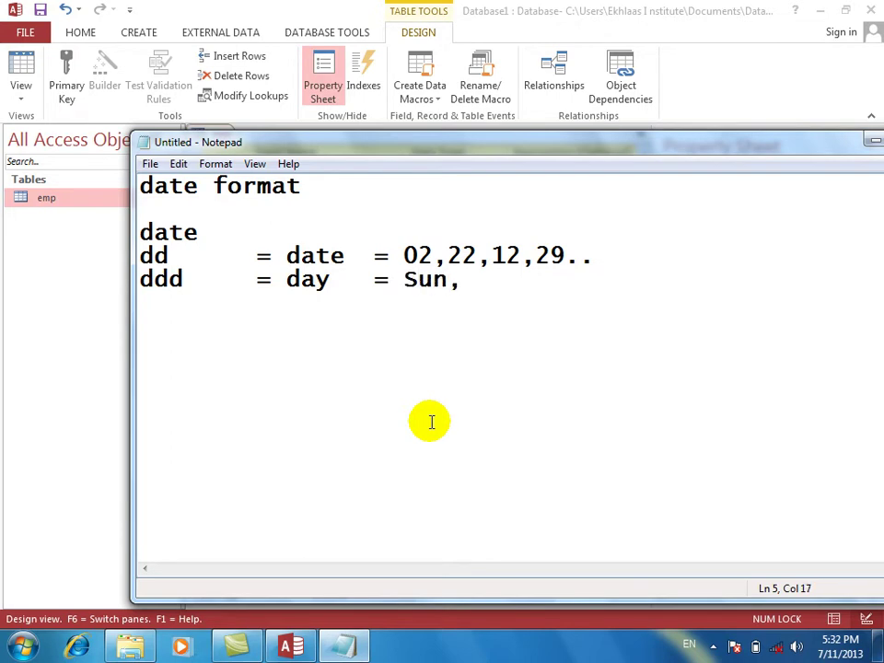
{"action": "type", "text": "mon,t"}
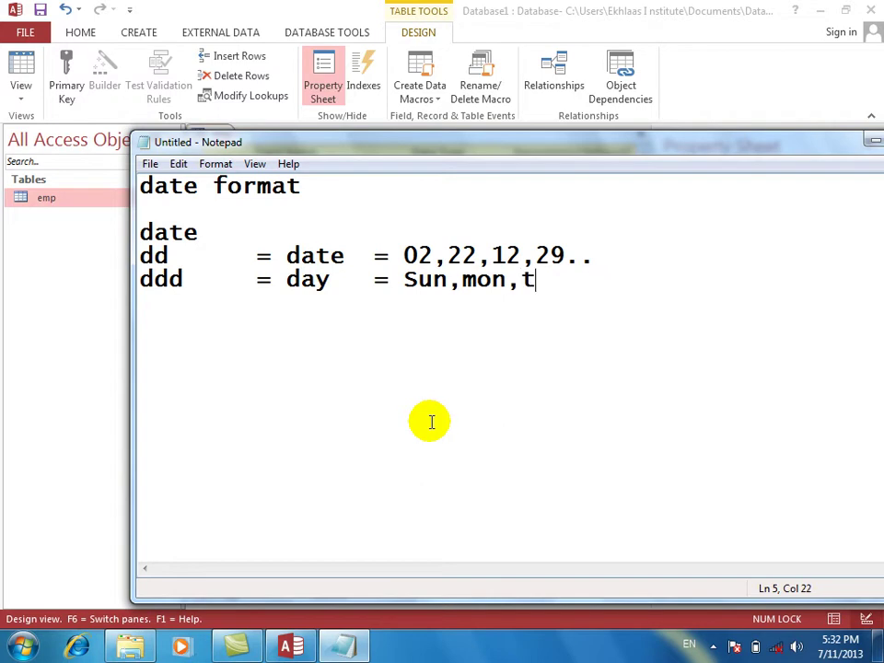
{"action": "type", "text": "us...."}
Begin a new line 'dddd = day' with tab-aligned columns.
{"action": "key", "text": "Return"}
{"action": "type", "text": "dddd"}
{"action": "key", "text": "Tab"}
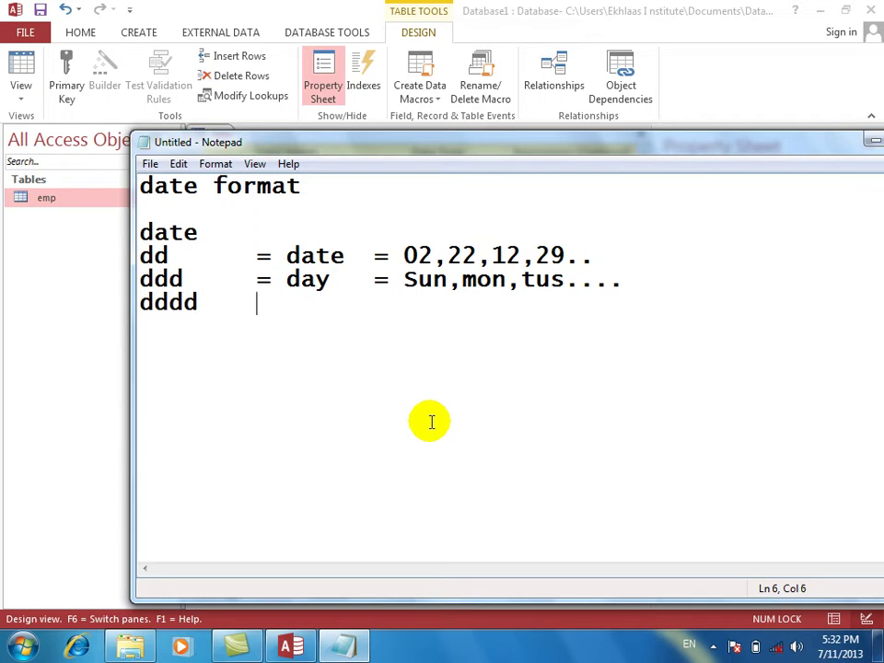
{"action": "type", "text": "= day"}
{"action": "key", "text": "Tab"}
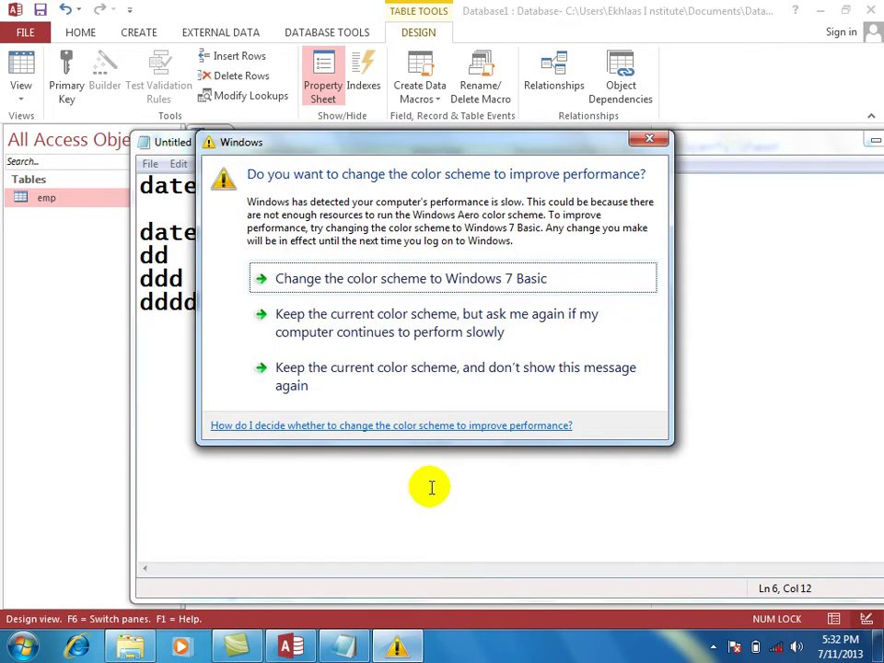
Finish the dddd note line with the examples 'Sunday,MOnday...'.
{"action": "left_click", "coordinate": [422, 529]}
{"action": "type", "text": "= Sudn"}
{"action": "key", "text": "BackSpace"}
{"action": "key", "text": "BackSpace"}
{"action": "type", "text": "nday,MOnday..."}
{"action": "key", "text": "Return"}
{"action": "key", "text": "Return"}
Add a Month heading and an Mm line reading 'Month = 02,11,09...'.
{"action": "type", "text": "Month"}
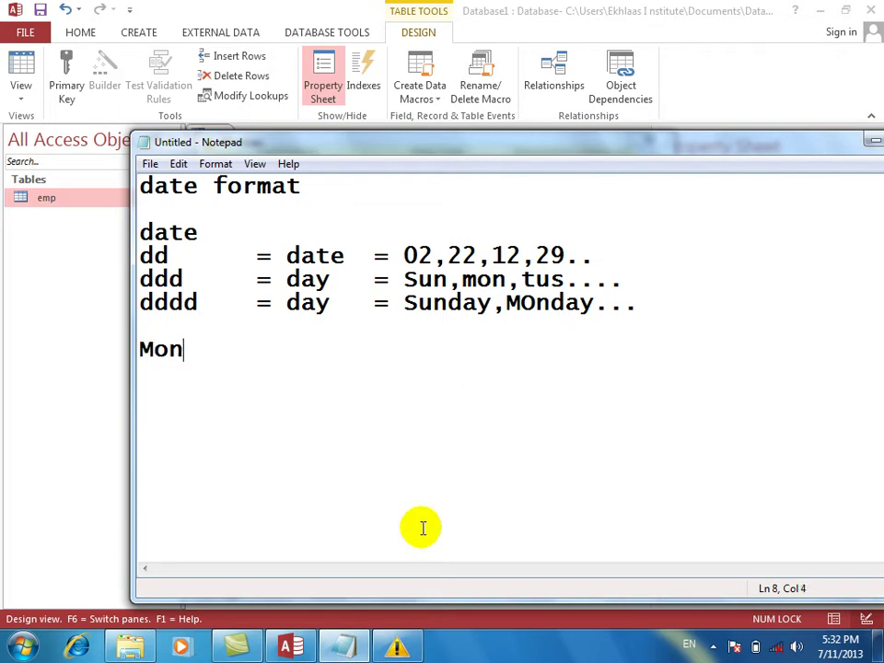
{"action": "key", "text": "Return"}
{"action": "key", "text": "Return"}
{"action": "key", "text": "BackSpace"}
{"action": "type", "text": "Mmm"}
{"action": "key", "text": "BackSpace"}
{"action": "key", "text": "BackSpace"}
{"action": "key", "text": "BackSpace"}
{"action": "key", "text": "Return"}
{"action": "type", "text": "Mm"}
{"action": "key", "text": "Tab"}
{"action": "type", "text": "="}
{"action": "key", "text": "BackSpace"}
{"action": "type", "text": "Month"}
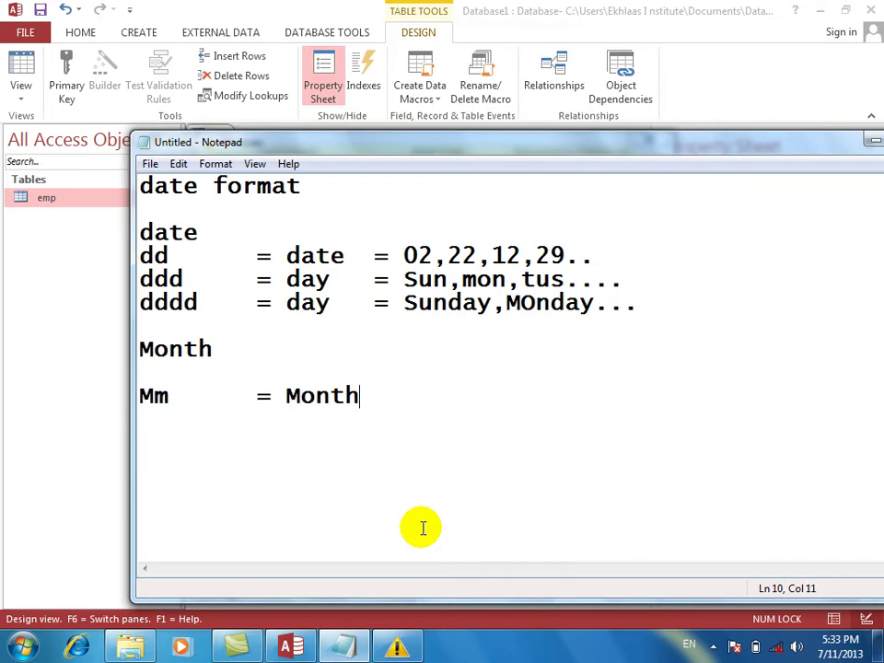
{"action": "type", "text": " = 02,"}
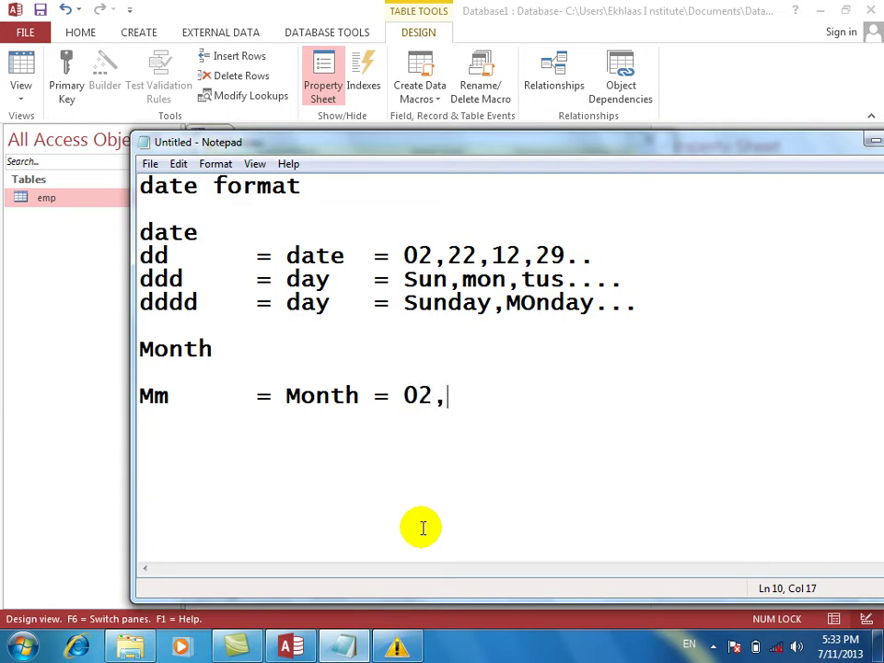
{"action": "type", "text": "11,09..."}
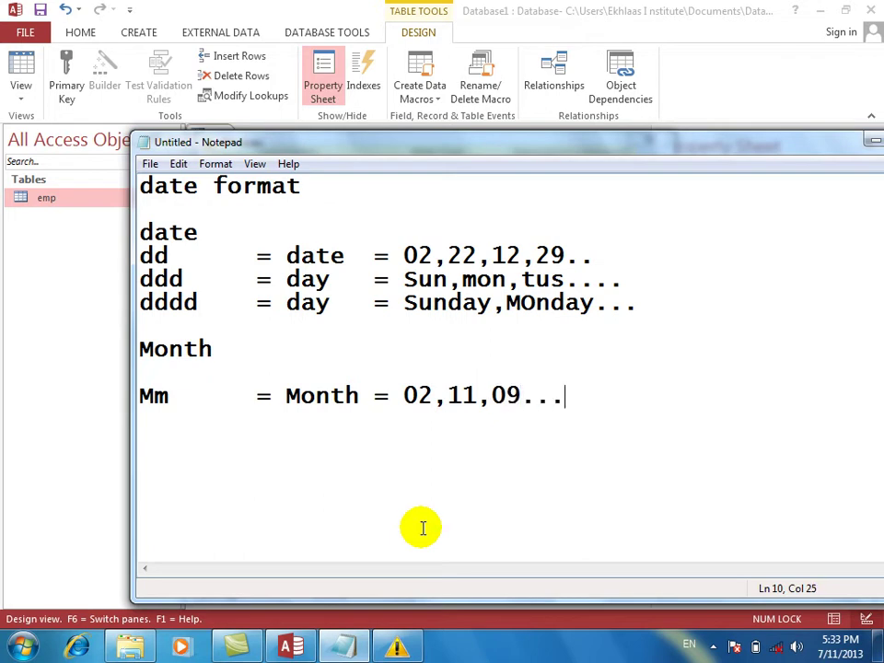
{"action": "key", "text": "Return"}
Add a tab-aligned mmm line with the examples 'Jan,Feb,Dec...'.
{"action": "type", "text": "mmm"}
{"action": "key", "text": "Tab"}
{"action": "type", "text": "= Mont"}
{"action": "key", "text": "BackSpace"}
{"action": "key", "text": "Tab"}
{"action": "type", "text": "= "}
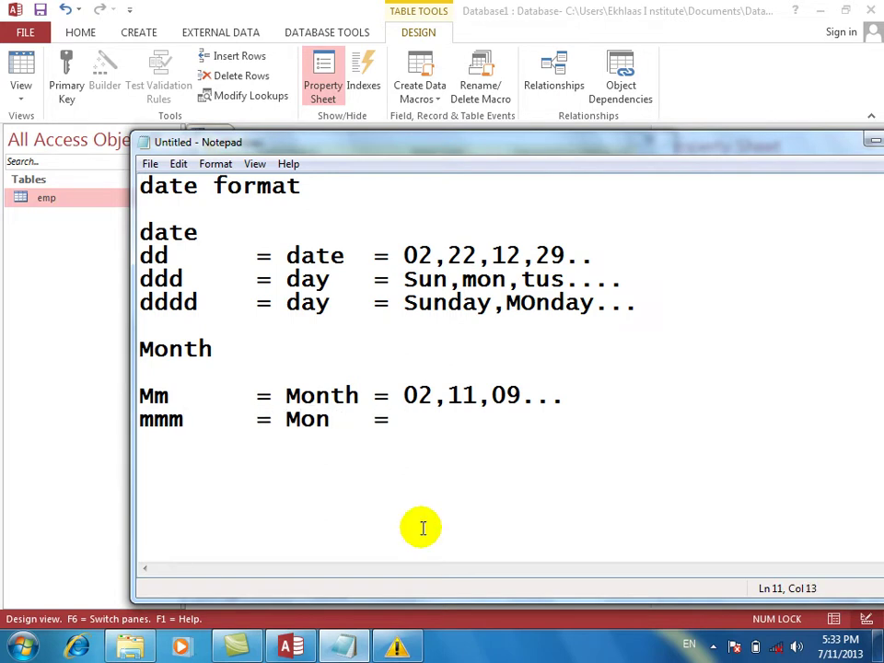
{"action": "type", "text": "Jan,Feb,Dec..."}
{"action": "key", "text": "Return"}
Add a tab-aligned mmmm line with the example 'January....', leaving space for the Year section.
{"action": "type", "text": "mmmm"}
{"action": "key", "text": "Tab"}
{"action": "type", "text": "= Mn"}
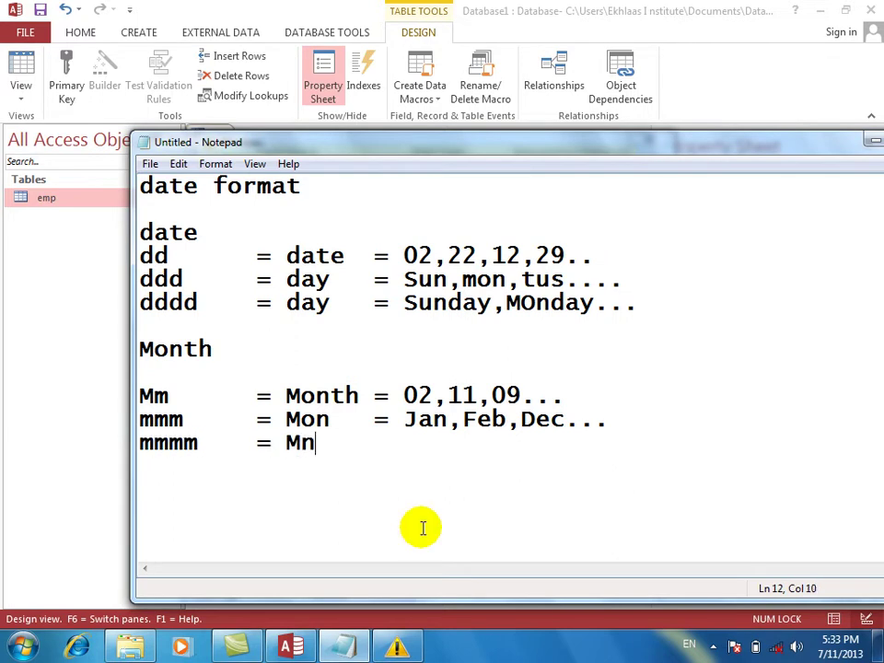
{"action": "key", "text": "BackSpace"}
{"action": "type", "text": "onth "}
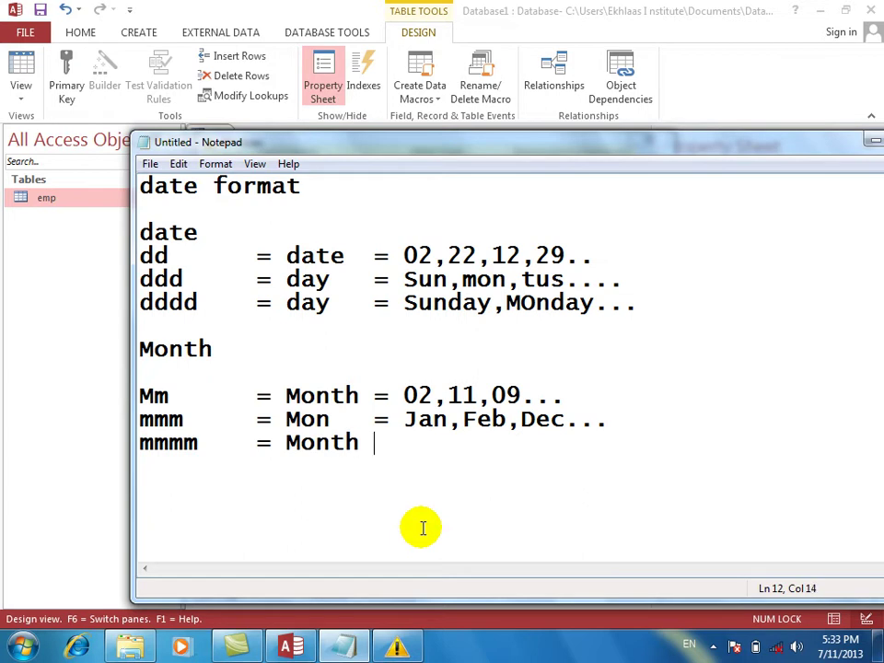
{"action": "type", "text": "= Jan"}
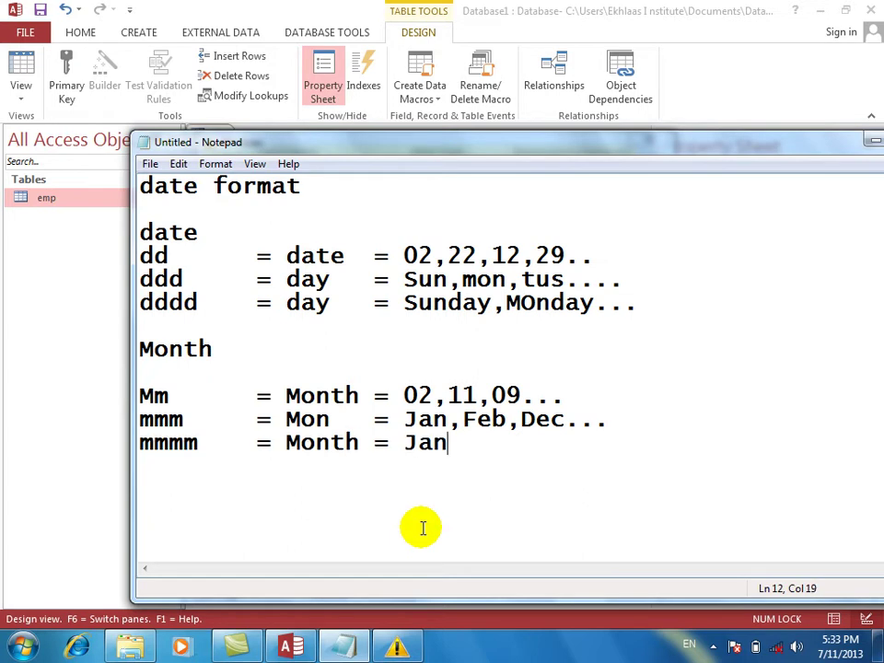
{"action": "type", "text": "uary...."}
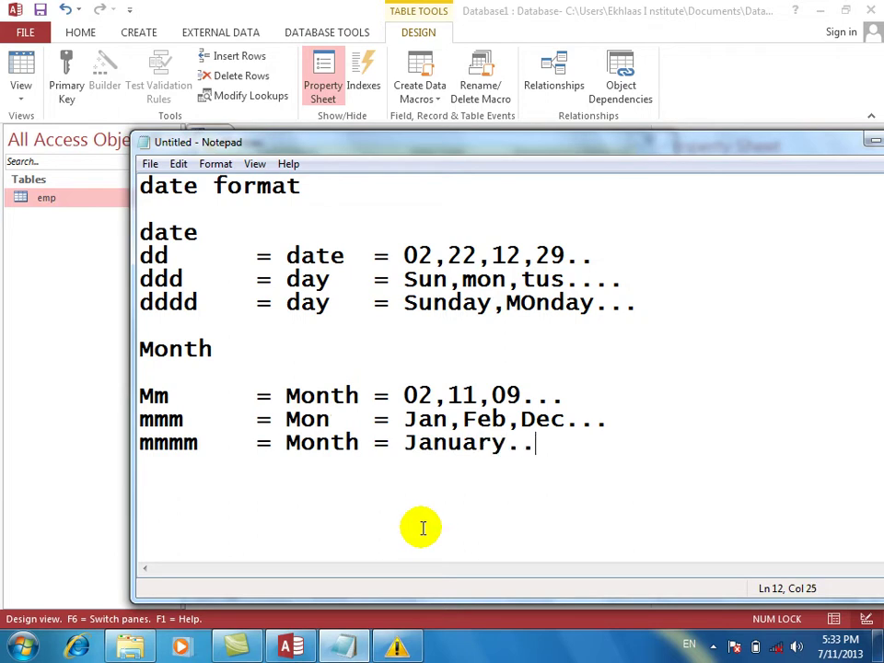
{"action": "key", "text": "Return"}
{"action": "key", "text": "Return"}
{"action": "key", "text": "Return"}
{"action": "key", "text": "Return"}
Add a Year heading and a yy line with the examples 12,13,04..
{"action": "type", "text": "Year"}
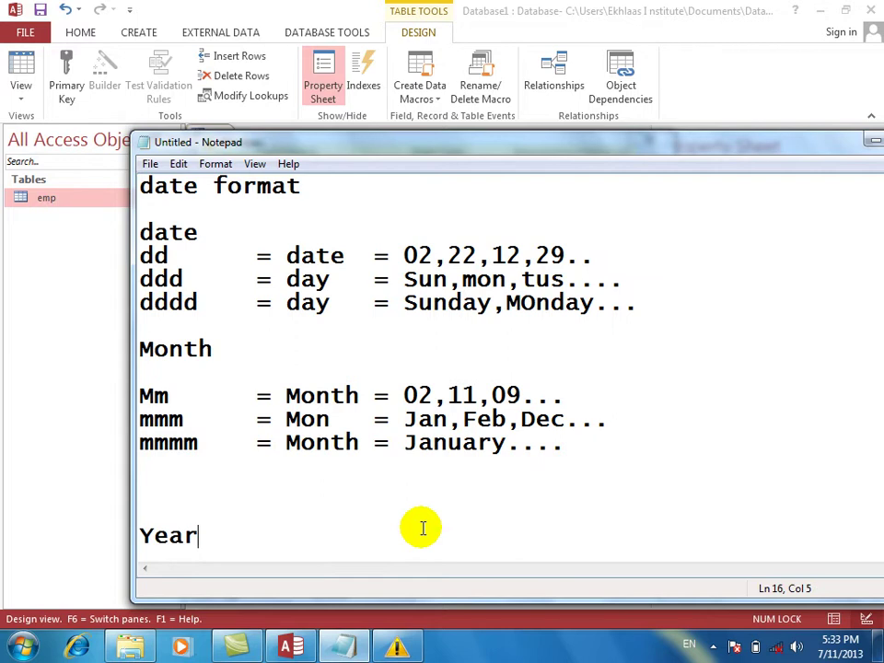
{"action": "key", "text": "Return"}
{"action": "key", "text": "Return"}
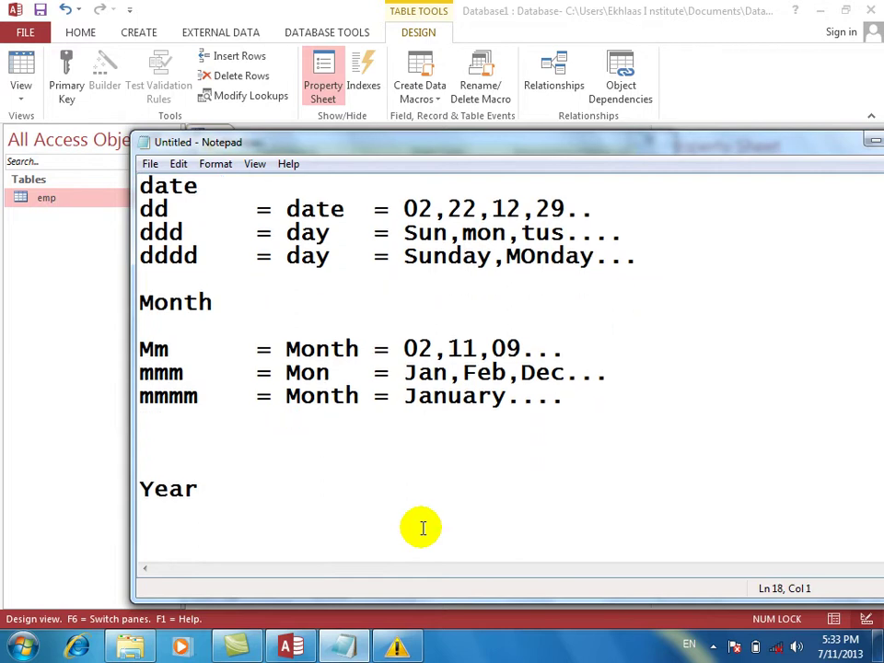
{"action": "type", "text": "yyy"}
{"action": "key", "text": "BackSpace"}
{"action": "key", "text": "Tab"}
{"action": "type", "text": "= ye"}
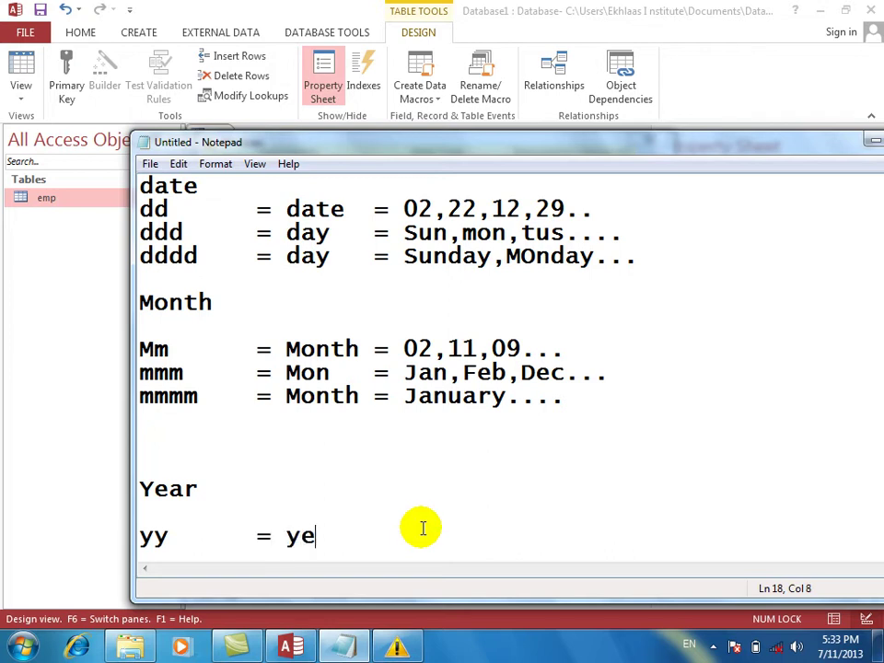
{"action": "type", "text": "ar  = "}
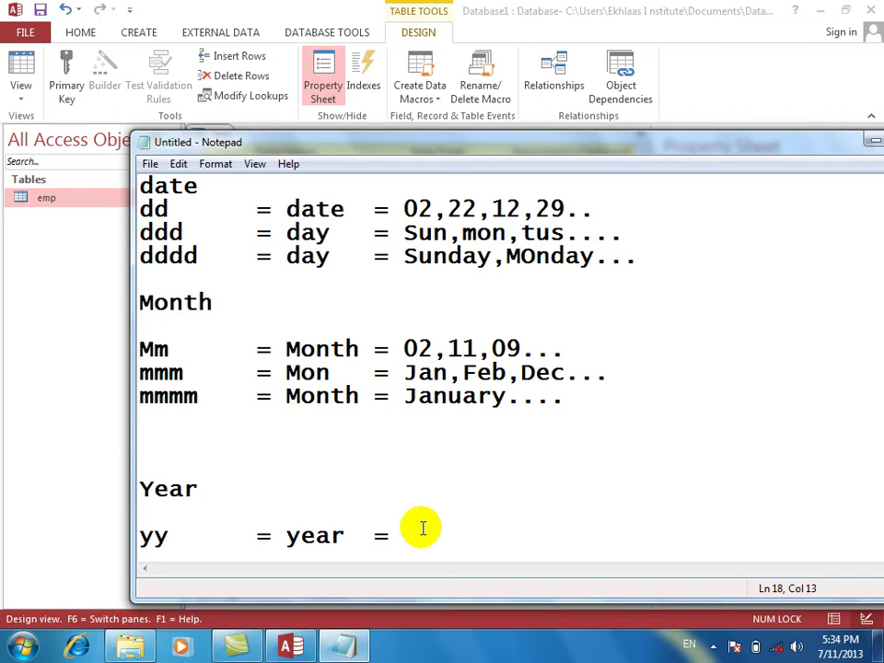
{"action": "type", "text": "12,13,"}
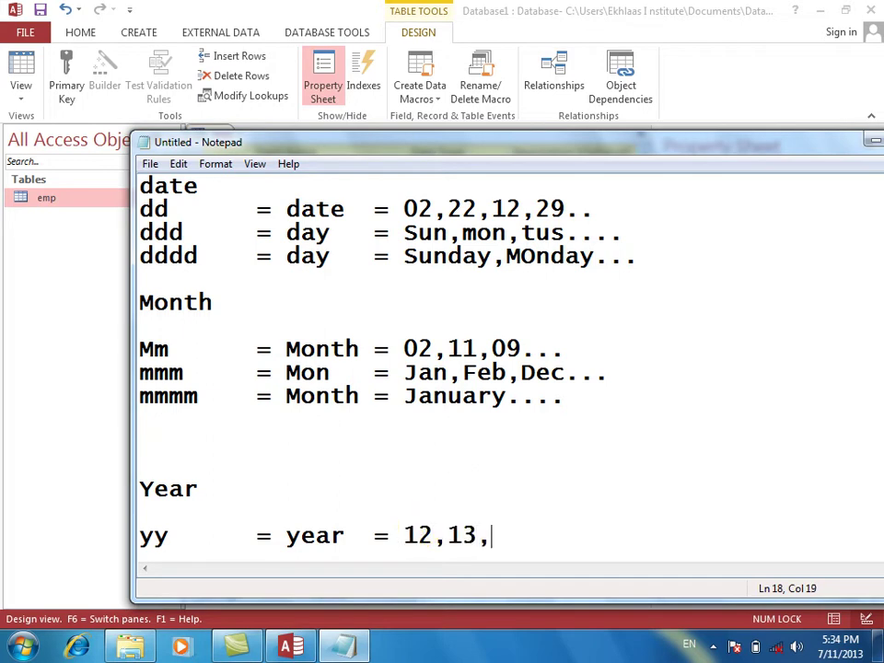
{"action": "type", "text": "1"}
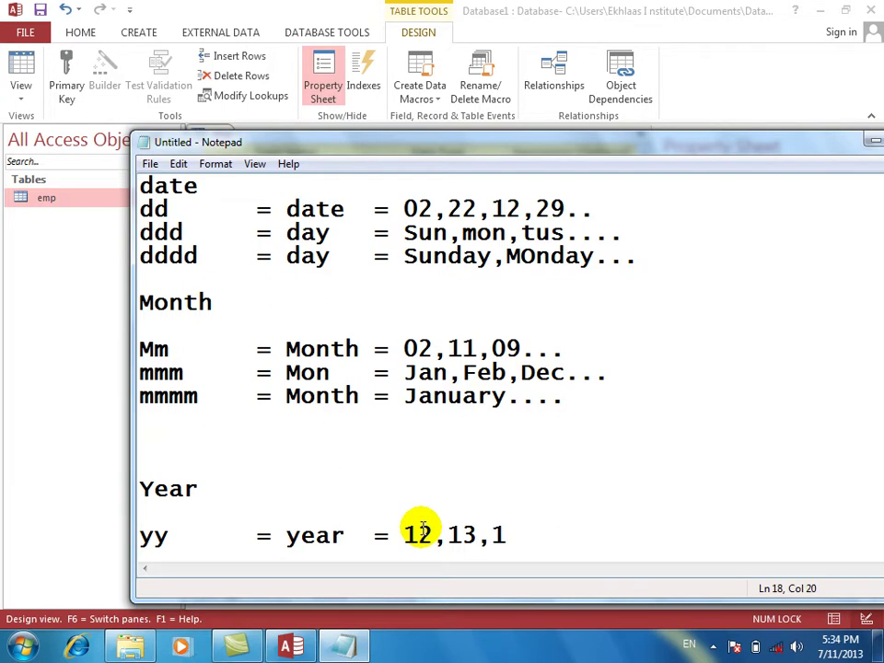
{"action": "type", "text": "0"}
{"action": "key", "text": "BackSpace"}
{"action": "key", "text": "BackSpace"}
{"action": "type", "text": "04.."}
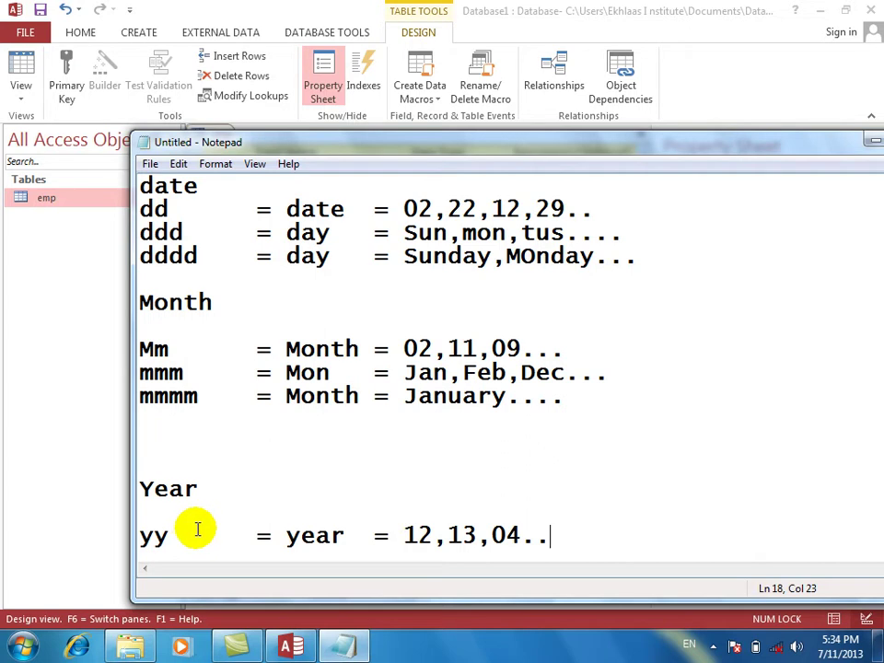
{"action": "key", "text": "Return"}
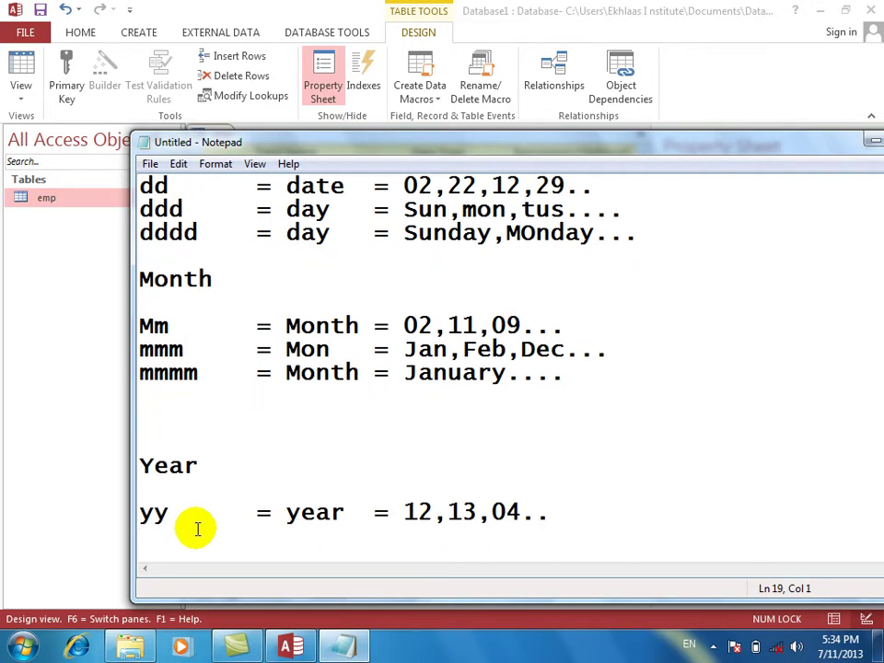
Add a yyy line reading 'year = 013,012...'.
{"action": "type", "text": "yyy"}
{"action": "key", "text": "Tab"}
{"action": "type", "text": "="}
{"action": "key", "text": "Tab"}
{"action": "key", "text": "BackSpace"}
{"action": "type", "text": "year = "}
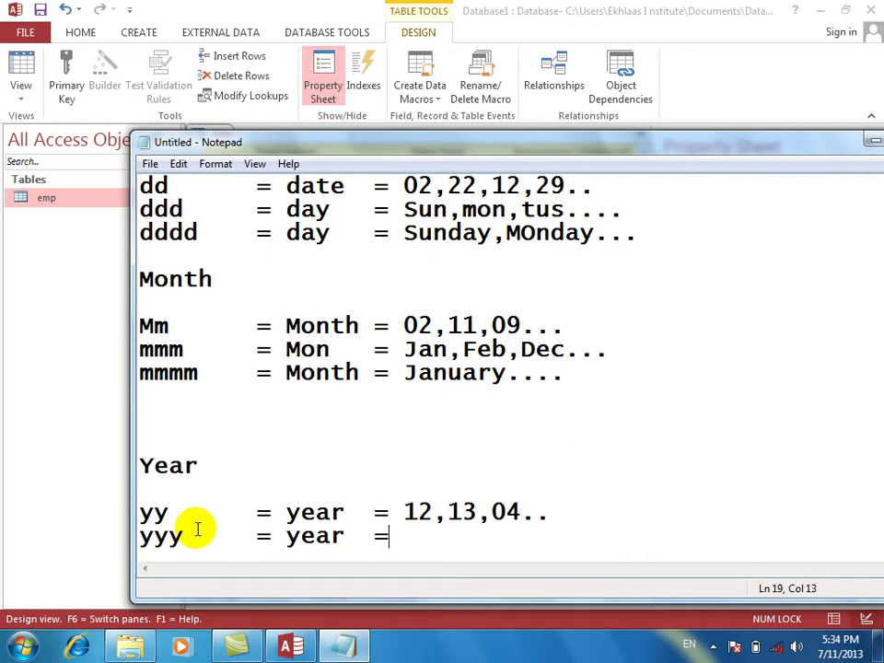
{"action": "type", "text": "2"}
{"action": "key", "text": "BackSpace"}
{"action": "type", "text": "013,"}
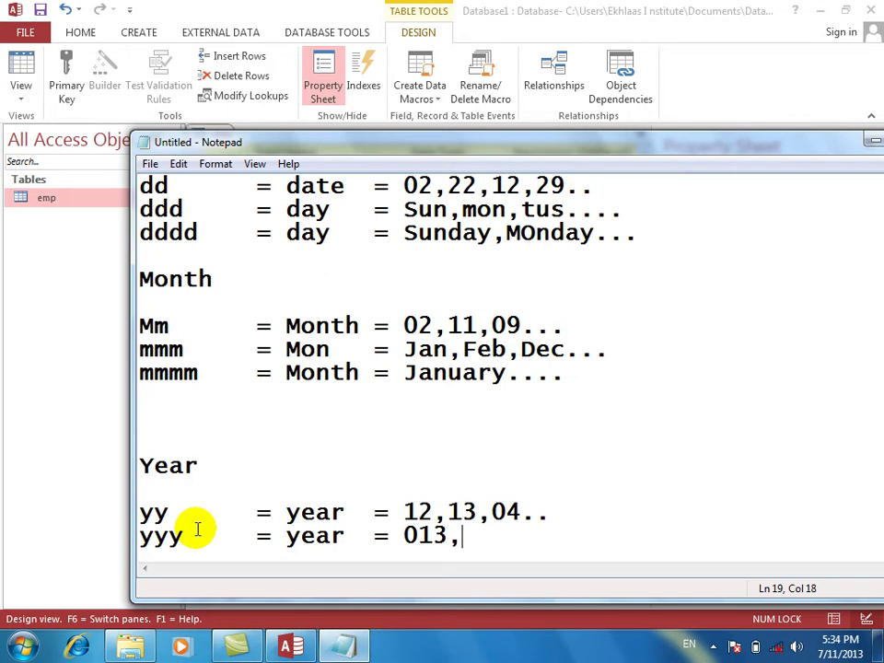
{"action": "type", "text": "012..."}
{"action": "key", "text": "Return"}
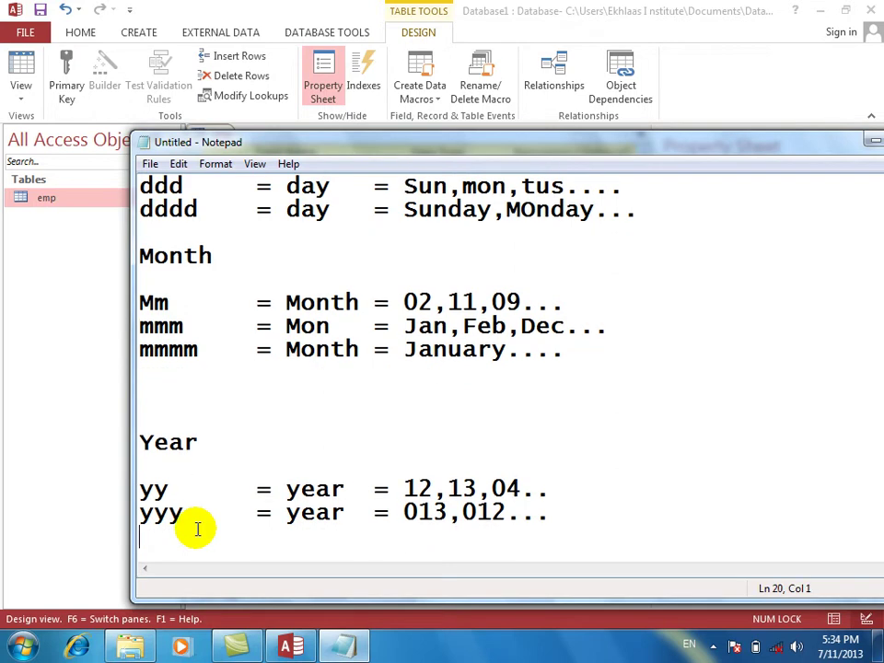
Add the yyyy line 'year = 2013,2012,2004...' and move Notepad further left.
{"action": "type", "text": "yyyy"}
{"action": "key", "text": "BackSpace"}
{"action": "key", "text": "BackSpace"}
{"action": "type", "text": "= "}
{"action": "type", "text": "year"}
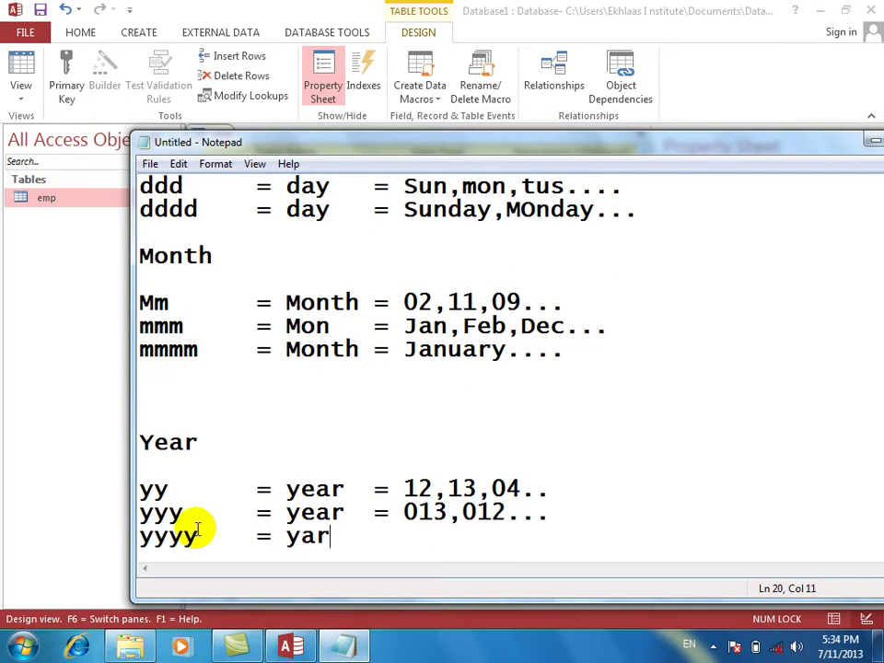
{"action": "key", "text": "BackSpace"}
{"action": "key", "text": "BackSpace"}
{"action": "type", "text": "ear"}
{"action": "key", "text": "Tab"}
{"action": "type", "text": "= 201"}
{"action": "type", "text": "3"}
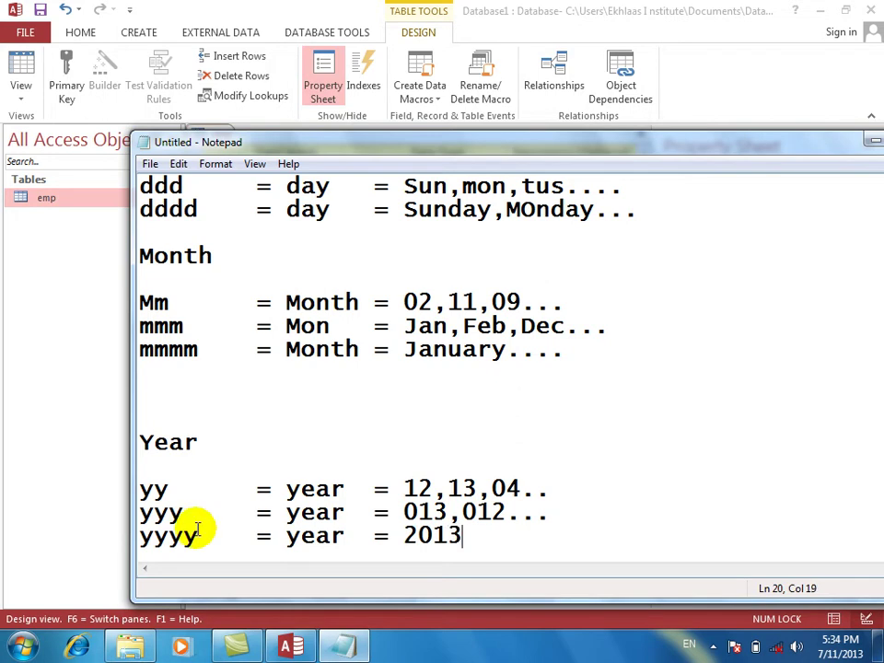
{"action": "type", "text": ",201"}
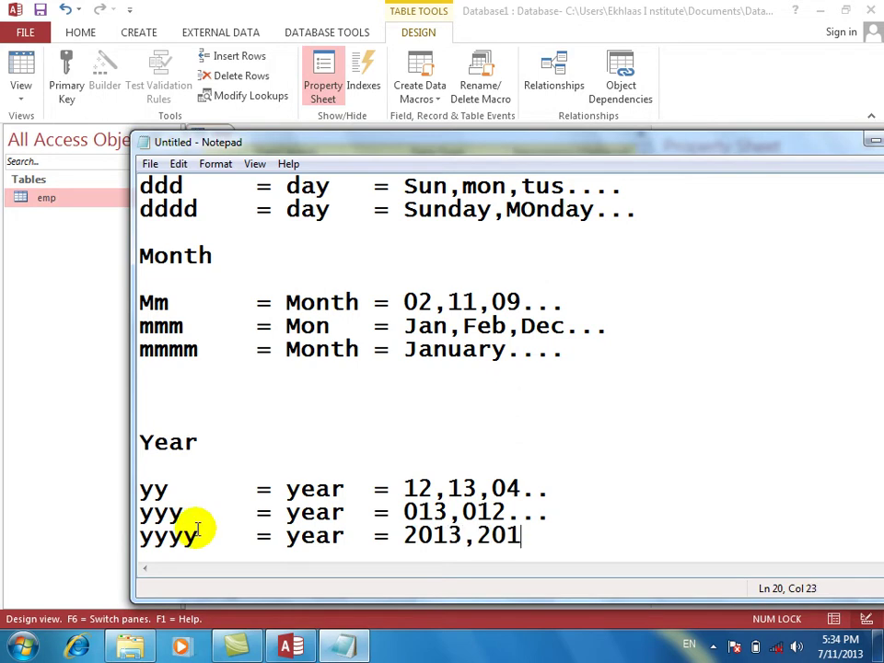
{"action": "type", "text": "2,"}
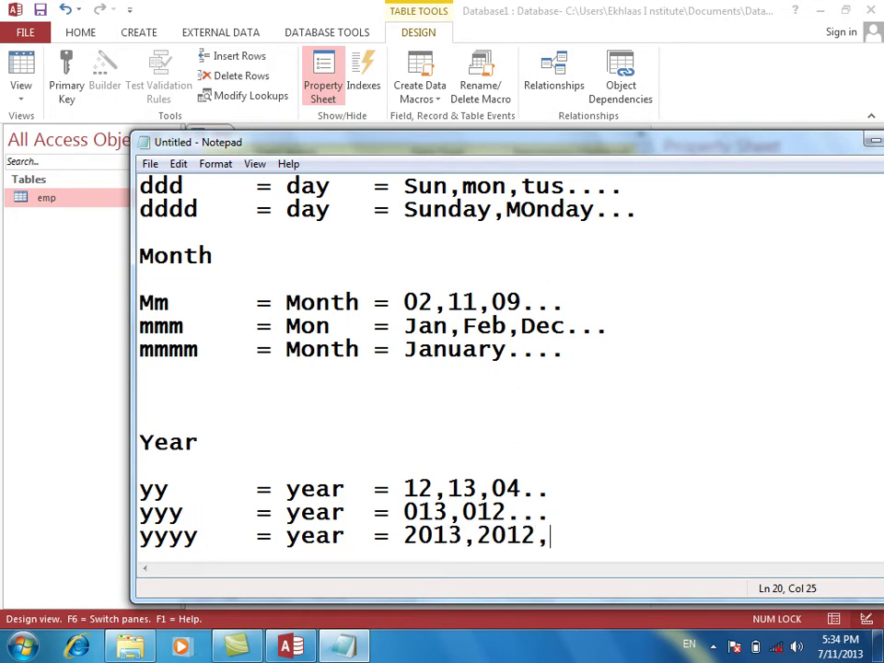
{"action": "type", "text": "2004..."}
{"action": "key", "text": "Return"}
{"action": "key", "text": "Return"}
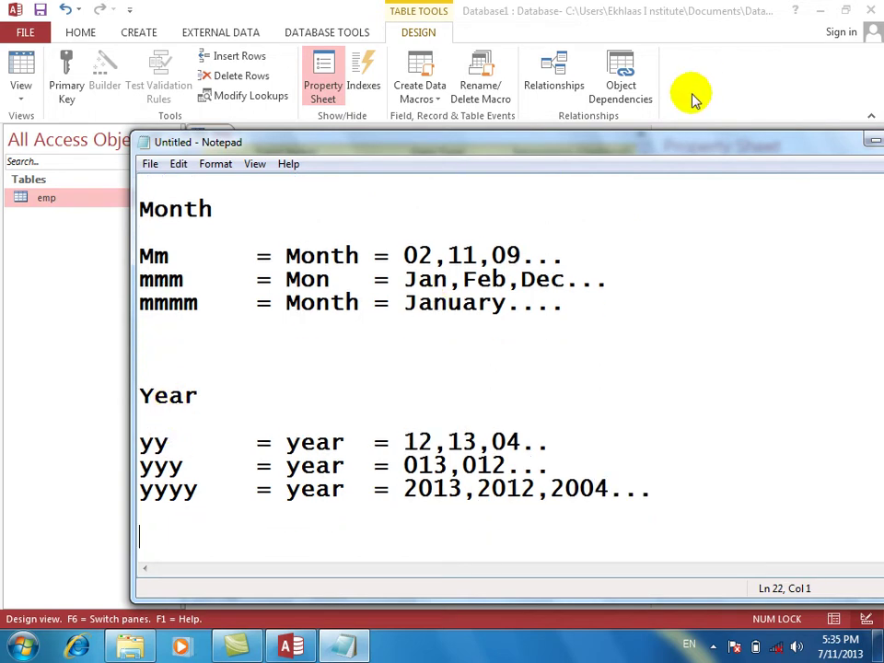
{"action": "left_click_drag", "start_coordinate": [692, 145], "coordinate": [616, 148]}
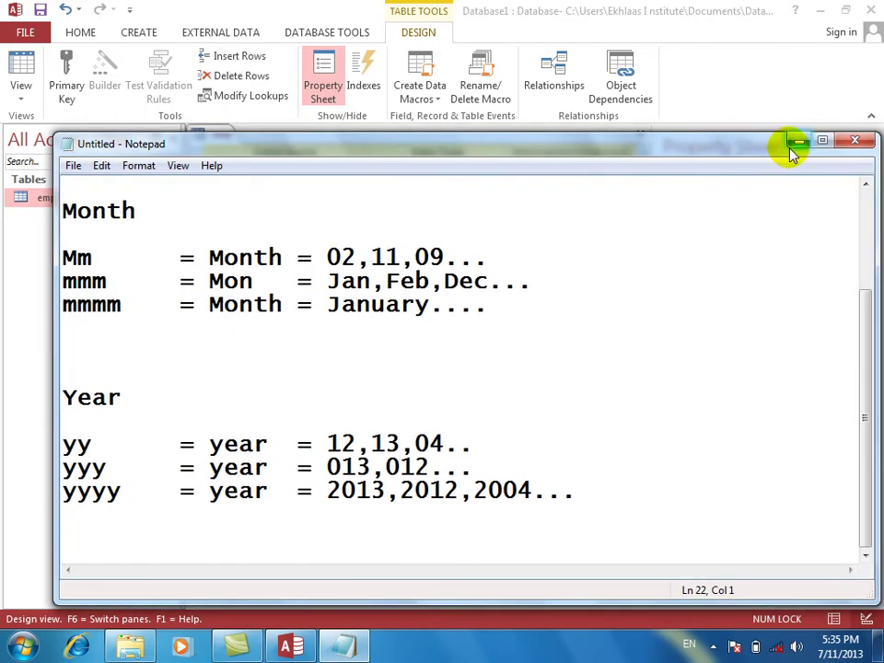
Apply Long Date to the idate field, then clear it to leave the format blank.
{"action": "left_click", "coordinate": [798, 142]}
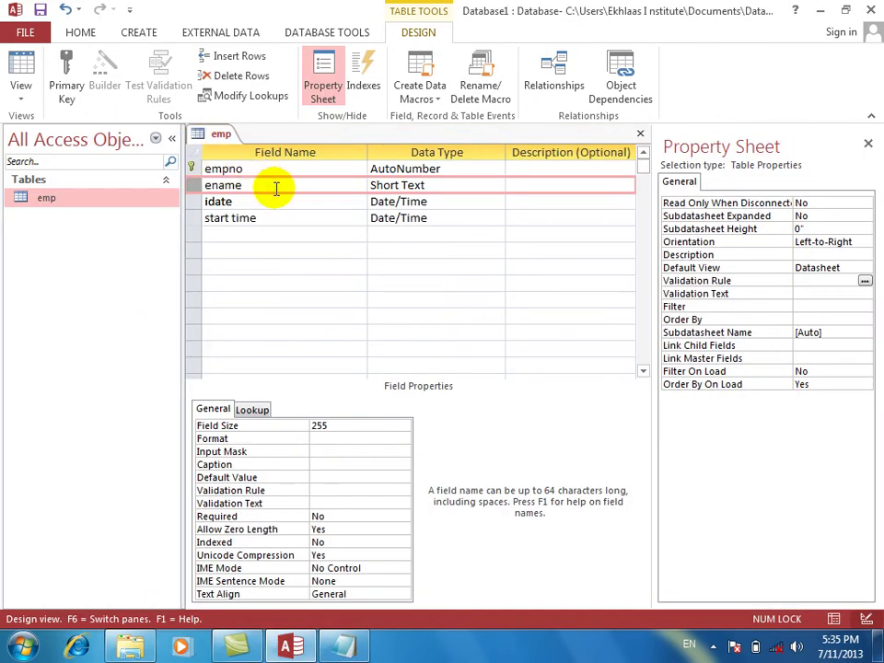
{"action": "left_click", "coordinate": [254, 217]}
{"action": "left_click", "coordinate": [257, 201]}
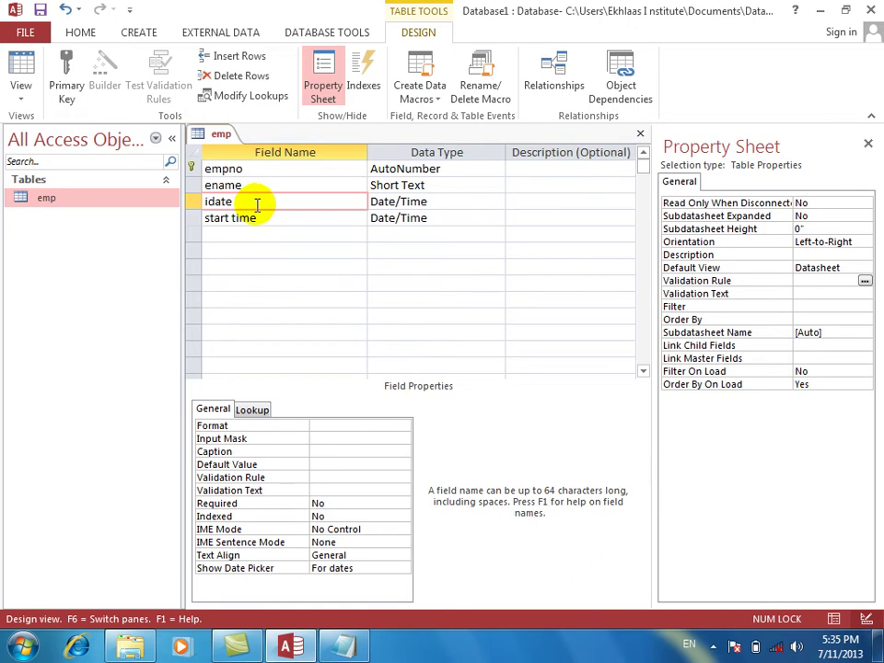
{"action": "left_click", "coordinate": [326, 424]}
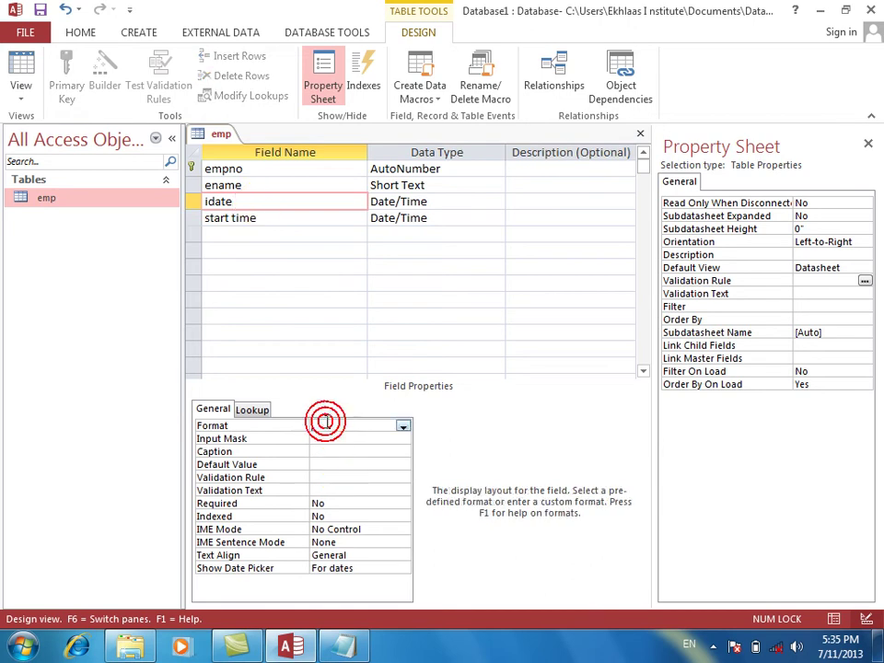
{"action": "left_click", "coordinate": [403, 426]}
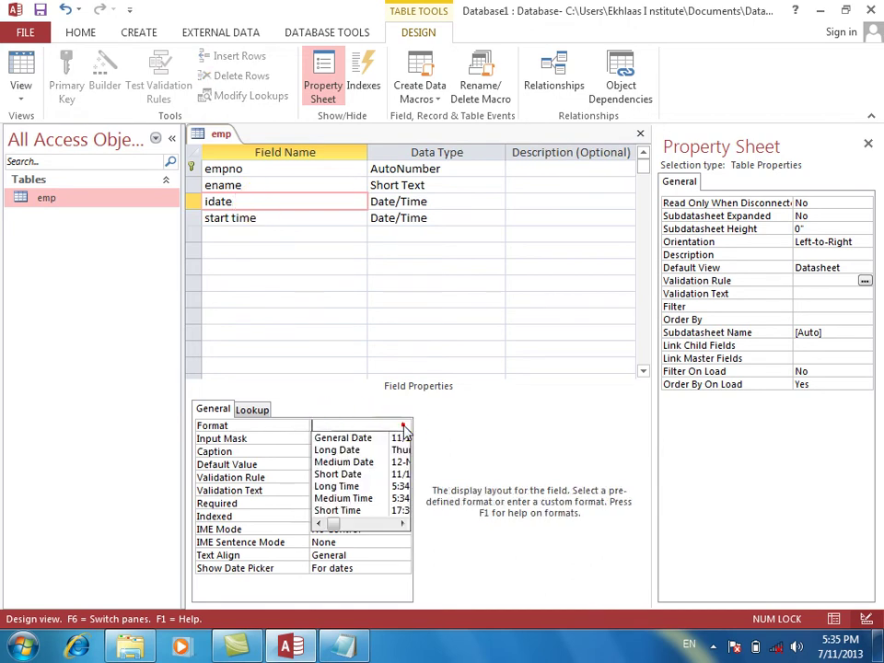
{"action": "left_click", "coordinate": [364, 450]}
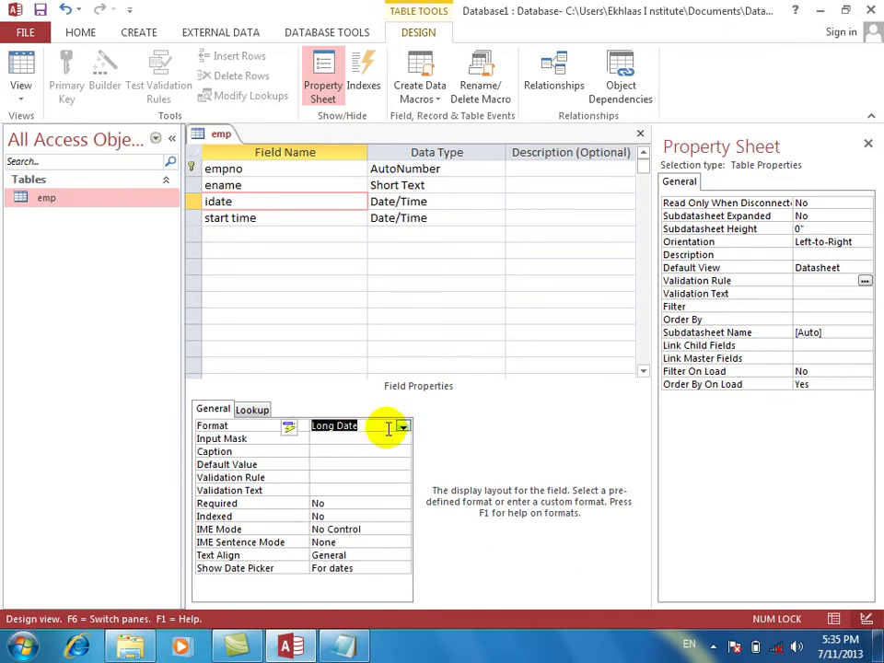
{"action": "key", "text": "BackSpace"}
{"action": "key", "text": "Return"}
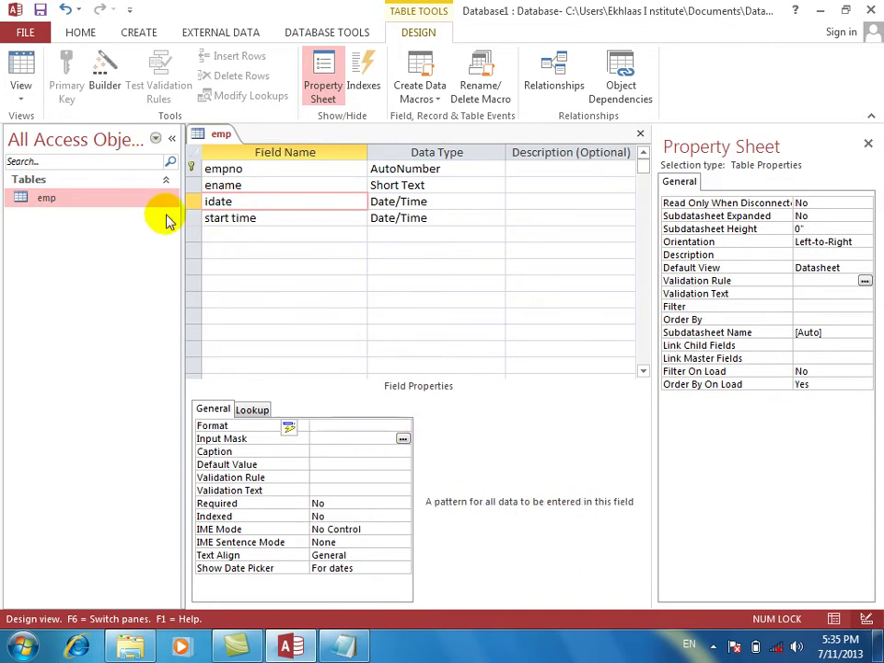
Save the emp table design and move to the new record's employee name field.
{"action": "left_click", "coordinate": [13, 65]}
{"action": "key", "text": "Return"}
{"action": "key", "text": "Tab"}
{"action": "key", "text": "Tab"}
{"action": "key", "text": "shift+Tab"}
Enter an employee name, idate 2 2 2013, and the current start time, then return to Design view.
{"action": "type", "text": "khan"}
{"action": "key", "text": "Tab"}
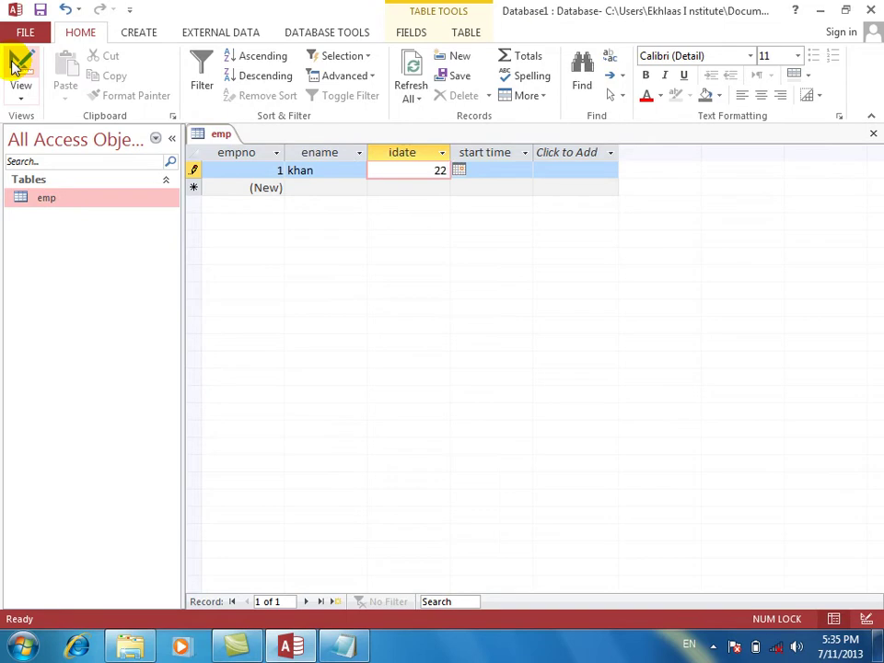
{"action": "type", "text": "2 2 2013"}
{"action": "key", "text": "Tab"}
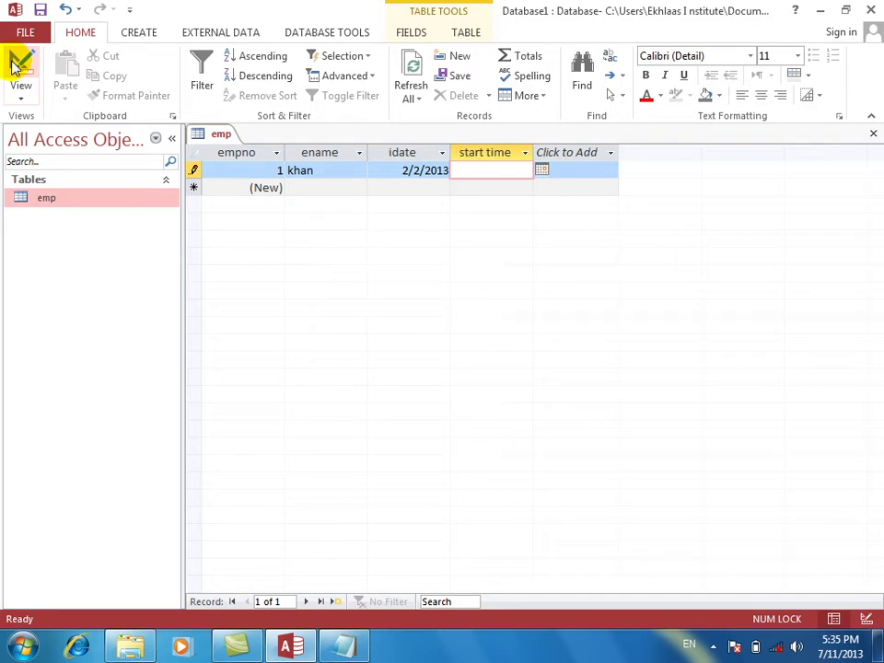
{"action": "key", "text": "ctrl+shift+semicolon"}
{"action": "key", "text": "Tab"}
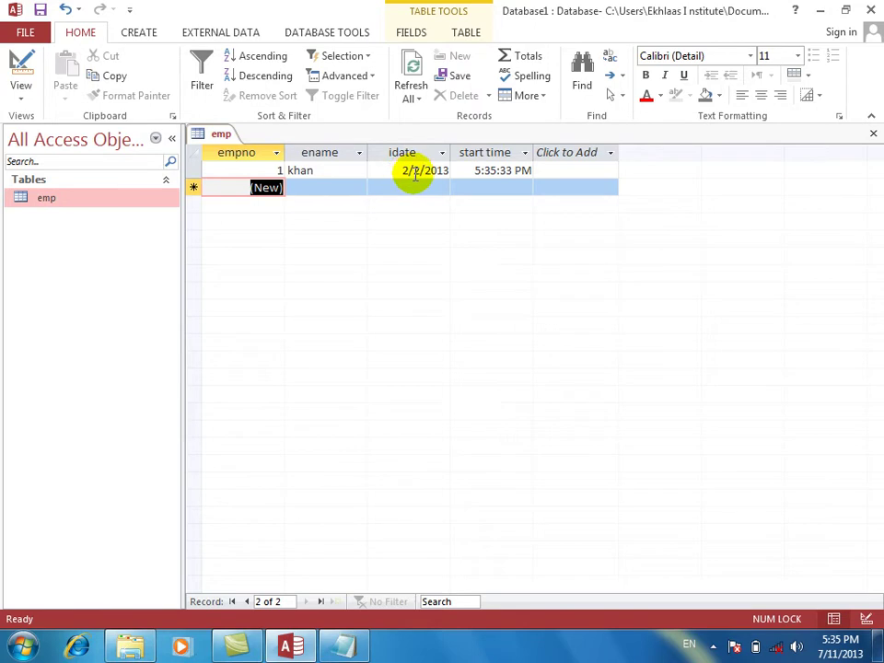
{"action": "left_click", "coordinate": [20, 69]}
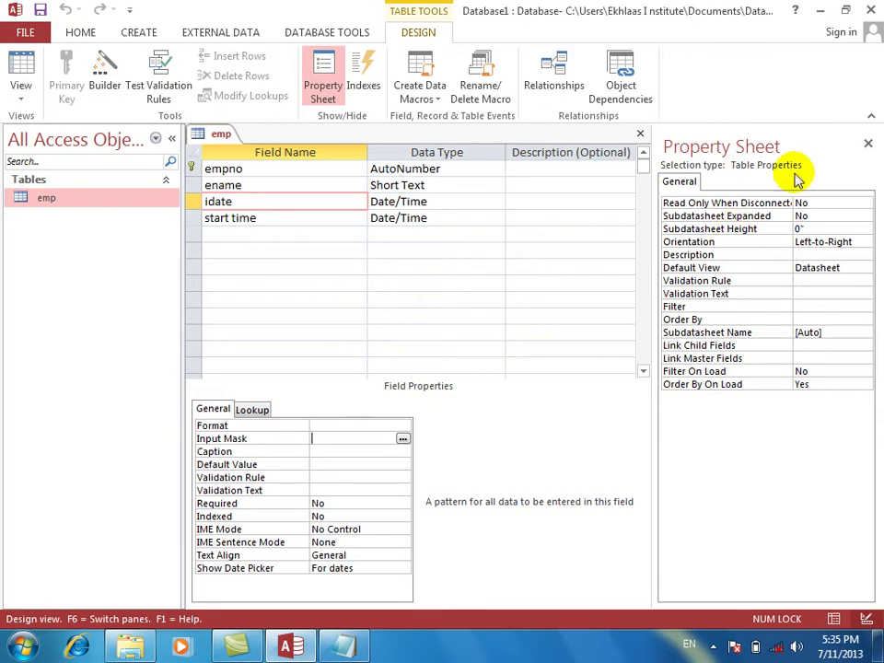
Set idate's Format to Long Date and save the design.
{"action": "left_click", "coordinate": [868, 144]}
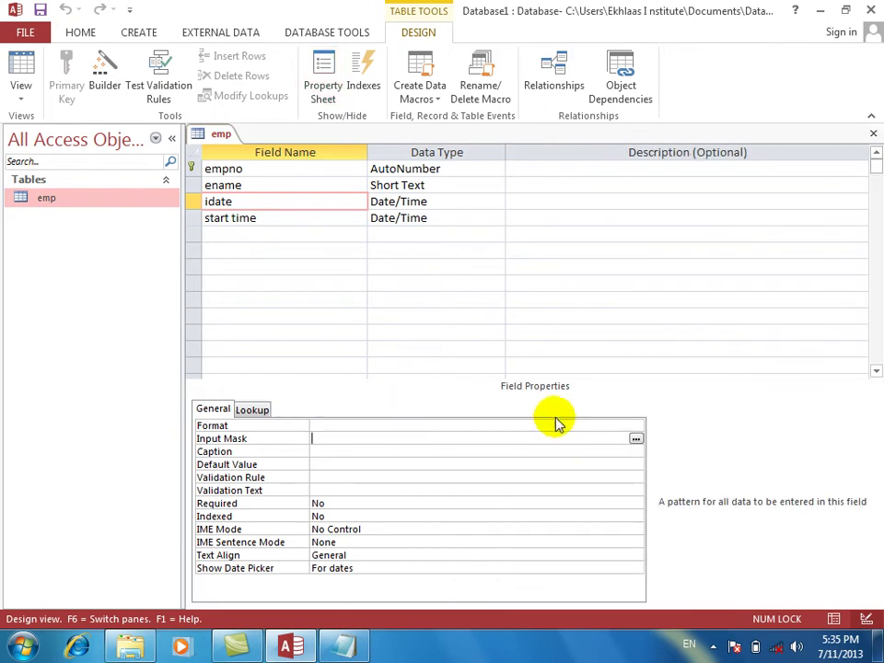
{"action": "left_click", "coordinate": [554, 423]}
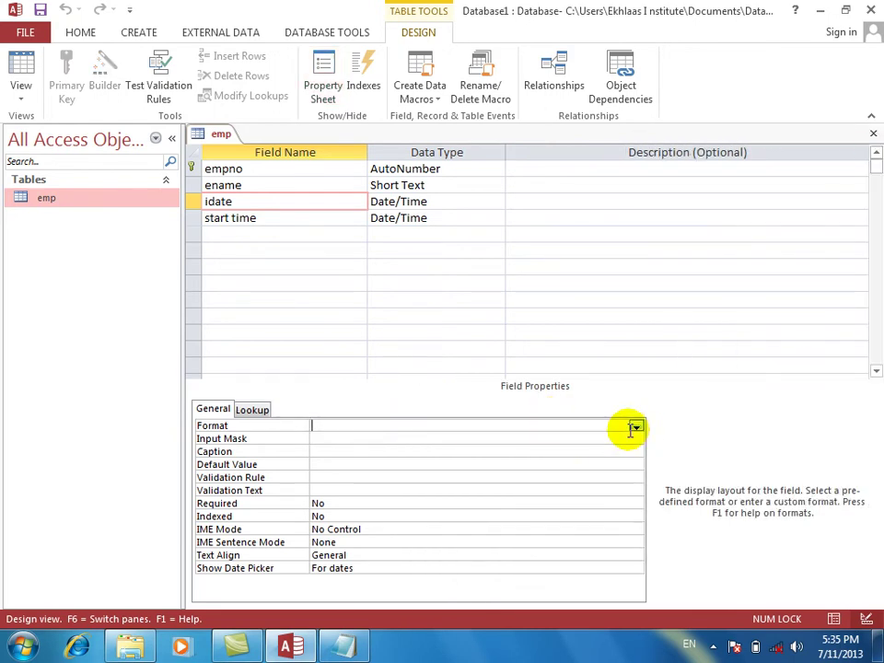
{"action": "left_click", "coordinate": [635, 427]}
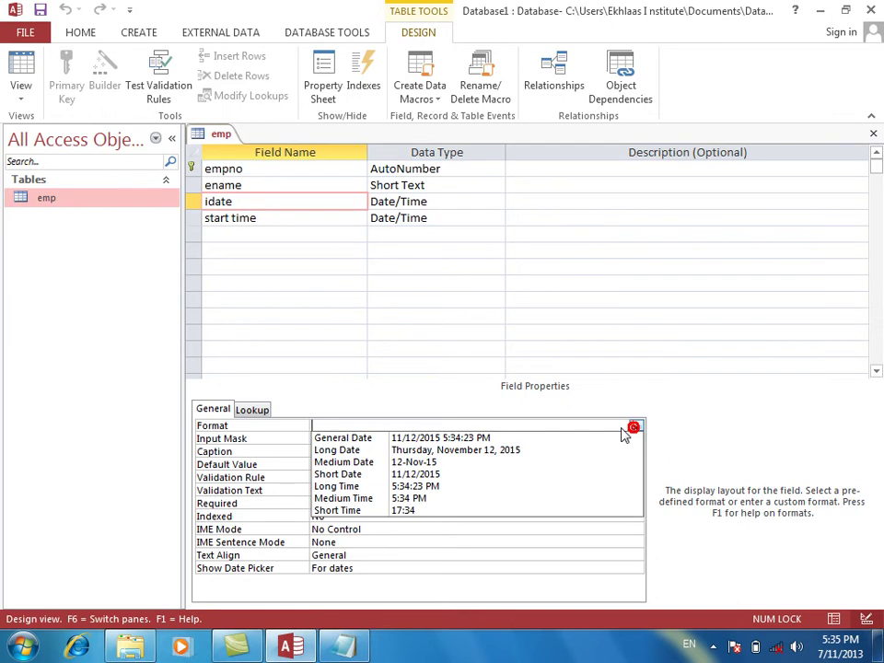
{"action": "left_click", "coordinate": [472, 450]}
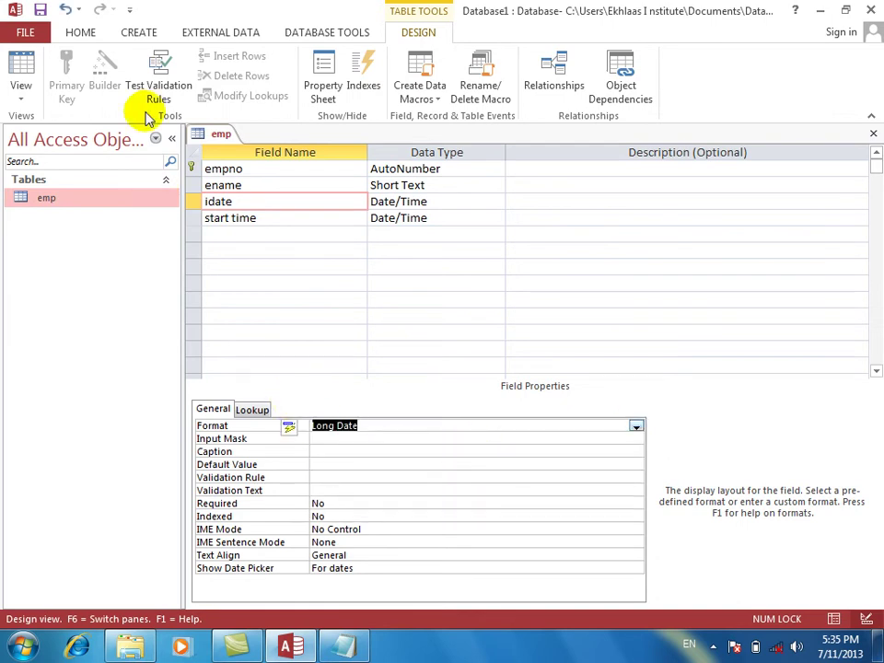
{"action": "left_click", "coordinate": [22, 65]}
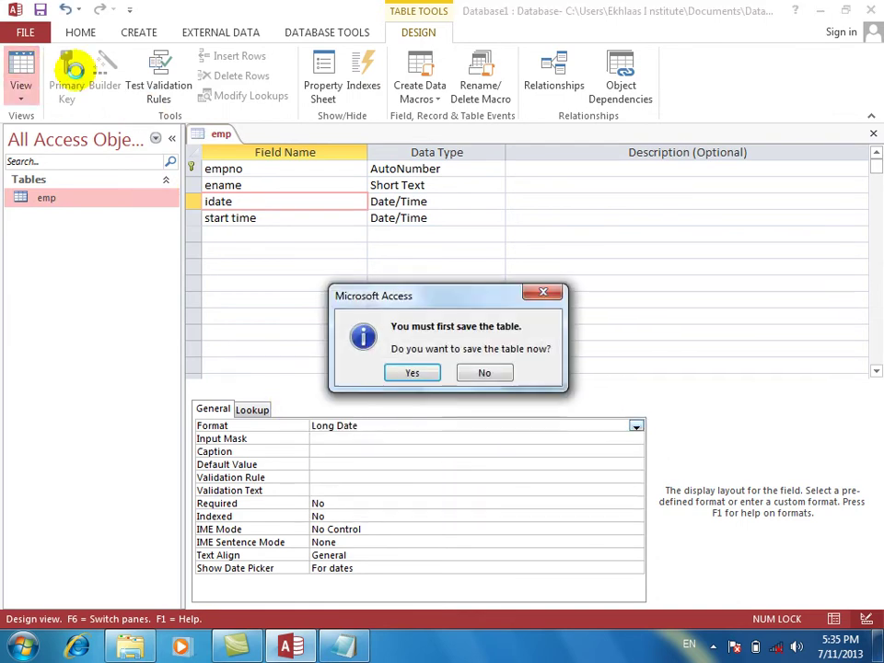
{"action": "key", "text": "Return"}
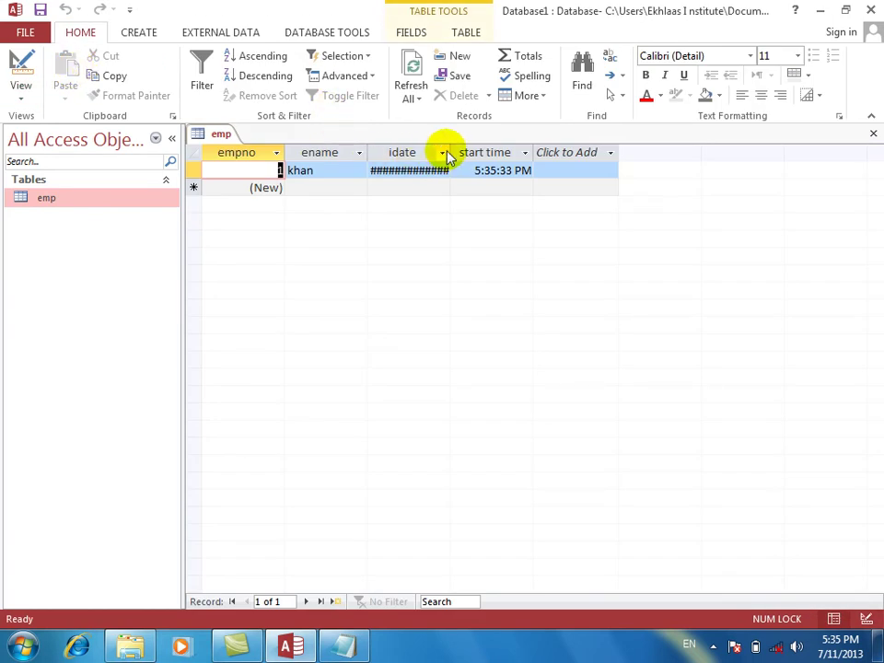
Widen the idate column, add a second employee dated 4/4/2013, then return to Design view.
{"action": "double_click", "coordinate": [449, 152]}
{"action": "left_click", "coordinate": [313, 187]}
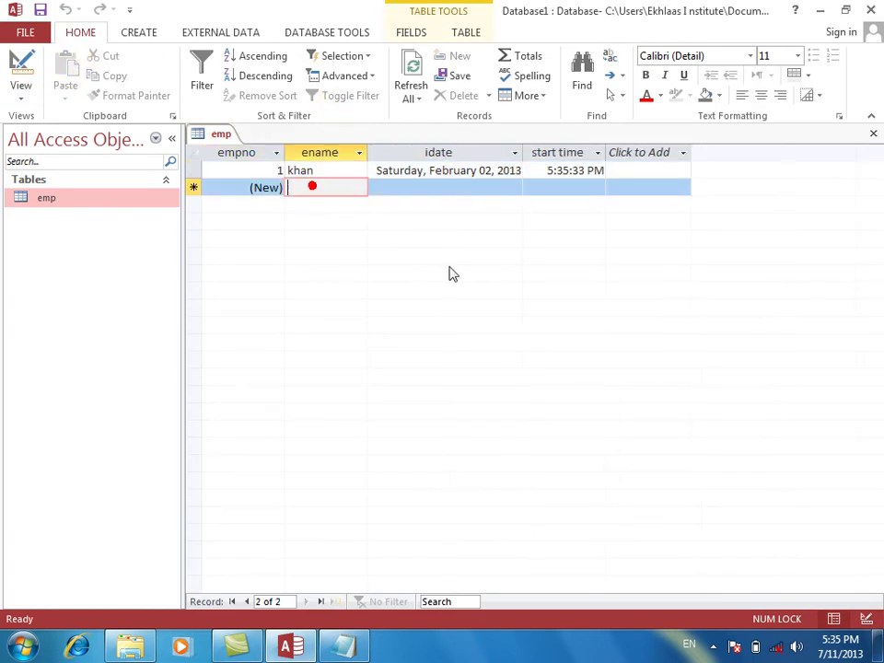
{"action": "key", "text": "Tab"}
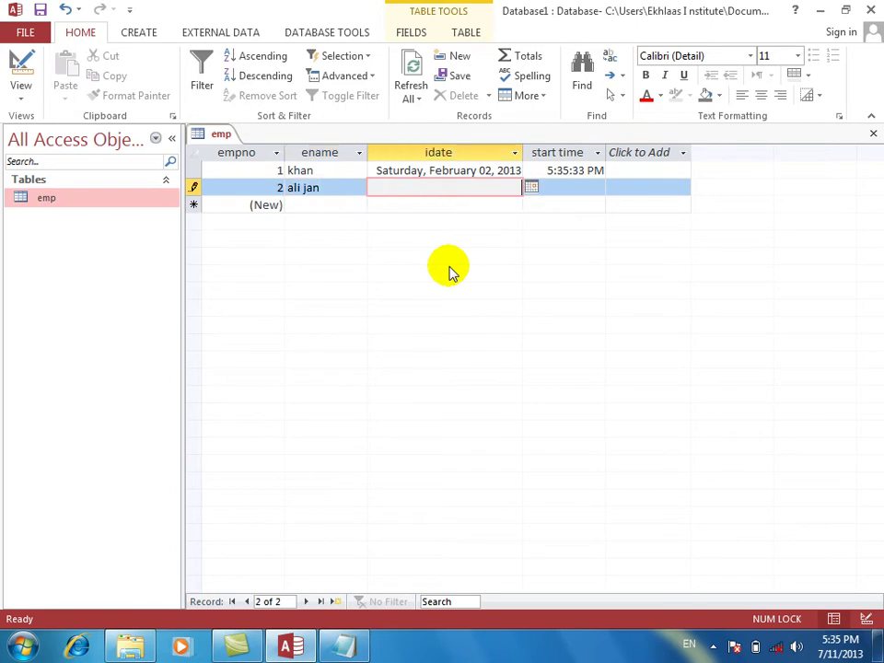
{"action": "type", "text": "4/4/2013"}
{"action": "key", "text": "Tab"}
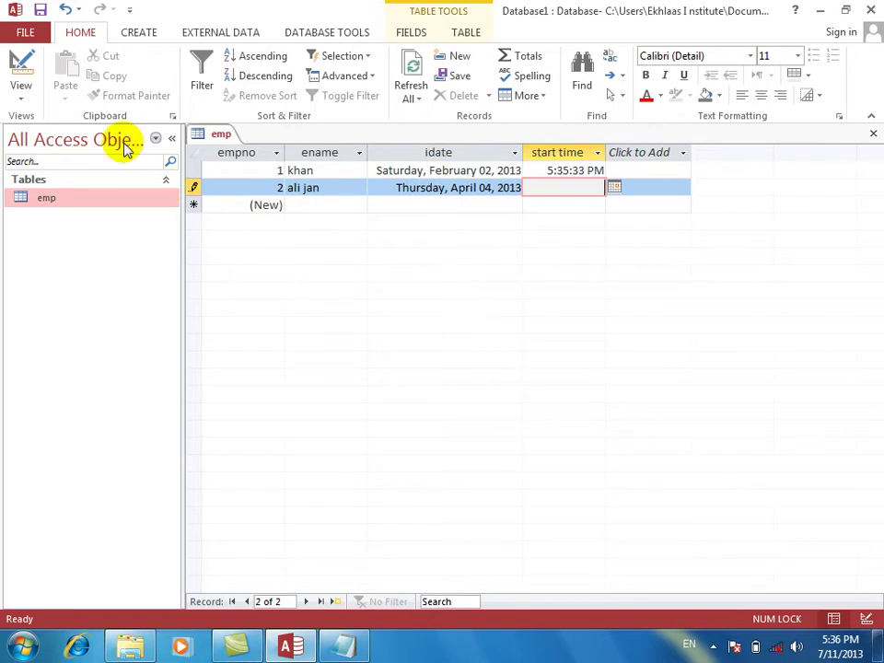
{"action": "left_click", "coordinate": [22, 63]}
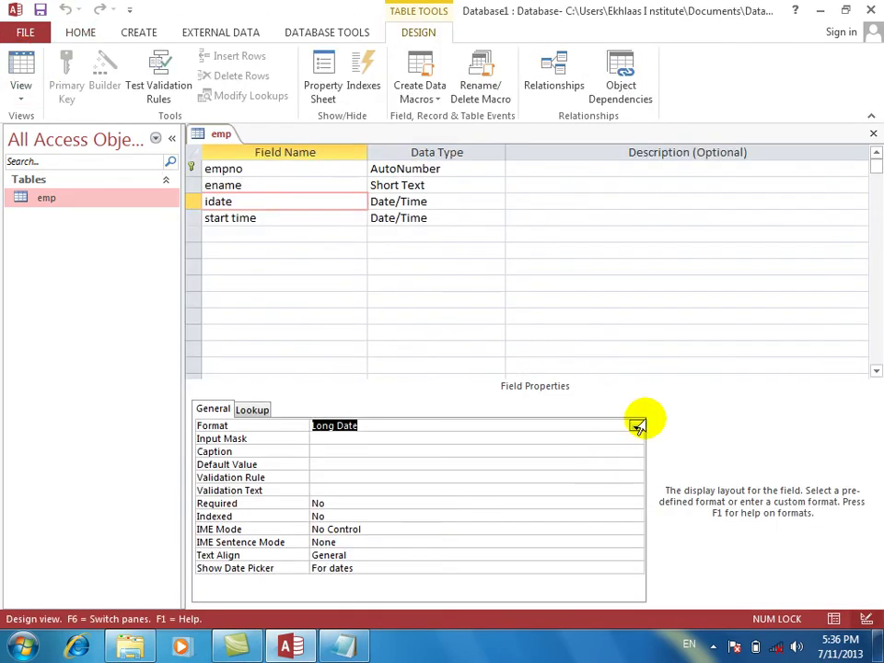
Replace idate's Long Date format with the custom dd format and save the design.
{"action": "left_click", "coordinate": [636, 425]}
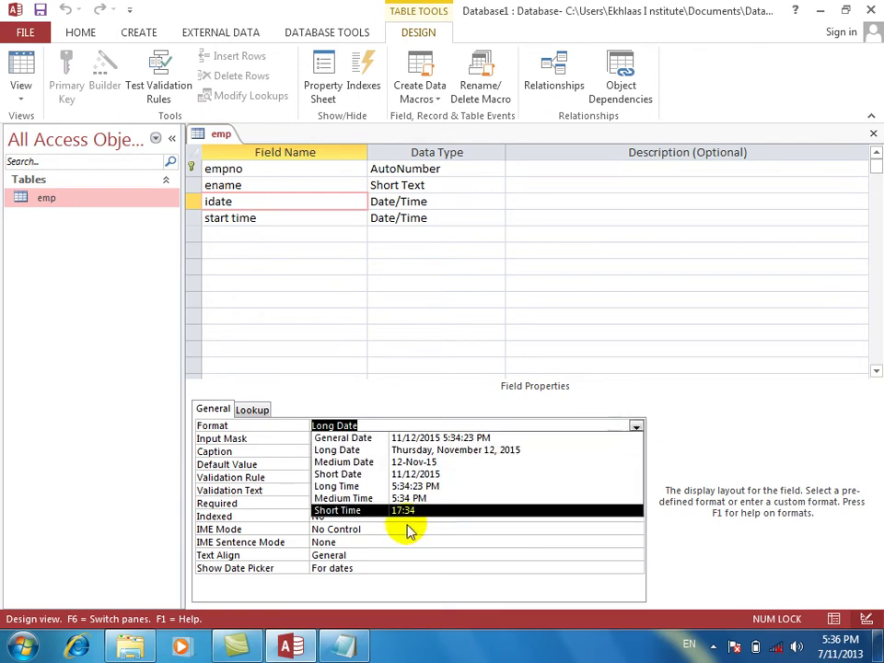
{"action": "left_click", "coordinate": [388, 422]}
{"action": "type", "text": "ddd"}
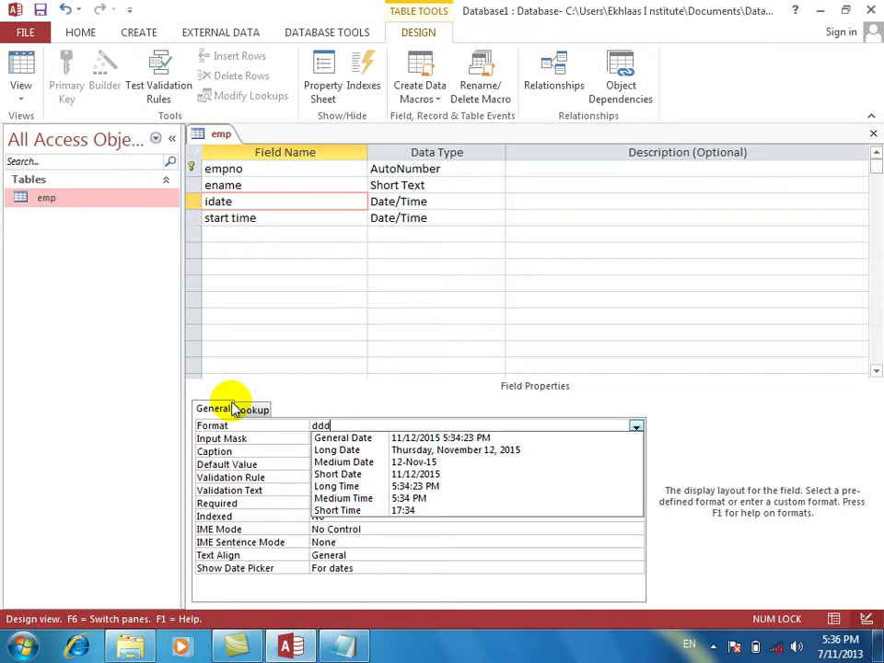
{"action": "key", "text": "Return"}
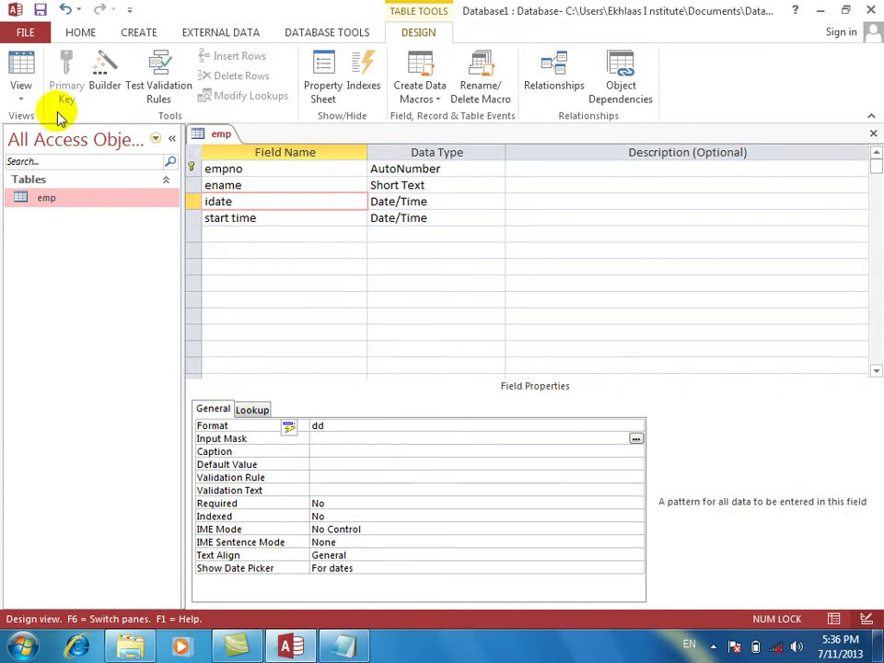
{"action": "left_click", "coordinate": [26, 67]}
{"action": "key", "text": "Return"}
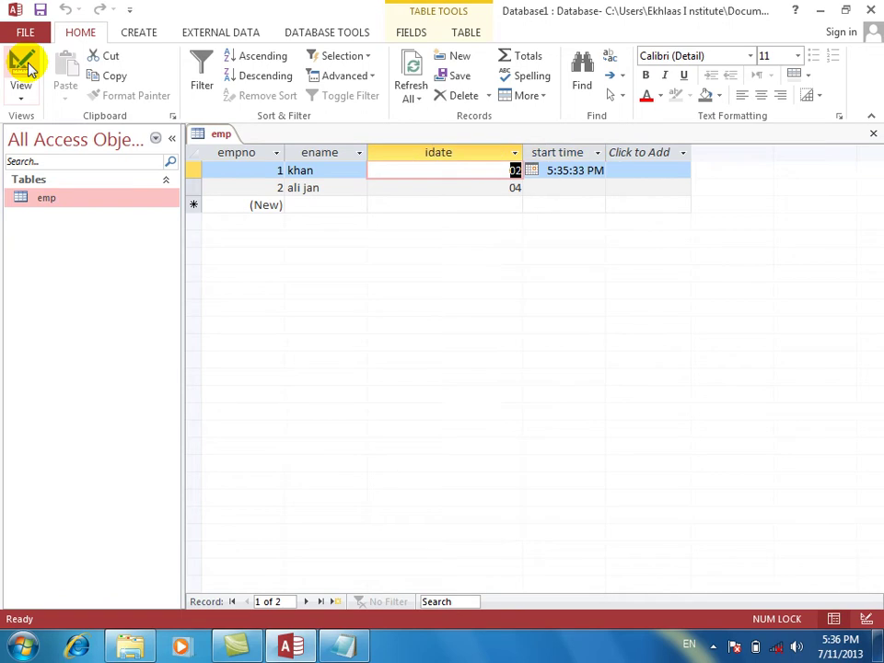
Enter 2/22/2013 in the new record's idate, then switch back to Design view.
{"action": "key", "text": "Down"}
{"action": "key", "text": "Down"}
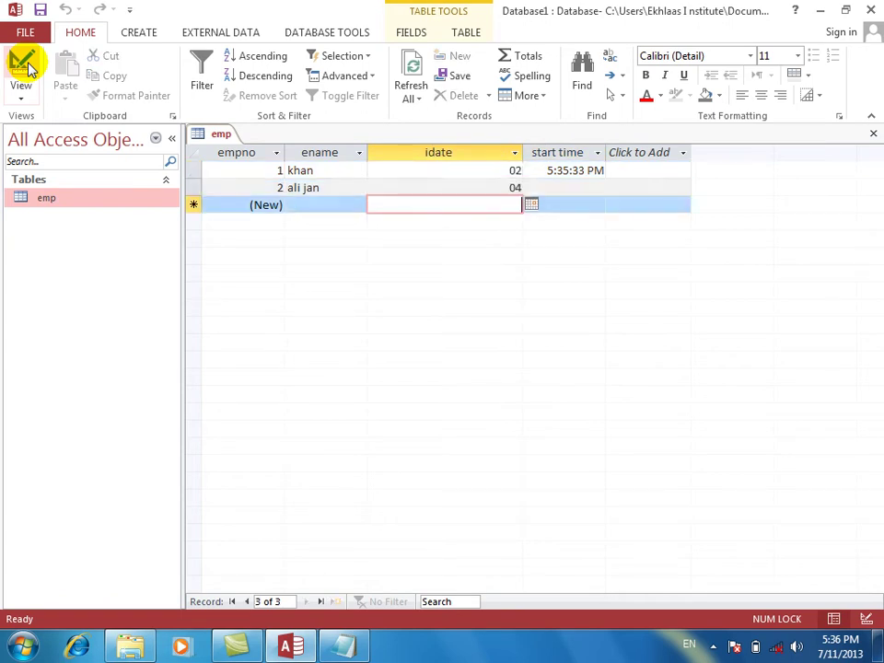
{"action": "type", "text": "2"}
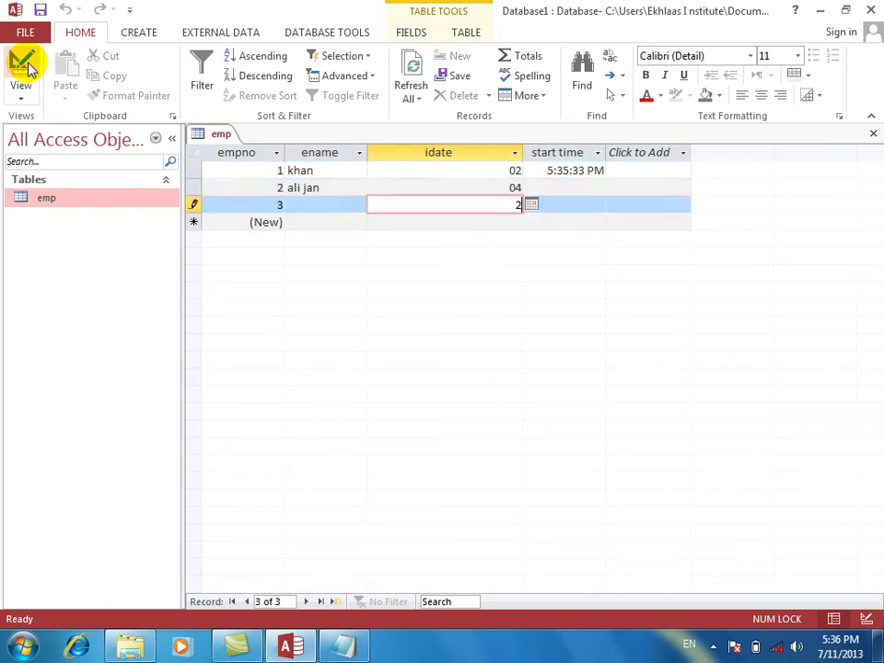
{"action": "type", "text": "/22/2013"}
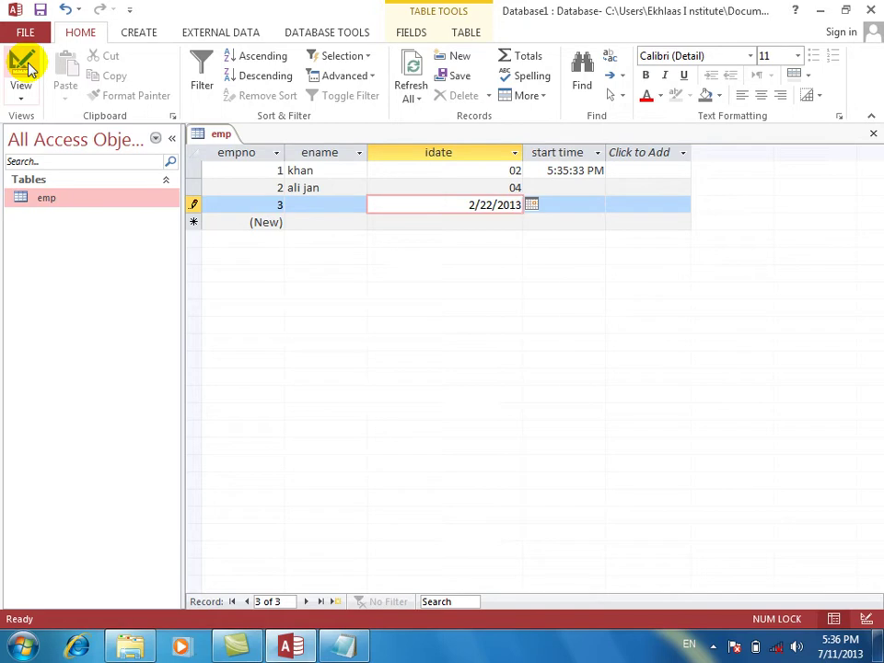
{"action": "key", "text": "Tab"}
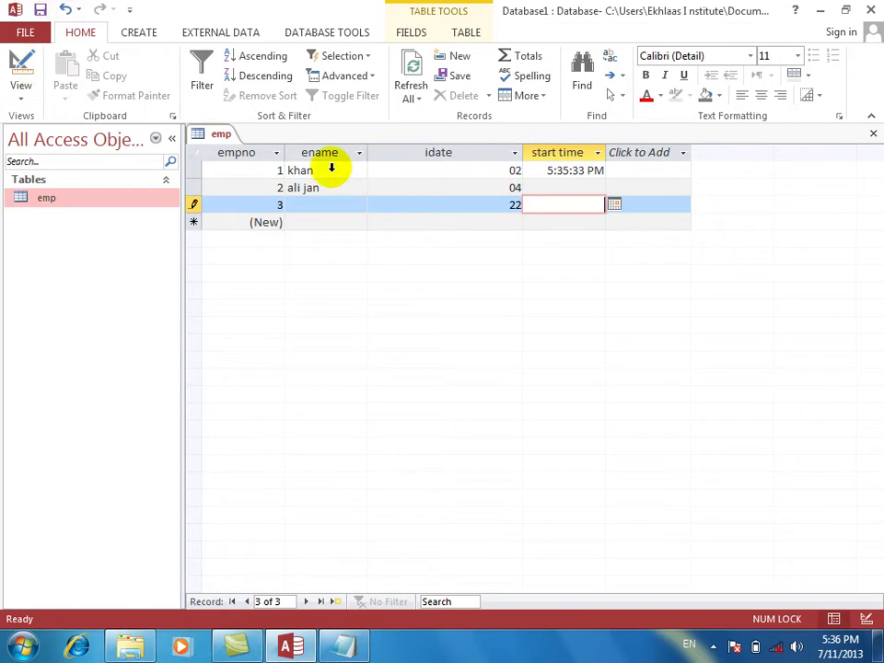
{"action": "left_click", "coordinate": [14, 58]}
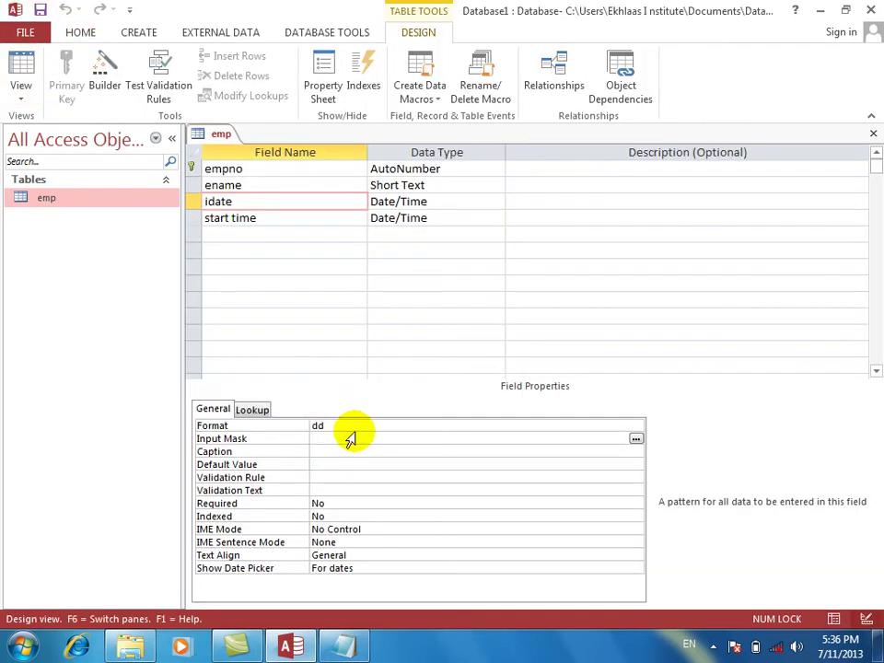
Change idate's Format to ddd and save the table to view the data.
{"action": "left_click", "coordinate": [355, 425]}
{"action": "type", "text": "d"}
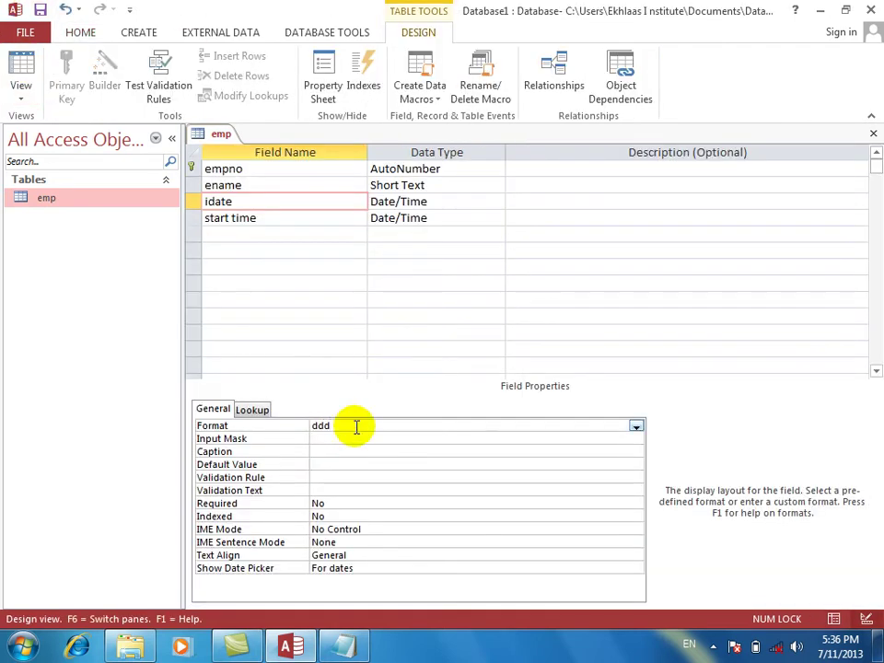
{"action": "key", "text": "Return"}
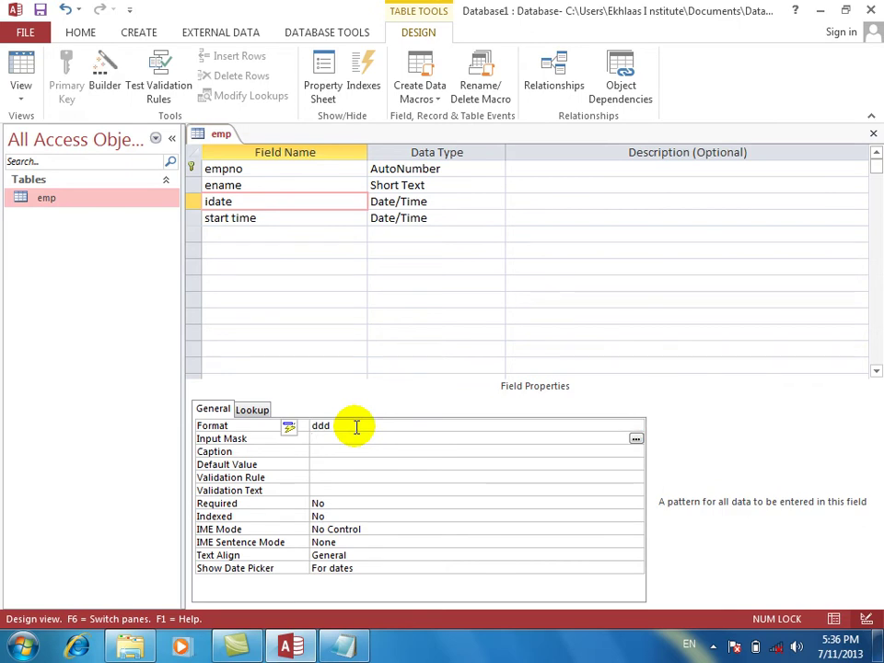
{"action": "left_click", "coordinate": [23, 71]}
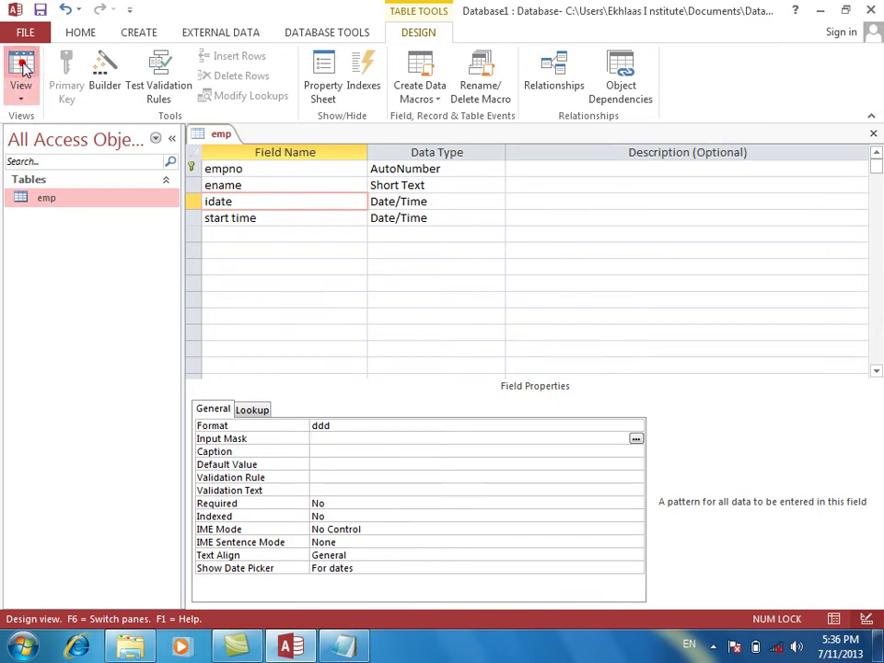
{"action": "key", "text": "Return"}
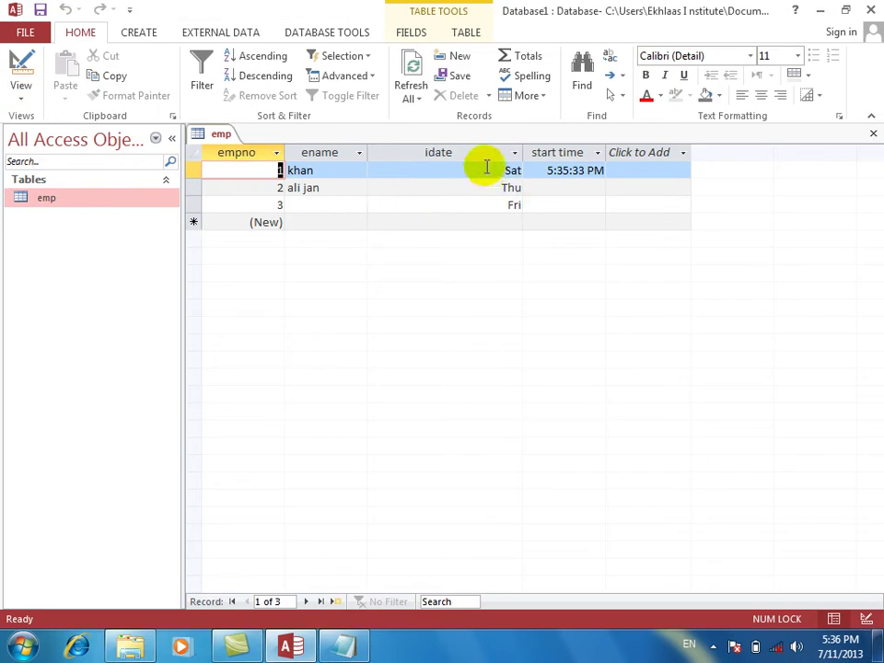
Add a record with idate 1/15/2005, then return to Design view.
{"action": "left_click", "coordinate": [480, 221]}
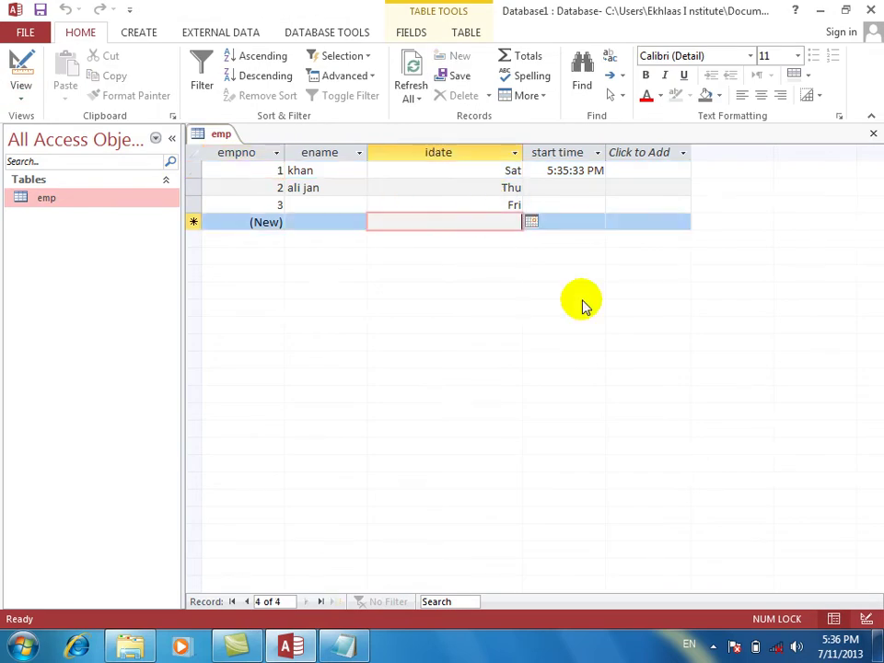
{"action": "type", "text": "1/1"}
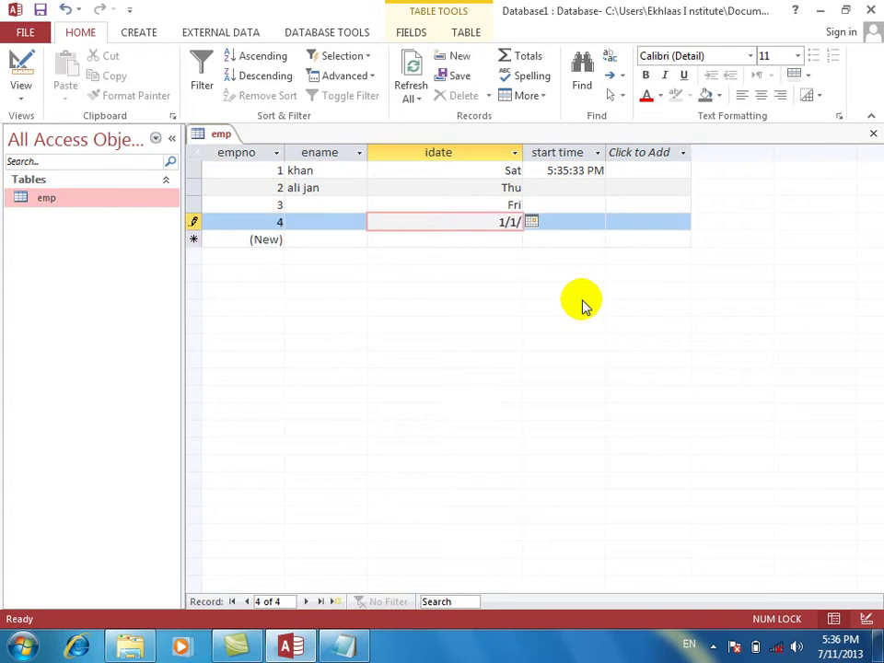
{"action": "type", "text": "5/2005"}
{"action": "key", "text": "Tab"}
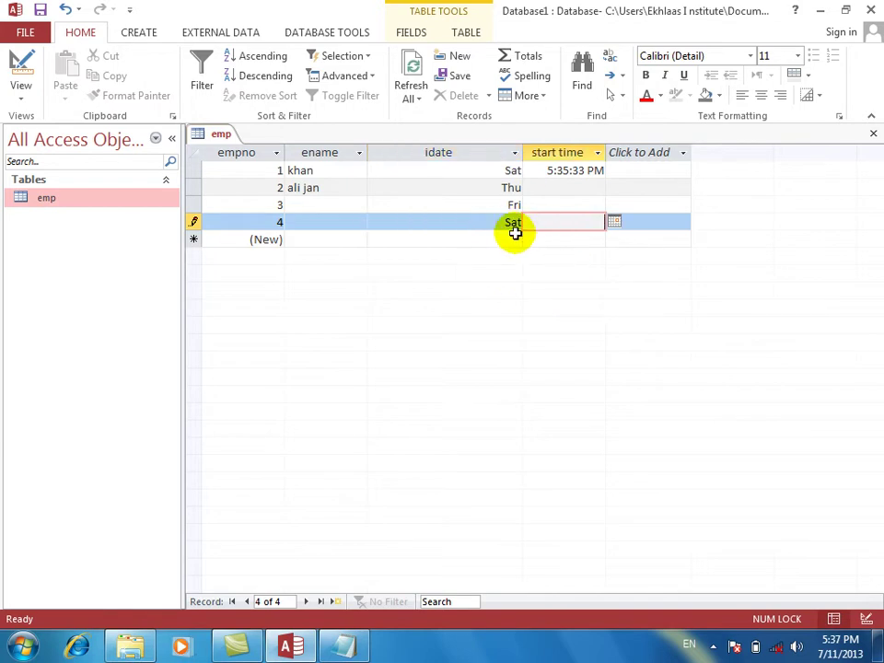
{"action": "left_click", "coordinate": [23, 63]}
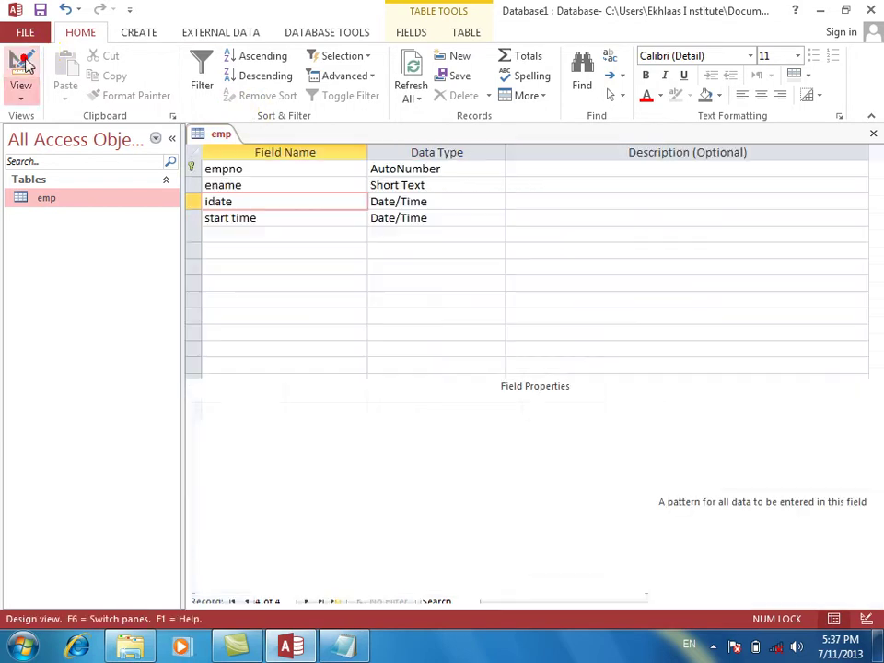
Change idate's Format to dddd and confirm saving the emp table.
{"action": "left_click", "coordinate": [352, 425]}
{"action": "type", "text": "dddd"}
{"action": "key", "text": "Return"}
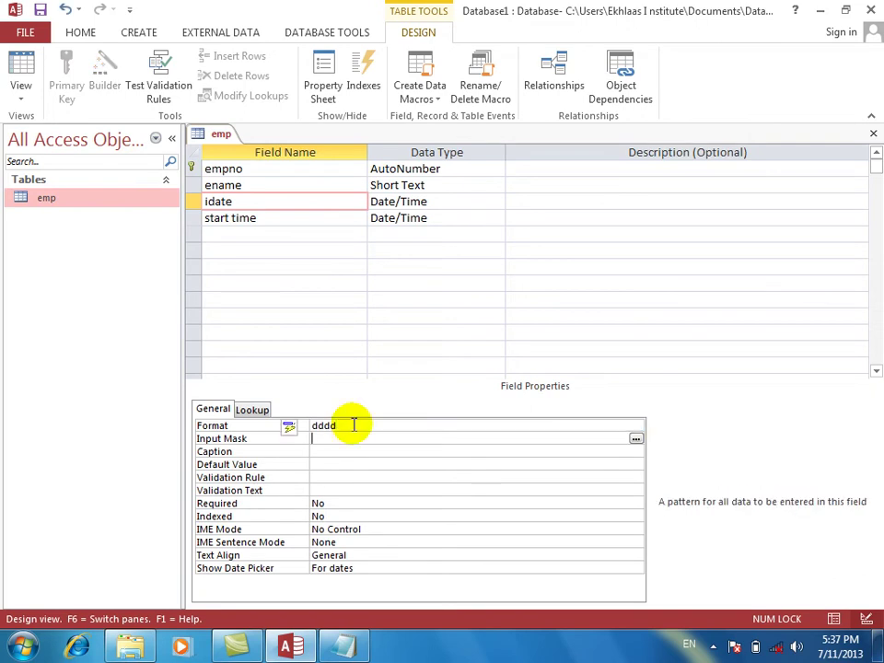
{"action": "left_click", "coordinate": [23, 64]}
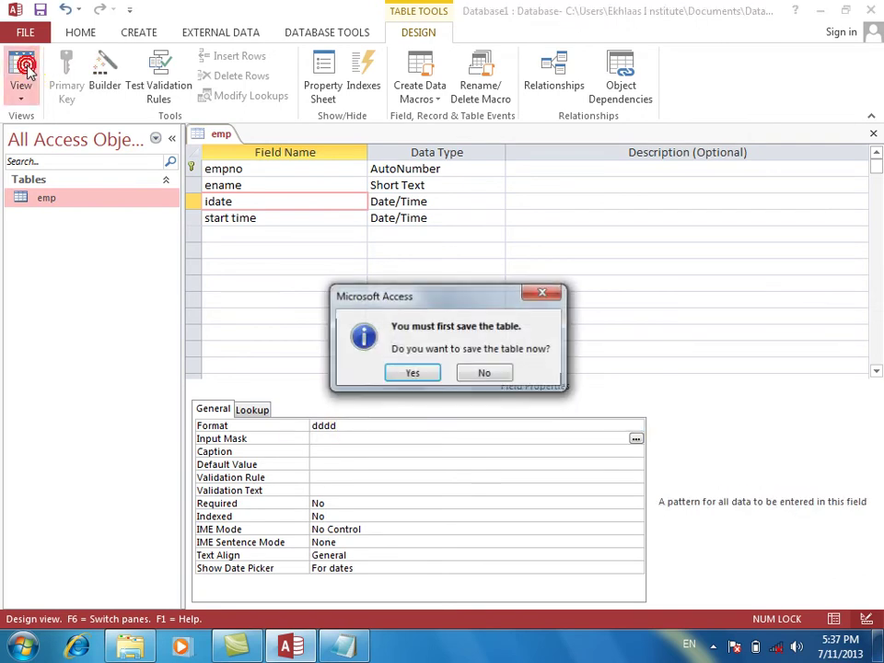
{"action": "key", "text": "Return"}
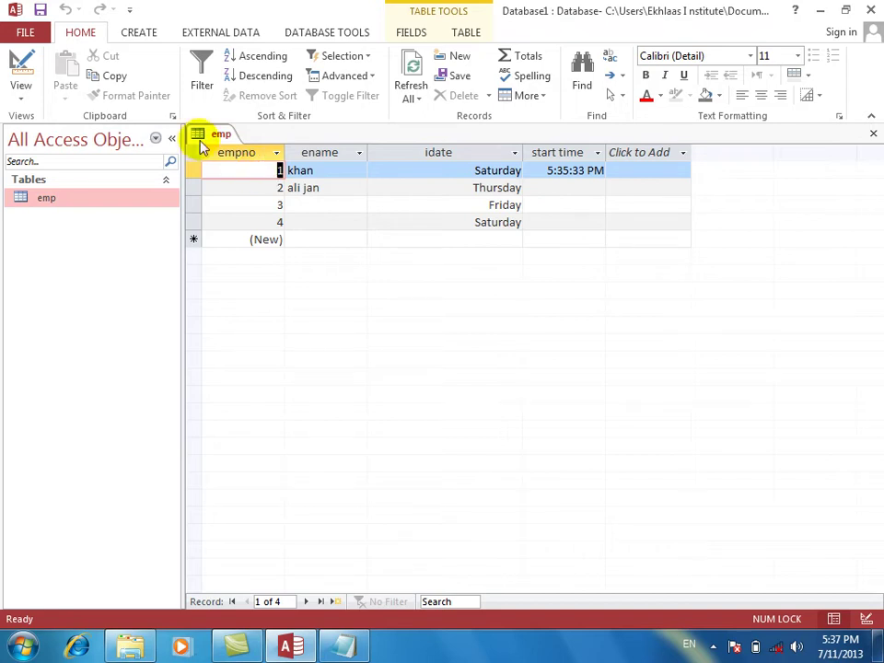
In Design view, rename the idate field to brithday.
{"action": "left_click", "coordinate": [20, 67]}
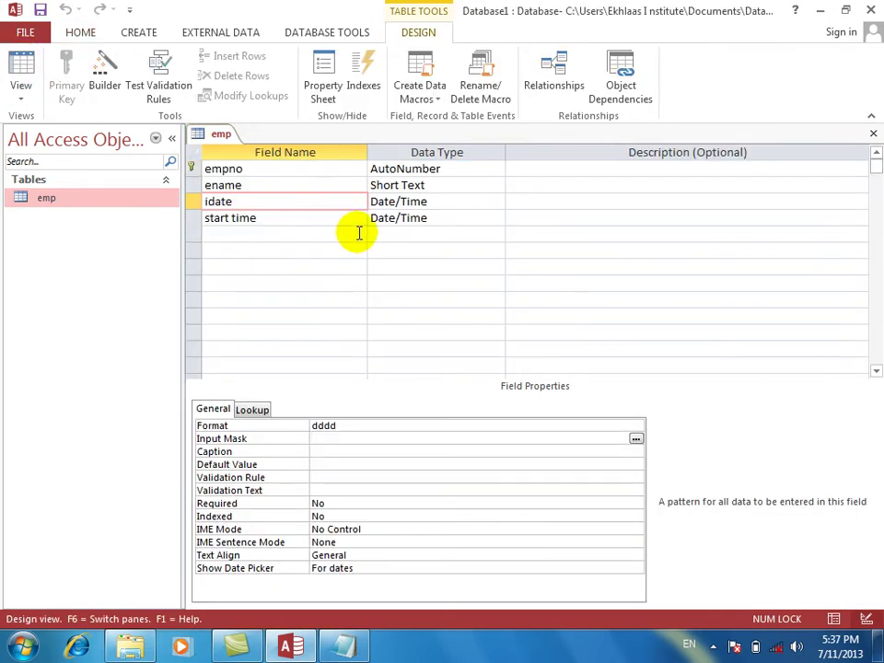
{"action": "key", "text": "Down"}
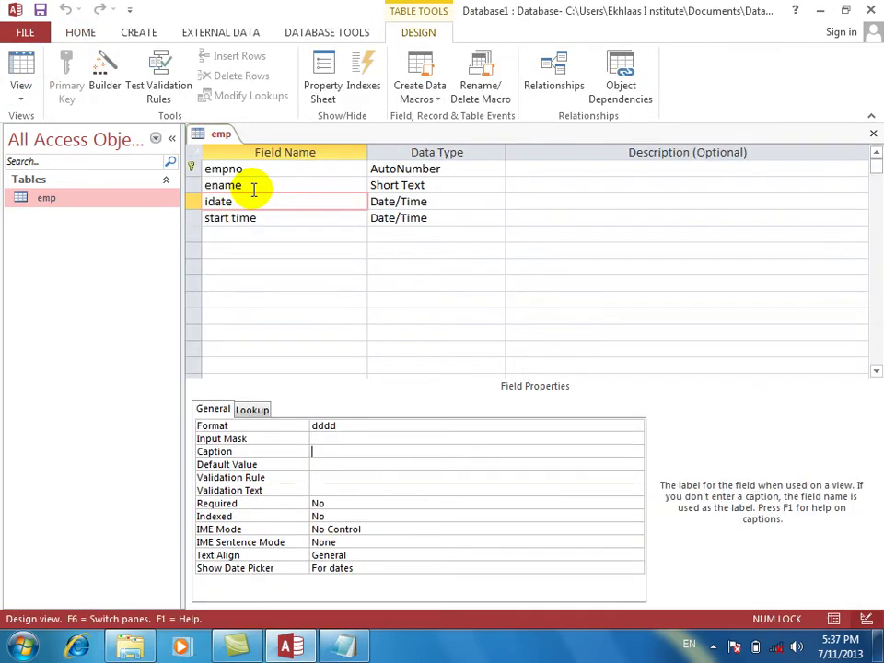
{"action": "left_click", "coordinate": [259, 202]}
{"action": "key", "text": "BackSpace"}
{"action": "key", "text": "BackSpace"}
{"action": "key", "text": "BackSpace"}
{"action": "key", "text": "BackSpace"}
{"action": "key", "text": "BackSpace"}
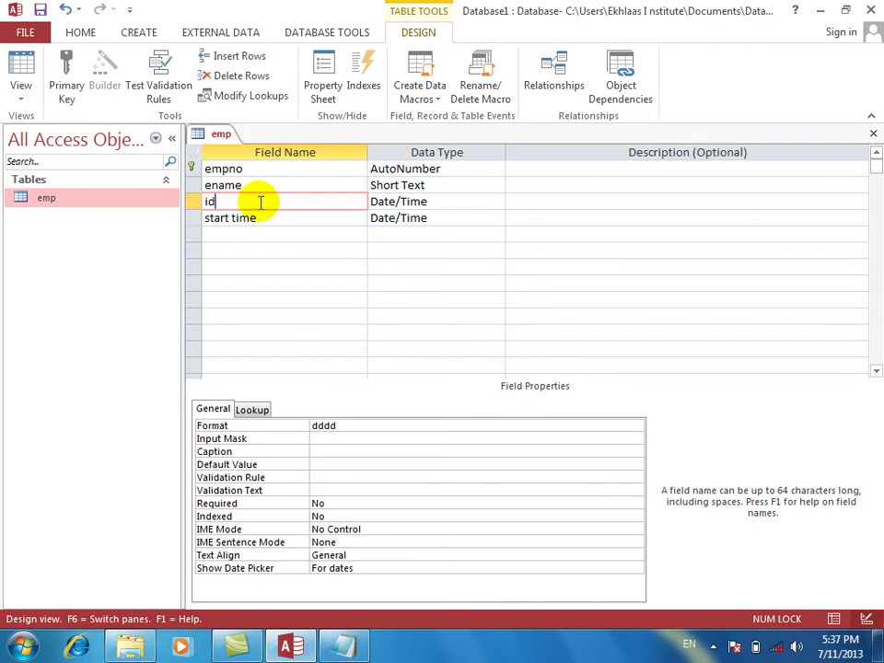
{"action": "type", "text": "brith"}
{"action": "key", "text": "BackSpace"}
{"action": "type", "text": "hdate"}
{"action": "key", "text": "Tab"}
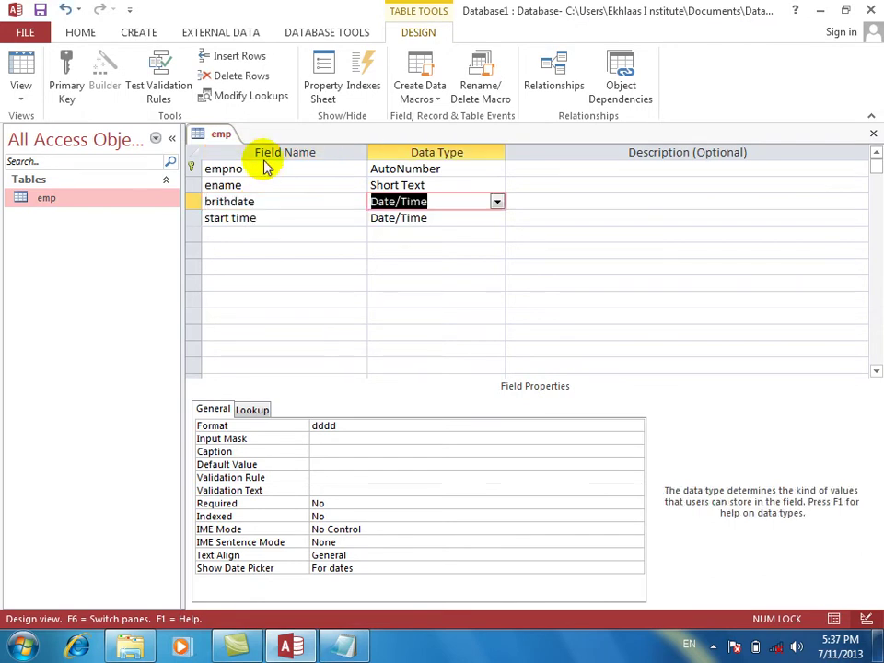
{"action": "key", "text": "shift+Tab"}
{"action": "type", "text": "d"}
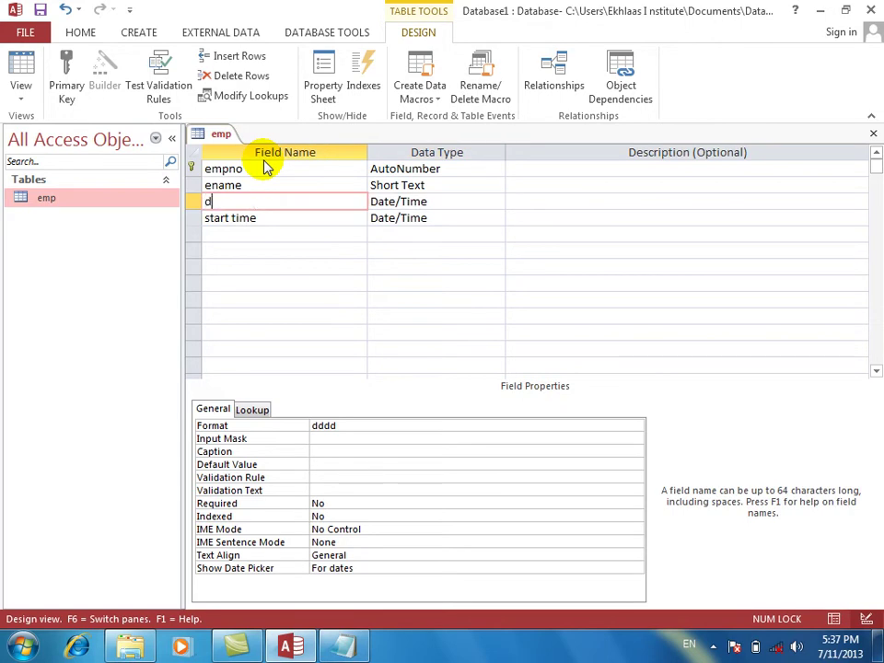
{"action": "type", "text": "rithd"}
{"action": "key", "text": "Tab"}
{"action": "key", "text": "Tab"}
{"action": "key", "text": "Tab"}
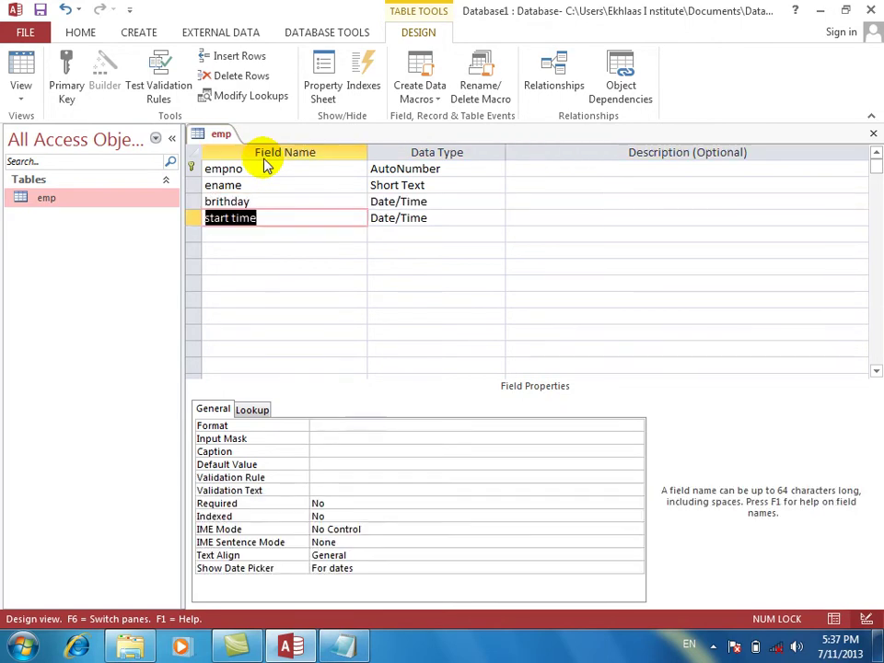
Check that brithday keeps the dddd Format, then save and switch to Datasheet view.
{"action": "left_click", "coordinate": [276, 202]}
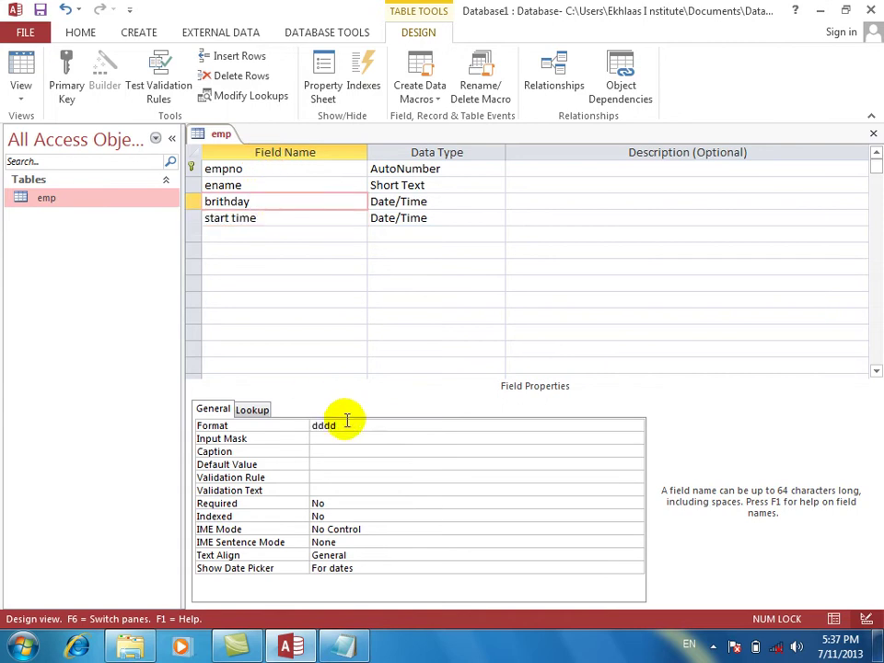
{"action": "left_click", "coordinate": [230, 424]}
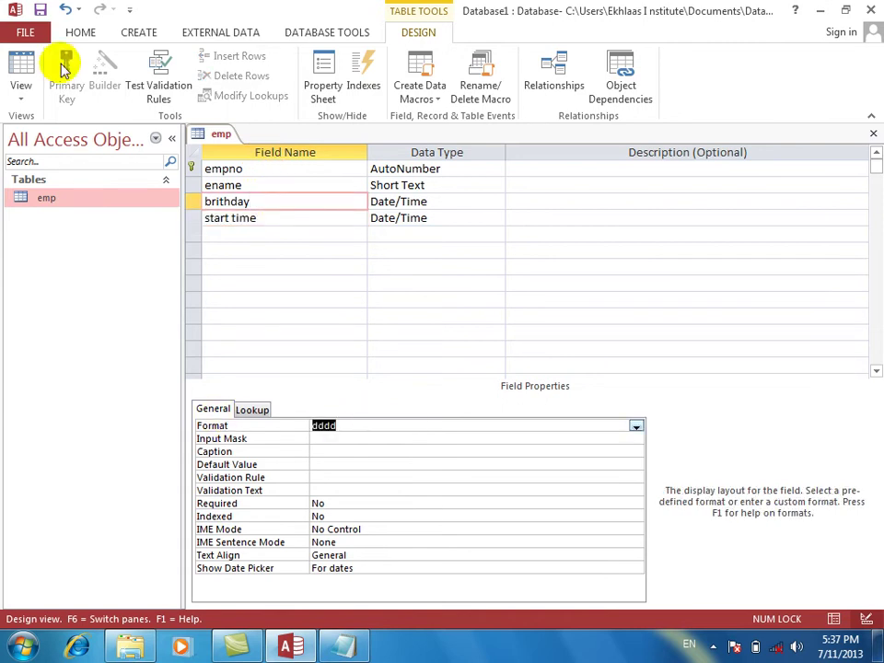
{"action": "left_click", "coordinate": [24, 71]}
{"action": "key", "text": "Return"}
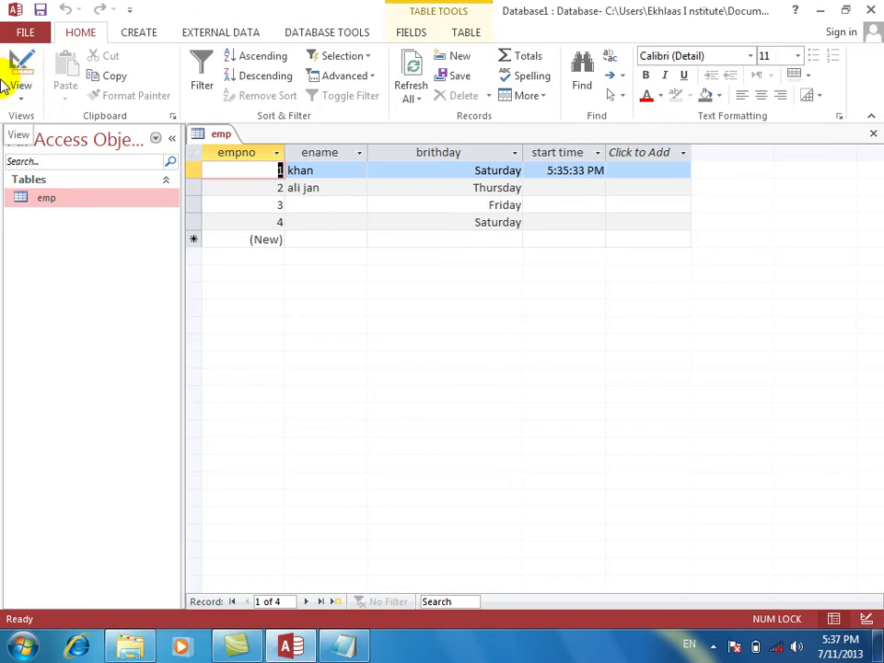
Delete all four existing employee records.
{"action": "left_click_drag", "start_coordinate": [187, 166], "coordinate": [194, 214]}
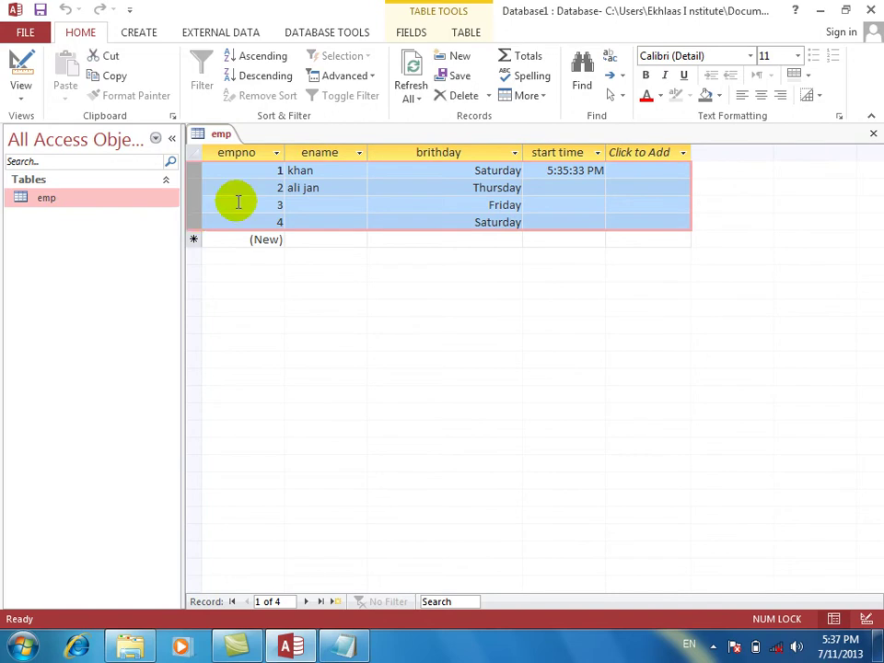
{"action": "key", "text": "Delete"}
{"action": "key", "text": "Return"}
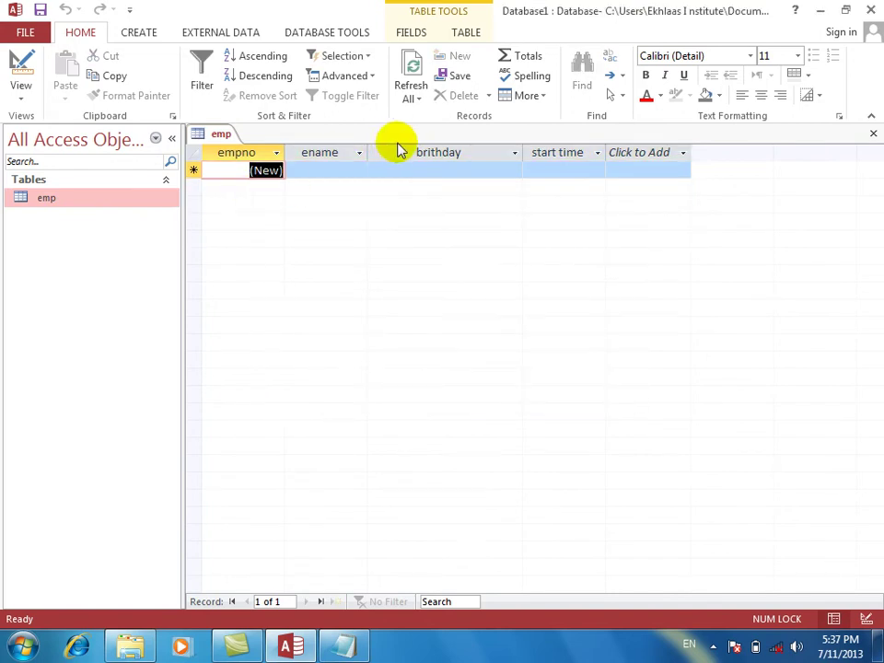
Add an employee name with birthday 3/10/1994, then switch to Design view.
{"action": "left_click", "coordinate": [340, 173]}
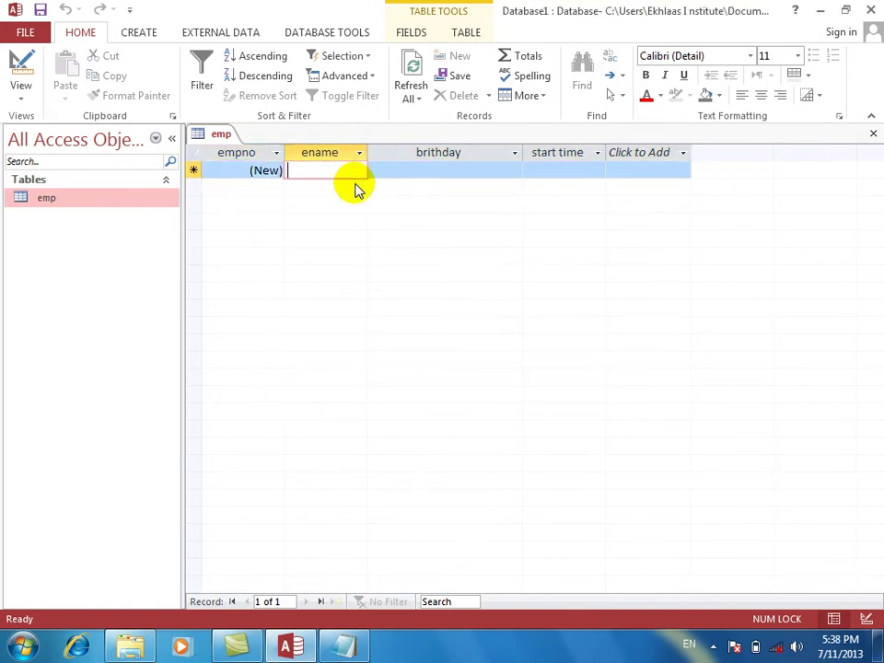
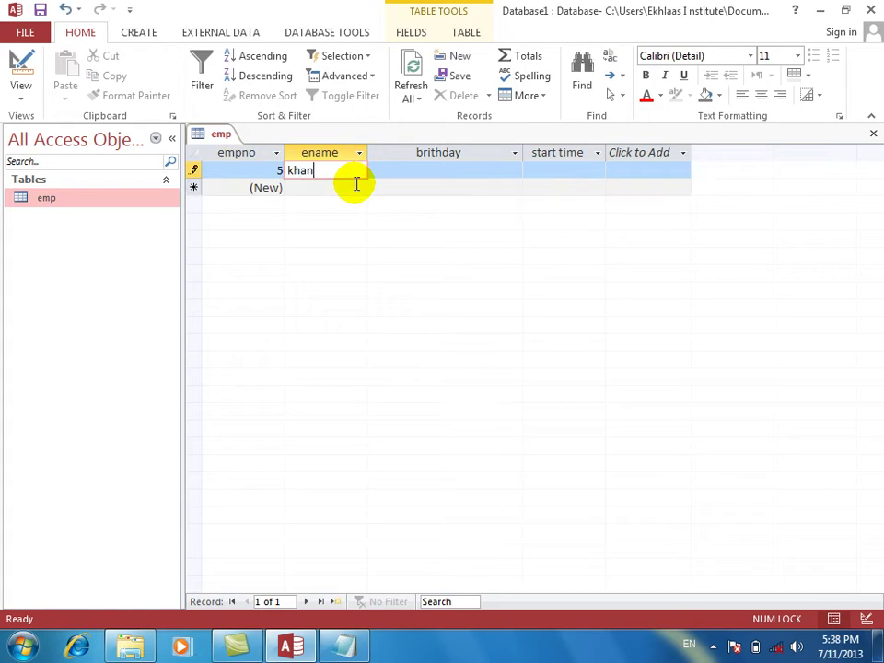
{"action": "key", "text": "Tab"}
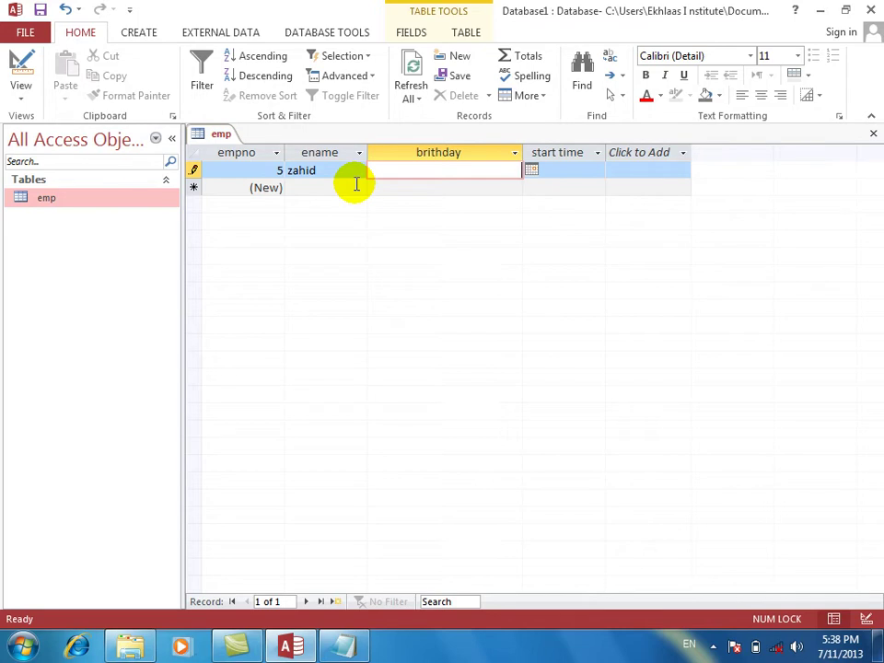
{"action": "type", "text": "0/1994"}
{"action": "key", "text": "Tab"}
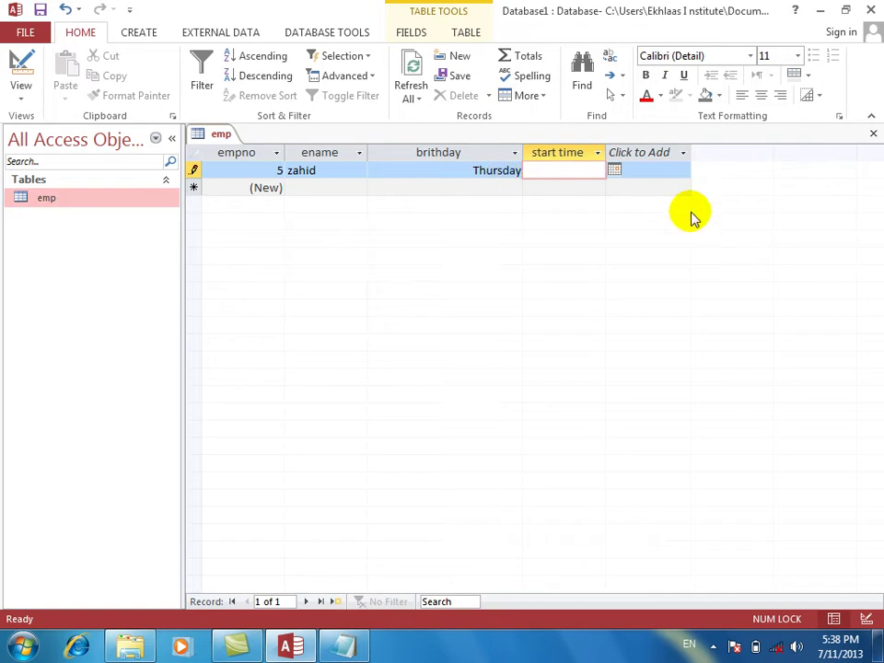
{"action": "left_click", "coordinate": [20, 66]}
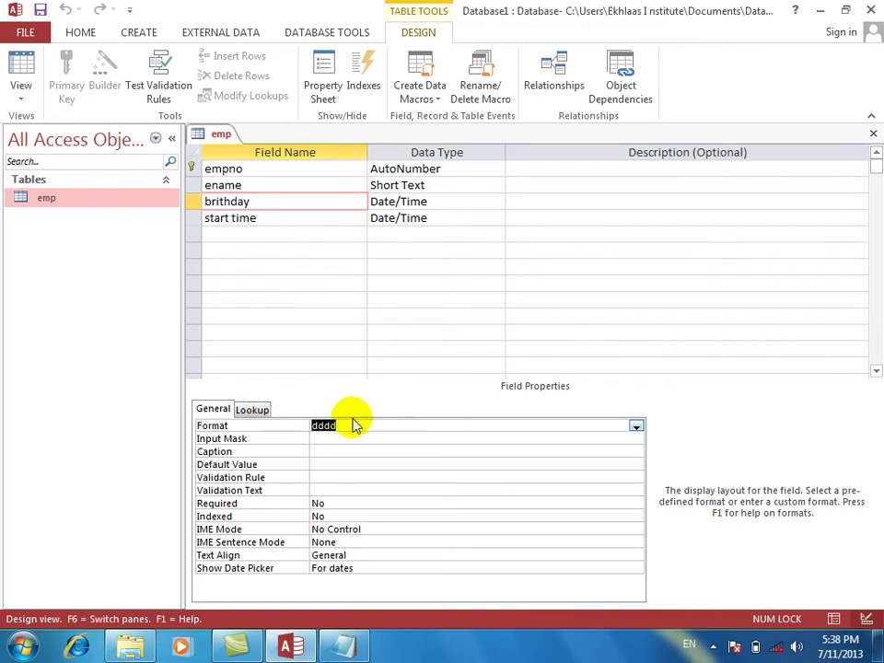
Open the birthday Format value in the Zoom box with a bold, size 16 font.
{"action": "right_click", "coordinate": [353, 423]}
{"action": "left_click", "coordinate": [396, 453]}
{"action": "left_click", "coordinate": [594, 337]}
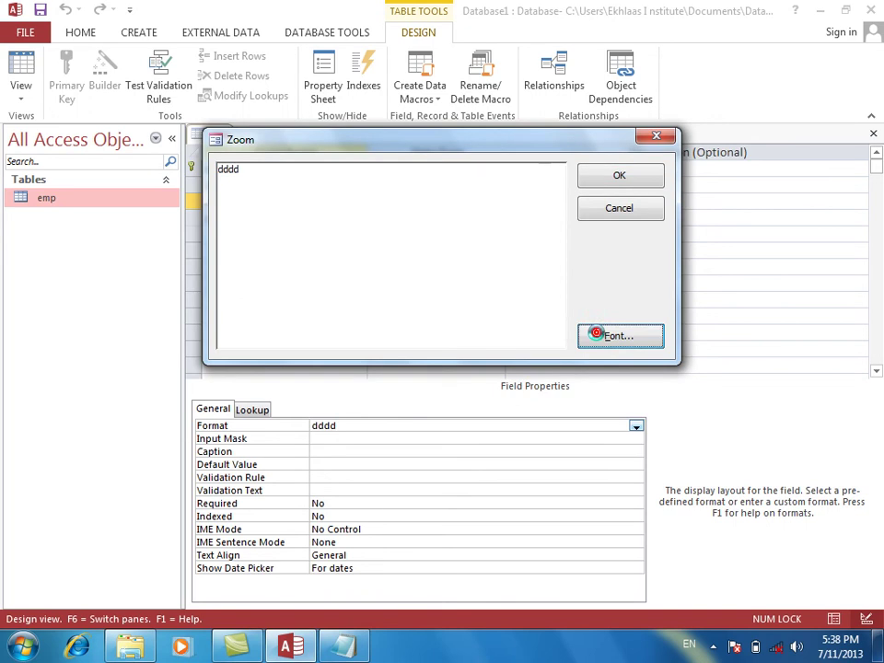
{"action": "left_click", "coordinate": [421, 310]}
{"action": "left_click", "coordinate": [543, 370]}
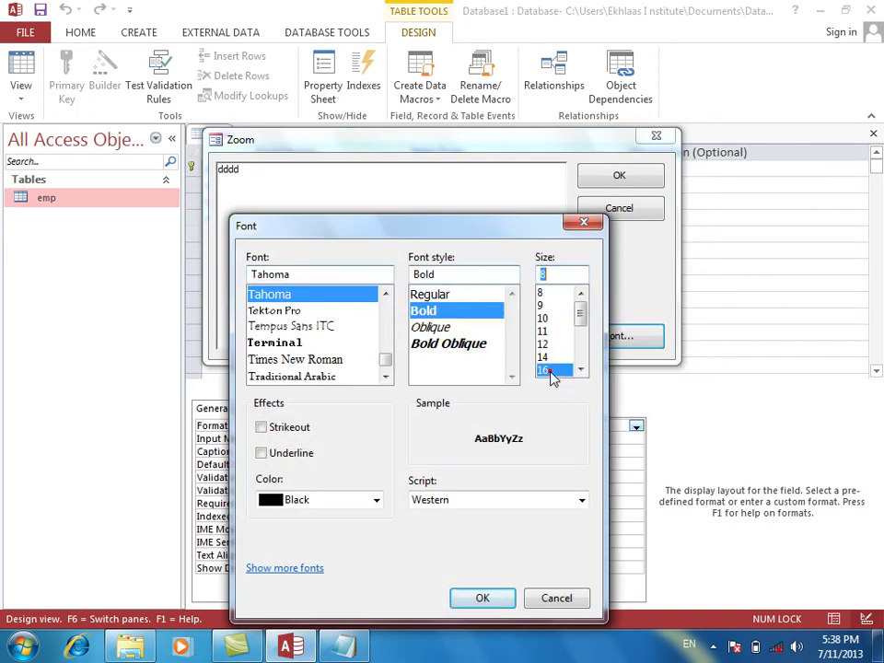
{"action": "left_click", "coordinate": [501, 598]}
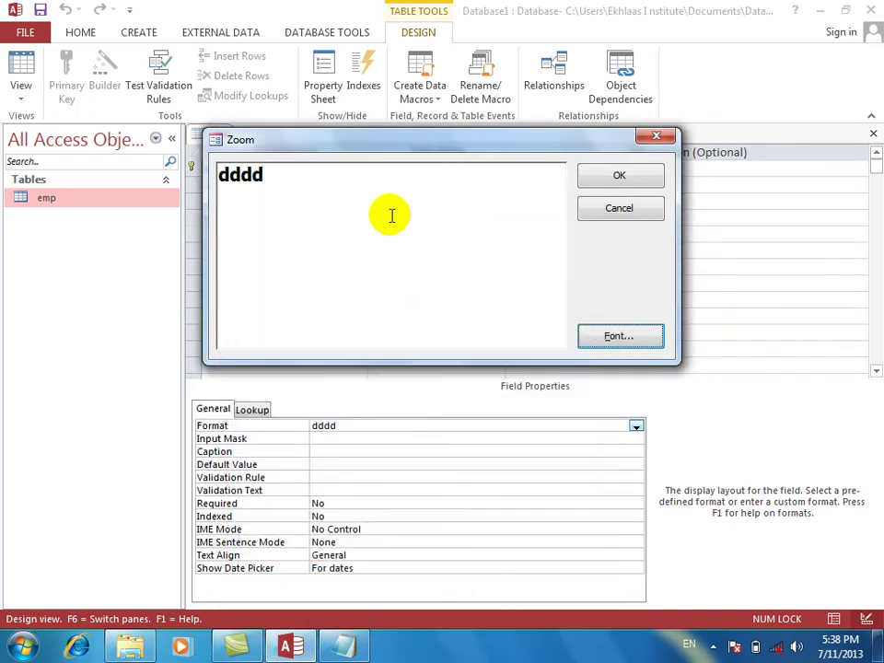
Replace the dddd format with "Dear ur brith day is" dddd.
{"action": "double_click", "coordinate": [339, 173]}
{"action": "key", "text": "Delete"}
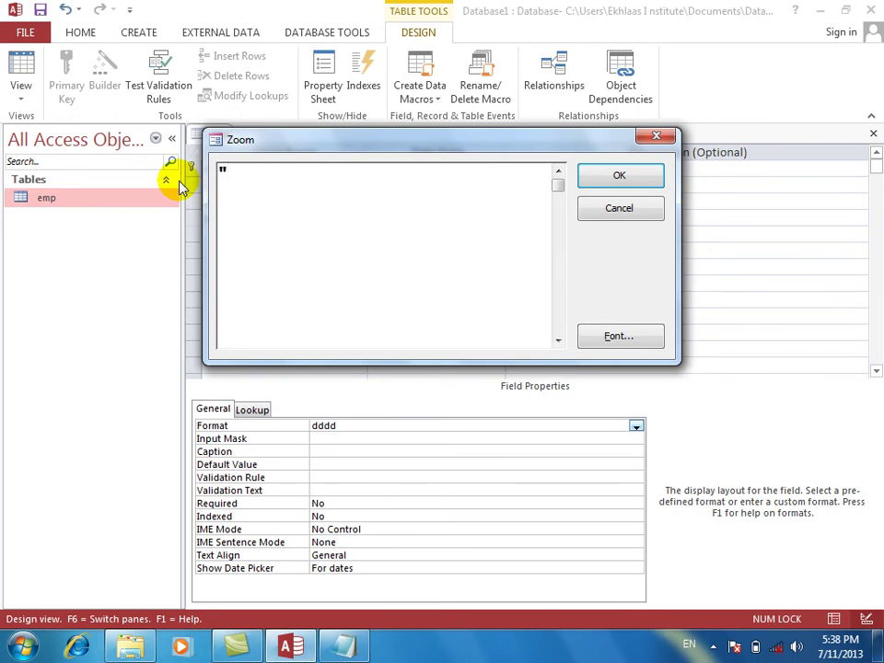
{"action": "type", "text": "\"Der"}
{"action": "type", "text": "ar "}
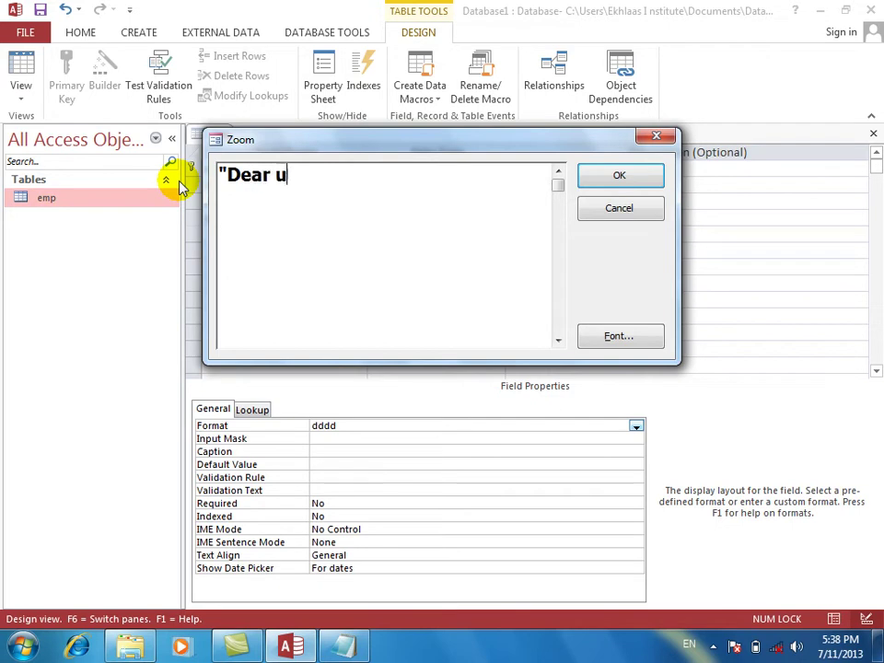
{"action": "type", "text": "ur brit"}
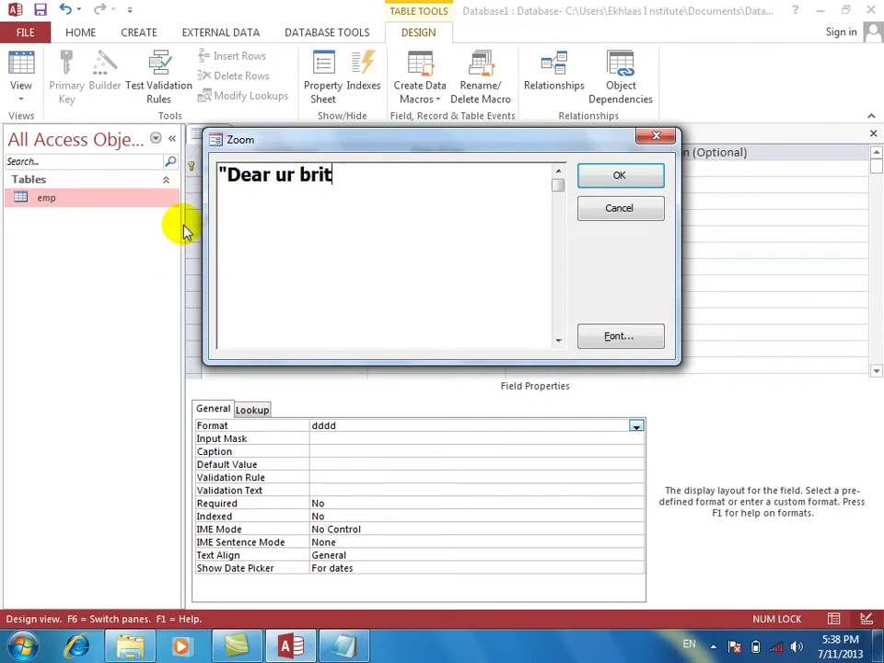
{"action": "type", "text": "h day is"}
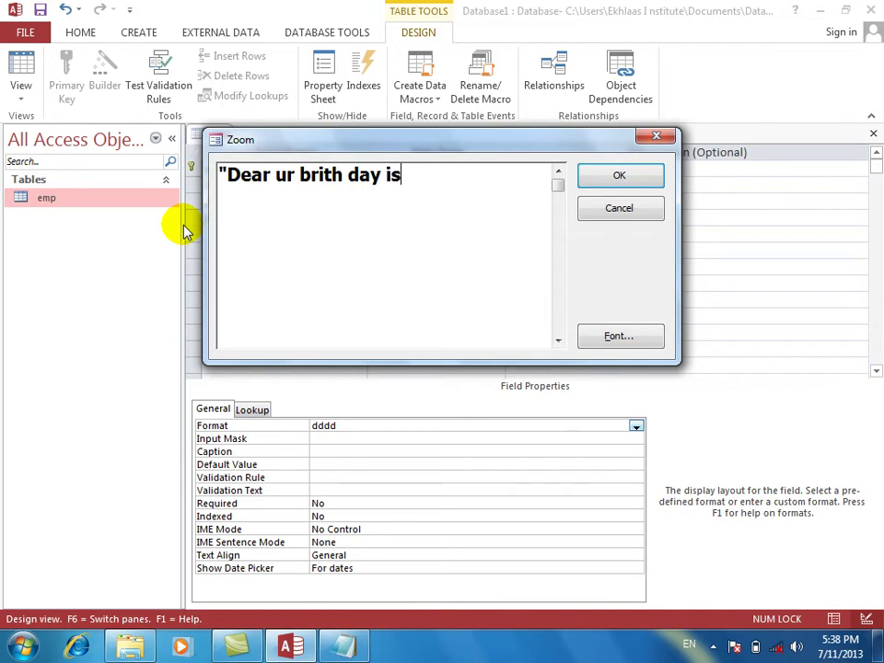
{"action": "type", "text": "\" dddd"}
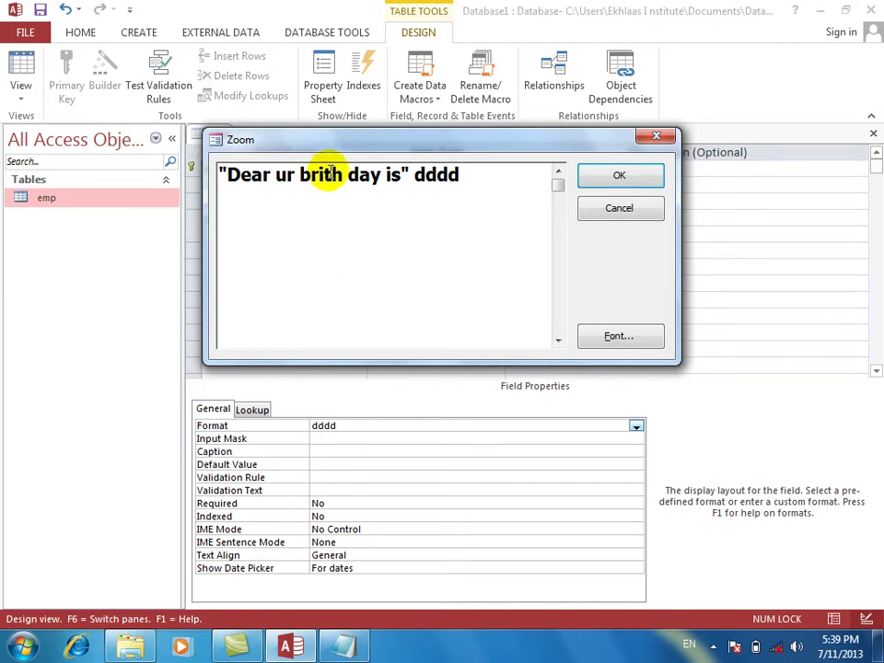
{"action": "key", "text": "Return"}
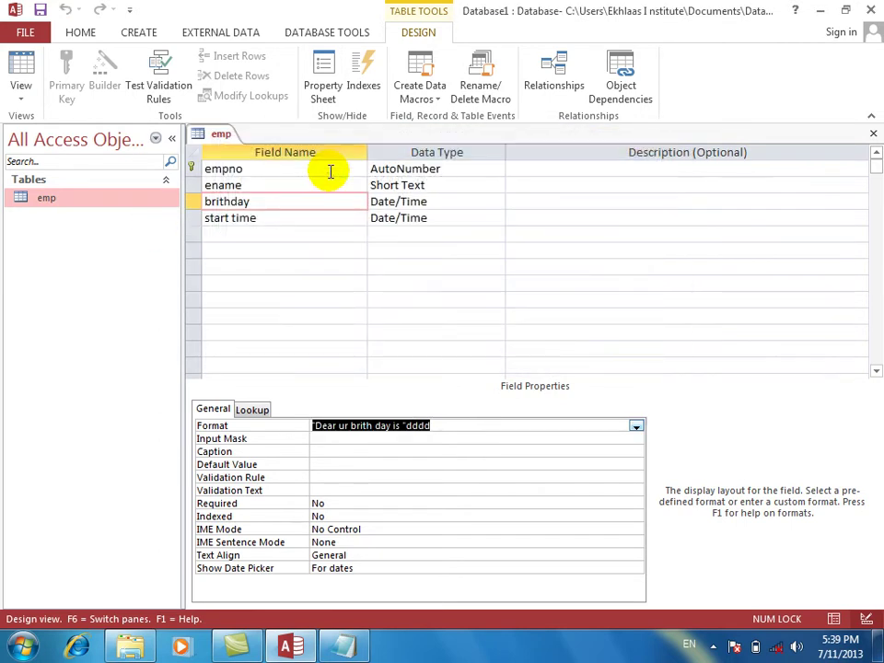
Save the design, show the datasheet, and widen the birthday column to fit its text.
{"action": "left_click", "coordinate": [20, 71]}
{"action": "key", "text": "Return"}
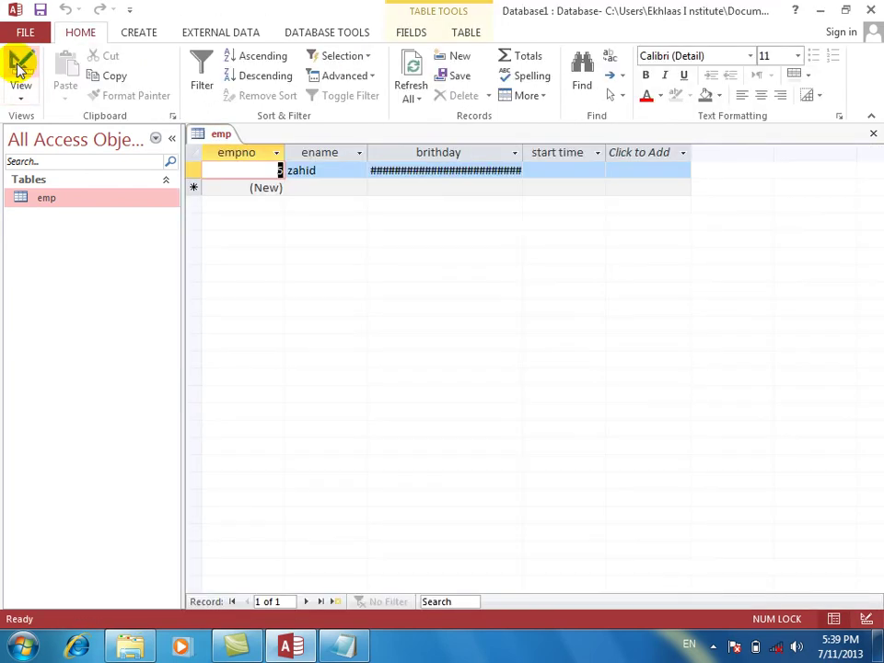
{"action": "double_click", "coordinate": [521, 152]}
Add a new employee record with a name and a first birthday date.
{"action": "left_click", "coordinate": [328, 187]}
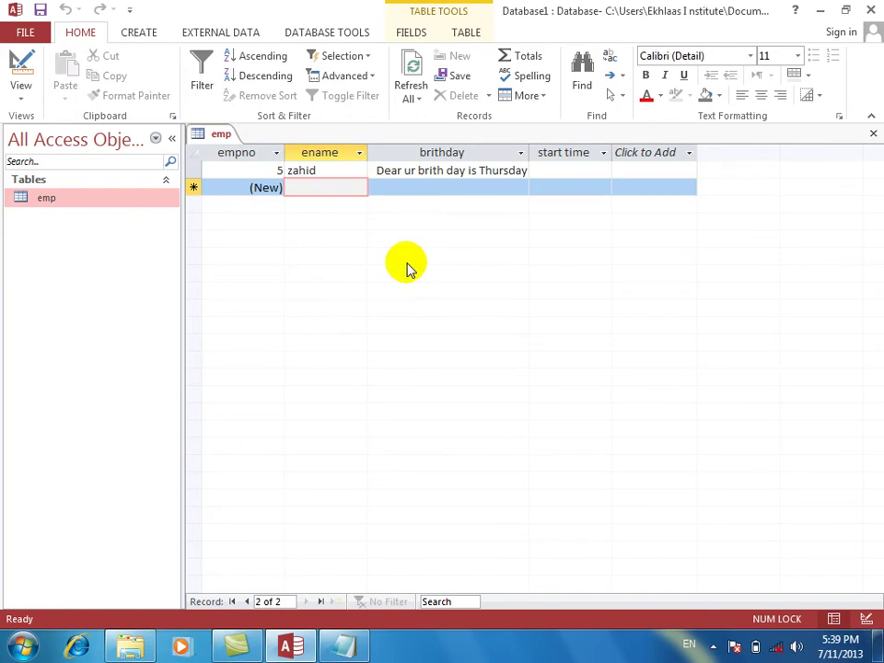
{"action": "type", "text": "noorullah"}
{"action": "key", "text": "Tab"}
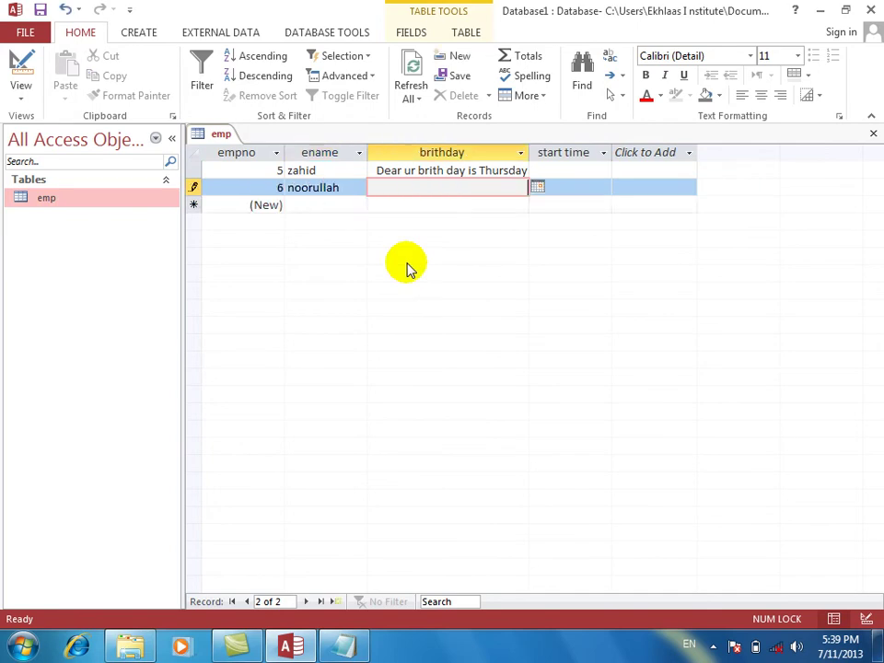
{"action": "type", "text": "2/2/"}
{"action": "key", "text": "BackSpace"}
{"action": "key", "text": "BackSpace"}
{"action": "type", "text": "26/20"}
{"action": "key", "text": "BackSpace"}
{"action": "key", "text": "BackSpace"}
{"action": "type", "text": "1976"}
{"action": "key", "text": "Tab"}
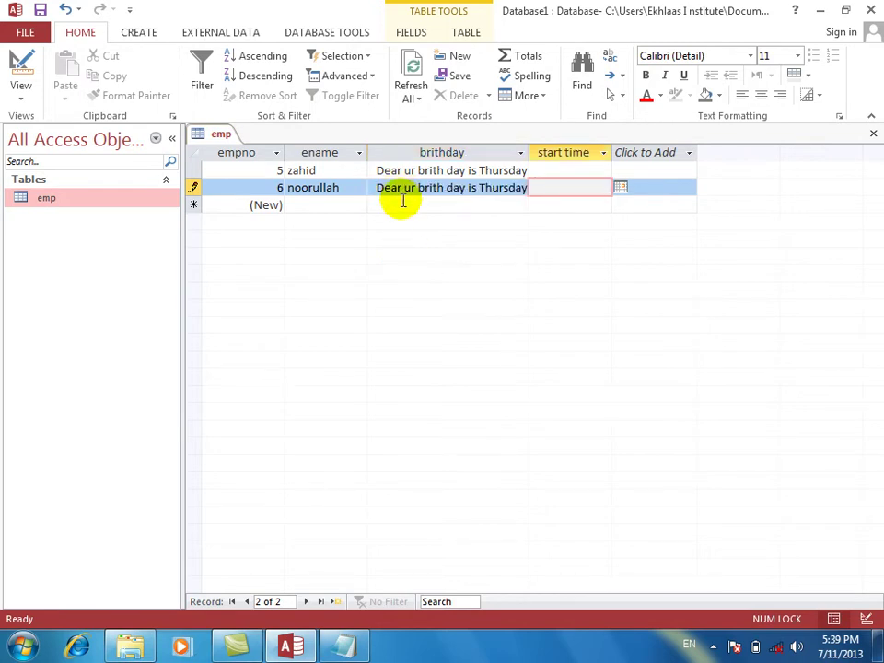
Correct the new record's birthday to a 2004 date, then return to Design view.
{"action": "left_click", "coordinate": [467, 190]}
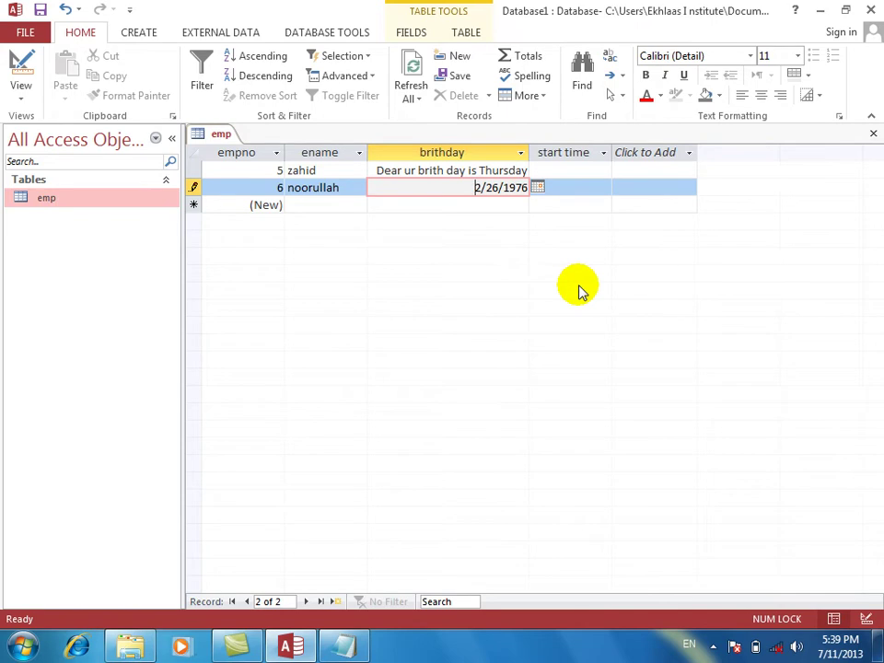
{"action": "key", "text": "Tab"}
{"action": "key", "text": "shift+Tab"}
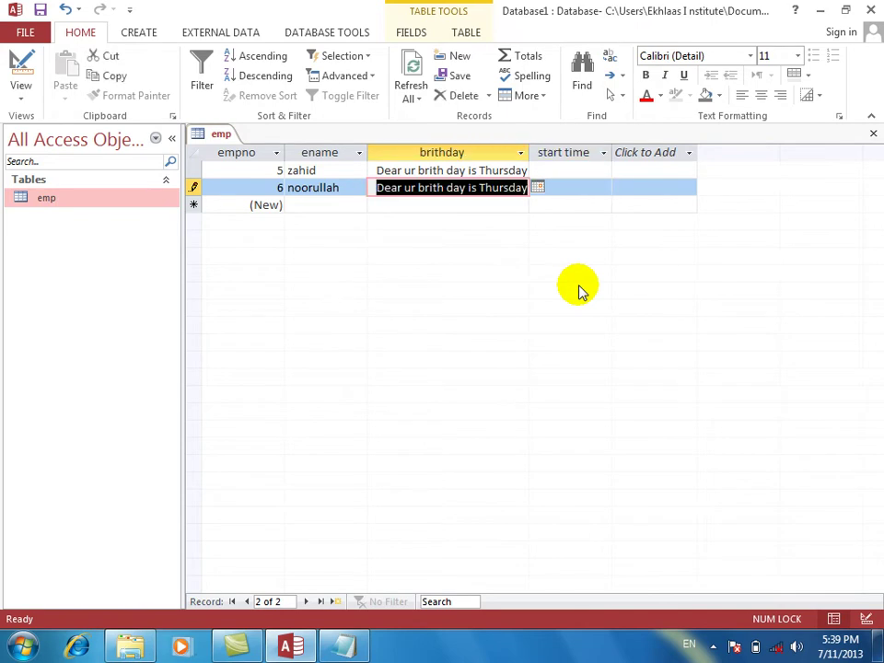
{"action": "type", "text": "22/"}
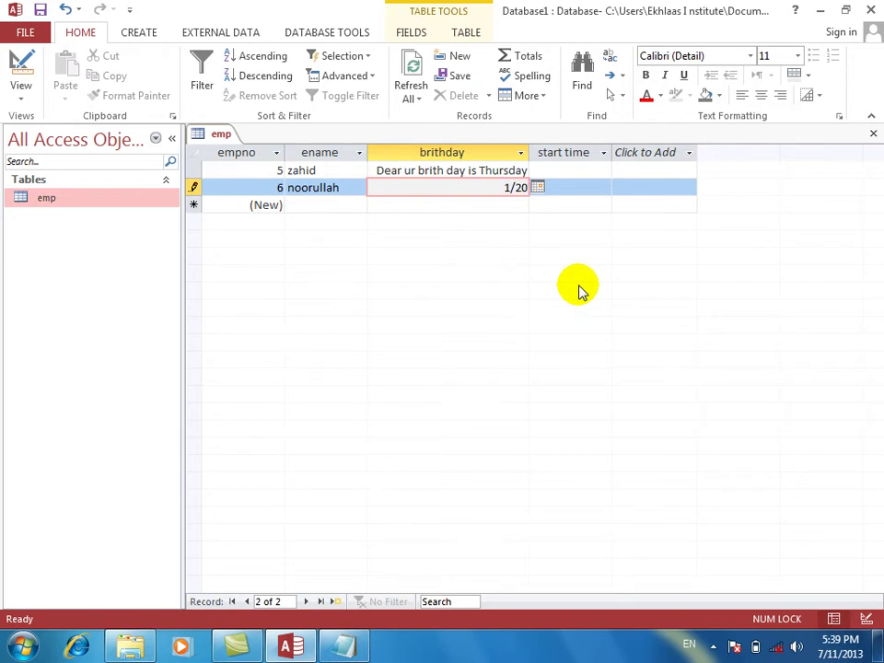
{"action": "type", "text": "/2004"}
{"action": "key", "text": "Tab"}
{"action": "key", "text": "shift+Tab"}
{"action": "key", "text": "Tab"}
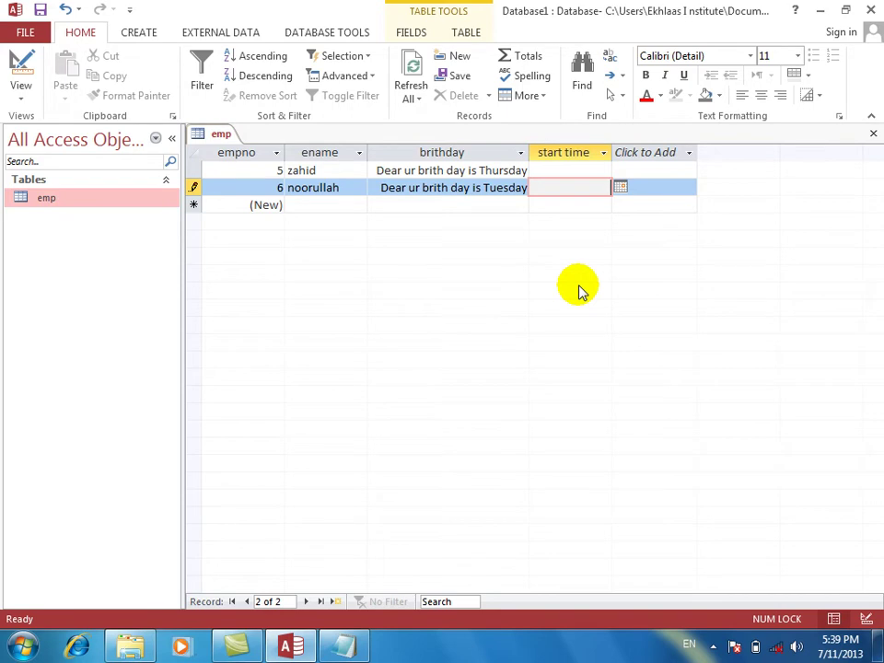
{"action": "left_click", "coordinate": [17, 62]}
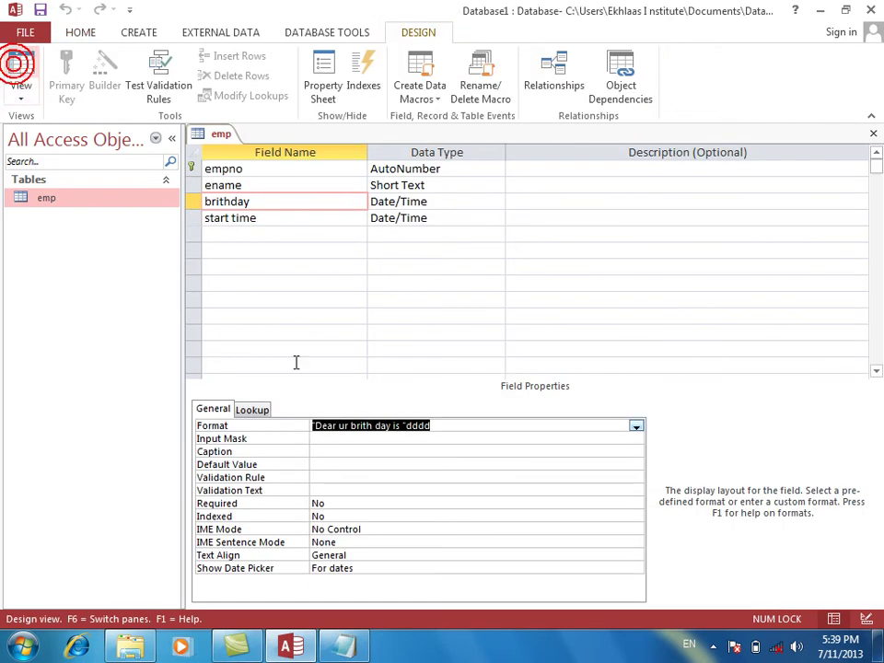
Set the birthday Format to mm, save, and check the month numbers in the datasheet.
{"action": "right_click", "coordinate": [487, 426]}
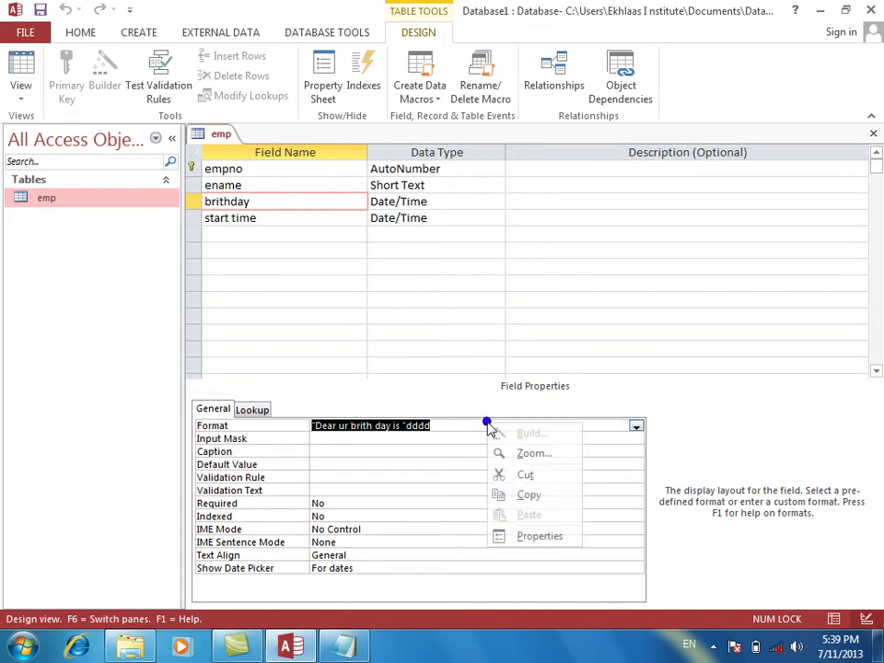
{"action": "left_click", "coordinate": [527, 458]}
{"action": "type", "text": "mm"}
{"action": "key", "text": "Return"}
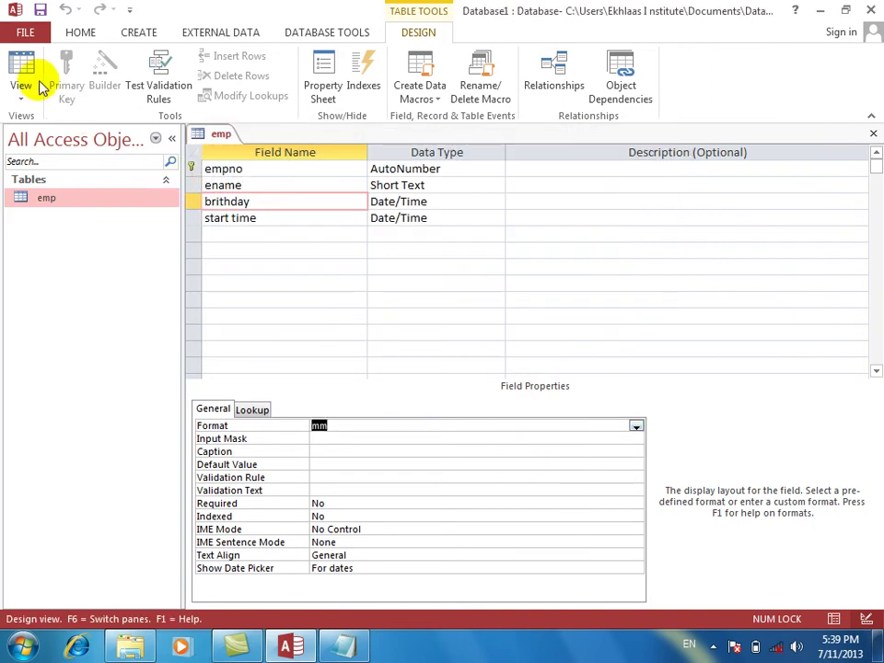
{"action": "left_click", "coordinate": [21, 63]}
{"action": "key", "text": "Return"}
{"action": "key", "text": "Tab"}
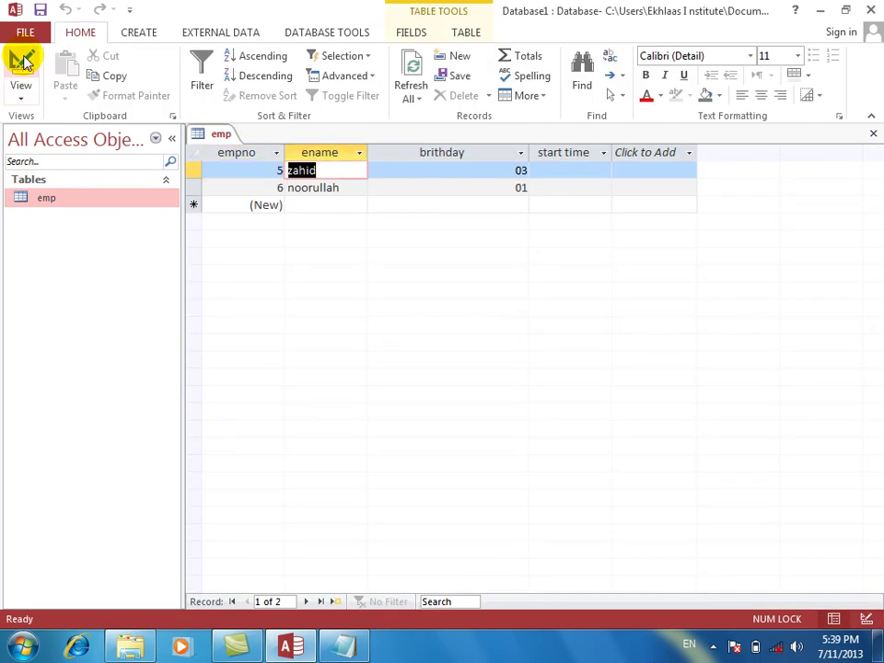
{"action": "key", "text": "Tab"}
{"action": "key", "text": "Down"}
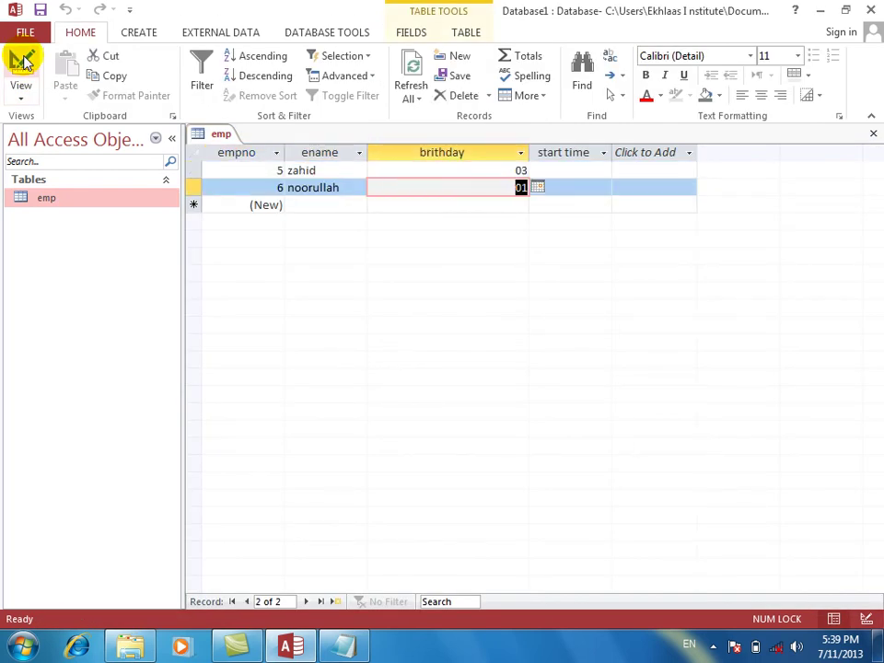
Change the birthday Format to mmm, save, and view the Mar/Jan abbreviations.
{"action": "left_click", "coordinate": [20, 62]}
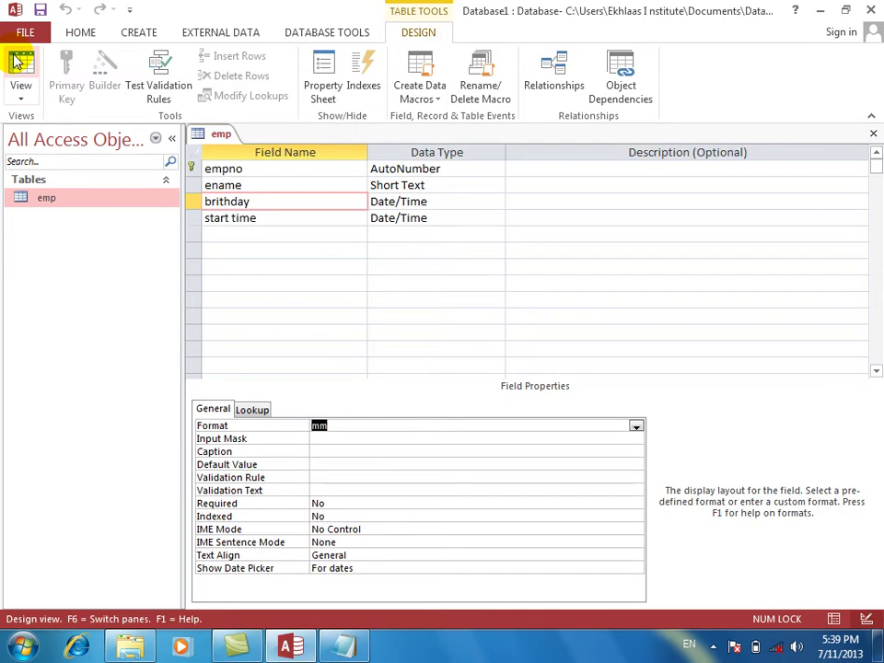
{"action": "type", "text": "mm"}
{"action": "key", "text": "Return"}
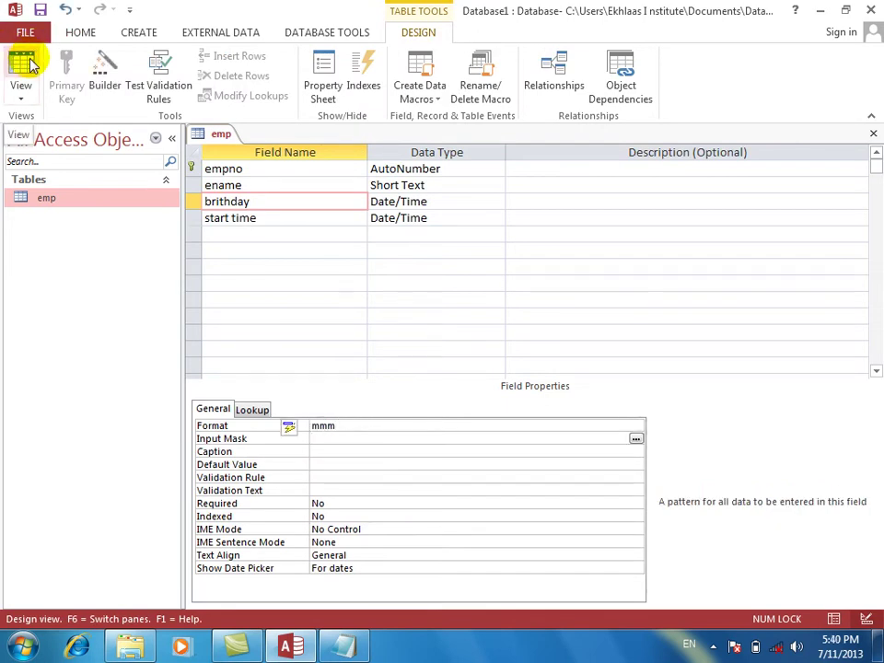
{"action": "left_click", "coordinate": [32, 64]}
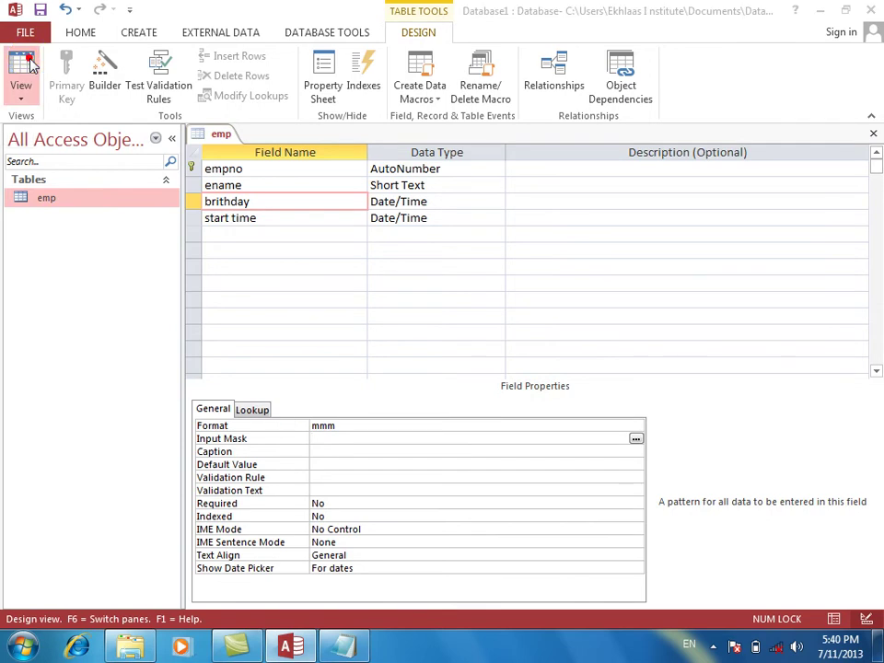
{"action": "key", "text": "Return"}
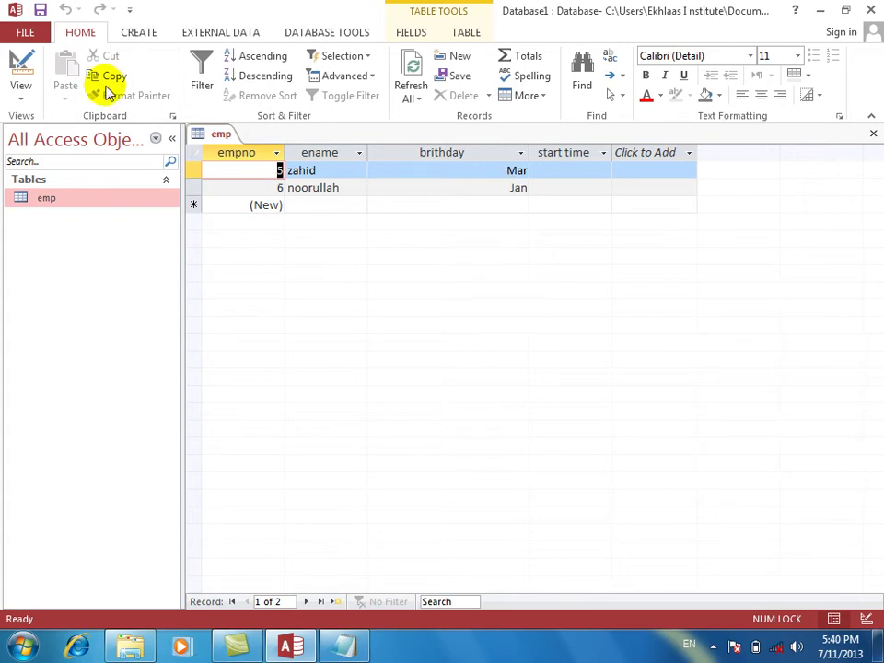
{"action": "left_click", "coordinate": [17, 68]}
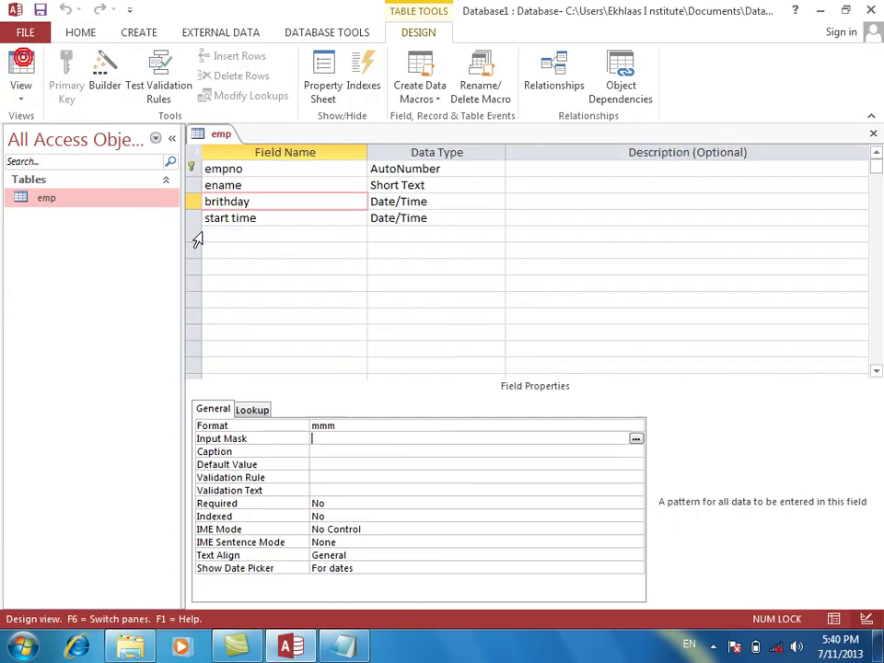
Set the birthday Format to mmmm and save the table to view full month names.
{"action": "left_click", "coordinate": [372, 427]}
{"action": "key", "text": "Return"}
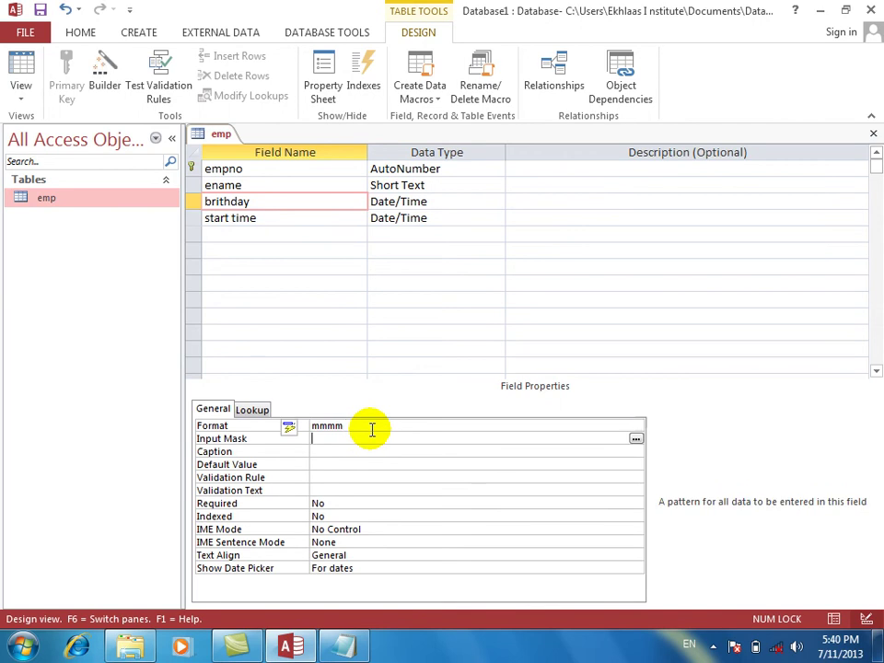
{"action": "left_click", "coordinate": [19, 67]}
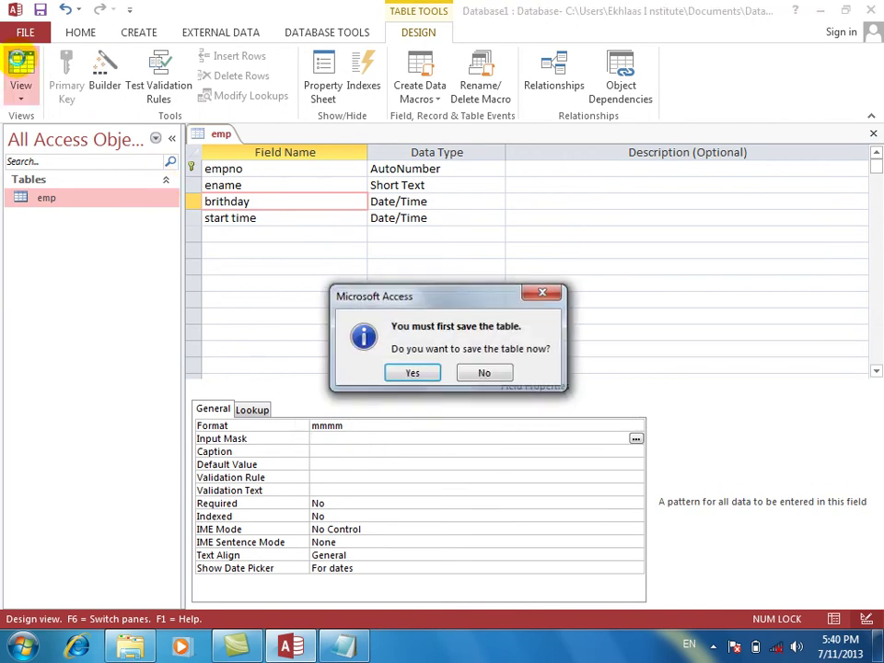
{"action": "key", "text": "Return"}
Enter 8 22 2013 as the new record's birthday, then return to Design view.
{"action": "left_click", "coordinate": [439, 210]}
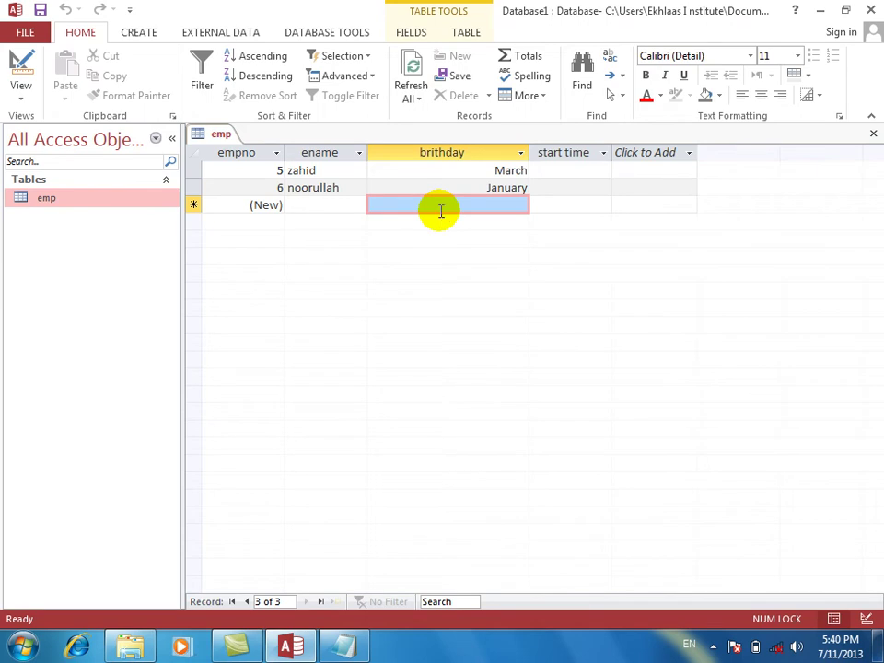
{"action": "type", "text": "8 22 2013"}
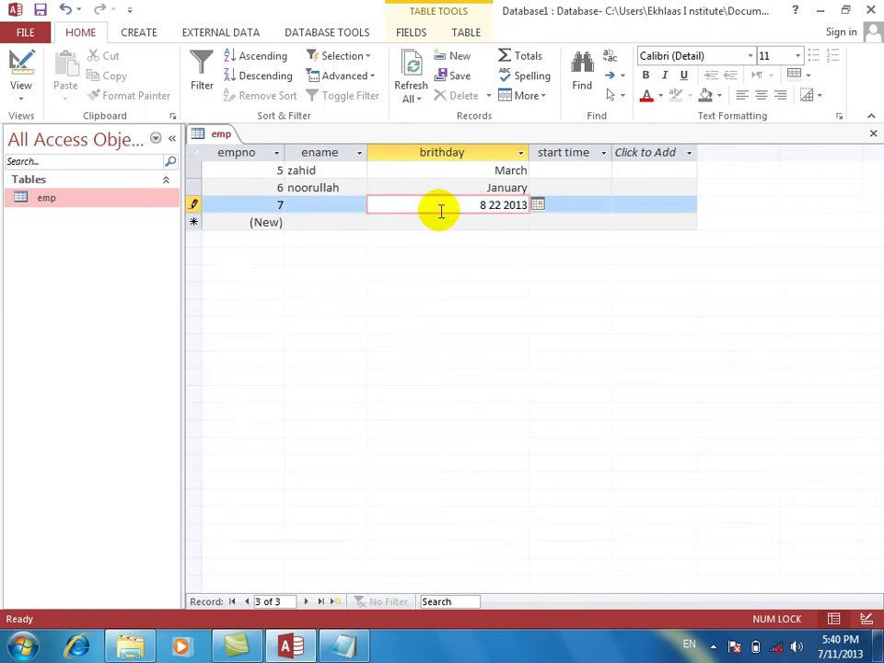
{"action": "key", "text": "Tab"}
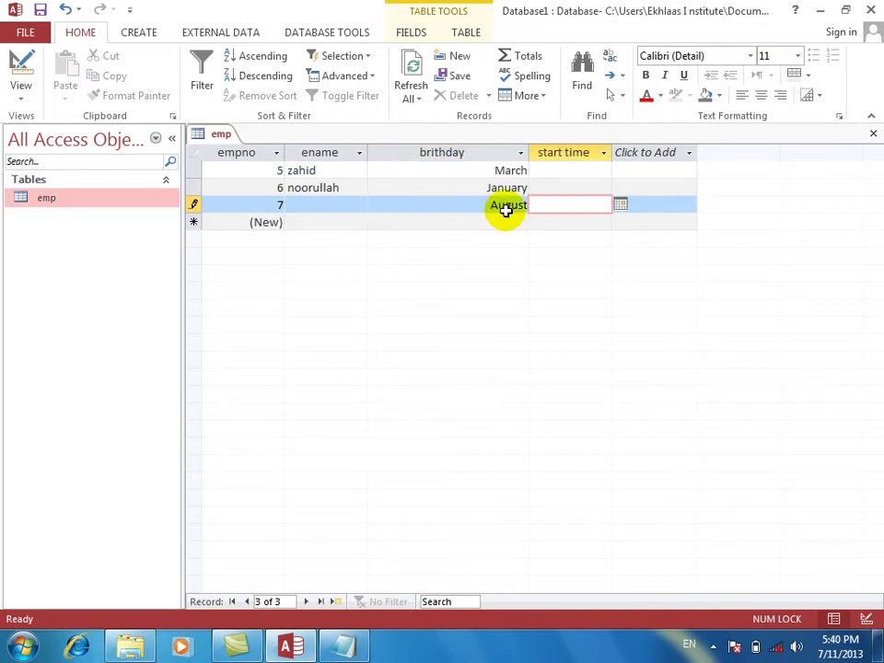
{"action": "left_click", "coordinate": [21, 57]}
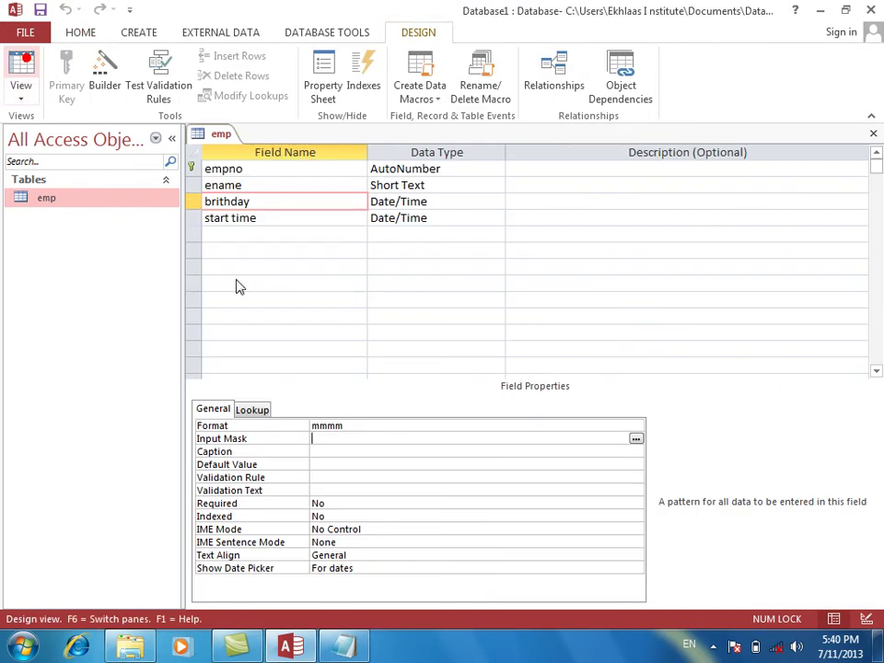
Replace the birthday Format with yy, save, and view the two-digit years.
{"action": "double_click", "coordinate": [361, 429]}
{"action": "key", "text": "Delete"}
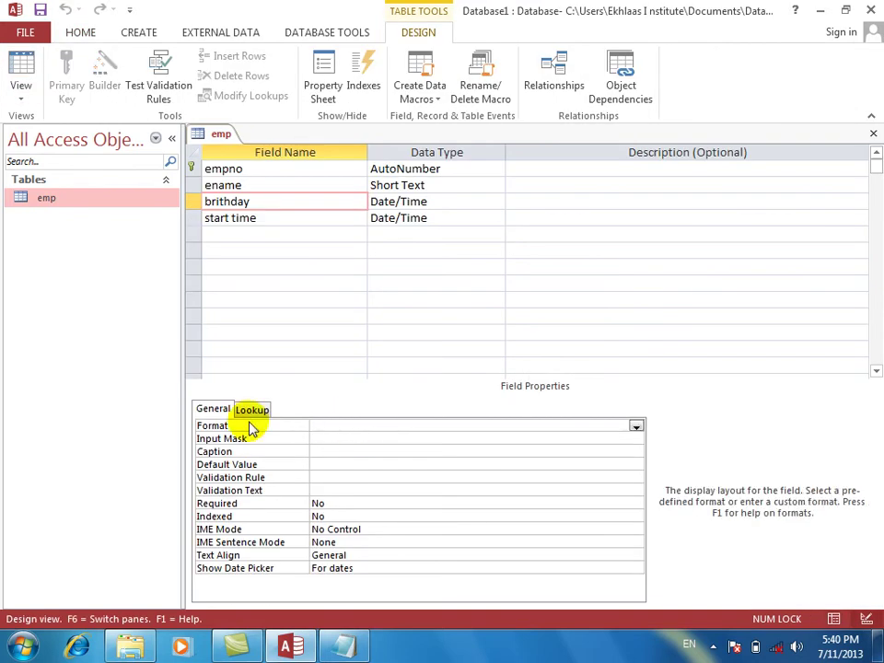
{"action": "type", "text": "yy"}
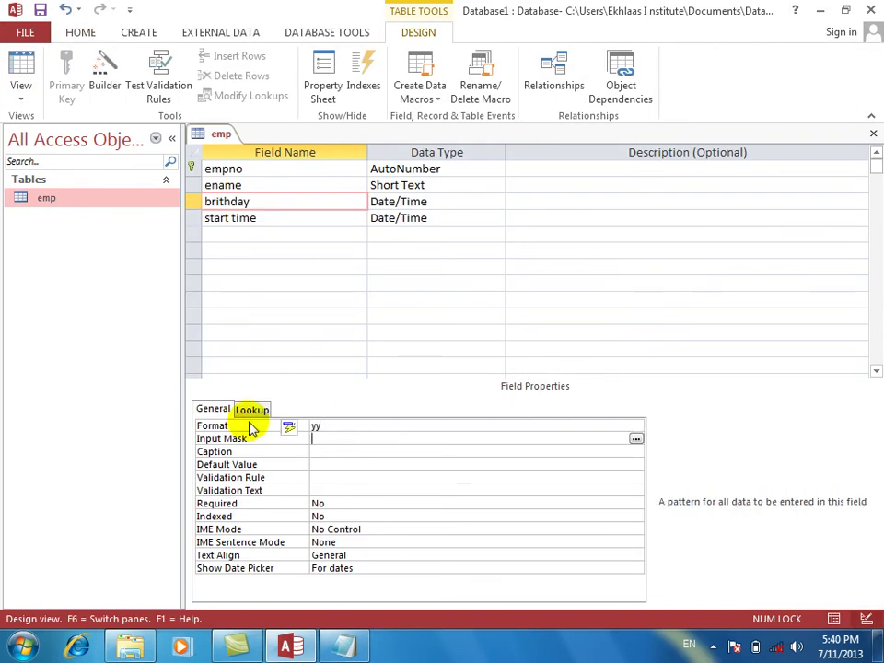
{"action": "left_click", "coordinate": [20, 66]}
{"action": "key", "text": "Return"}
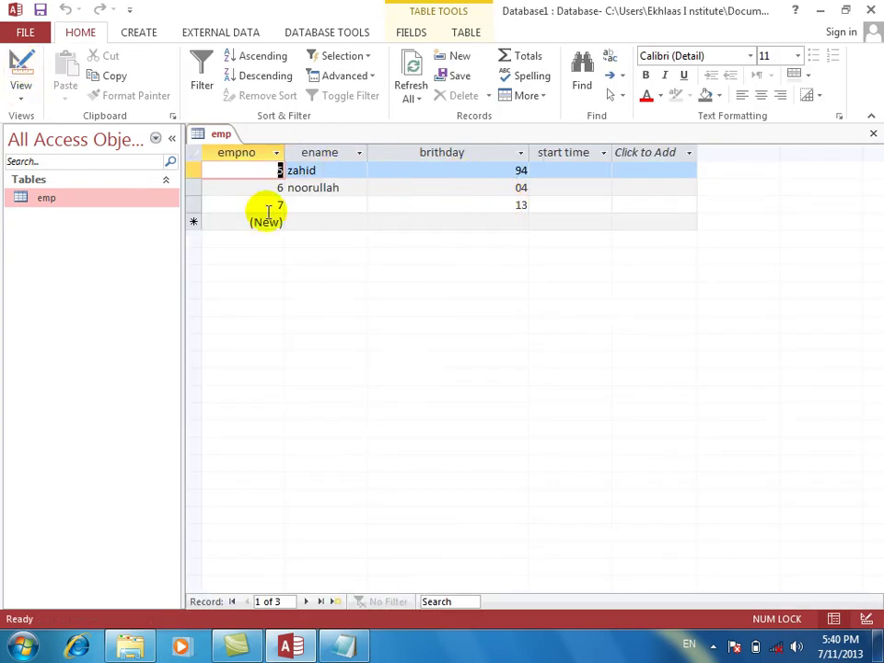
{"action": "left_click", "coordinate": [21, 63]}
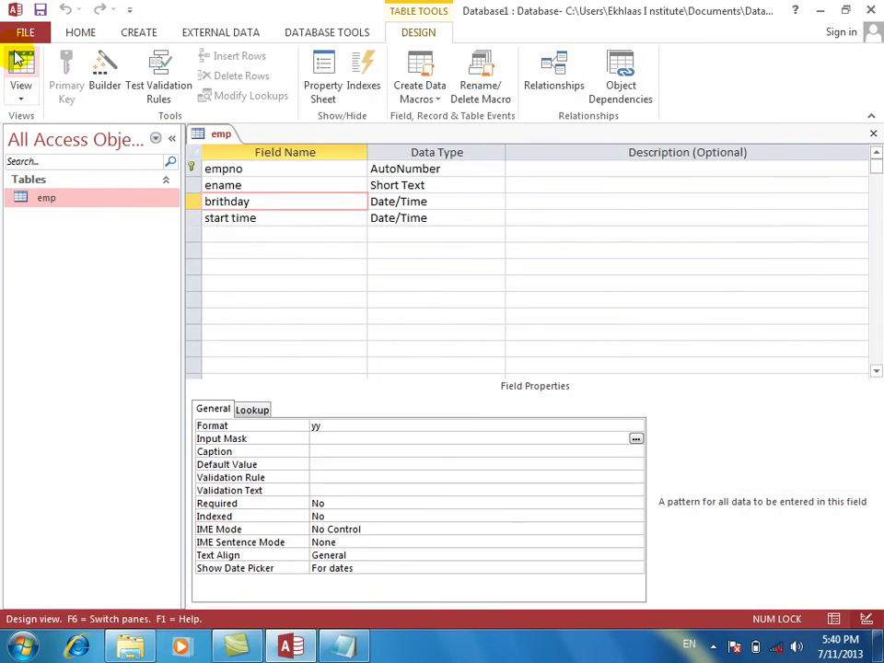
Change the birthday Format to yyy, save, and view the result.
{"action": "key", "text": "Up"}
{"action": "type", "text": "yyy"}
{"action": "key", "text": "Return"}
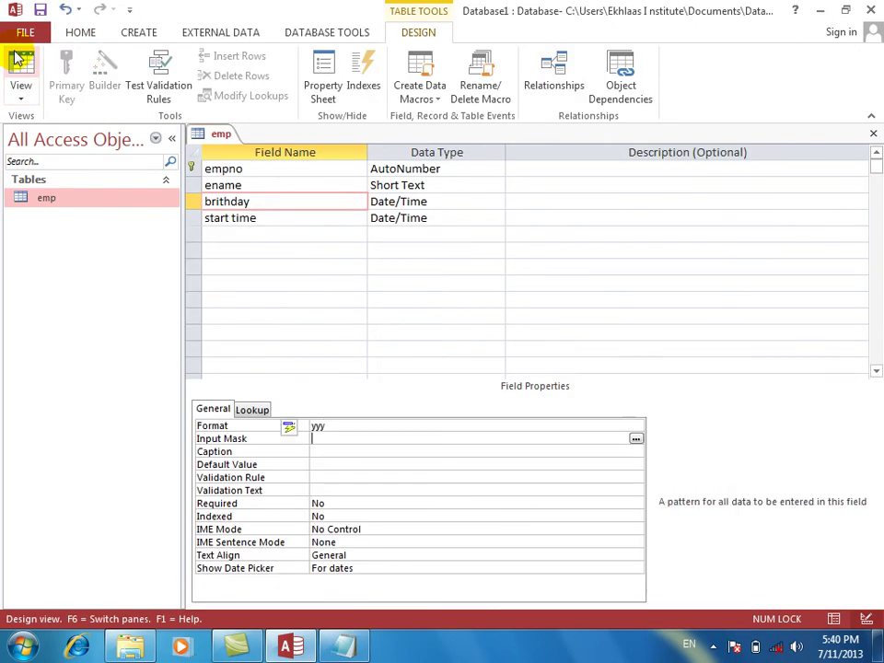
{"action": "left_click", "coordinate": [19, 69]}
{"action": "key", "text": "Return"}
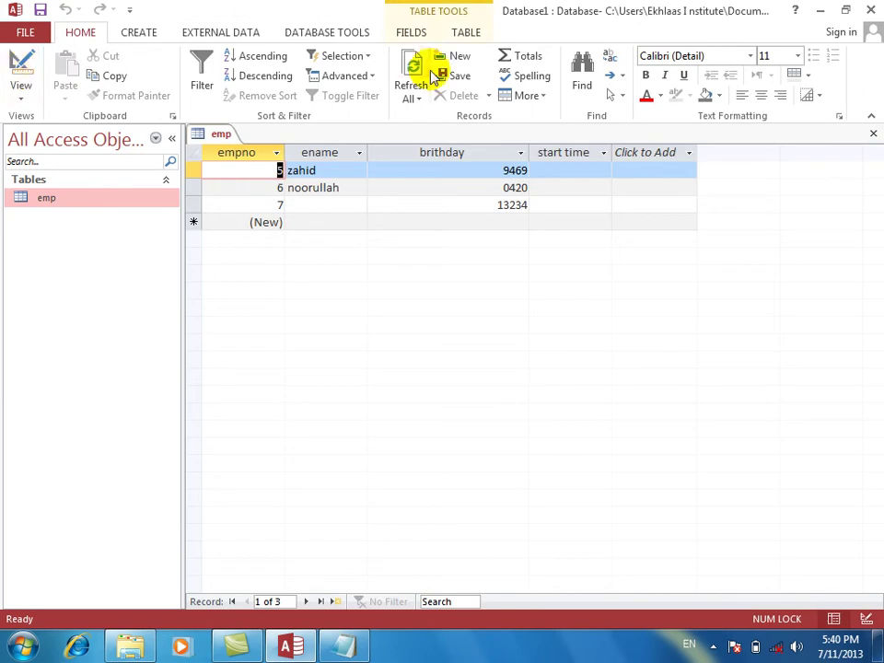
{"action": "left_click", "coordinate": [19, 67]}
Change the birthday Format to yyyy, save, and view full years like 1994.
{"action": "left_click", "coordinate": [336, 428]}
{"action": "type", "text": "y"}
{"action": "key", "text": "Return"}
{"action": "left_click", "coordinate": [18, 61]}
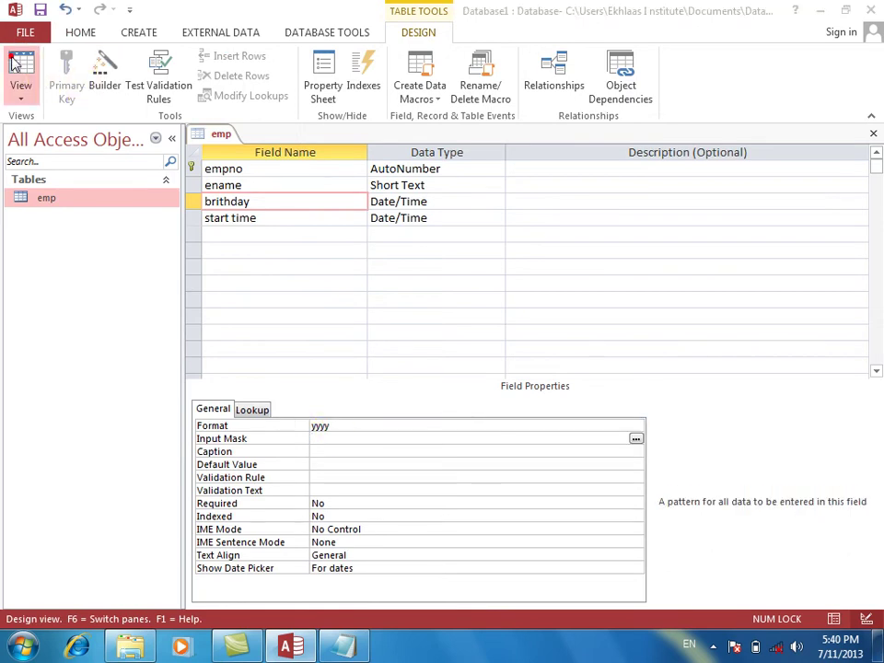
{"action": "key", "text": "Return"}
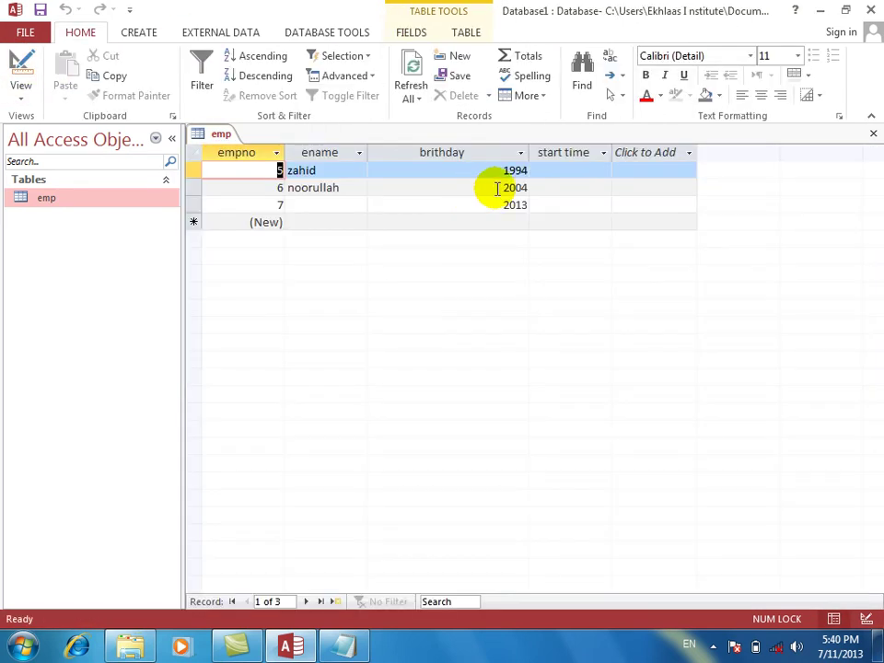
{"action": "left_click", "coordinate": [19, 69]}
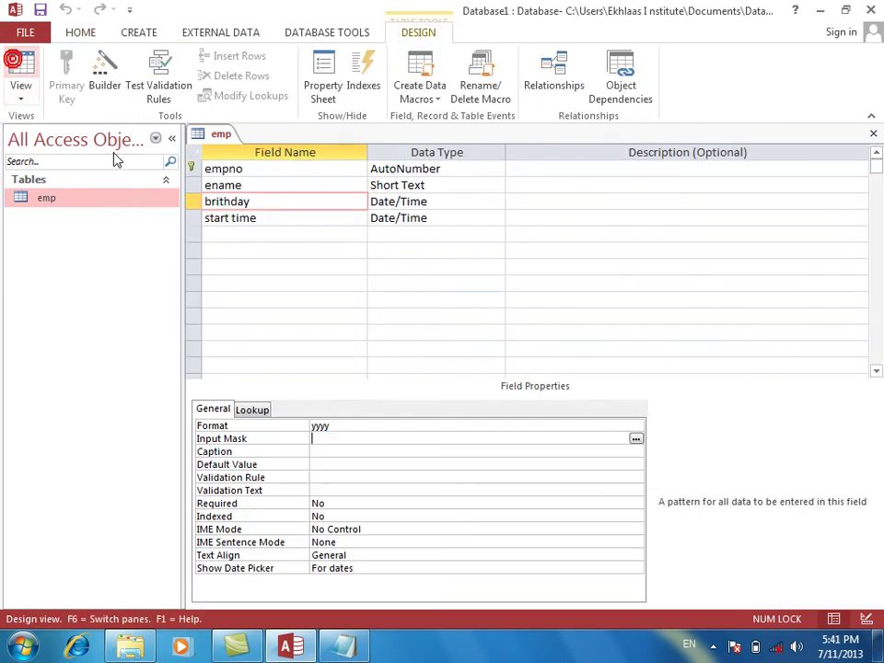
In the Zoom box, replace the birthday Format with yyyy/mmmm/mm/dddd/dd.
{"action": "right_click", "coordinate": [365, 426]}
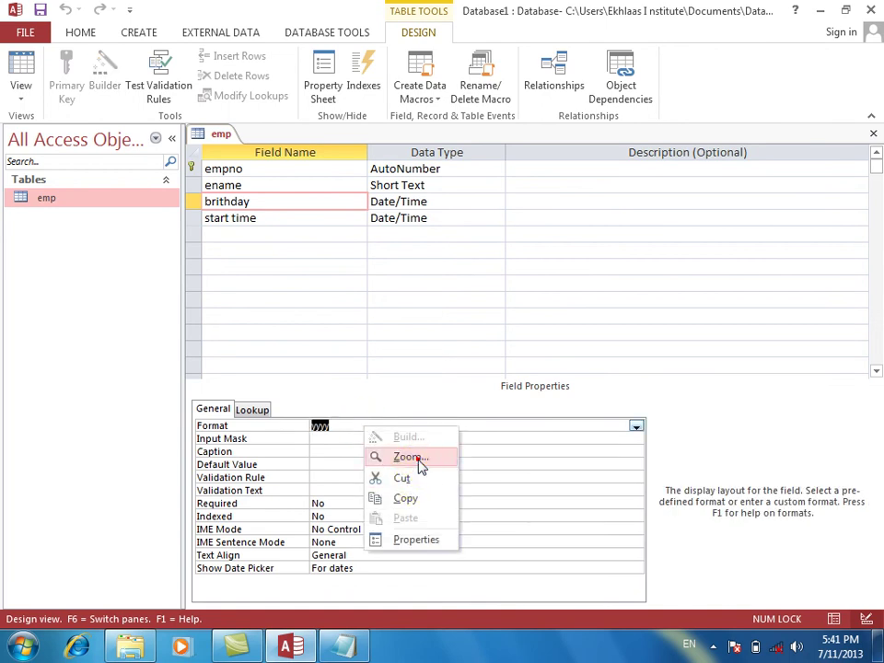
{"action": "left_click", "coordinate": [413, 457]}
{"action": "key", "text": "Delete"}
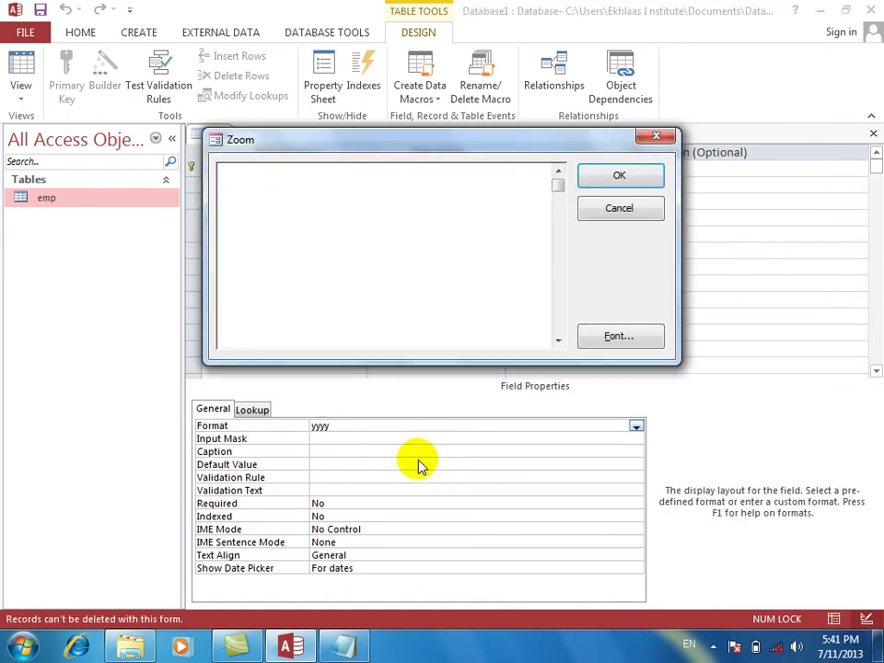
{"action": "type", "text": "yyyy"}
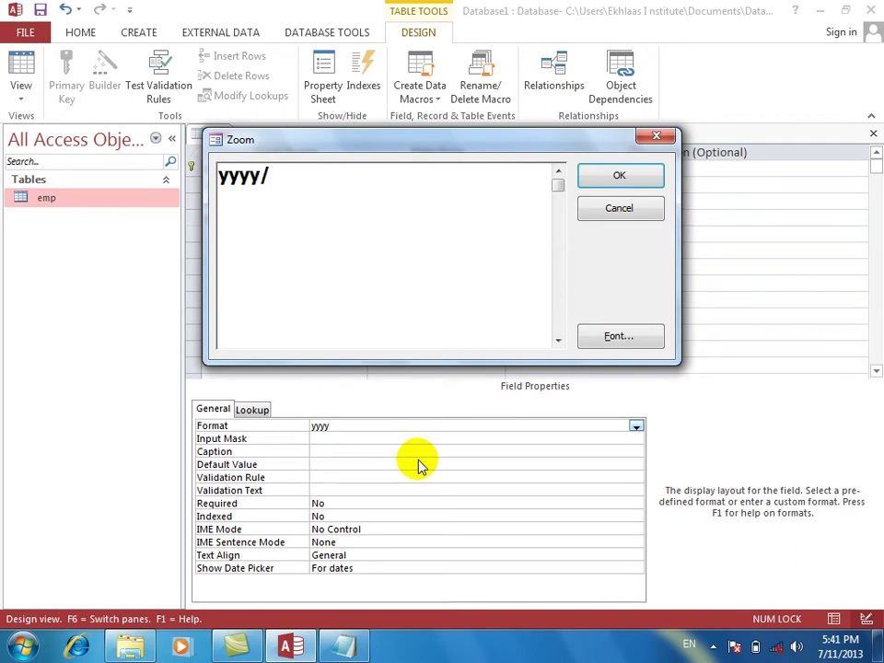
{"action": "type", "text": "/d"}
{"action": "key", "text": "BackSpace"}
{"action": "type", "text": "mmmm/mm"}
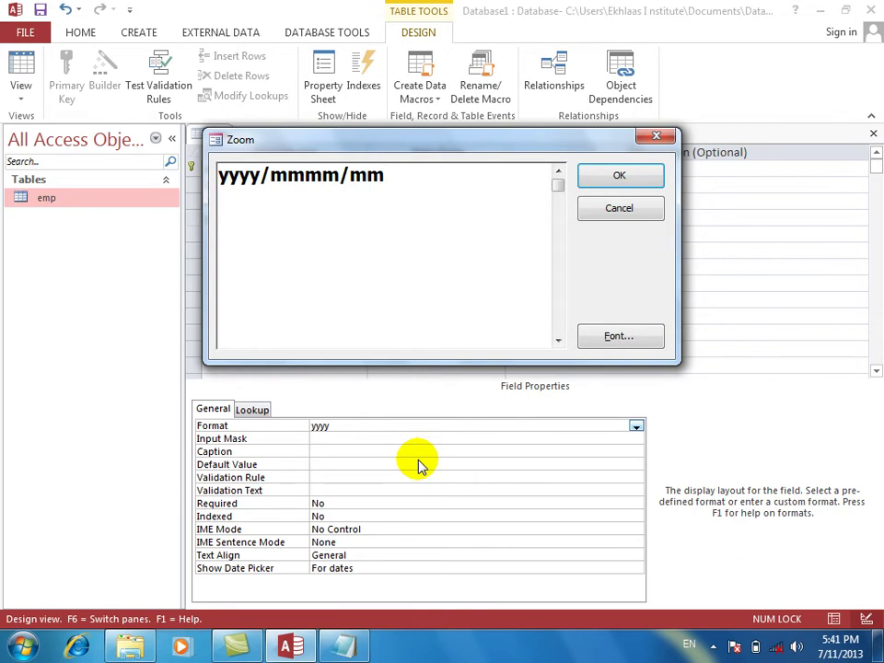
{"action": "type", "text": "/dddd"}
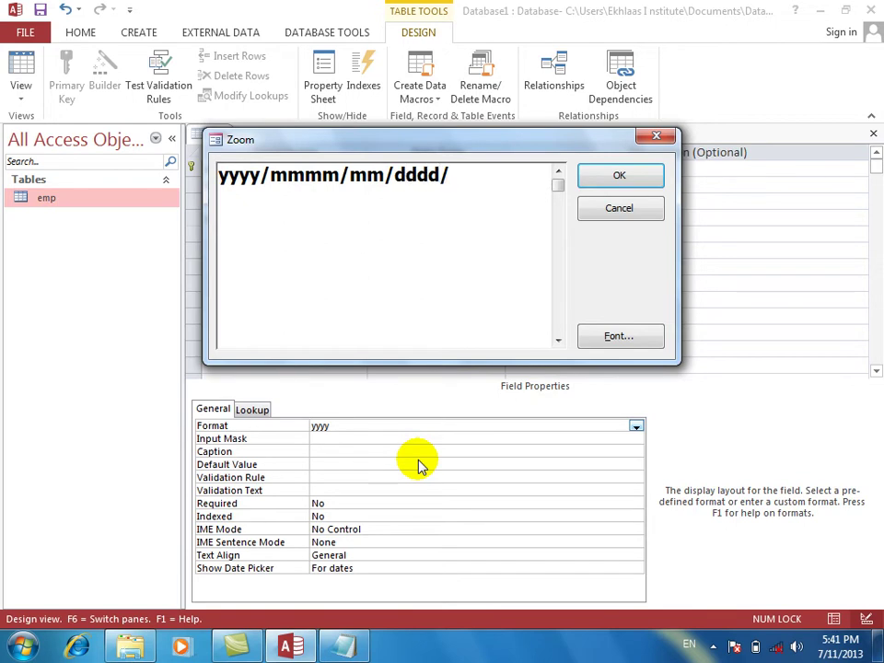
{"action": "type", "text": "/dd"}
Highlight each part (yyyy, mmmm, mm, dddd, dd), apply the format and view the datasheet.
{"action": "left_click", "coordinate": [246, 176]}
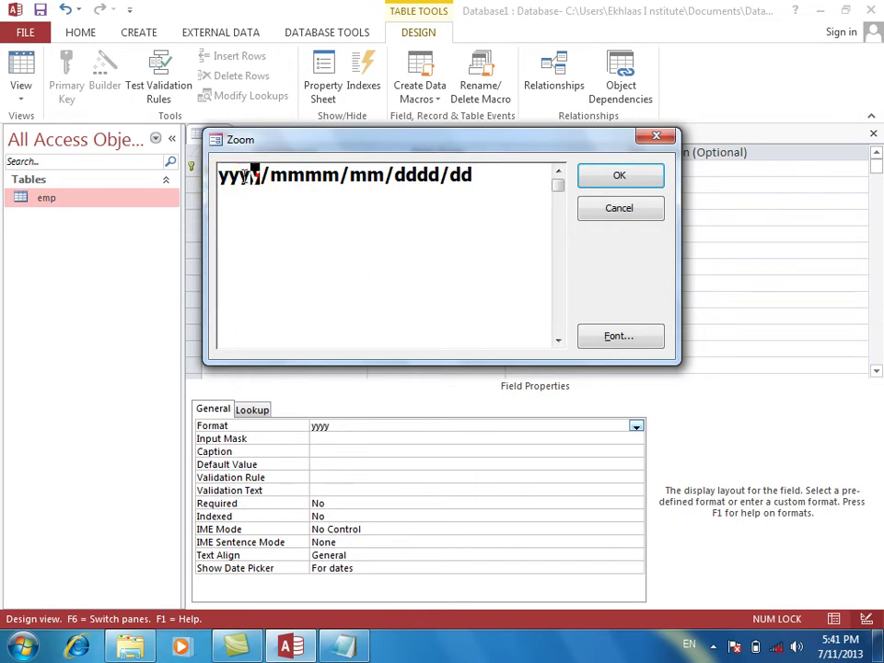
{"action": "left_click_drag", "start_coordinate": [246, 176], "coordinate": [208, 176]}
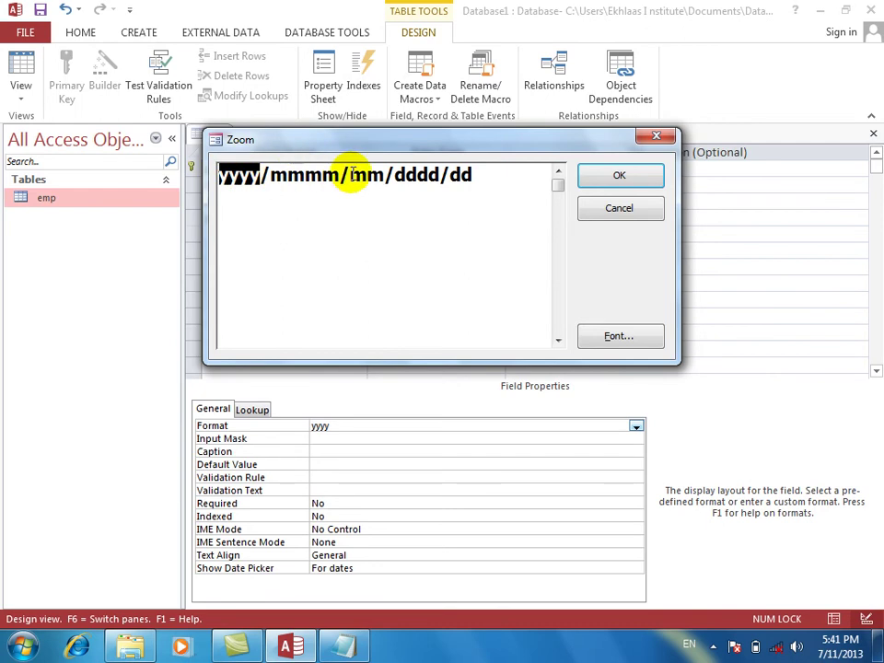
{"action": "left_click_drag", "start_coordinate": [338, 175], "coordinate": [267, 175]}
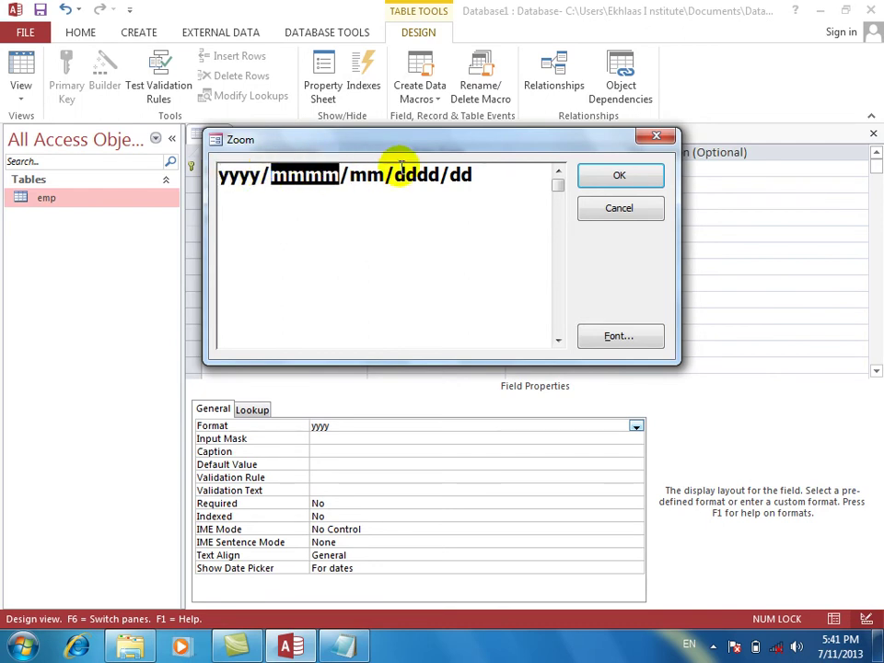
{"action": "left_click_drag", "start_coordinate": [385, 175], "coordinate": [352, 175]}
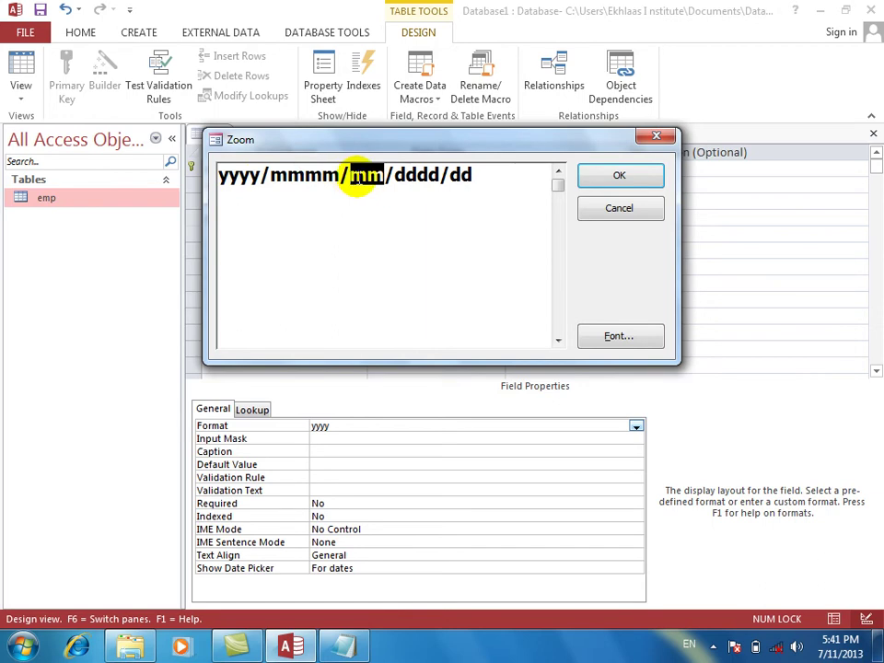
{"action": "left_click_drag", "start_coordinate": [438, 175], "coordinate": [393, 175]}
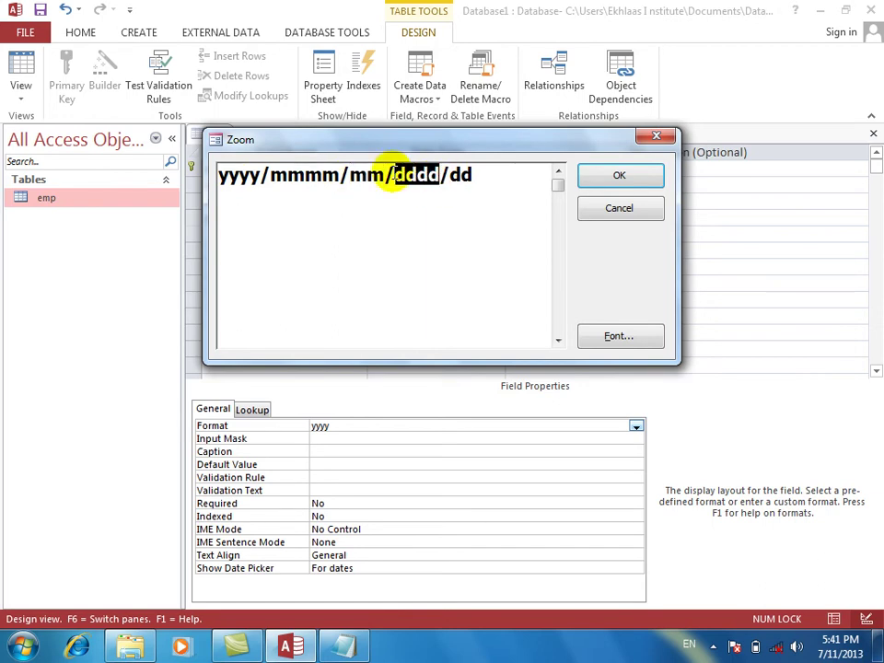
{"action": "left_click_drag", "start_coordinate": [476, 175], "coordinate": [449, 175]}
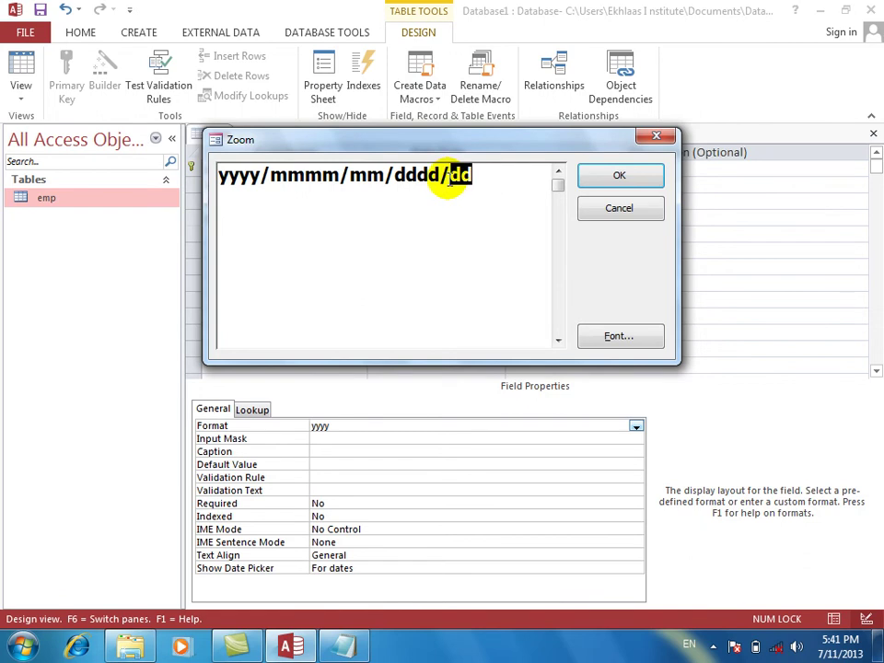
{"action": "left_click", "coordinate": [594, 172]}
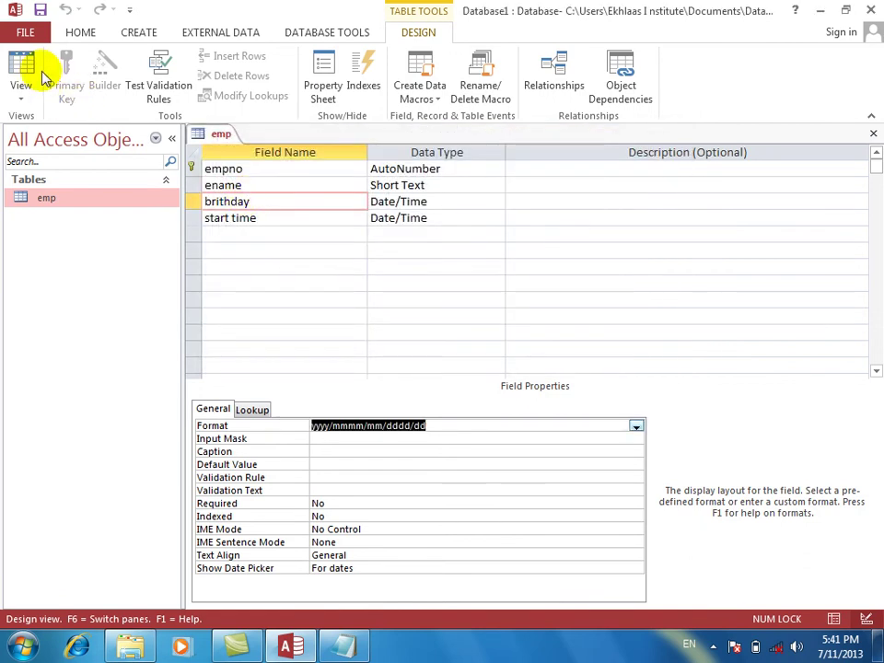
{"action": "left_click", "coordinate": [19, 74]}
{"action": "key", "text": "Return"}
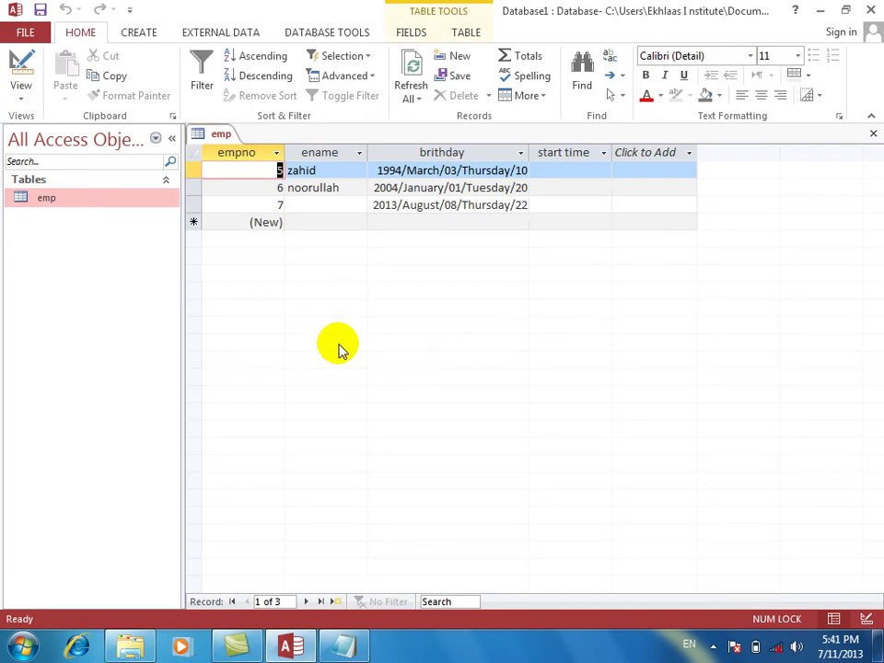
{"action": "key", "text": "Tab"}
{"action": "key", "text": "Tab"}
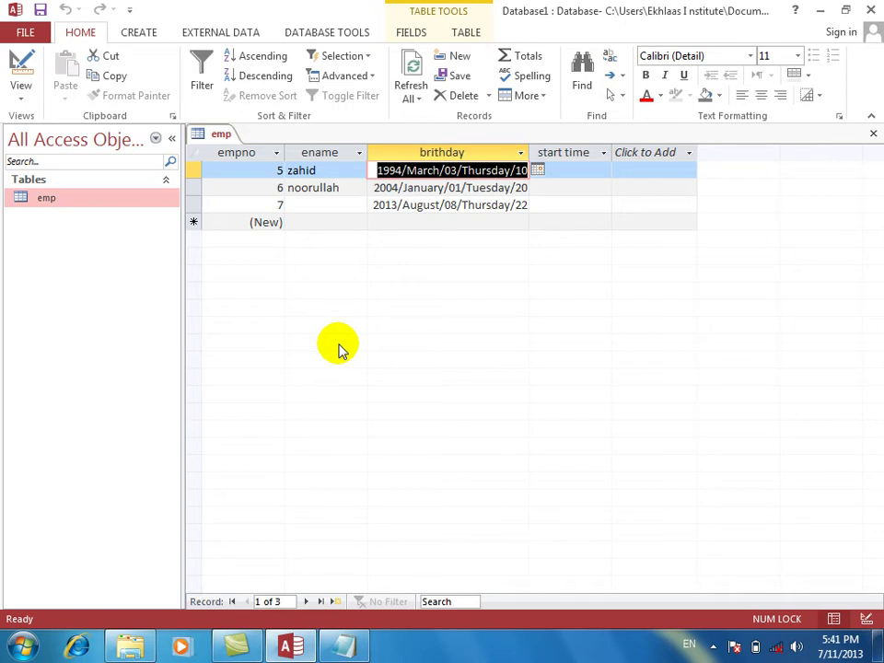
{"action": "key", "text": "Down"}
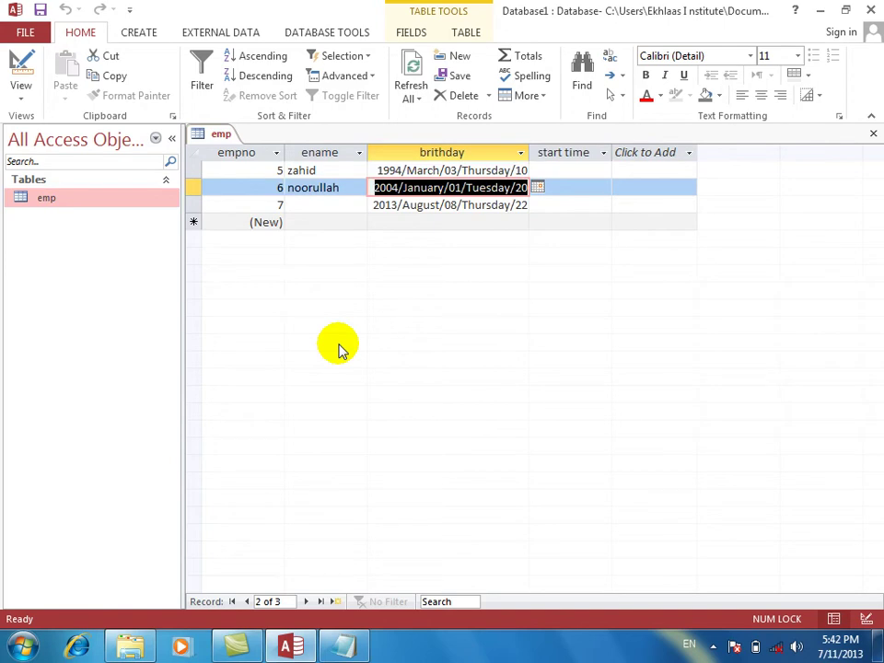
In maximized Notepad, add a Time heading below the year notes with 'hh = hour'.
{"action": "left_click", "coordinate": [341, 646]}
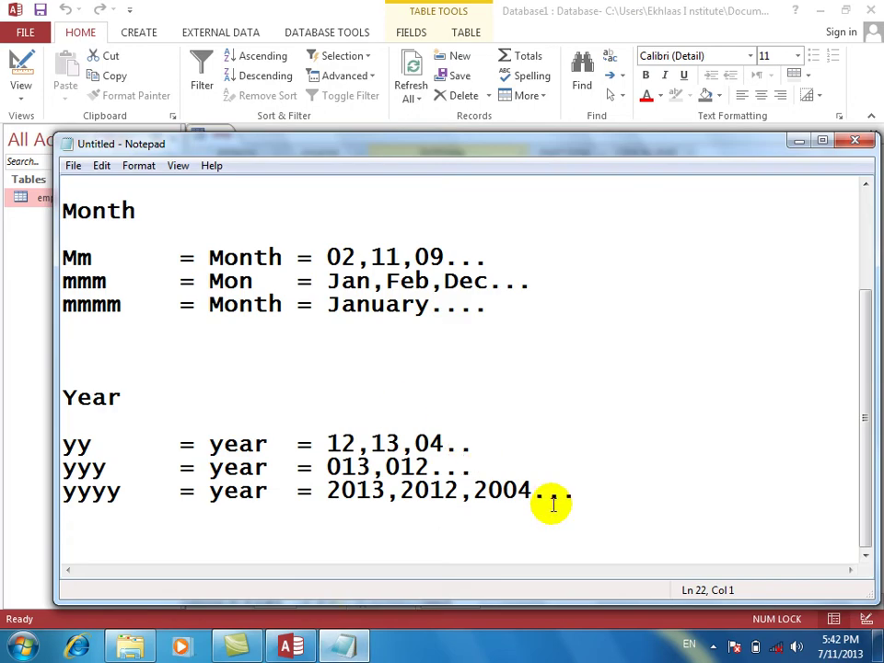
{"action": "left_click", "coordinate": [819, 138]}
{"action": "left_click", "coordinate": [539, 493]}
{"action": "key", "text": "Return"}
{"action": "key", "text": "Return"}
{"action": "key", "text": "Return"}
{"action": "type", "text": "tim"}
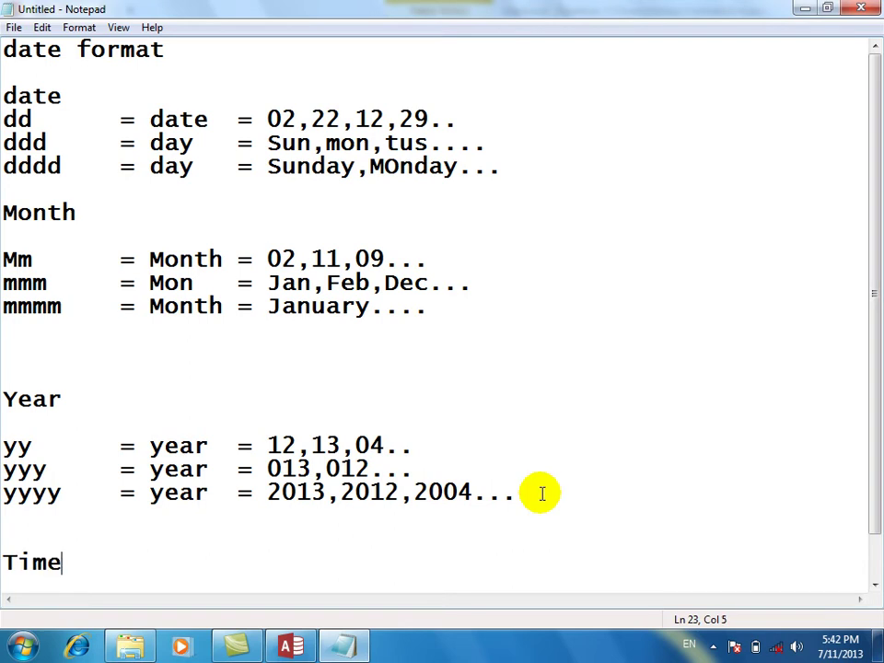
{"action": "type", "text": "e"}
{"action": "key", "text": "Return"}
{"action": "type", "text": "hh"}
{"action": "key", "text": "BackSpace"}
{"action": "key", "text": "Return"}
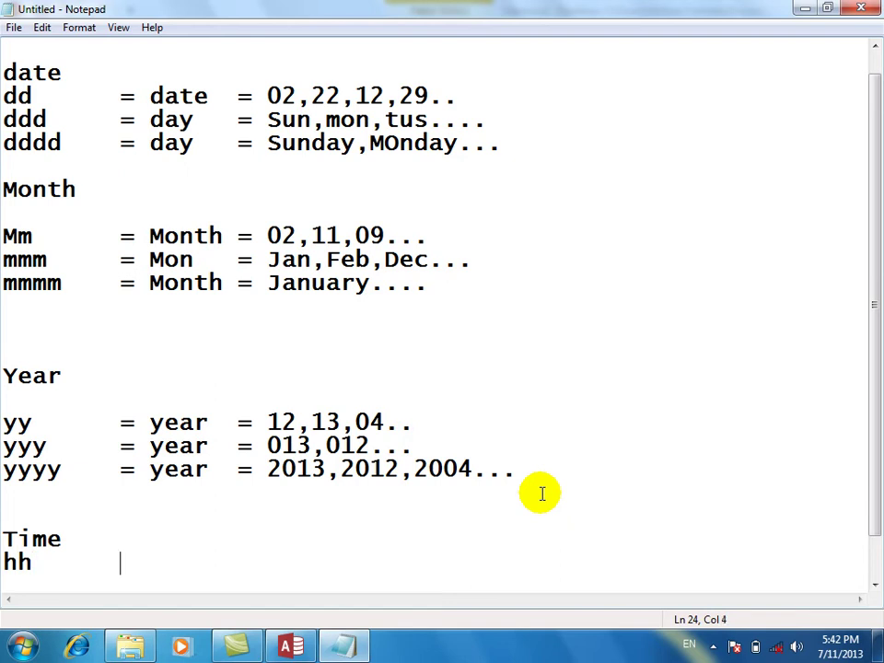
{"action": "type", "text": "hh"}
{"action": "key", "text": "Tab"}
{"action": "type", "text": "= hour"}
Add 'nn = min', 'ss = sec' and the 'hh:mm:ss AM/PM' pattern lines to the notes.
{"action": "key", "text": "Return"}
{"action": "type", "text": "nn"}
{"action": "key", "text": "Tab"}
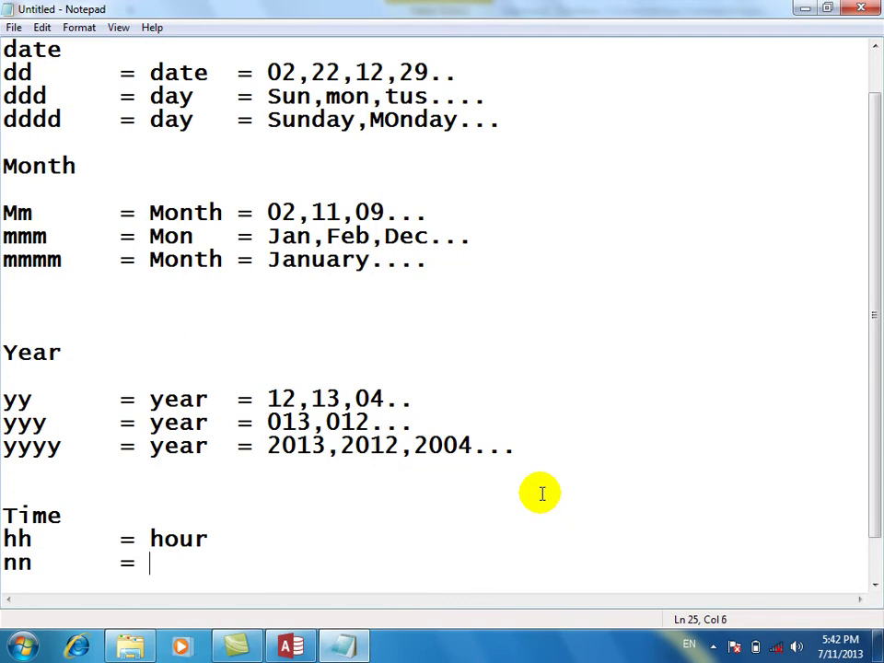
{"action": "type", "text": "= sec"}
{"action": "key", "text": "BackSpace"}
{"action": "key", "text": "BackSpace"}
{"action": "key", "text": "BackSpace"}
{"action": "type", "text": "min"}
{"action": "key", "text": "Return"}
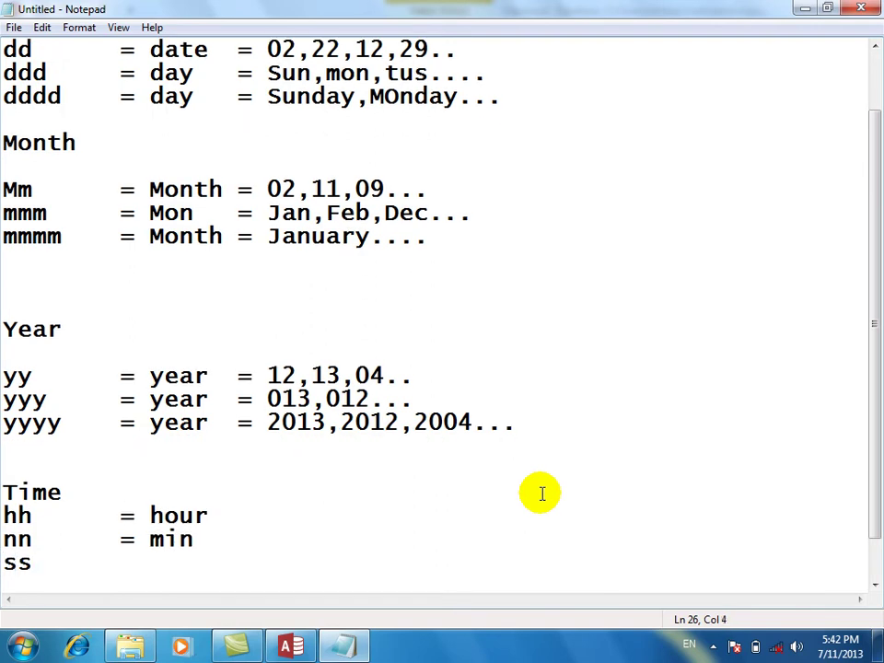
{"action": "type", "text": "ss\t= sec"}
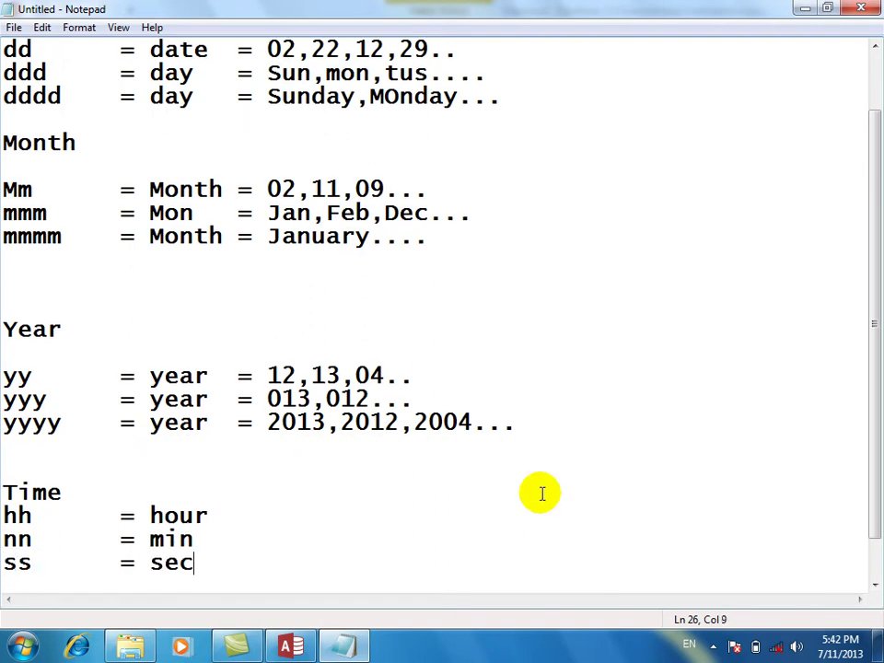
{"action": "key", "text": "Return"}
{"action": "key", "text": "Return"}
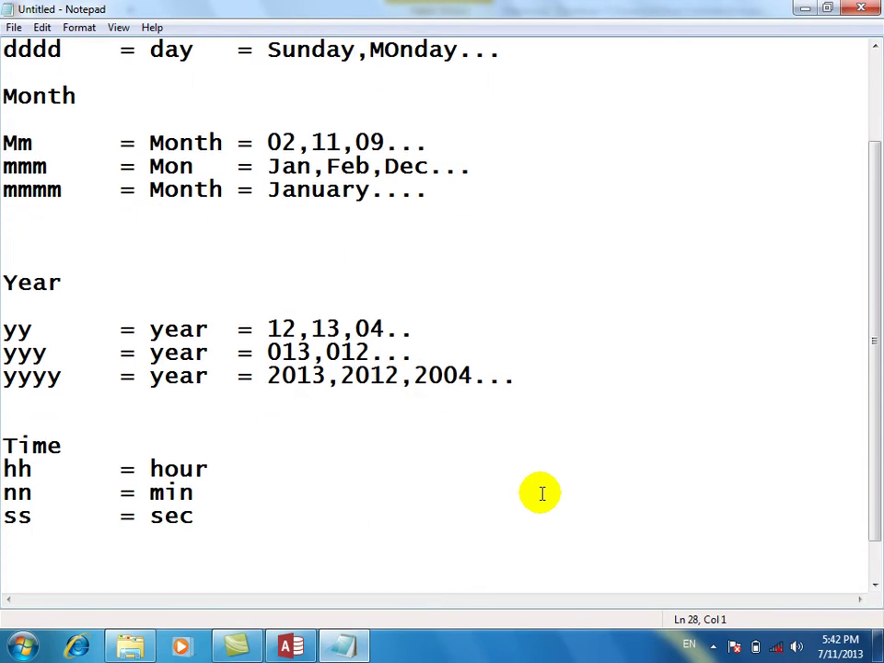
{"action": "type", "text": "hh"}
{"action": "type", "text": ":"}
{"action": "type", "text": "mm"}
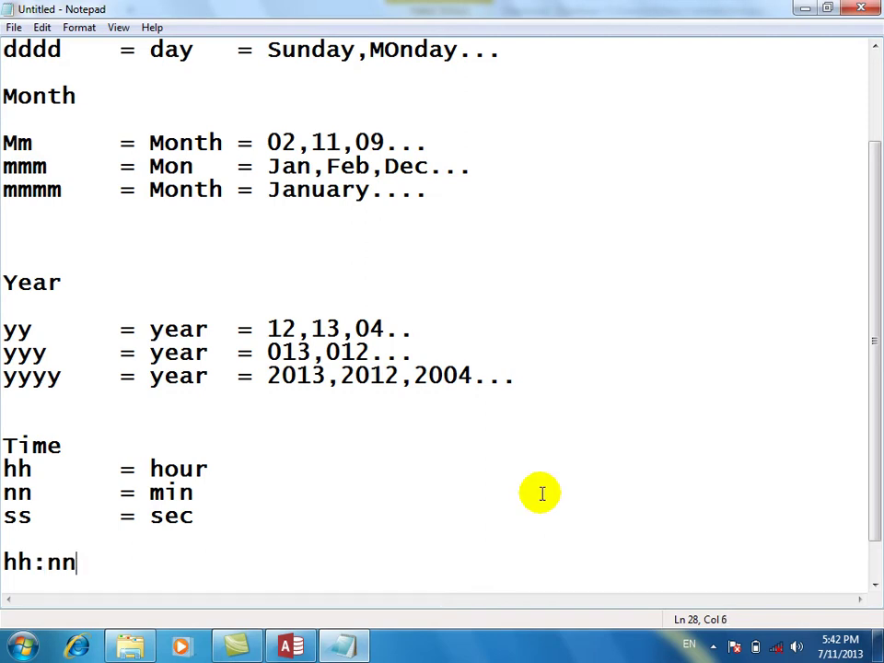
{"action": "type", "text": ":ss AM/PM"}
{"action": "key", "text": "Return"}
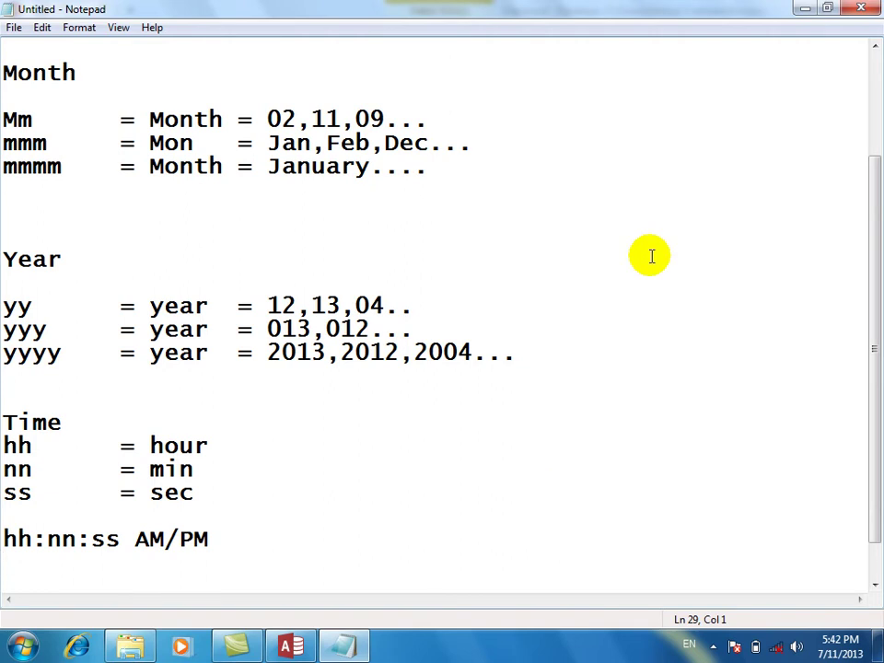
{"action": "left_click", "coordinate": [801, 9]}
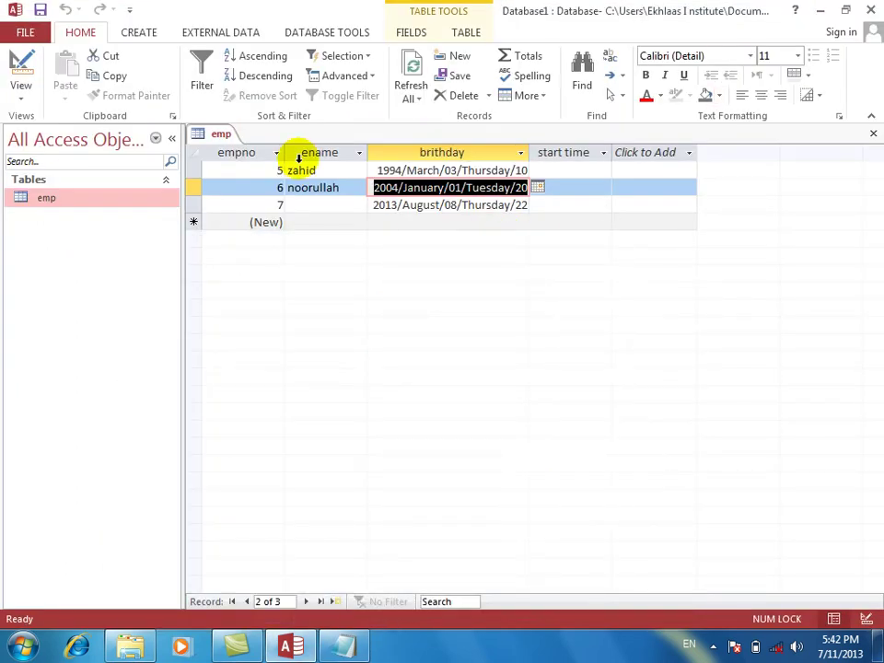
Set the start time field's Format to hh, save, and view the hours in the datasheet.
{"action": "left_click", "coordinate": [18, 66]}
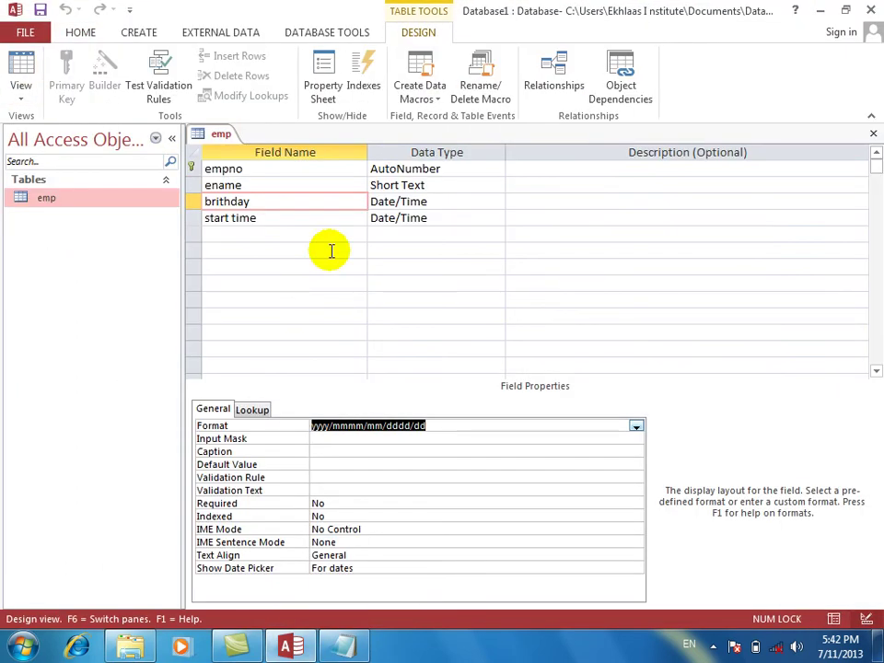
{"action": "left_click", "coordinate": [304, 218]}
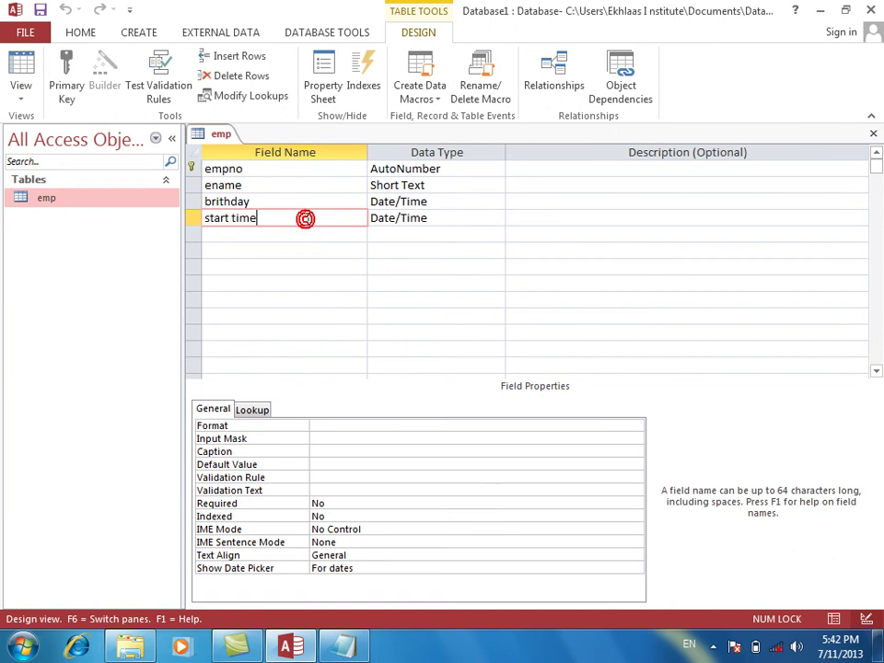
{"action": "left_click", "coordinate": [366, 436]}
{"action": "left_click", "coordinate": [365, 430]}
{"action": "type", "text": "hh"}
{"action": "key", "text": "Return"}
{"action": "left_click", "coordinate": [28, 69]}
{"action": "key", "text": "Return"}
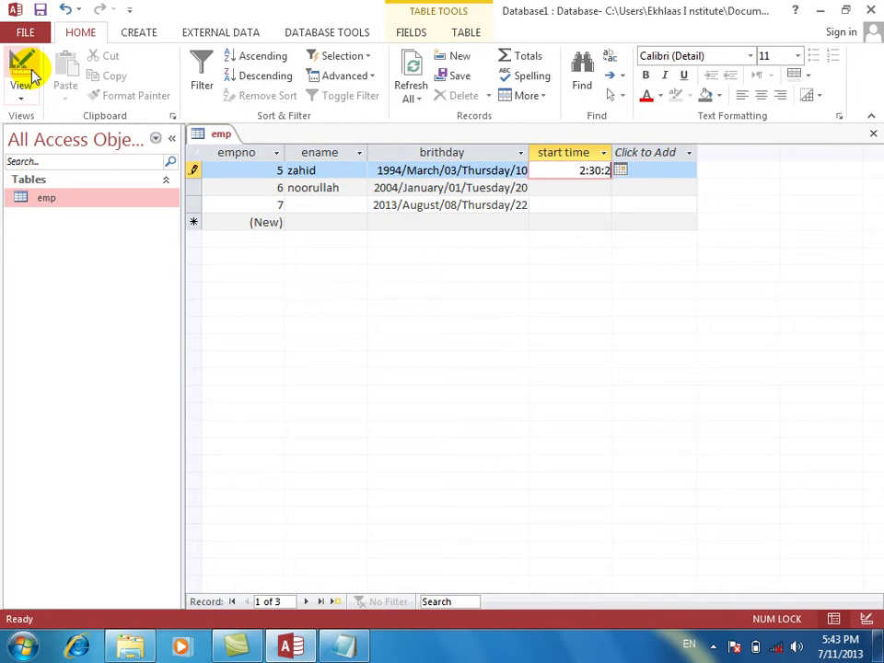
{"action": "key", "text": "Return"}
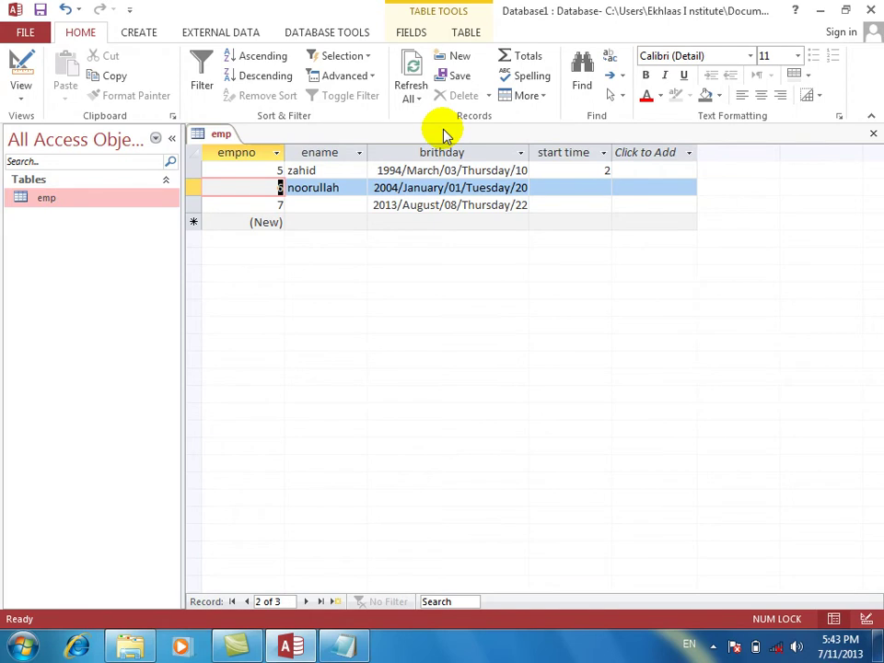
Change the start time Format to nn, save, and view the minutes.
{"action": "left_click", "coordinate": [12, 55]}
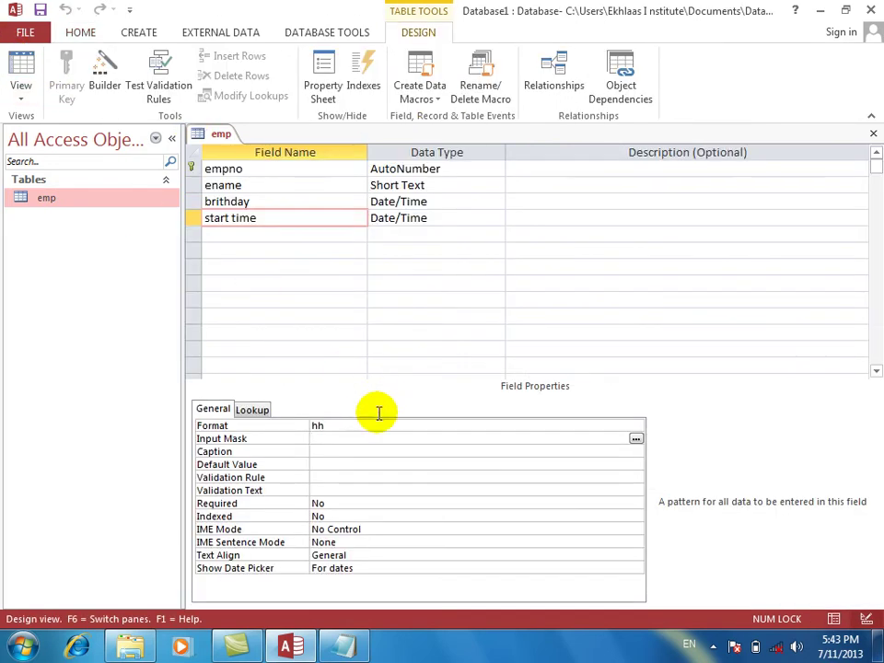
{"action": "left_click", "coordinate": [330, 423]}
{"action": "double_click", "coordinate": [330, 424]}
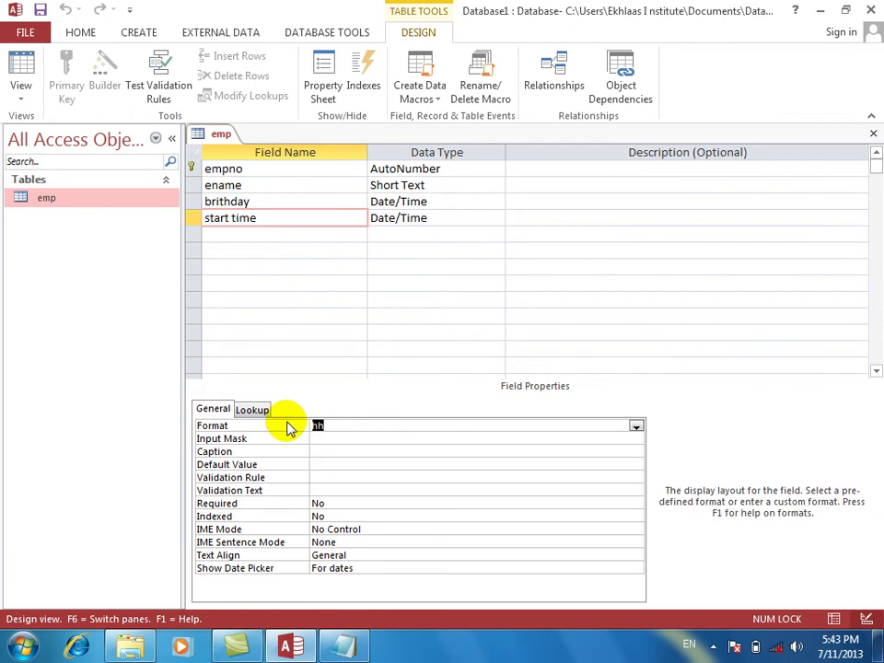
{"action": "type", "text": "nn"}
{"action": "key", "text": "Return"}
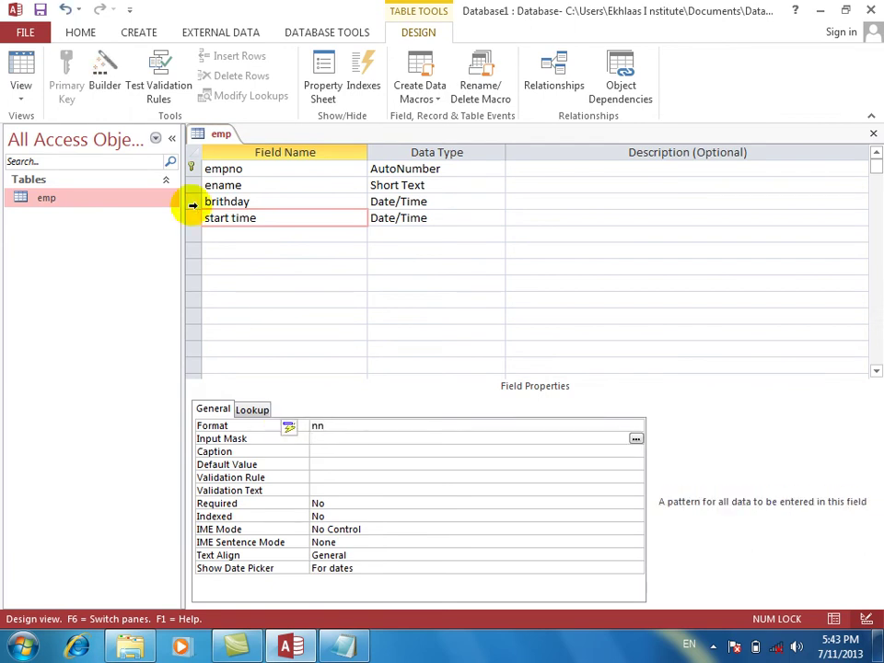
{"action": "left_click", "coordinate": [22, 64]}
{"action": "key", "text": "Return"}
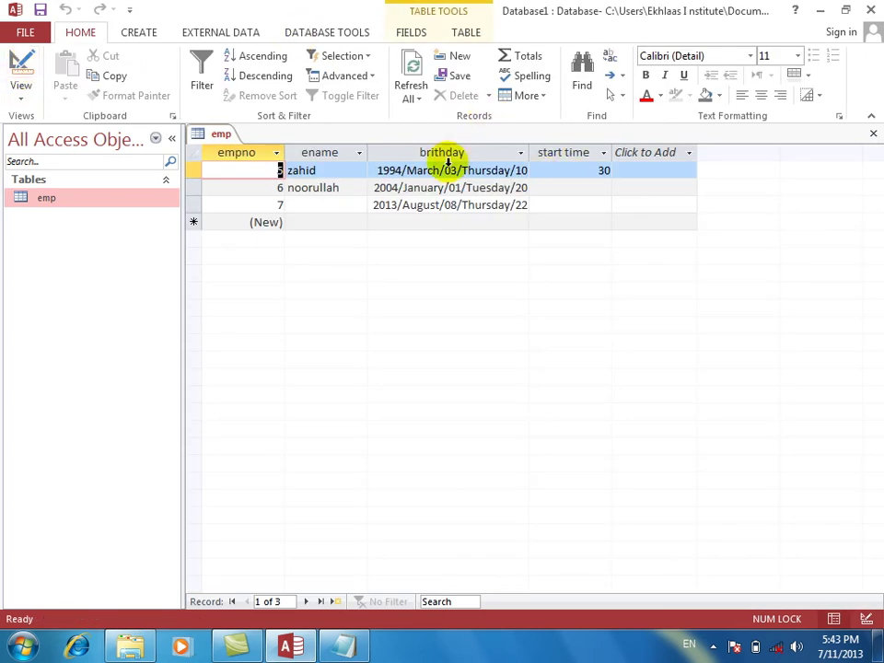
Change the start time Format to ss, save, and view the seconds (25).
{"action": "left_click", "coordinate": [36, 76]}
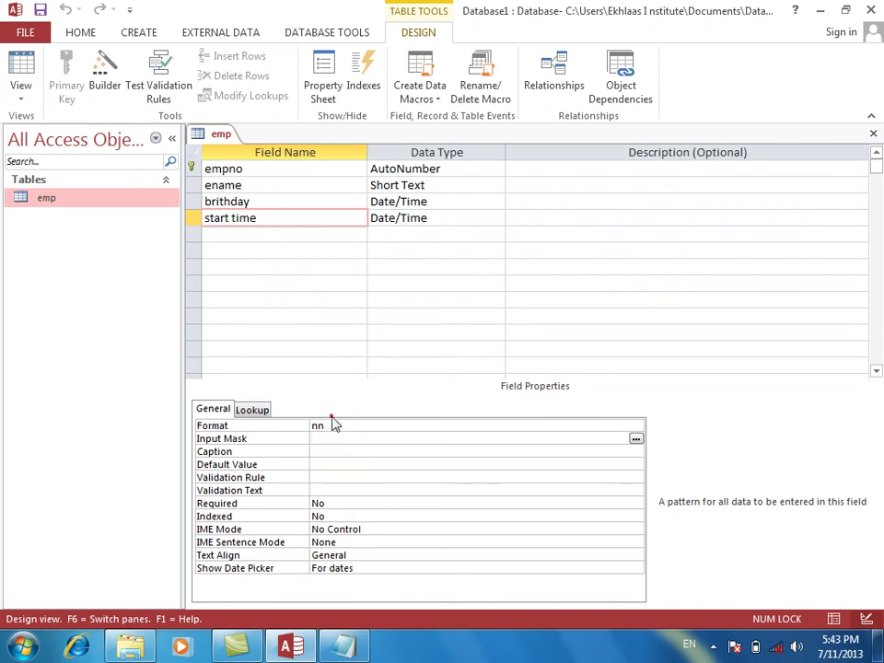
{"action": "double_click", "coordinate": [332, 424]}
{"action": "type", "text": "ss"}
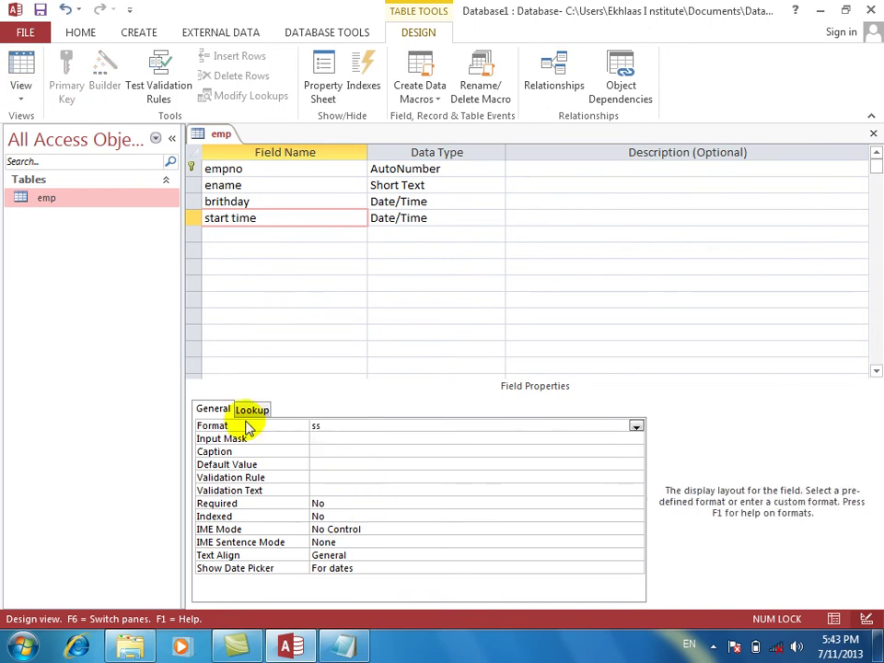
{"action": "key", "text": "Return"}
{"action": "left_click", "coordinate": [25, 57]}
{"action": "key", "text": "Return"}
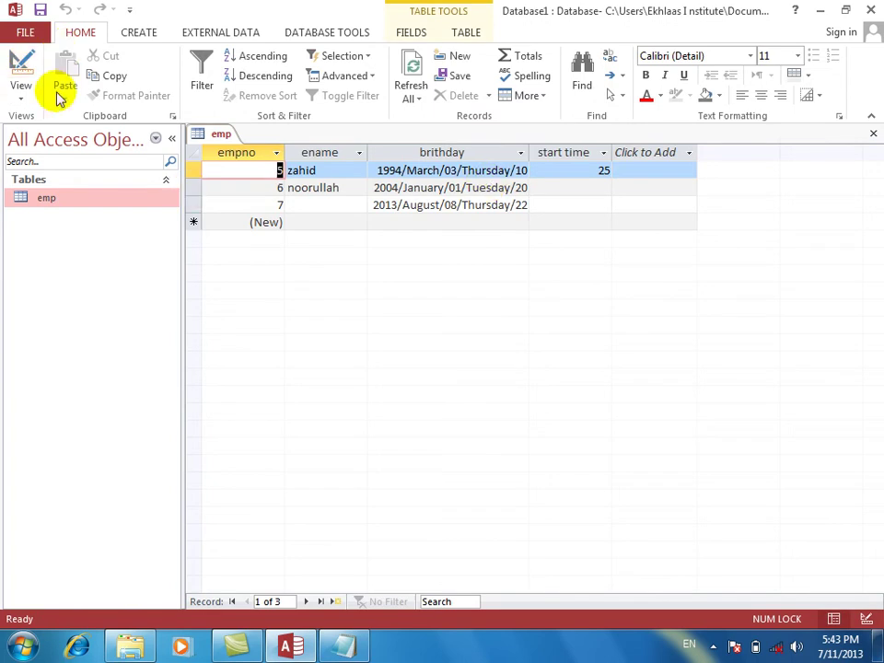
Return to Design view and select the start time Format value for editing.
{"action": "left_click", "coordinate": [20, 69]}
{"action": "left_click", "coordinate": [358, 424]}
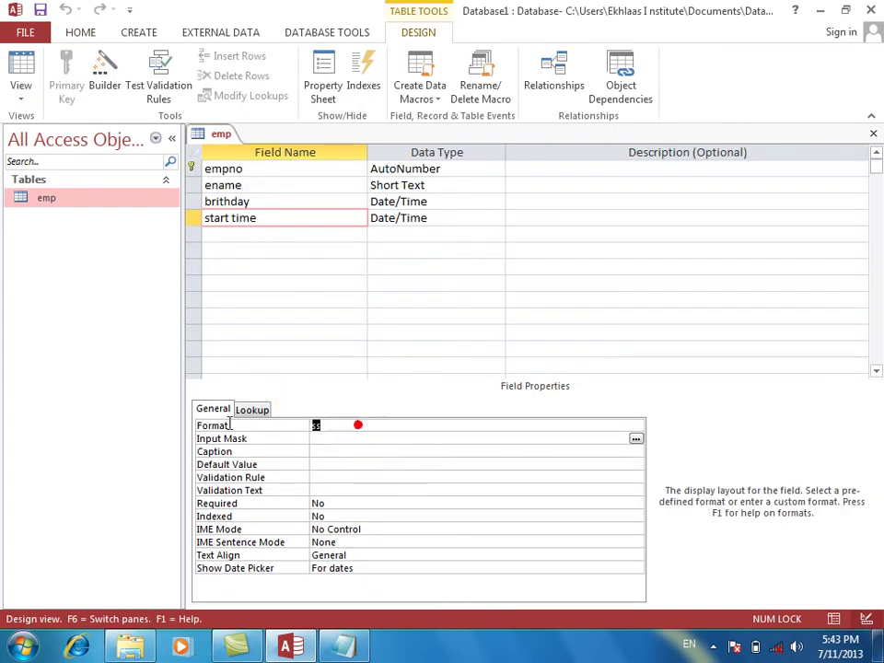
{"action": "left_click", "coordinate": [224, 427]}
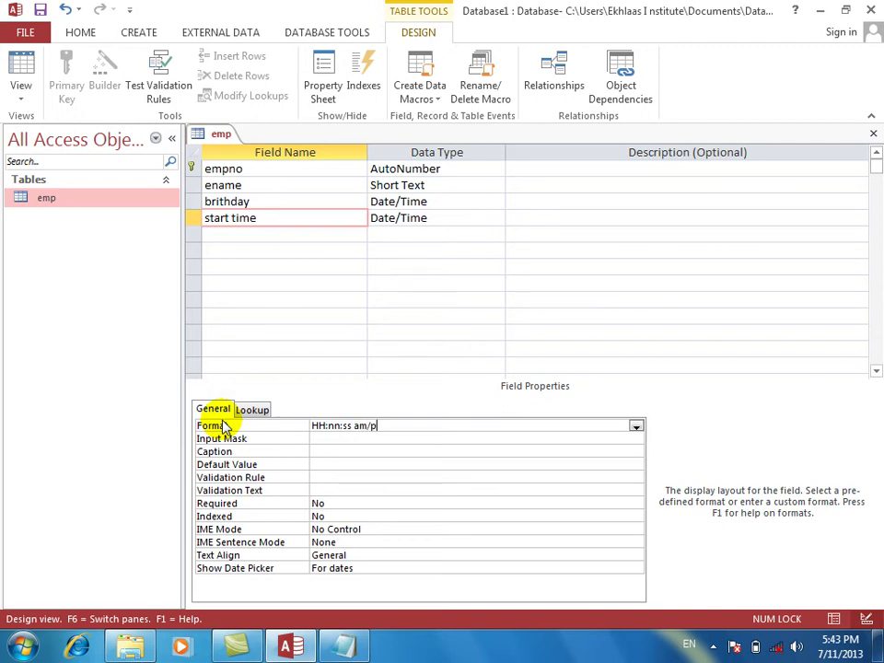
Confirm the hh:nn:ss am/pm start time format, save, and check start times in Datasheet View.
{"action": "type", "text": "m"}
{"action": "key", "text": "Return"}
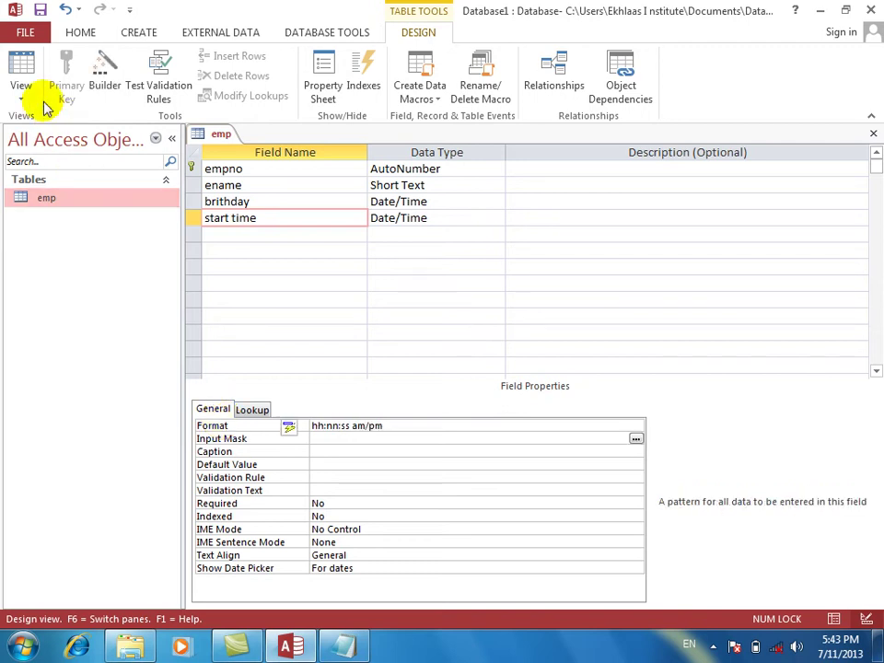
{"action": "left_click", "coordinate": [31, 61]}
{"action": "key", "text": "Return"}
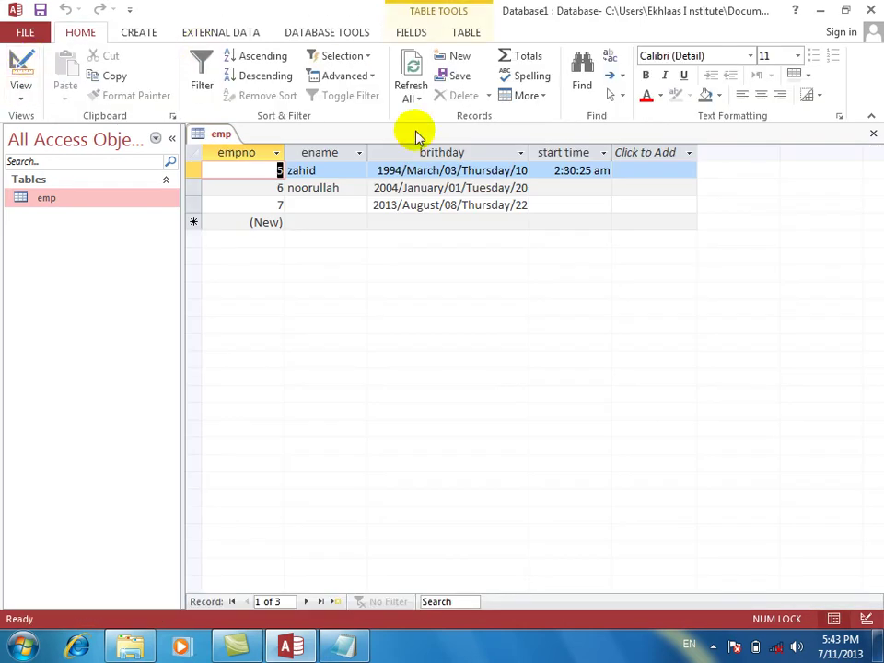
{"action": "left_click", "coordinate": [561, 188]}
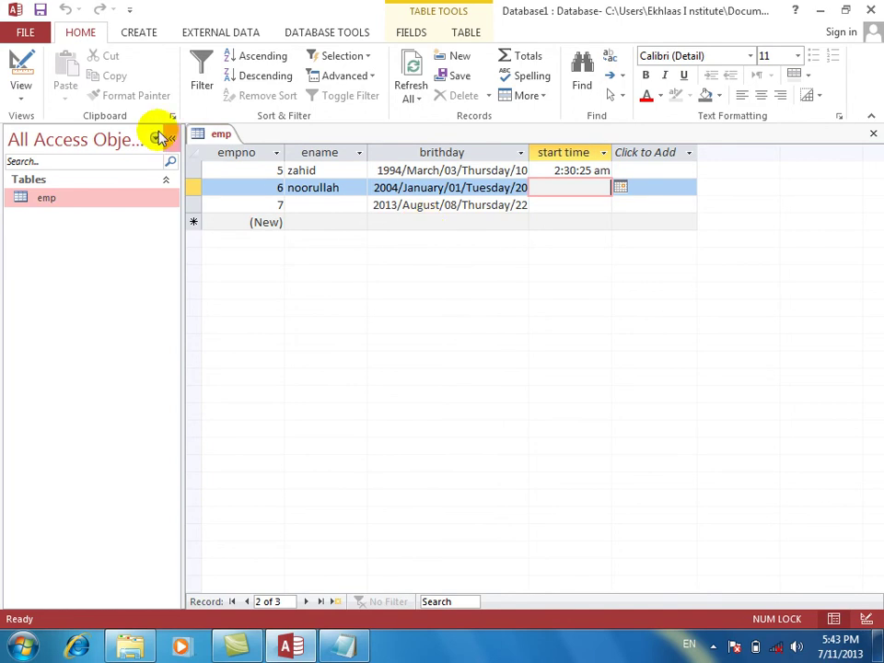
Back in Design View, clear the start time field's Format value.
{"action": "left_click", "coordinate": [19, 63]}
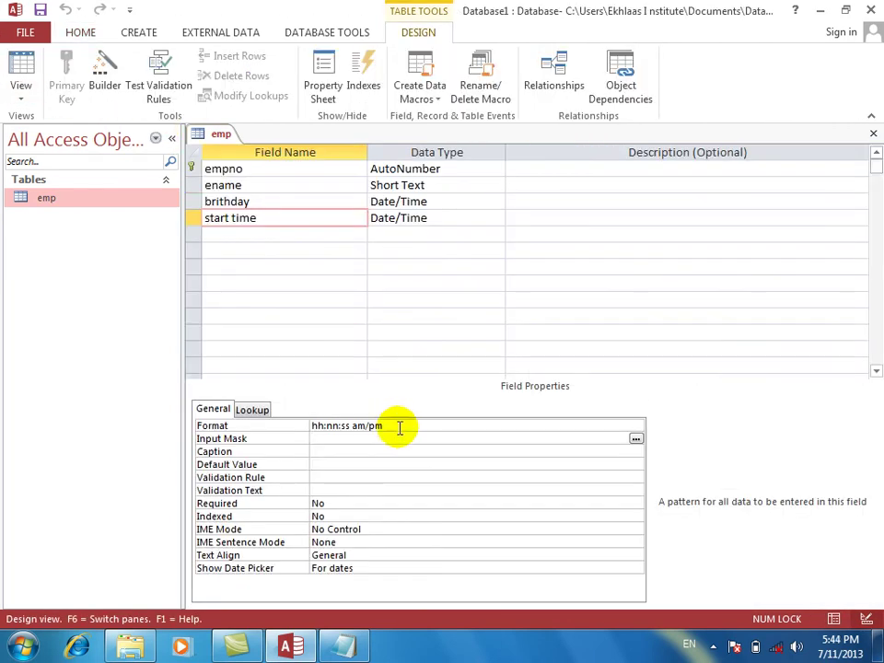
{"action": "left_click", "coordinate": [370, 425]}
{"action": "key", "text": "F2"}
{"action": "key", "text": "Delete"}
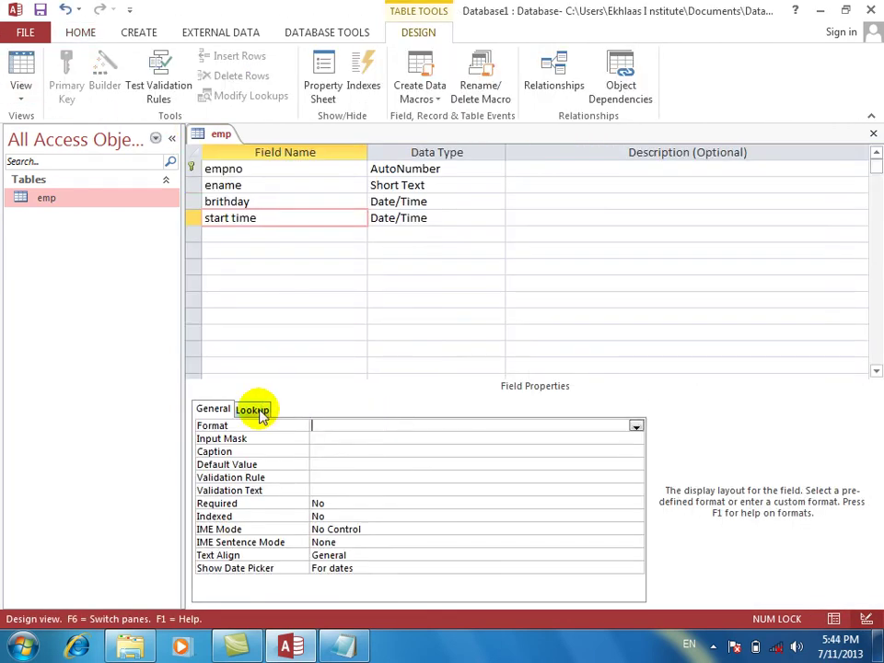
{"action": "left_click", "coordinate": [363, 439]}
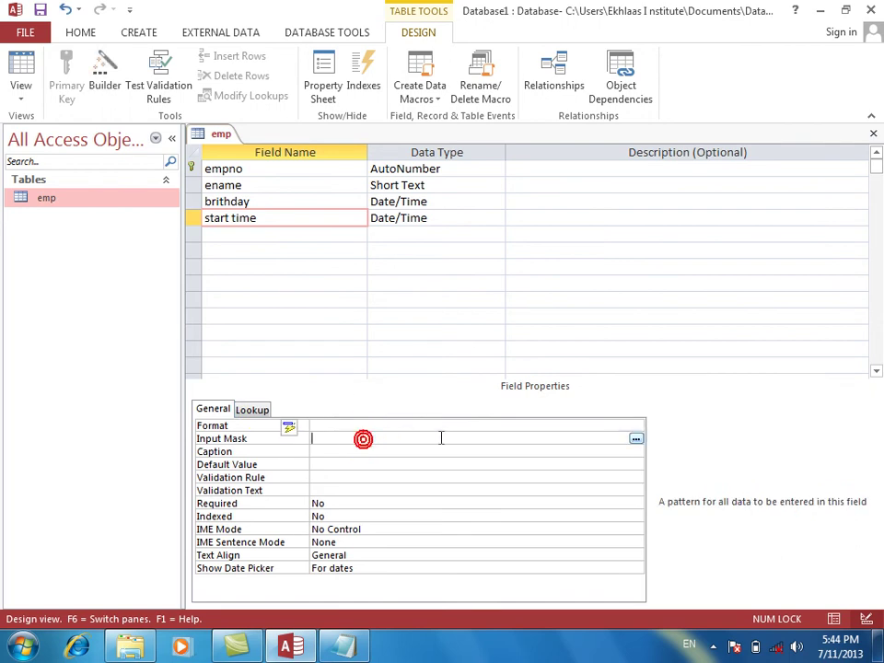
Save the table for the birthday Input Mask Wizard, preview masks, and cancel without applying one.
{"action": "left_click", "coordinate": [266, 202]}
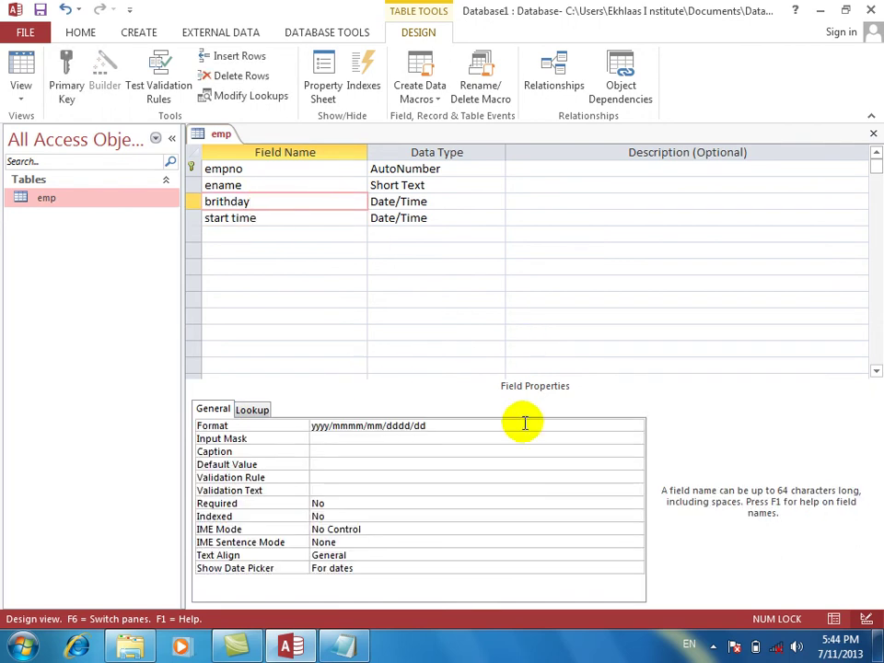
{"action": "left_click", "coordinate": [452, 451]}
{"action": "left_click", "coordinate": [454, 439]}
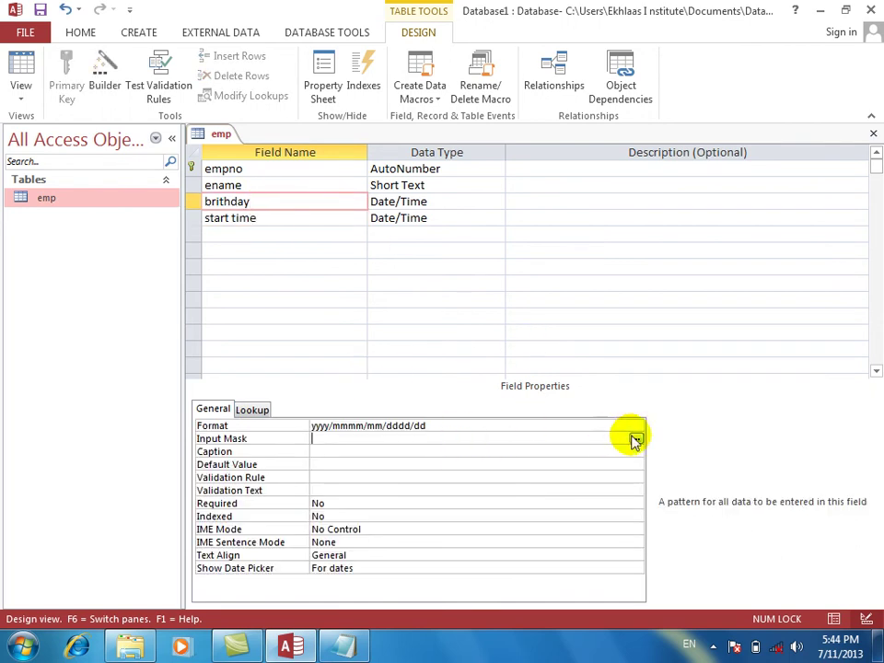
{"action": "left_click", "coordinate": [633, 438]}
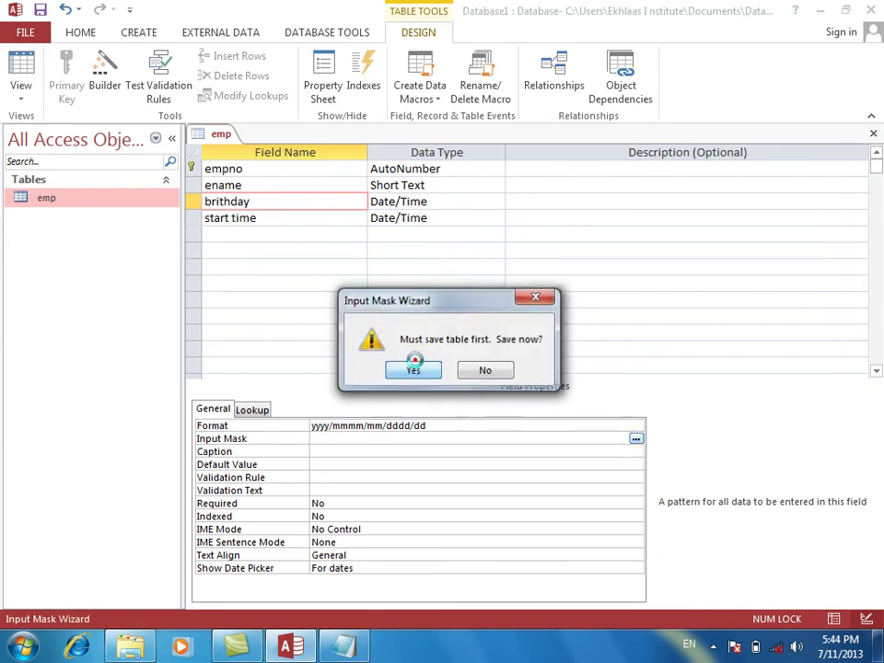
{"action": "left_click", "coordinate": [413, 368]}
{"action": "left_click", "coordinate": [454, 257]}
{"action": "left_click", "coordinate": [450, 293]}
{"action": "left_click", "coordinate": [369, 271]}
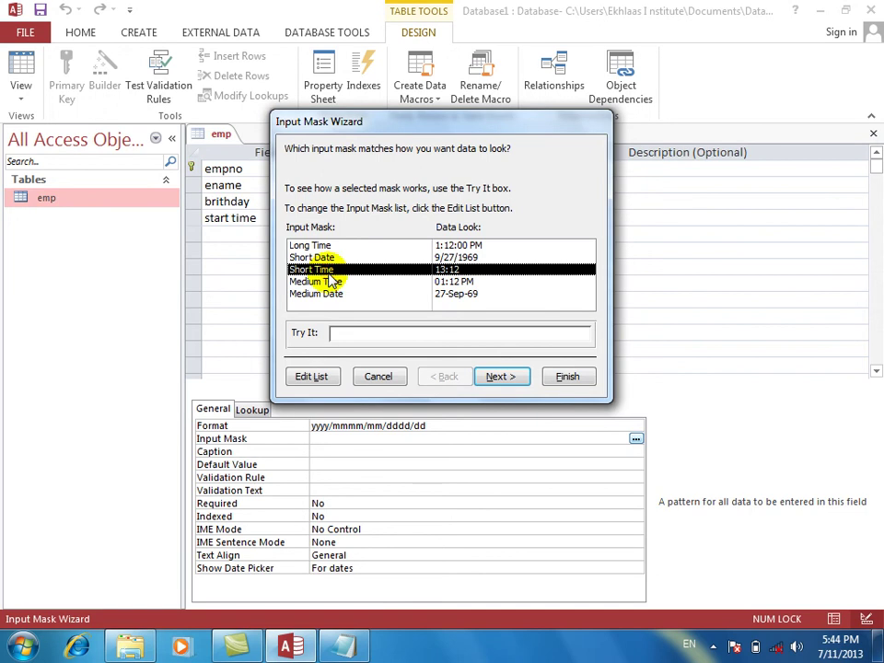
{"action": "left_click", "coordinate": [378, 375]}
Delete the birthday field's yyyy/mmmm/mm/dddd/dd Format value.
{"action": "left_click", "coordinate": [448, 425]}
{"action": "left_click_drag", "start_coordinate": [448, 425], "coordinate": [260, 426]}
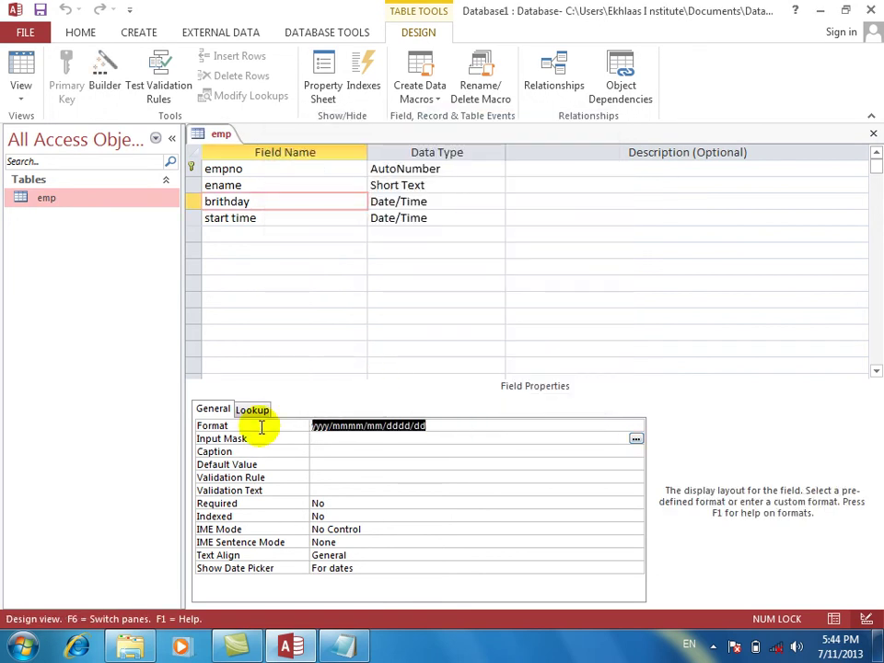
{"action": "key", "text": "Delete"}
{"action": "left_click", "coordinate": [334, 440]}
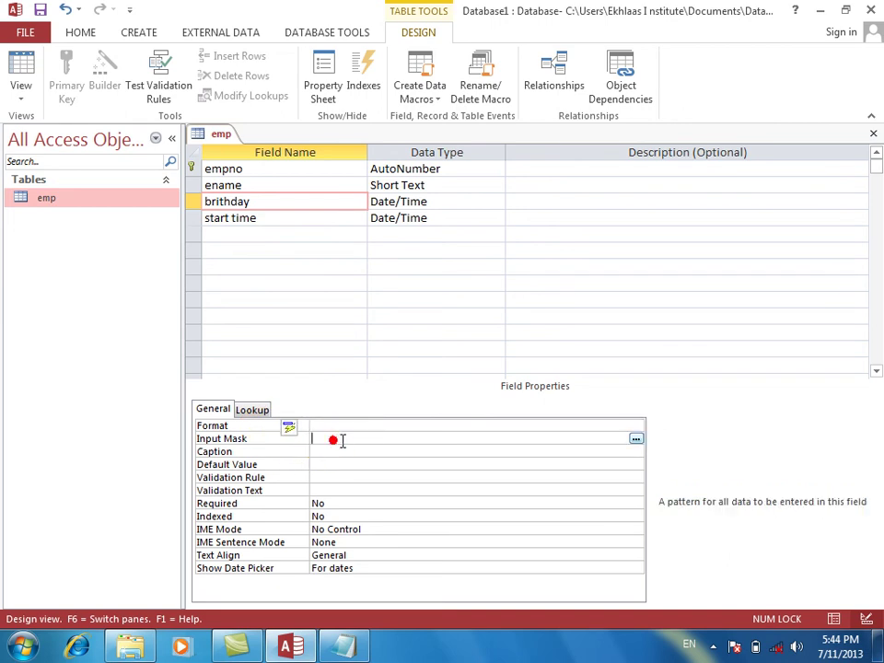
Set the birthday field's Default Value to =Now().
{"action": "left_click", "coordinate": [353, 452]}
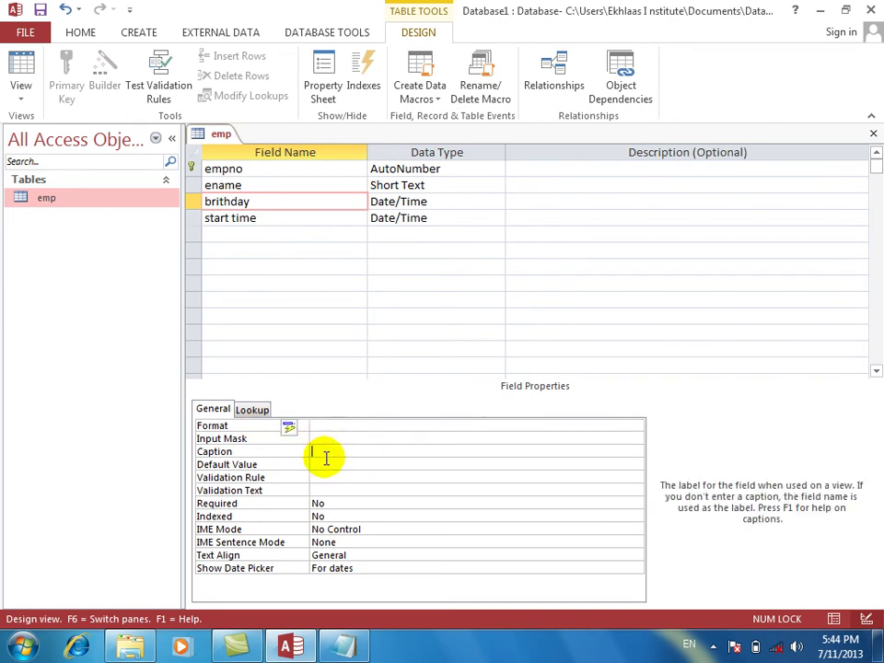
{"action": "left_click", "coordinate": [326, 467]}
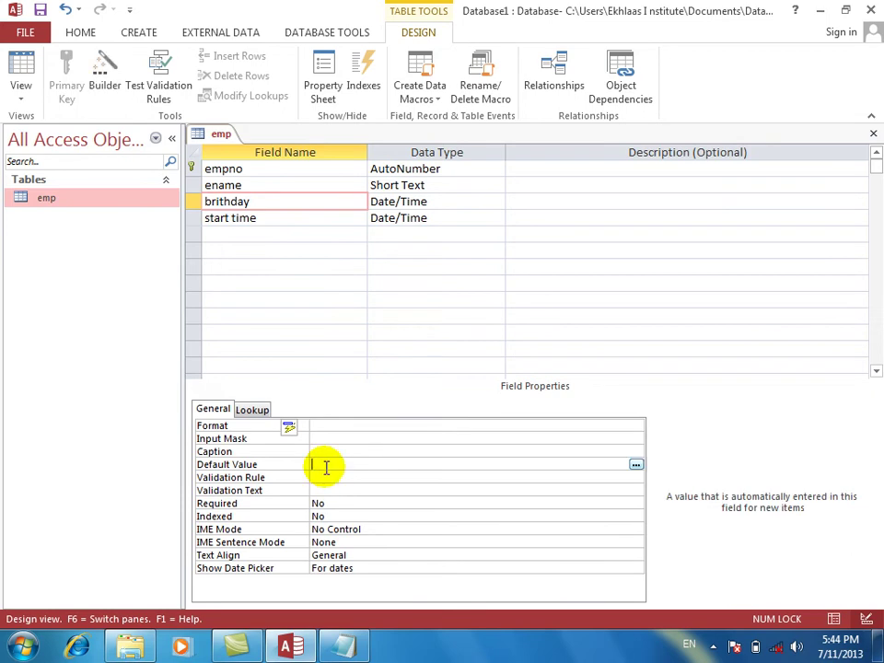
{"action": "type", "text": "=now()"}
{"action": "key", "text": "Return"}
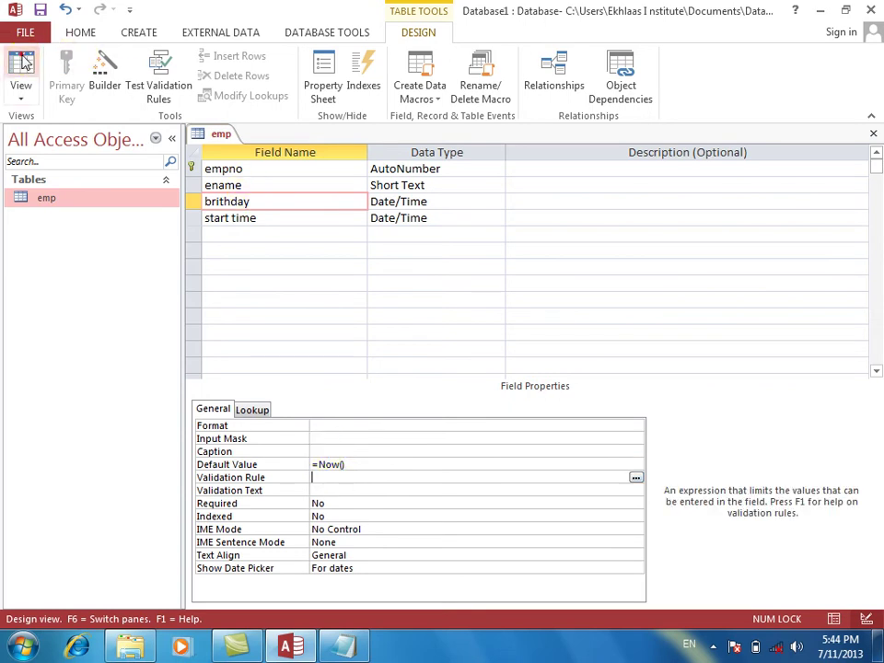
Save the table and enter several test records in Datasheet View to check the =Now() default.
{"action": "left_click", "coordinate": [25, 63]}
{"action": "key", "text": "Return"}
{"action": "key", "text": "Tab"}
{"action": "key", "text": "Tab"}
{"action": "key", "text": "Down"}
{"action": "key", "text": "Down"}
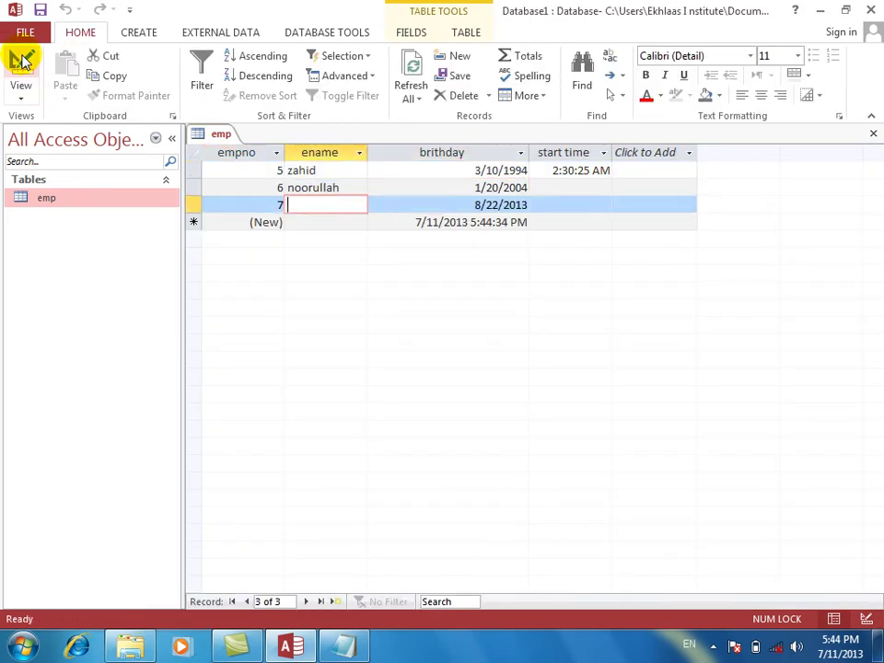
{"action": "key", "text": "Tab"}
{"action": "key", "text": "Tab"}
{"action": "key", "text": "Tab"}
{"action": "type", "text": "dfsaf"}
{"action": "key", "text": "Tab"}
{"action": "key", "text": "Tab"}
{"action": "key", "text": "Down"}
{"action": "key", "text": "shift+Tab"}
{"action": "key", "text": "shift+Tab"}
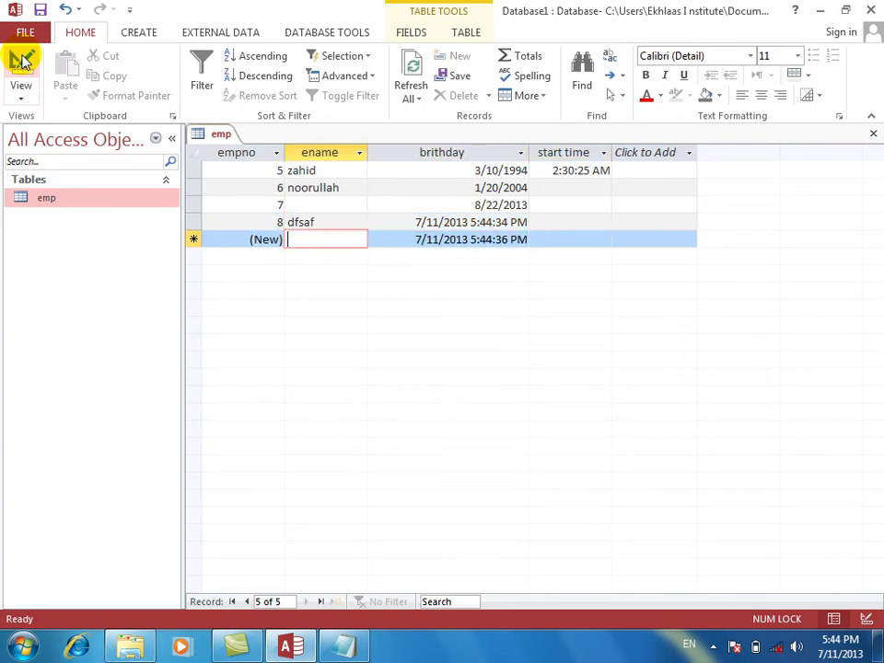
{"action": "type", "text": "das"}
{"action": "key", "text": "Down"}
{"action": "type", "text": "dsf"}
{"action": "key", "text": "Down"}
{"action": "type", "text": "af"}
{"action": "key", "text": "Down"}
{"action": "type", "text": "fdsfsa"}
{"action": "key", "text": "Down"}
{"action": "type", "text": "fdsas"}
{"action": "key", "text": "Down"}
{"action": "type", "text": "asf"}
{"action": "key", "text": "Down"}
{"action": "type", "text": "dssa"}
{"action": "key", "text": "Down"}
{"action": "type", "text": "f"}
{"action": "key", "text": "Down"}
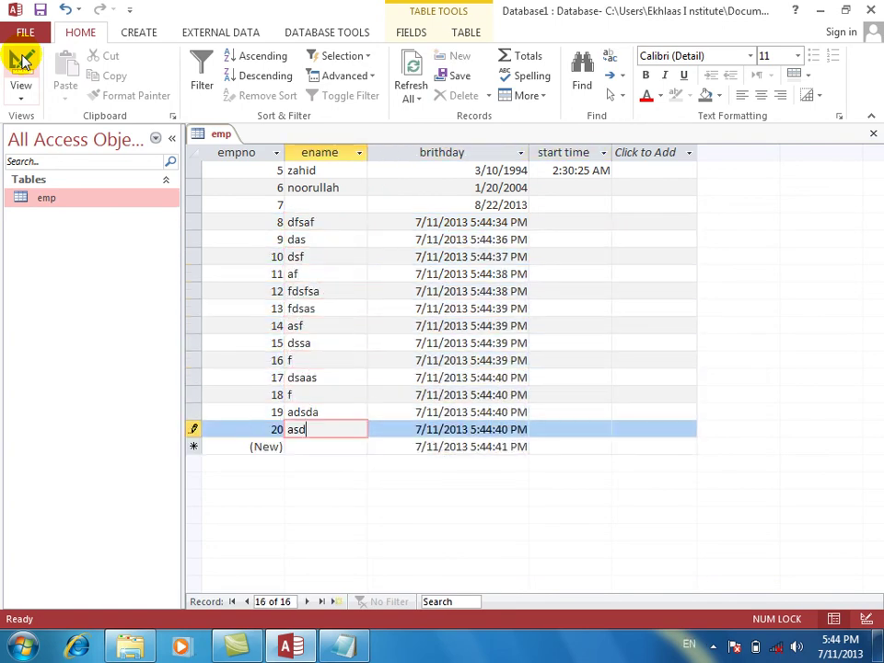
Select and delete all emp records, then return to Design View.
{"action": "left_click_drag", "start_coordinate": [190, 170], "coordinate": [225, 426]}
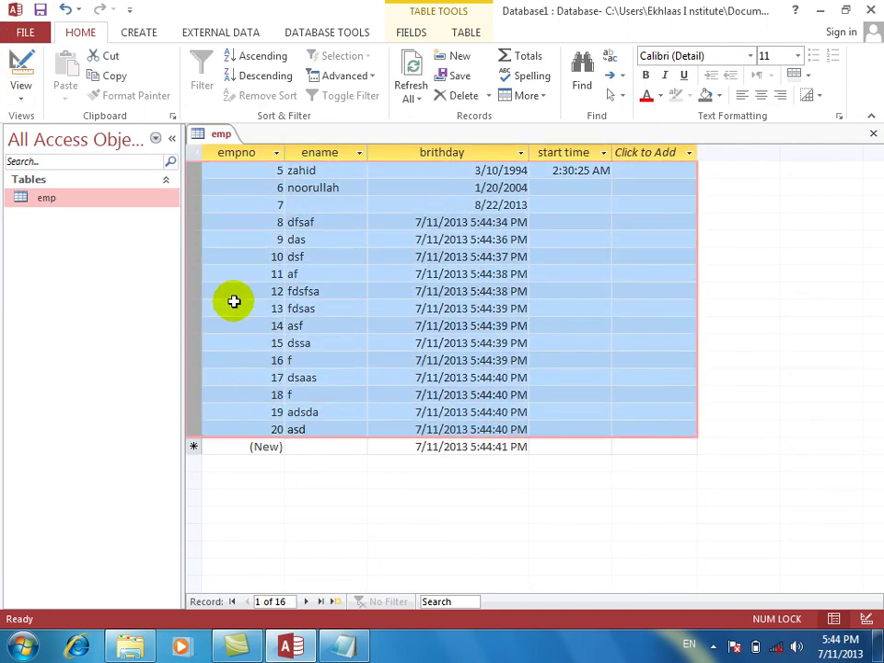
{"action": "right_click", "coordinate": [234, 298]}
{"action": "left_click", "coordinate": [192, 165]}
{"action": "left_click_drag", "start_coordinate": [190, 165], "coordinate": [197, 430]}
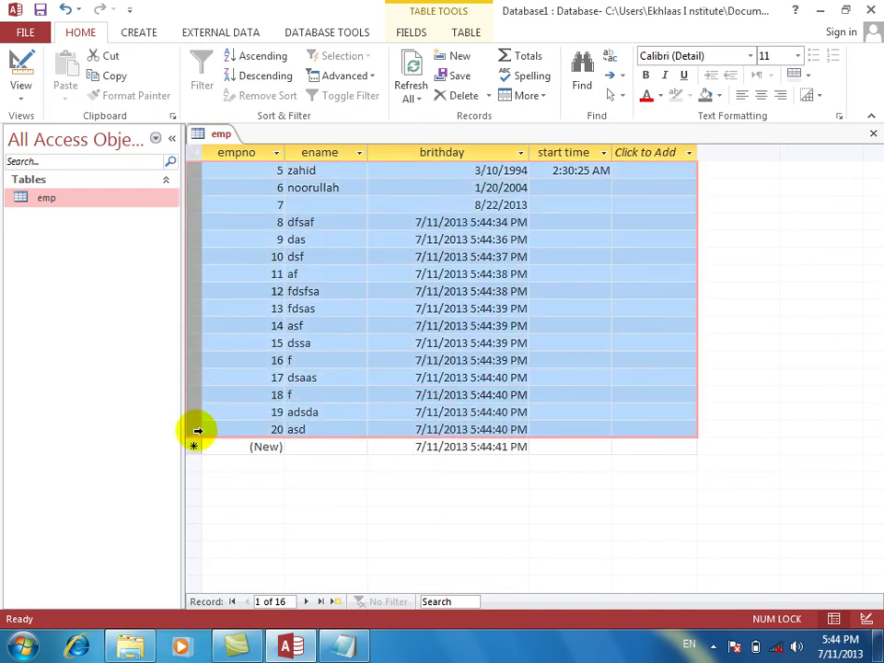
{"action": "key", "text": "Delete"}
{"action": "key", "text": "Return"}
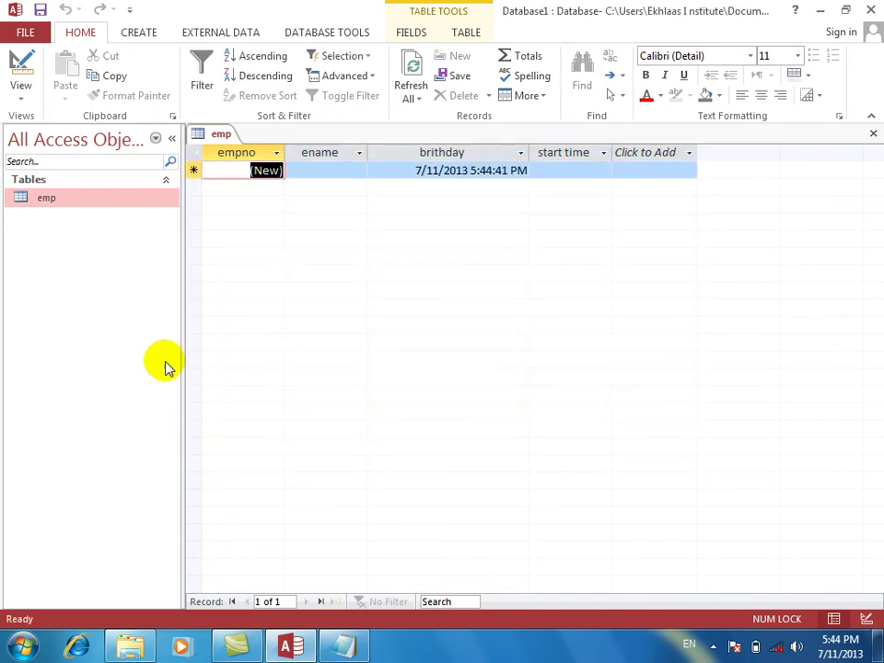
{"action": "left_click", "coordinate": [20, 67]}
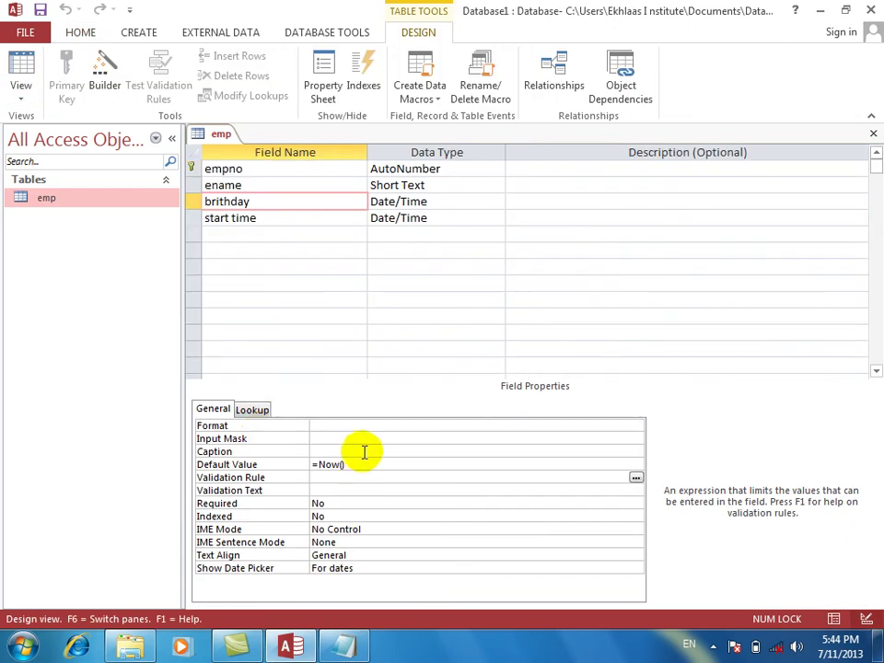
Delete the birthday field's =Now() default value.
{"action": "left_click", "coordinate": [362, 466]}
{"action": "key", "text": "Delete"}
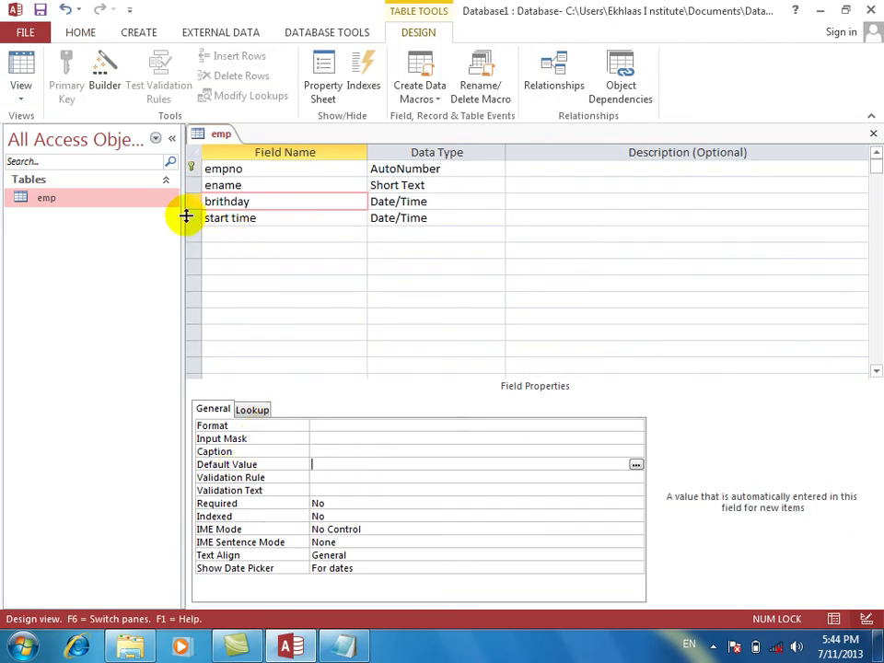
{"action": "left_click", "coordinate": [253, 202]}
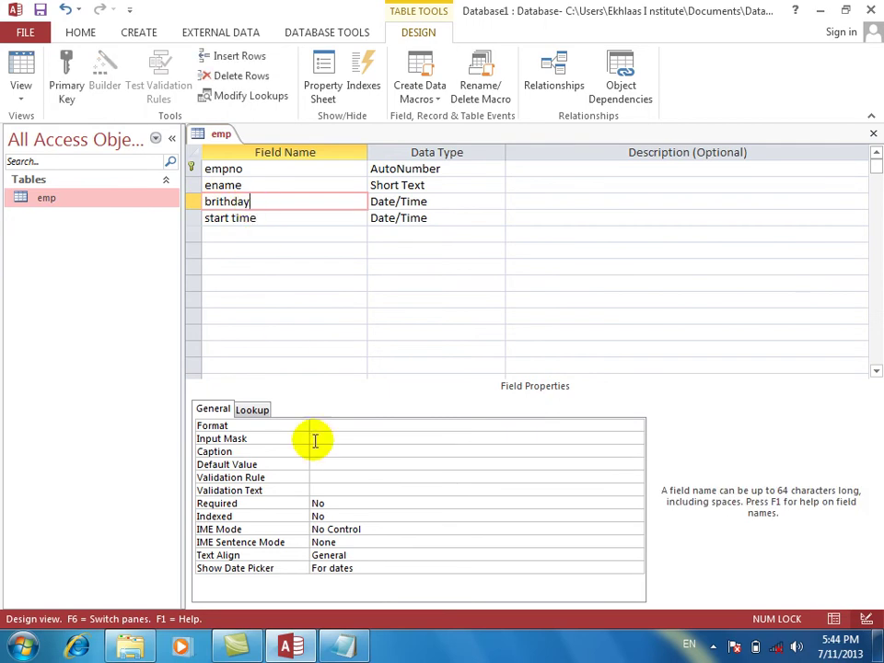
Enter the birthday validation rule >7/11/2013 in the Zoom editor.
{"action": "left_click", "coordinate": [326, 477]}
{"action": "type", "text": ">"}
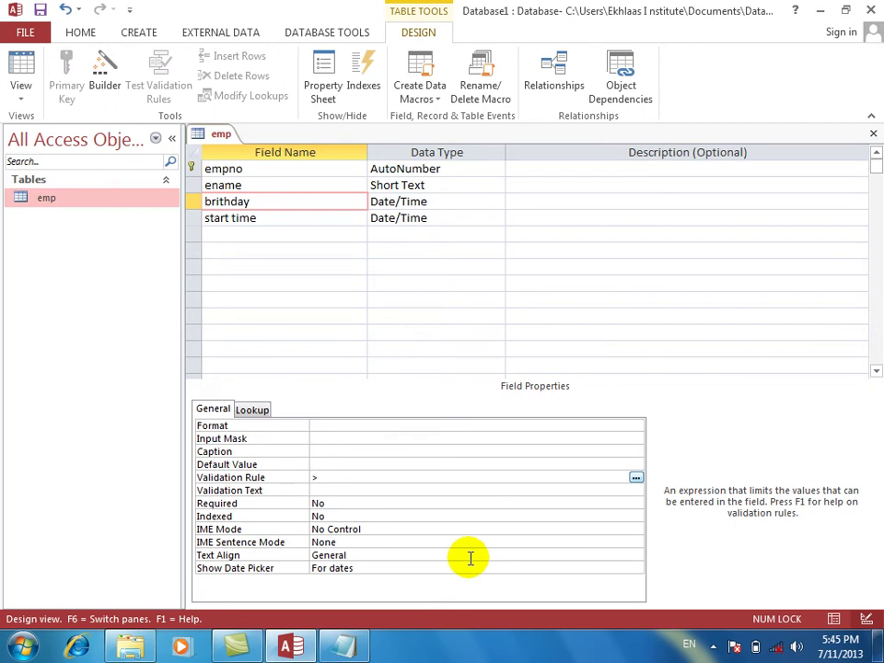
{"action": "right_click", "coordinate": [362, 477]}
{"action": "left_click", "coordinate": [406, 511]}
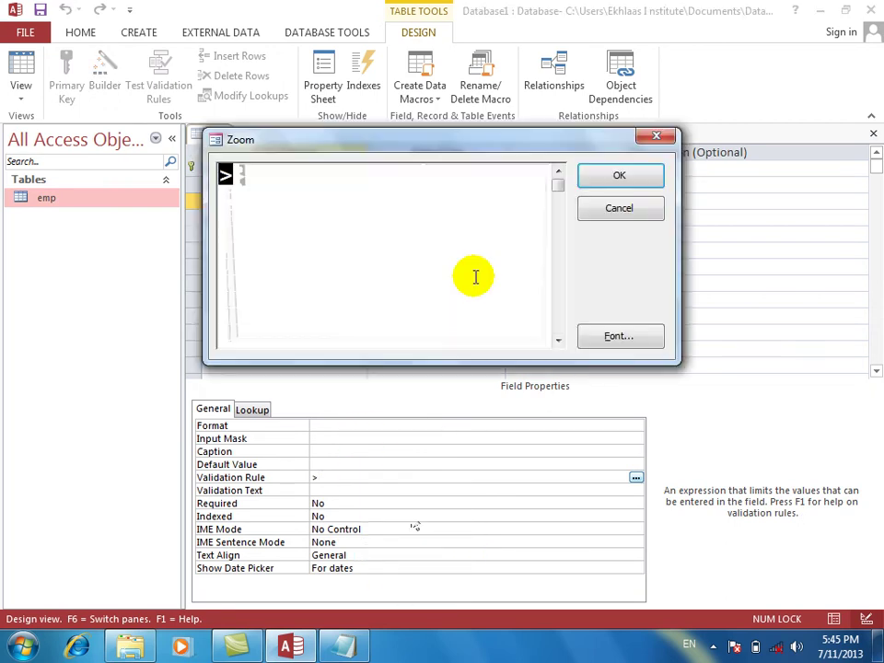
{"action": "left_click", "coordinate": [411, 227]}
{"action": "key", "text": "BackSpace"}
{"action": "type", "text": "\"lkdasjfd"}
{"action": "key", "text": "BackSpace"}
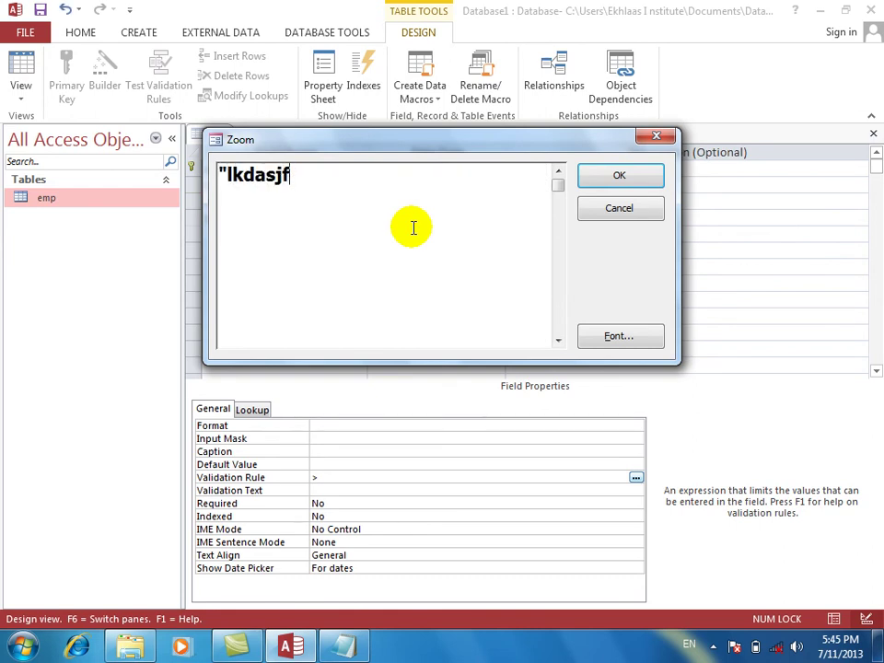
{"action": "key", "text": "BackSpace"}
{"action": "key", "text": "BackSpace"}
{"action": "key", "text": "BackSpace"}
{"action": "key", "text": "BackSpace"}
{"action": "key", "text": "BackSpace"}
{"action": "key", "text": "BackSpace"}
{"action": "key", "text": "BackSpace"}
{"action": "key", "text": "BackSpace"}
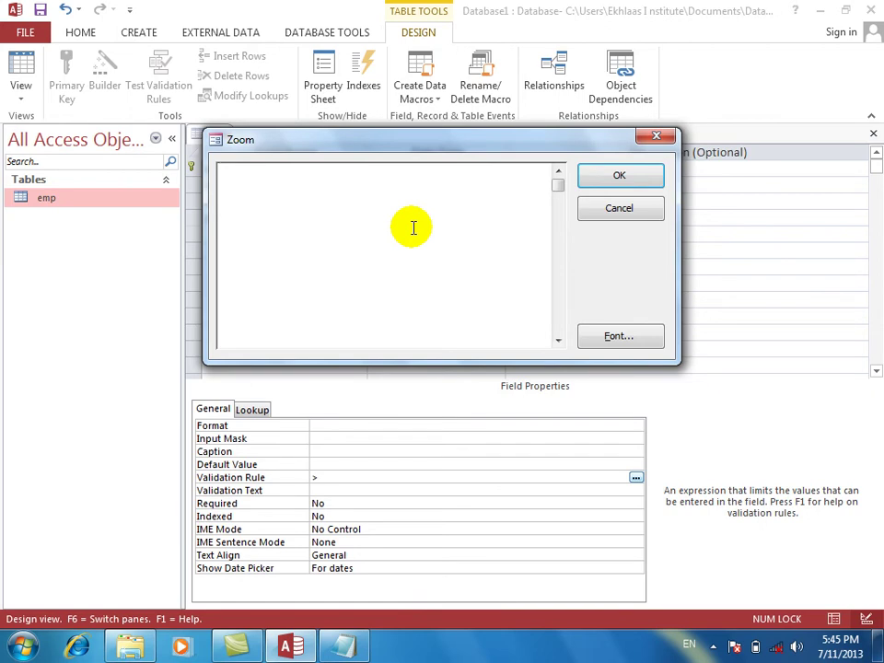
{"action": "type", "text": "#"}
{"action": "key", "text": "BackSpace"}
{"action": "type", "text": ">"}
{"action": "type", "text": "2/"}
{"action": "key", "text": "BackSpace"}
{"action": "key", "text": "BackSpace"}
{"action": "type", "text": "7/11/"}
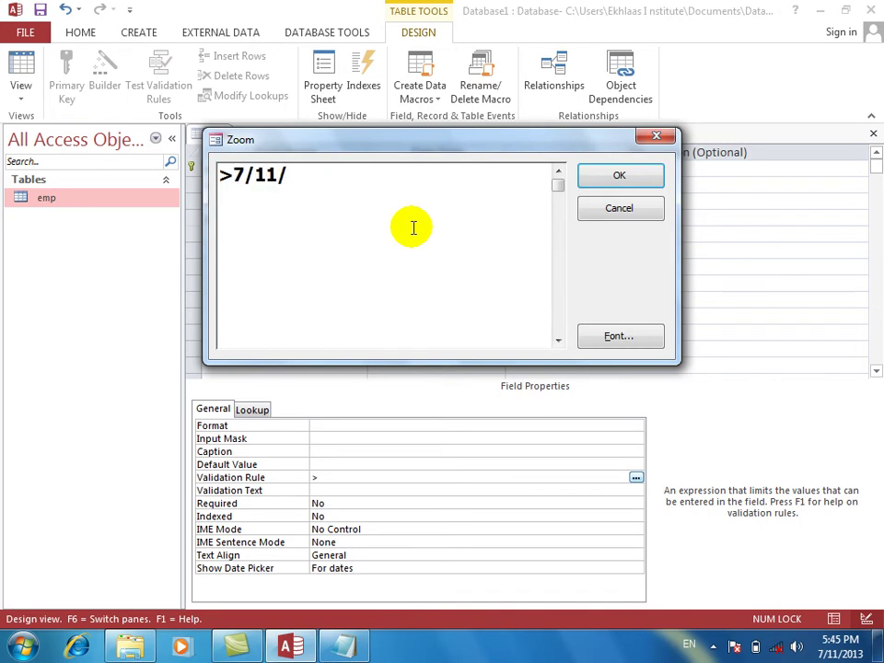
{"action": "type", "text": "2013"}
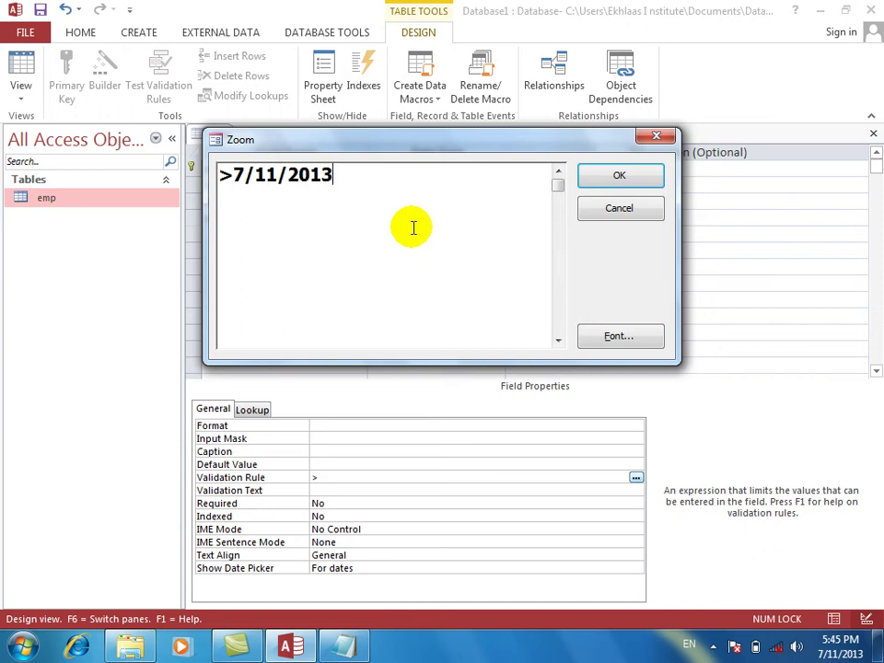
{"action": "key", "text": "Return"}
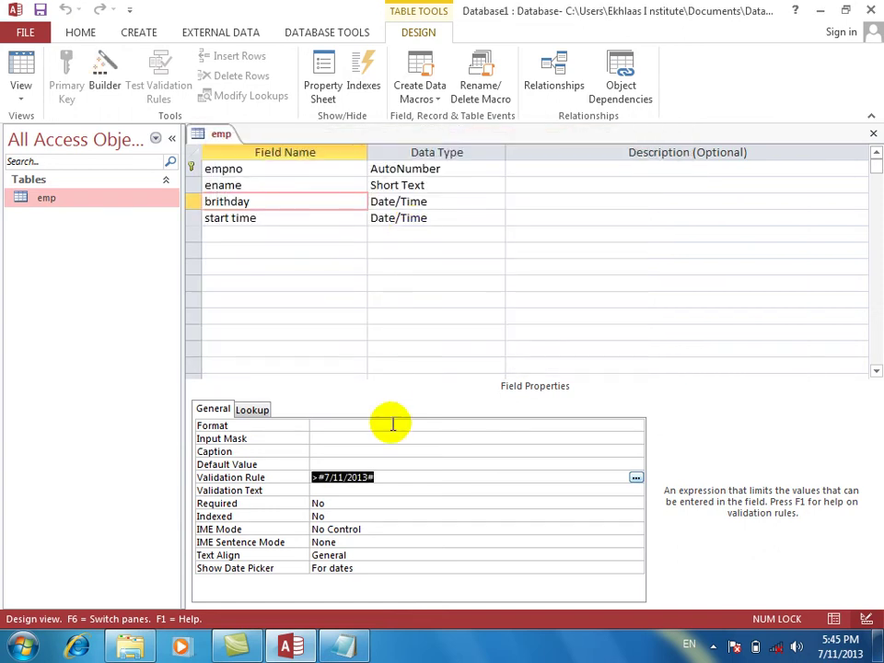
Select the birthday rule >#7/11/2013# and switch toward Datasheet View, raising the save prompt.
{"action": "right_click", "coordinate": [395, 502]}
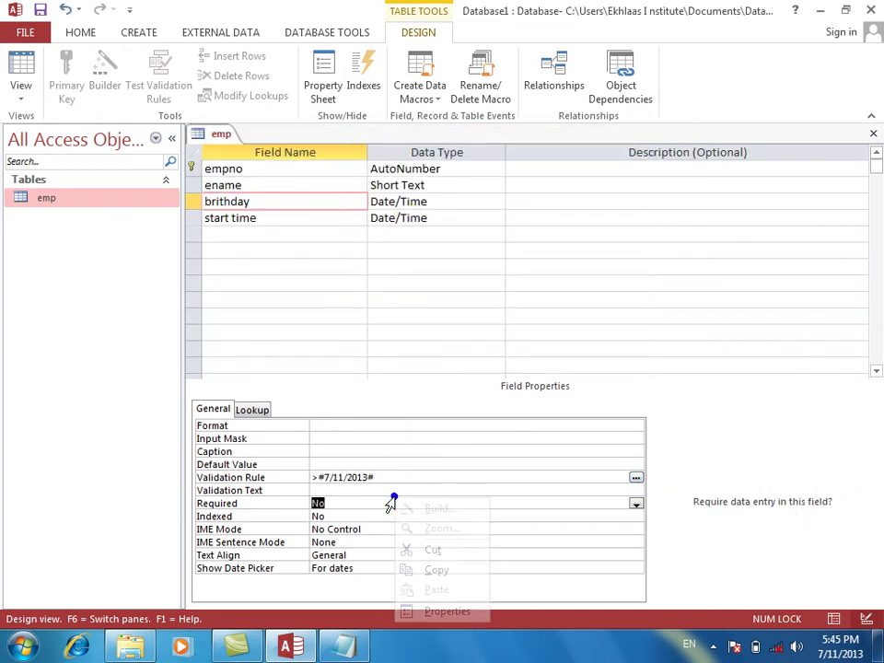
{"action": "left_click", "coordinate": [327, 488]}
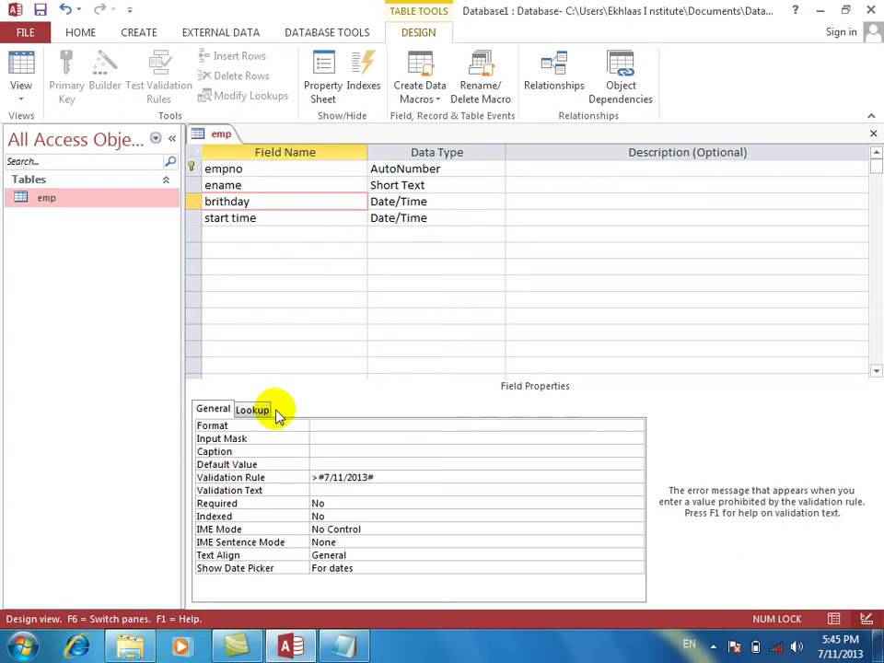
{"action": "left_click_drag", "start_coordinate": [388, 474], "coordinate": [300, 476]}
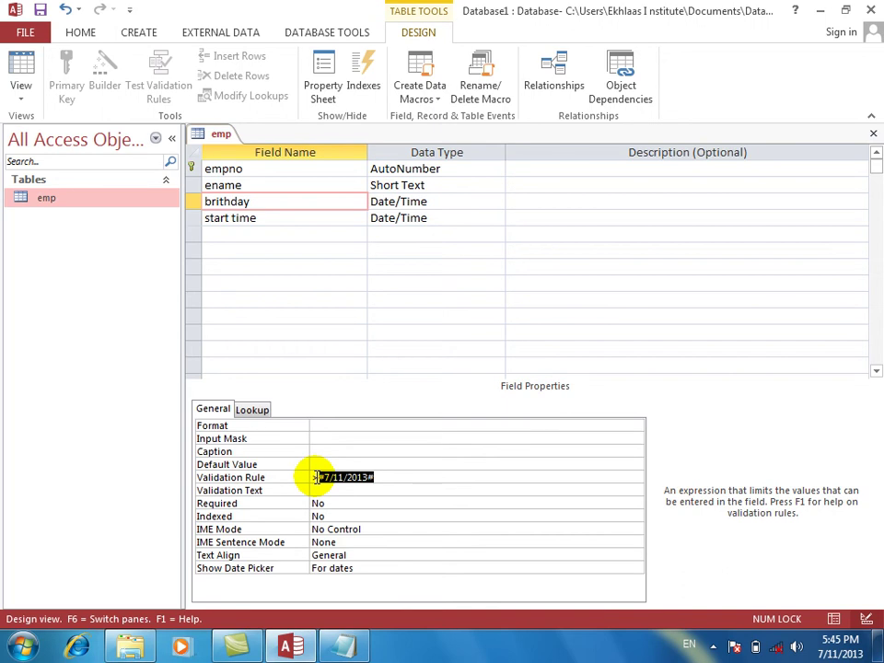
{"action": "left_click", "coordinate": [14, 69]}
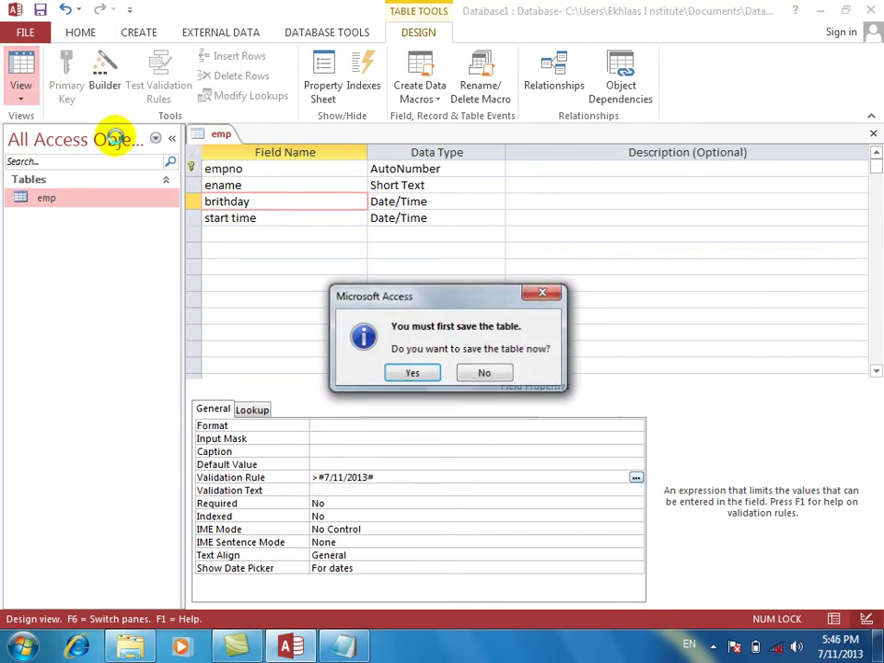
Save emp, start a new record with a name, and see birthday 7/5/2013 rejected.
{"action": "key", "text": "Return"}
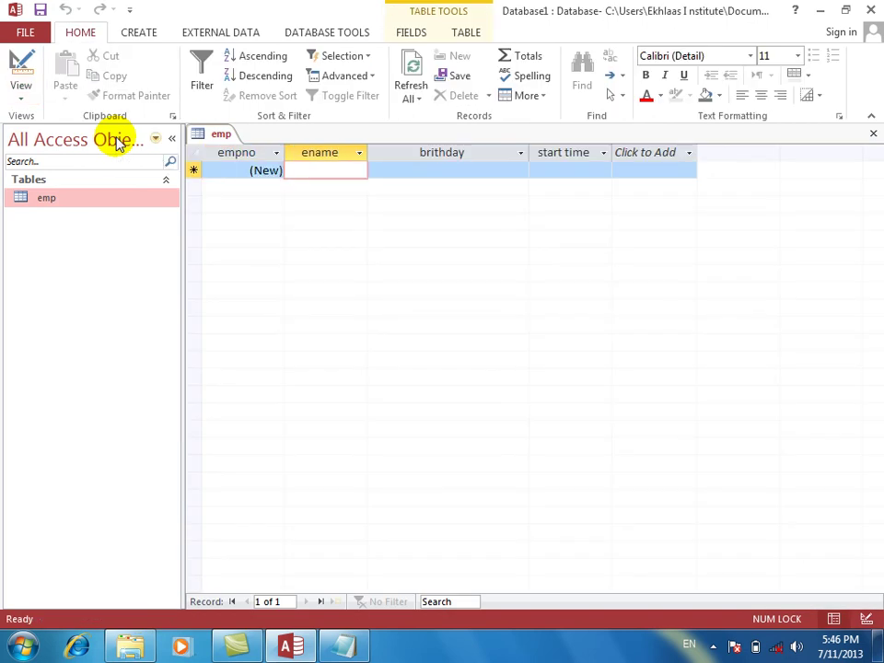
{"action": "type", "text": "noorullah"}
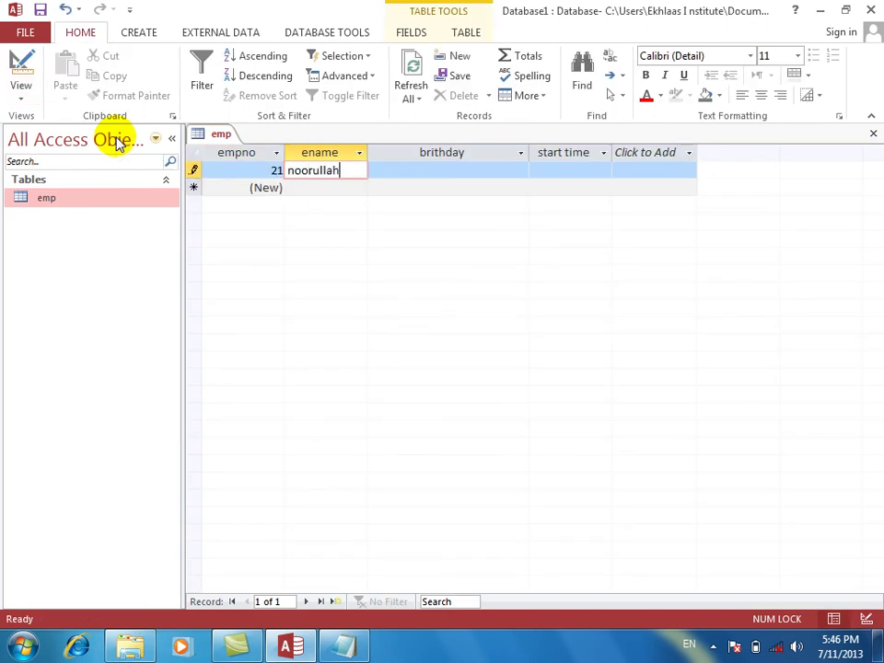
{"action": "key", "text": "Tab"}
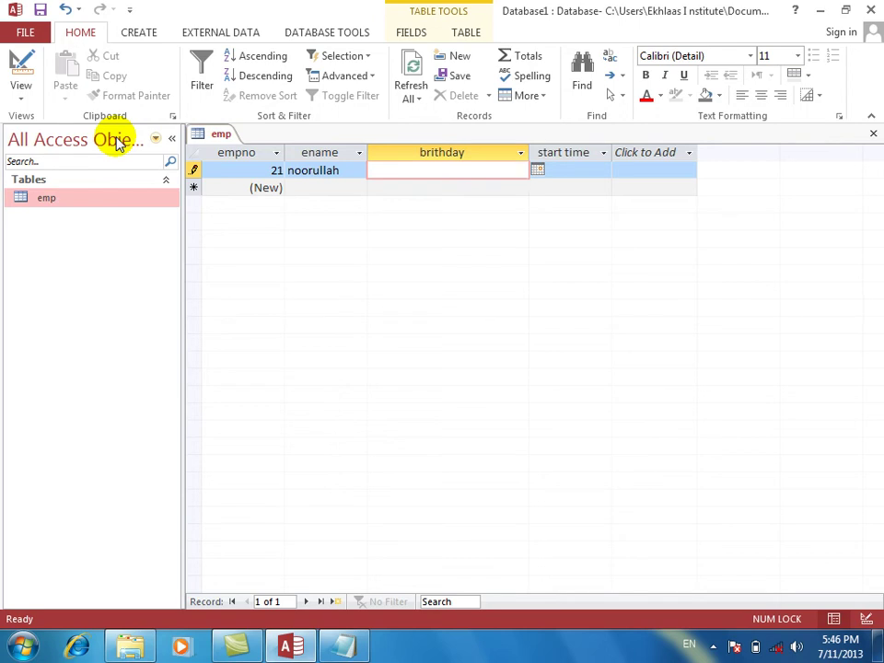
{"action": "type", "text": "7/5/2013"}
{"action": "key", "text": "Return"}
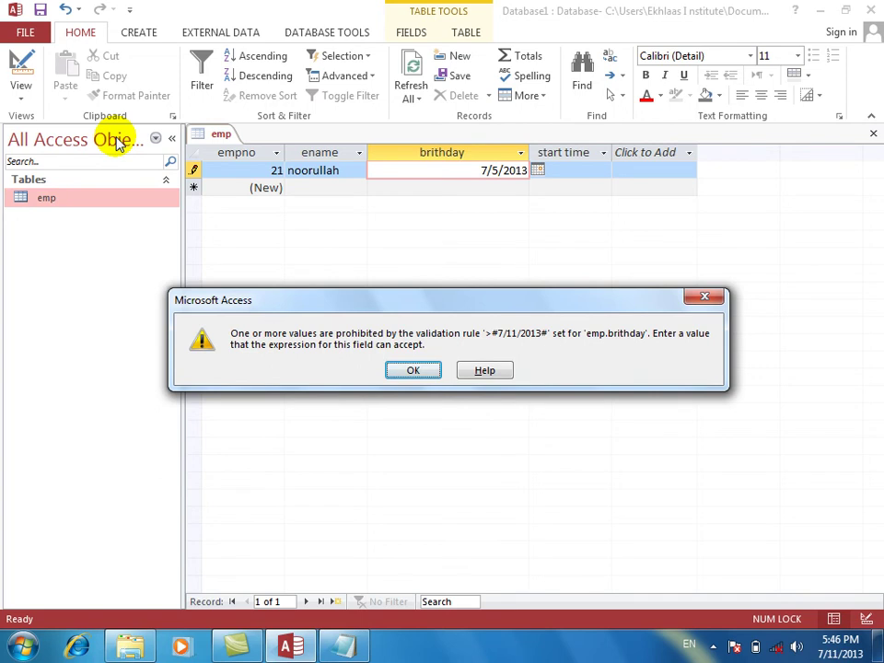
{"action": "key", "text": "Return"}
Correct the birthday to 7/12/2013 so the record is accepted.
{"action": "key", "text": "BackSpace"}
{"action": "key", "text": "BackSpace"}
{"action": "key", "text": "BackSpace"}
{"action": "key", "text": "BackSpace"}
{"action": "key", "text": "BackSpace"}
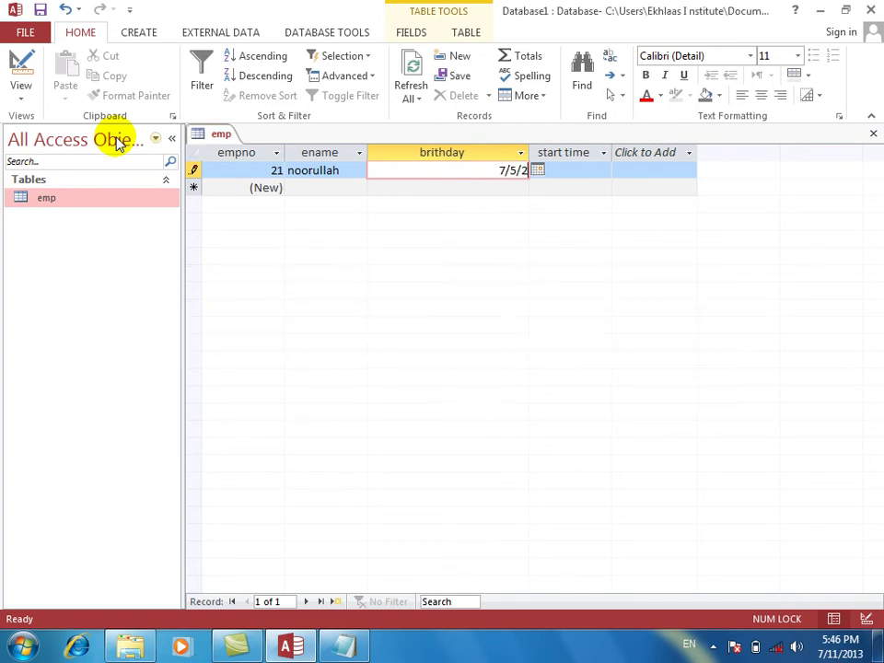
{"action": "key", "text": "BackSpace"}
{"action": "type", "text": "12/2013"}
{"action": "key", "text": "Tab"}
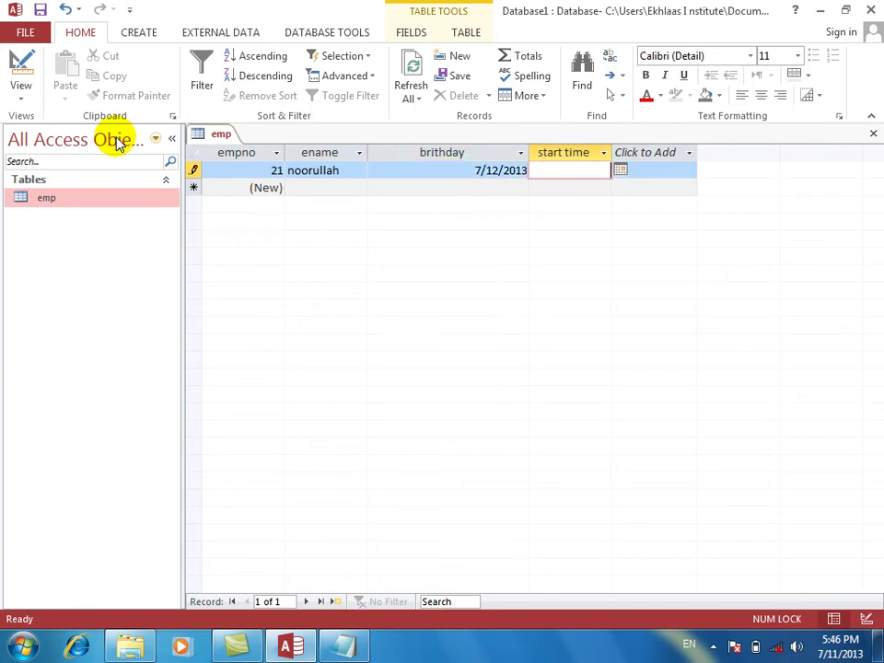
In Design View, change the birthday rule's operator from > to <.
{"action": "left_click", "coordinate": [20, 67]}
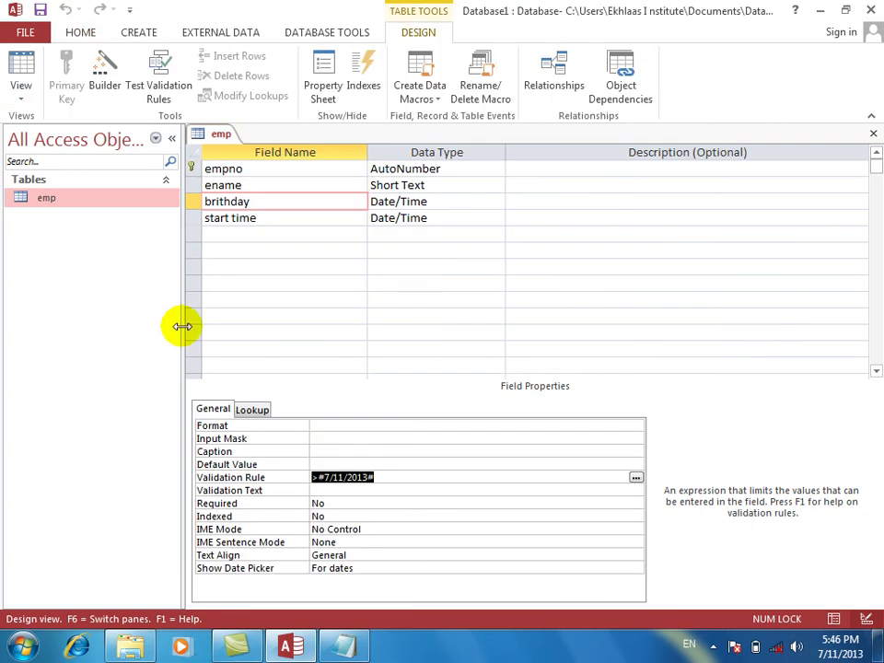
{"action": "left_click", "coordinate": [318, 477]}
{"action": "key", "text": "Delete"}
{"action": "type", "text": "<"}
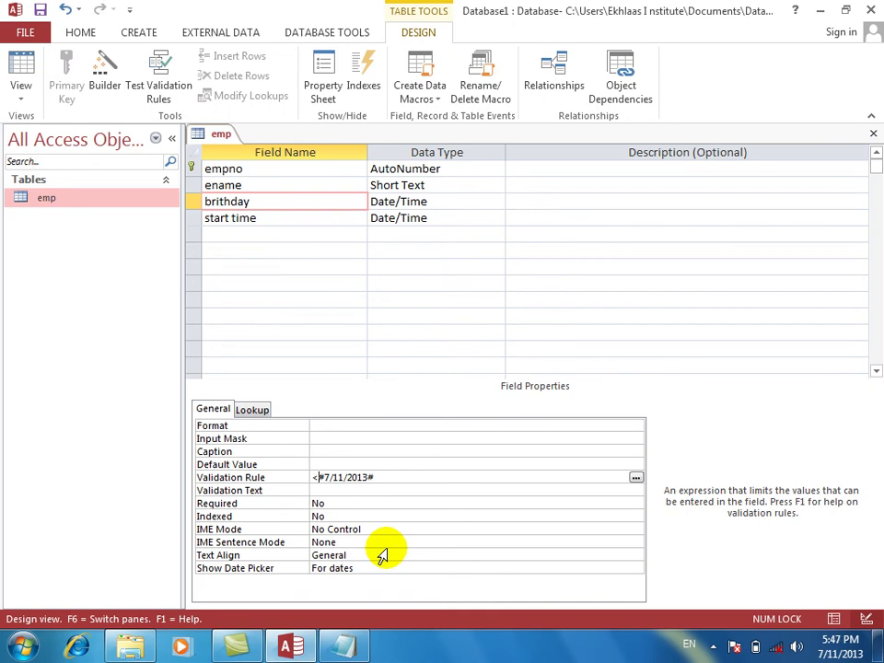
{"action": "key", "text": "Return"}
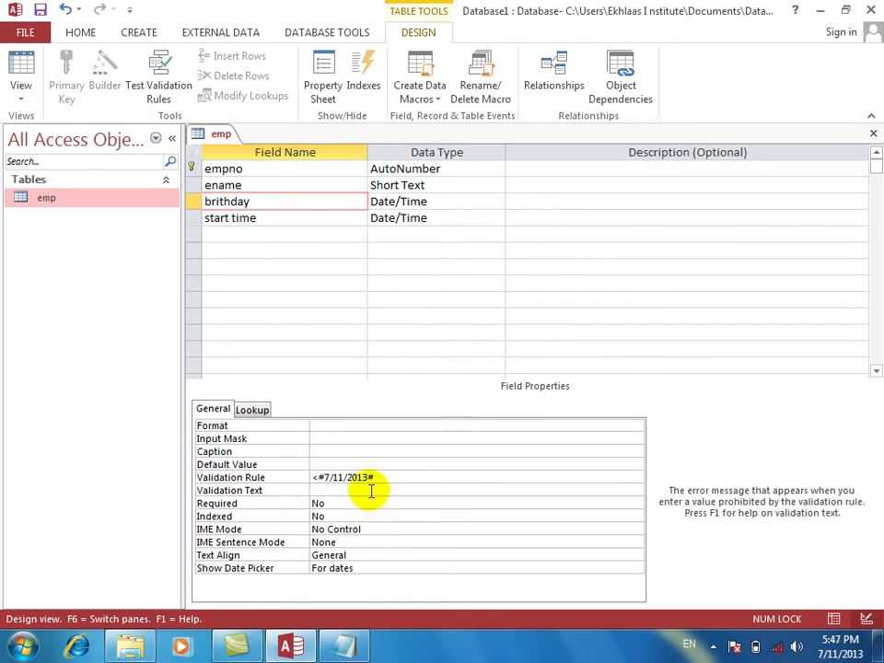
Save and test birthday 7/14/2013 in Datasheet View, which the rule rejects.
{"action": "left_click", "coordinate": [20, 66]}
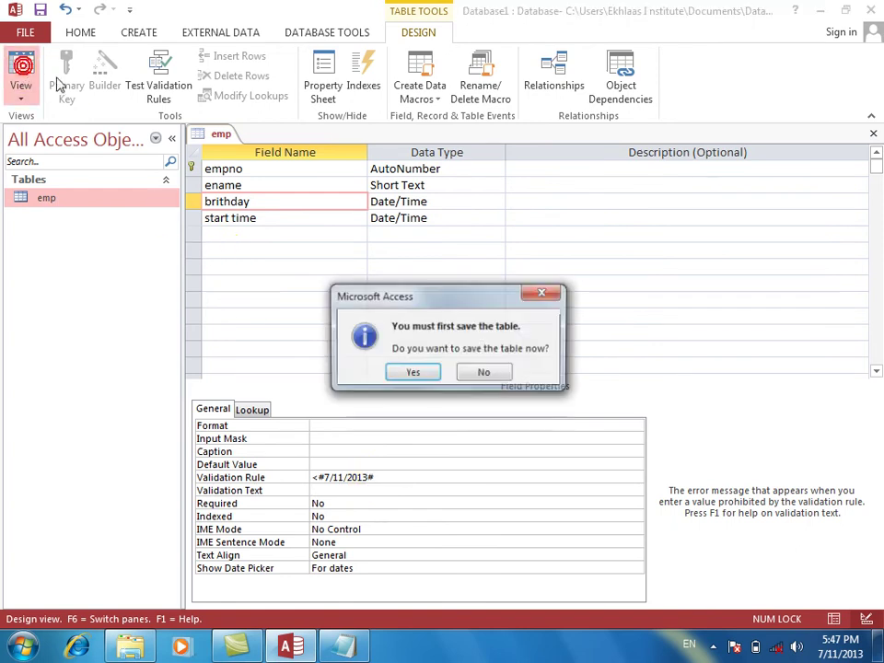
{"action": "key", "text": "Return"}
{"action": "key", "text": "Return"}
{"action": "key", "text": "Return"}
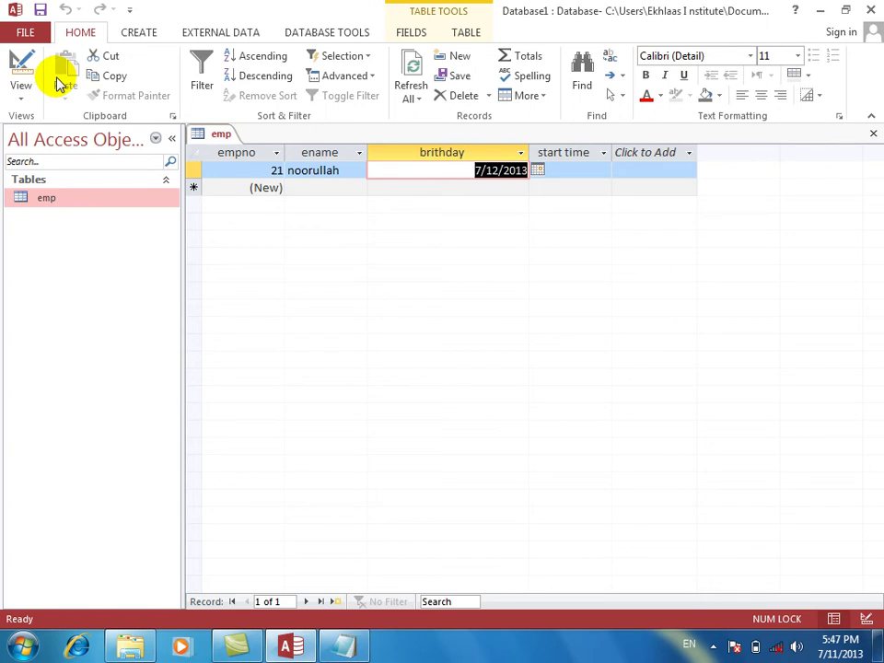
{"action": "type", "text": "7/2"}
{"action": "key", "text": "BackSpace"}
{"action": "type", "text": "14/"}
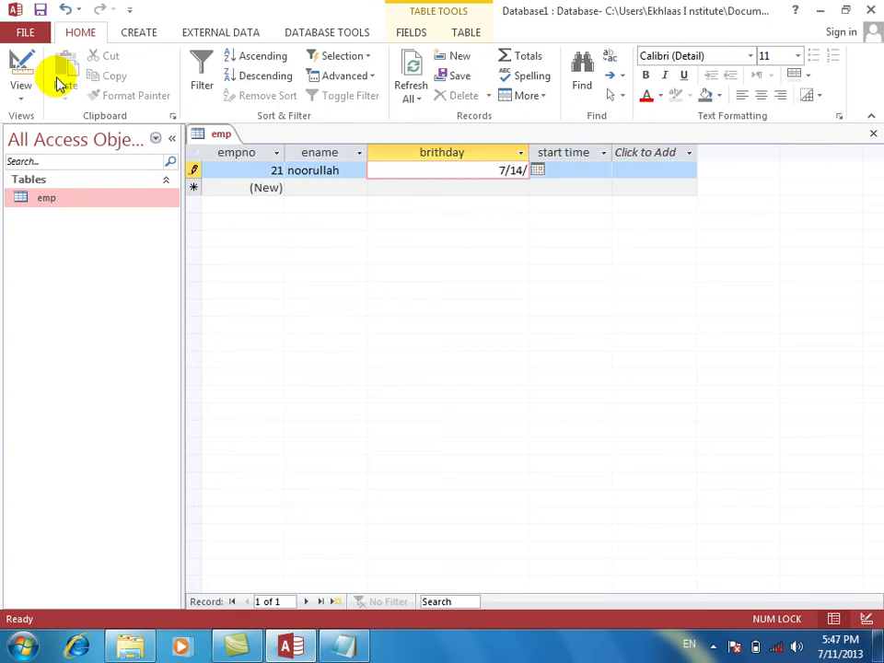
{"action": "type", "text": "2013"}
{"action": "key", "text": "Return"}
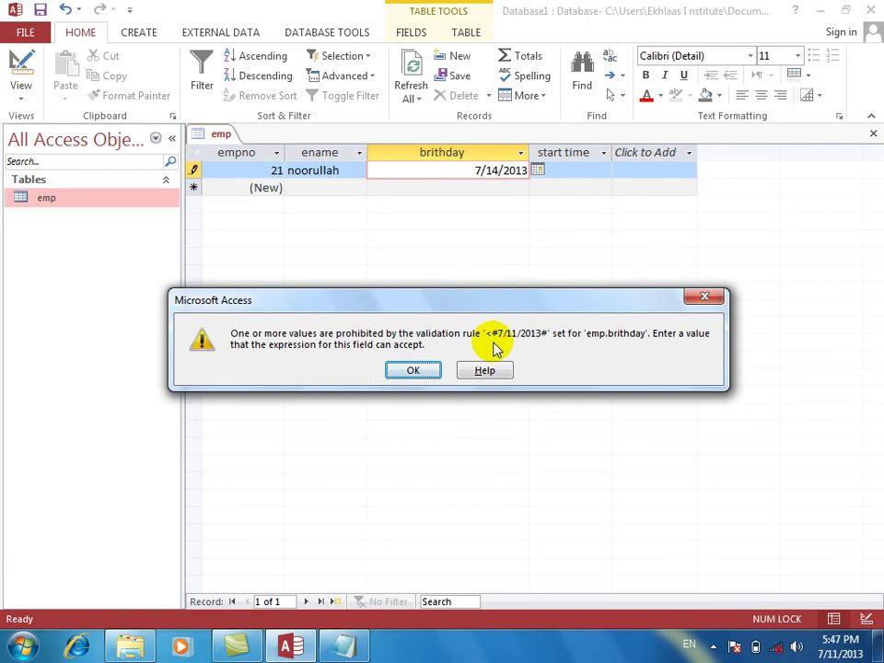
Dismiss the error, enter birthday 7/2/2013 instead, and return to Design View.
{"action": "left_click", "coordinate": [411, 372]}
{"action": "key", "text": "BackSpace"}
{"action": "key", "text": "BackSpace"}
{"action": "key", "text": "BackSpace"}
{"action": "key", "text": "BackSpace"}
{"action": "key", "text": "BackSpace"}
{"action": "key", "text": "BackSpace"}
{"action": "key", "text": "BackSpace"}
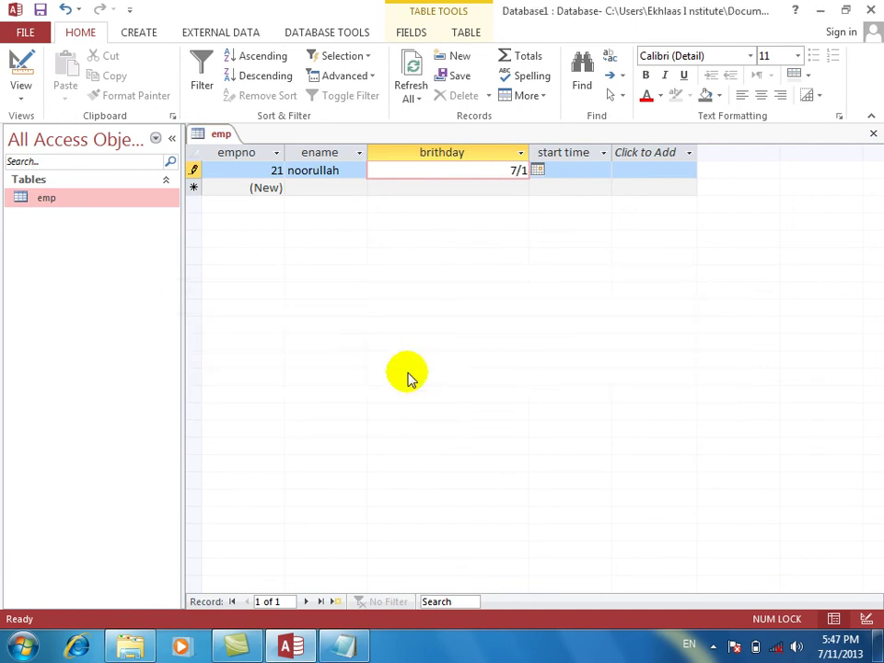
{"action": "type", "text": "2/2013"}
{"action": "key", "text": "Tab"}
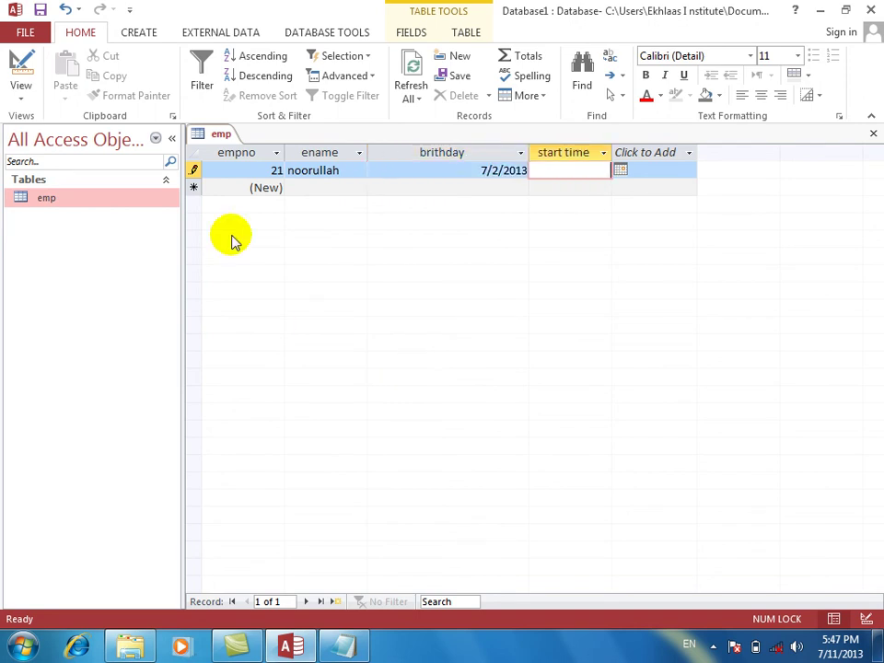
{"action": "left_click", "coordinate": [20, 67]}
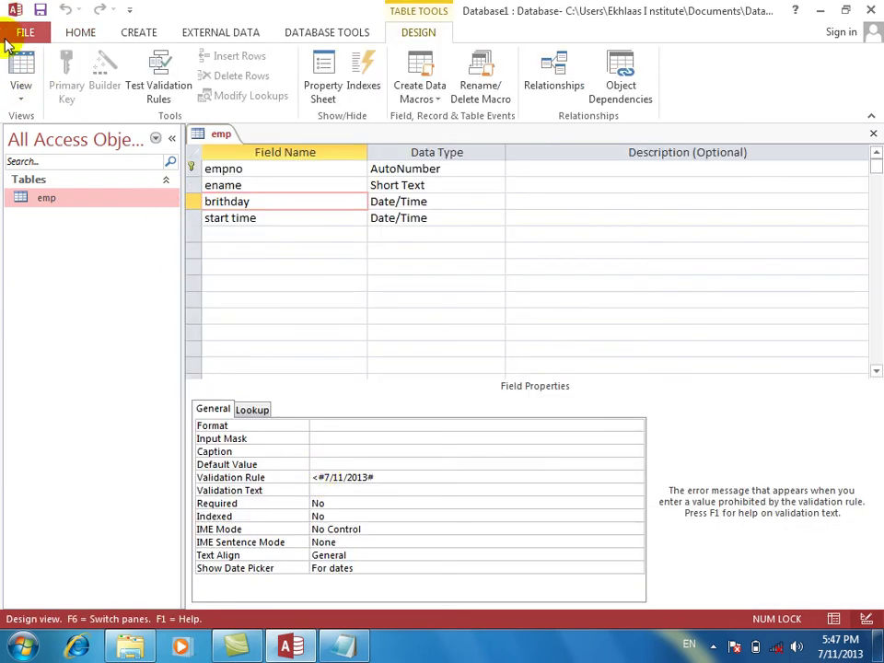
Try birthday 7/11/2013 in Datasheet View, see it rejected, and cancel the edit.
{"action": "left_click", "coordinate": [20, 68]}
{"action": "key", "text": "Tab"}
{"action": "key", "text": "Tab"}
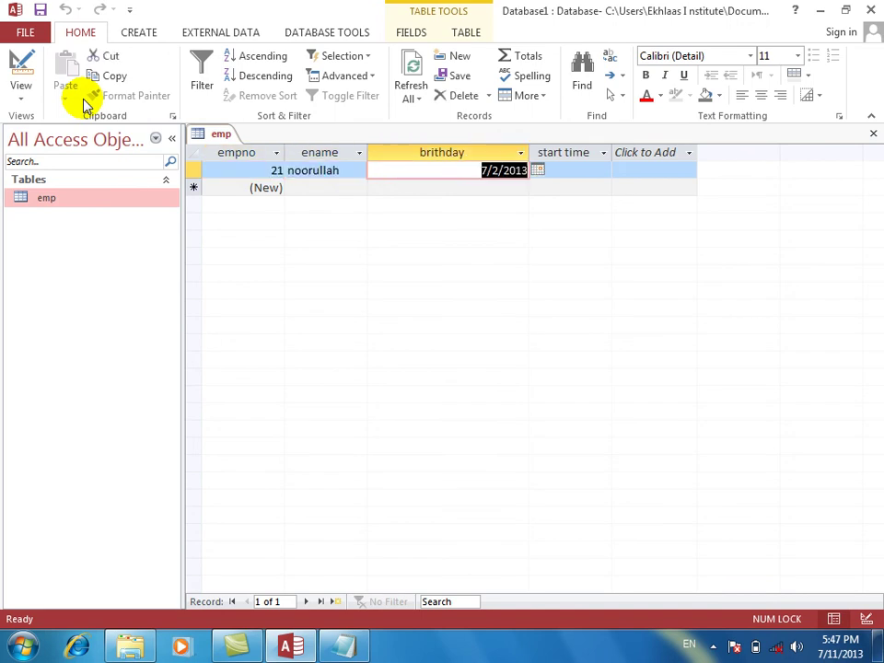
{"action": "type", "text": "7"}
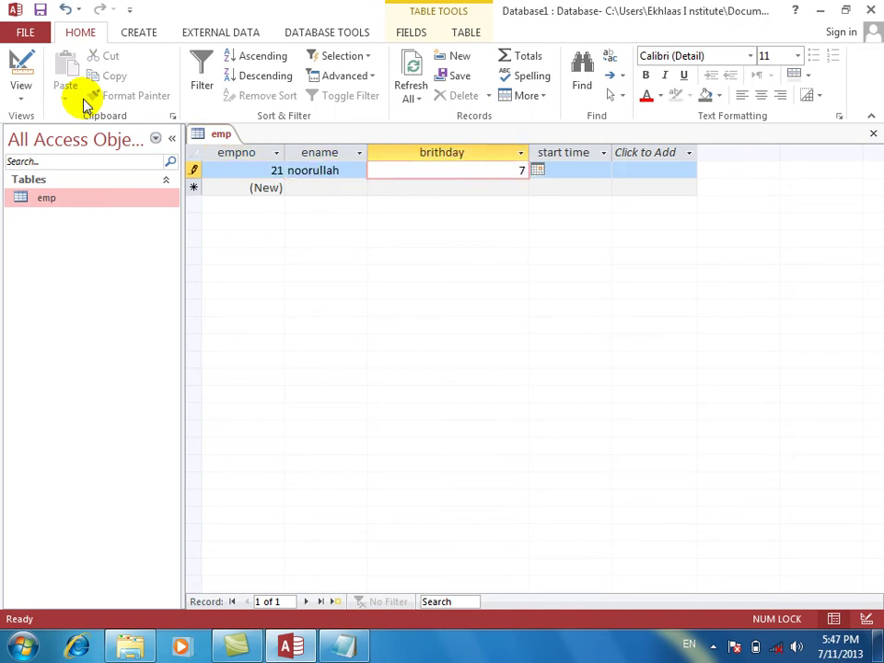
{"action": "type", "text": "/11/2013"}
{"action": "key", "text": "Return"}
{"action": "key", "text": "Return"}
{"action": "key", "text": "Return"}
{"action": "key", "text": "Return"}
{"action": "key", "text": "Return"}
{"action": "key", "text": "Return"}
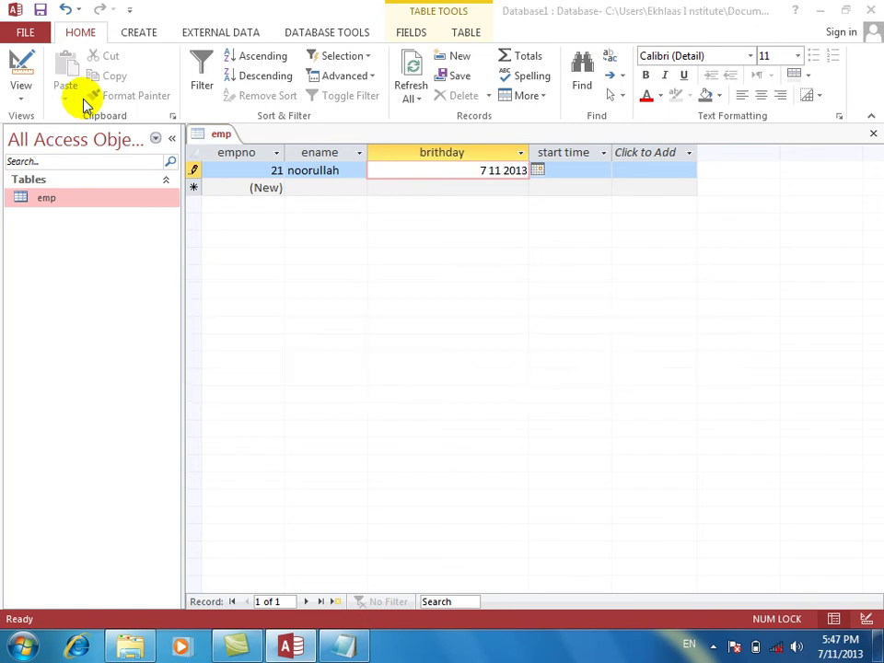
{"action": "key", "text": "Return"}
{"action": "key", "text": "Return"}
{"action": "key", "text": "Escape"}
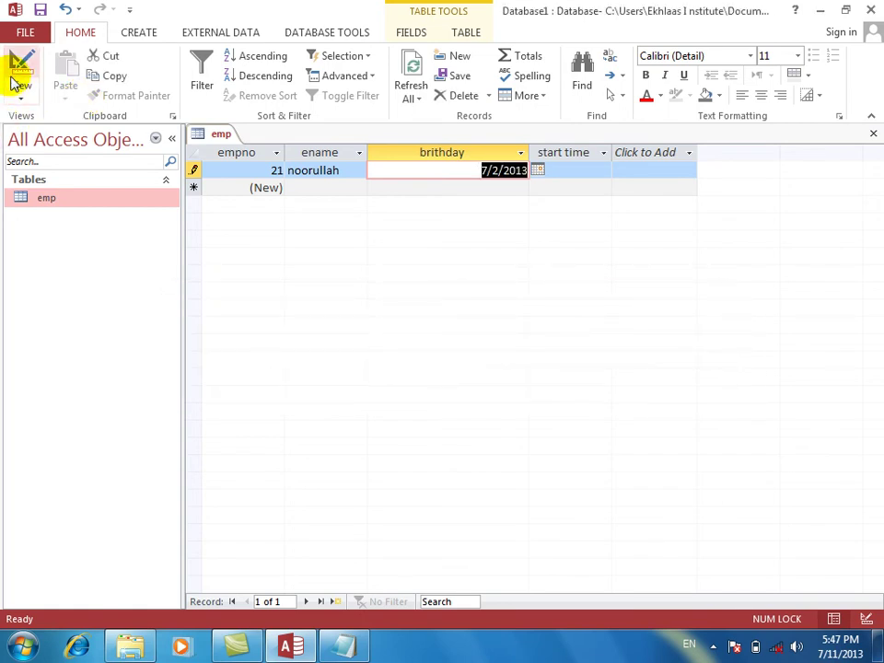
In Design View, insert = to make the birthday rule <=#7/11/2013#.
{"action": "left_click", "coordinate": [19, 70]}
{"action": "left_click", "coordinate": [315, 476]}
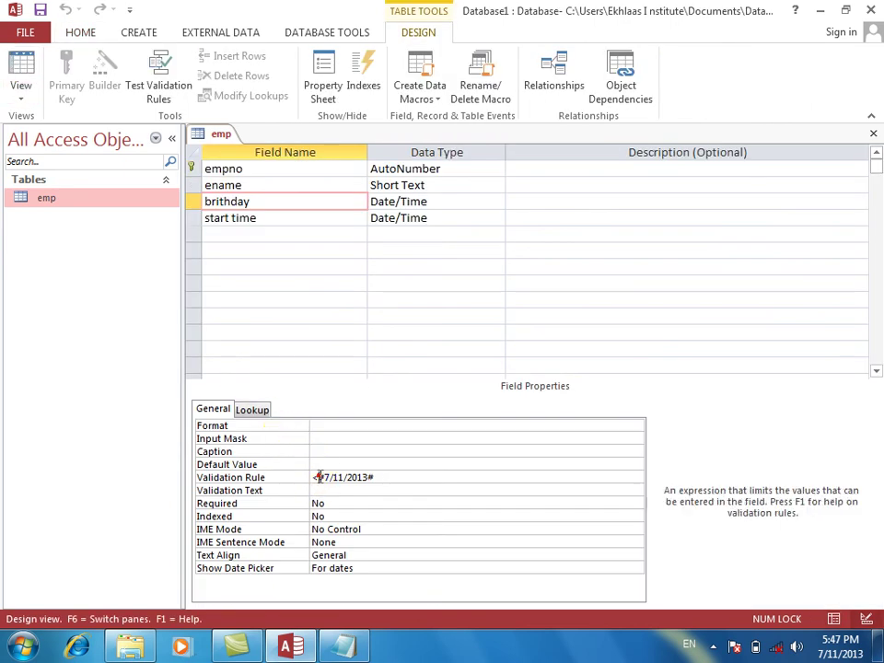
{"action": "type", "text": "="}
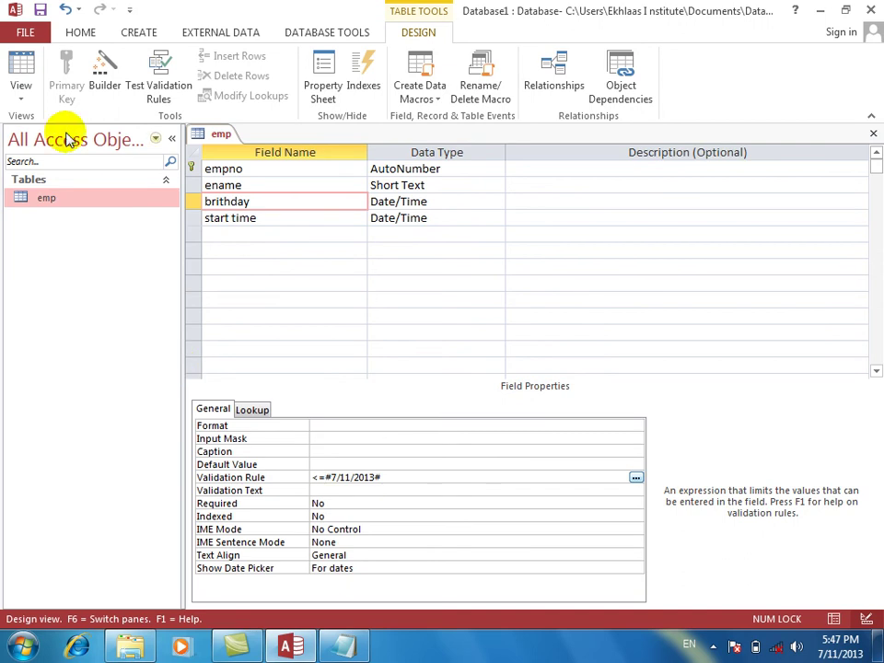
Save and enter birthday 7/11/2013 in Datasheet View, now accepted, then return to Design View.
{"action": "left_click", "coordinate": [17, 60]}
{"action": "key", "text": "Return"}
{"action": "key", "text": "Return"}
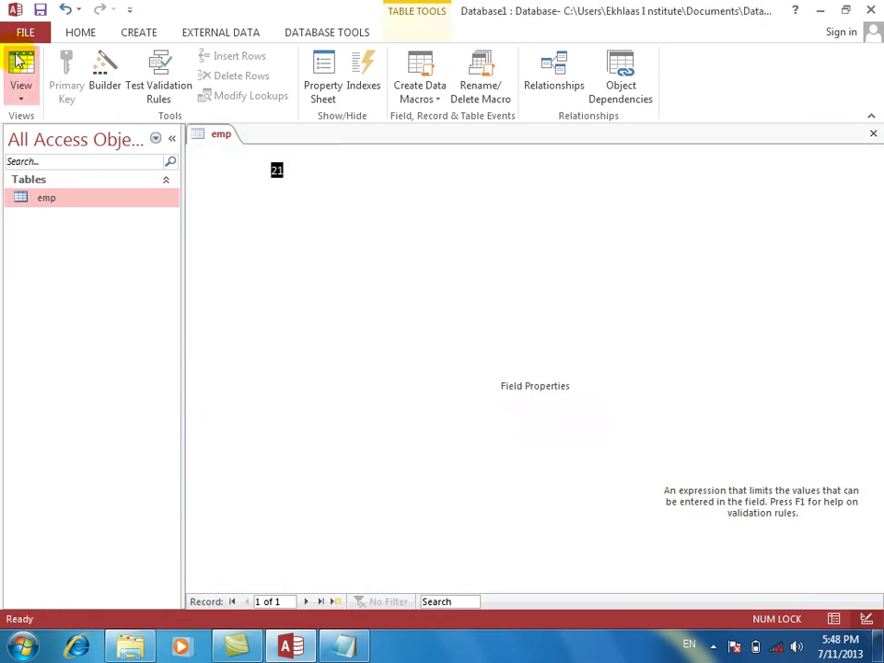
{"action": "key", "text": "Tab"}
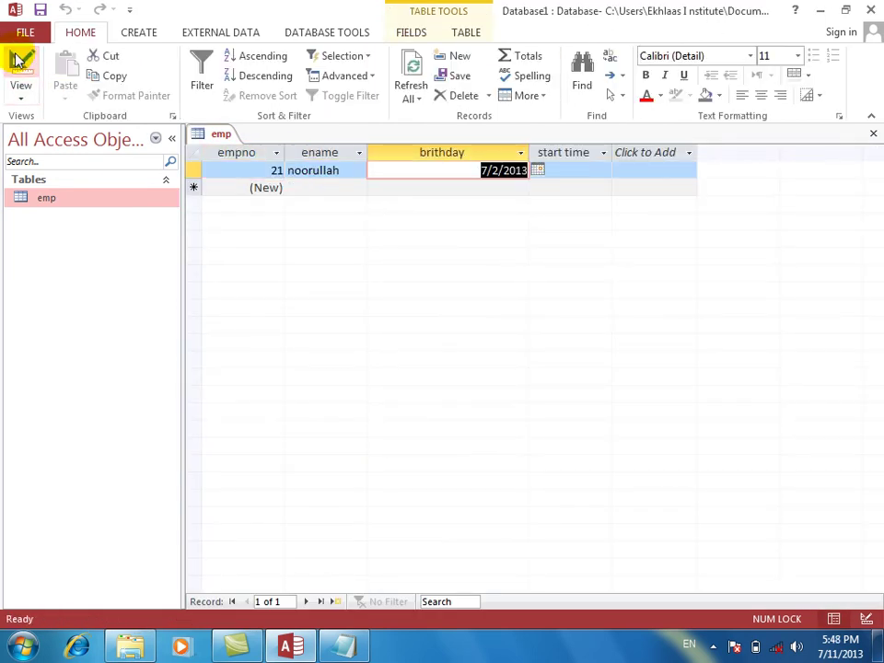
{"action": "type", "text": "7 11 2012"}
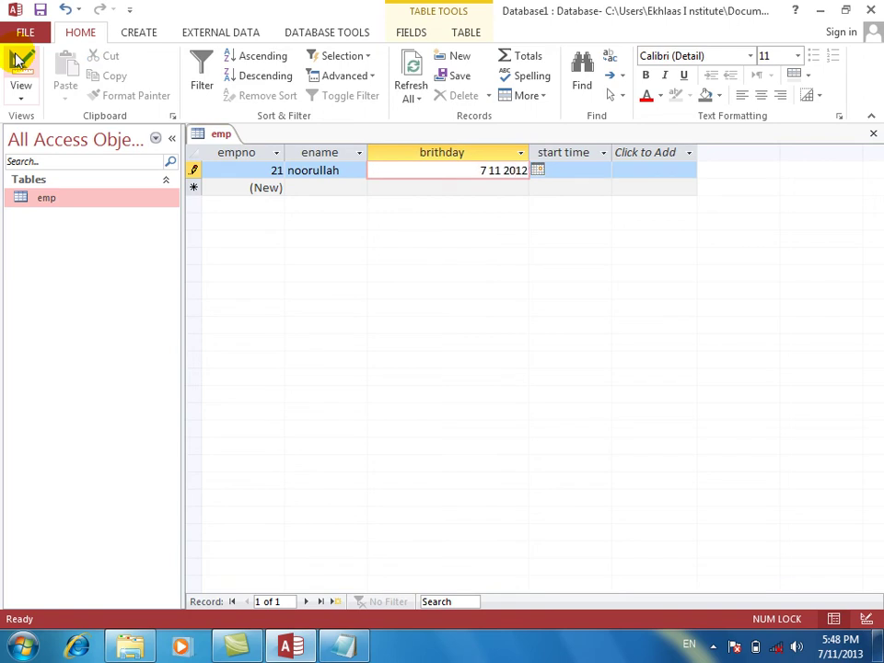
{"action": "key", "text": "BackSpace"}
{"action": "type", "text": "3"}
{"action": "key", "text": "Tab"}
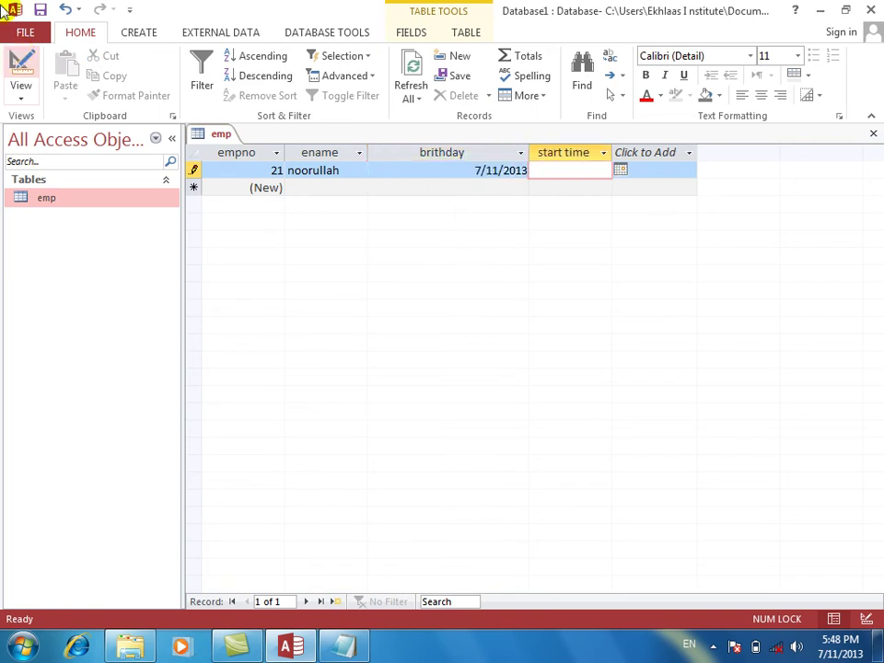
{"action": "left_click", "coordinate": [21, 62]}
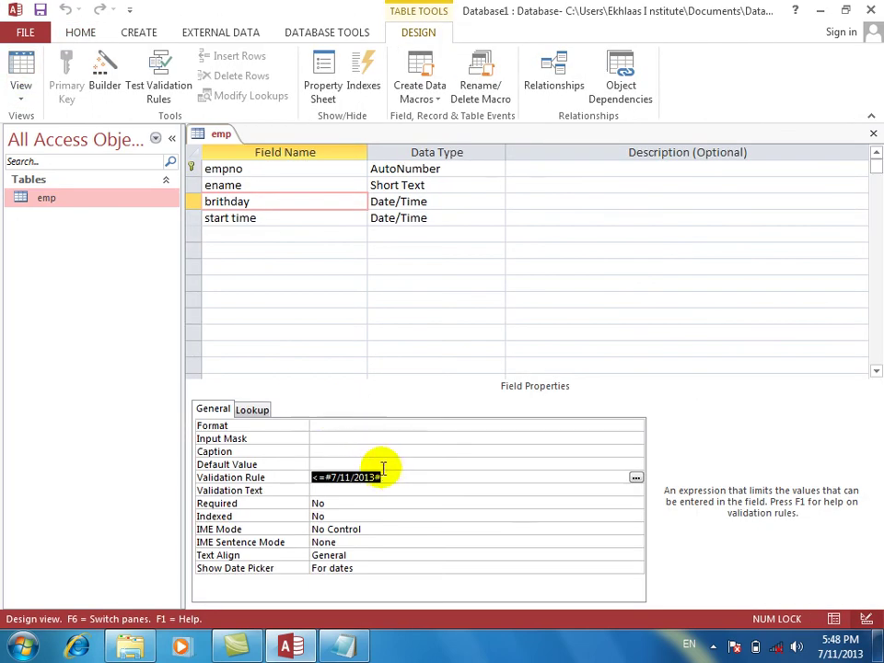
In the Zoom editor, type the birthday rule between 1/1/2012 and 1/1/2013.
{"action": "right_click", "coordinate": [388, 477]}
{"action": "left_click", "coordinate": [417, 512]}
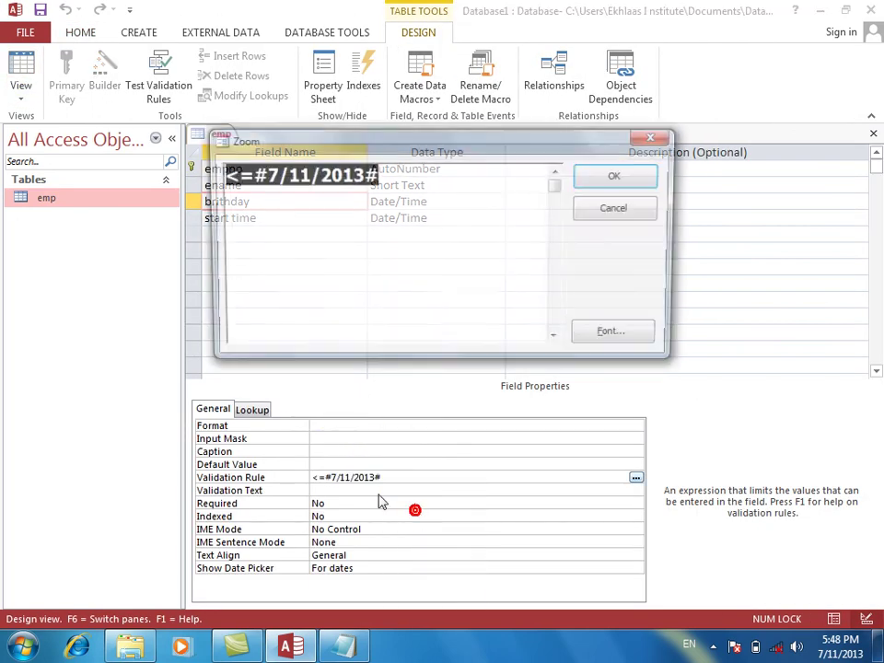
{"action": "type", "text": "between"}
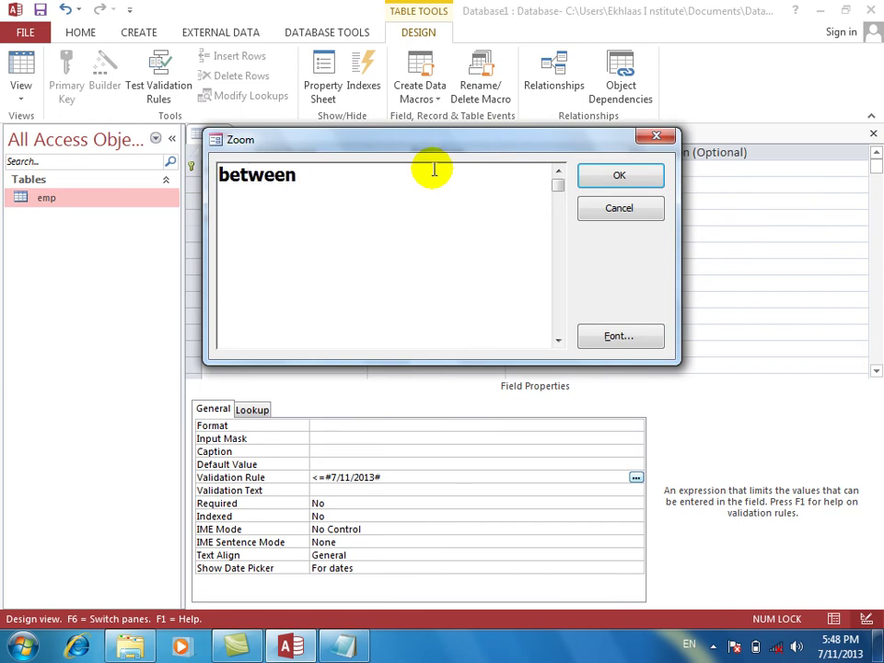
{"action": "type", "text": " 1/1/20"}
{"action": "key", "text": "BackSpace"}
{"action": "type", "text": "203"}
{"action": "key", "text": "BackSpace"}
{"action": "type", "text": "0"}
{"action": "key", "text": "BackSpace"}
{"action": "type", "text": "1"}
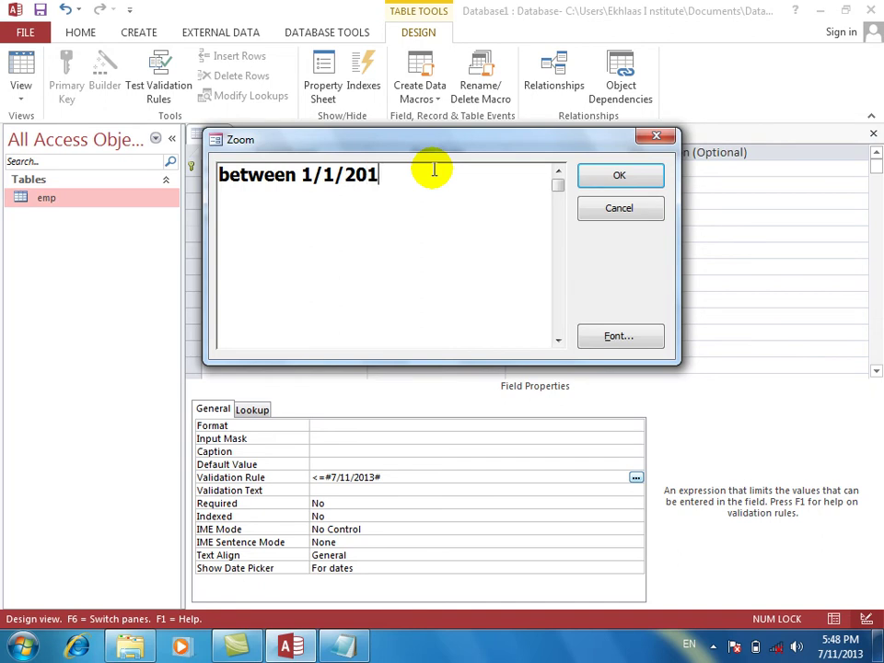
{"action": "type", "text": "2 and "}
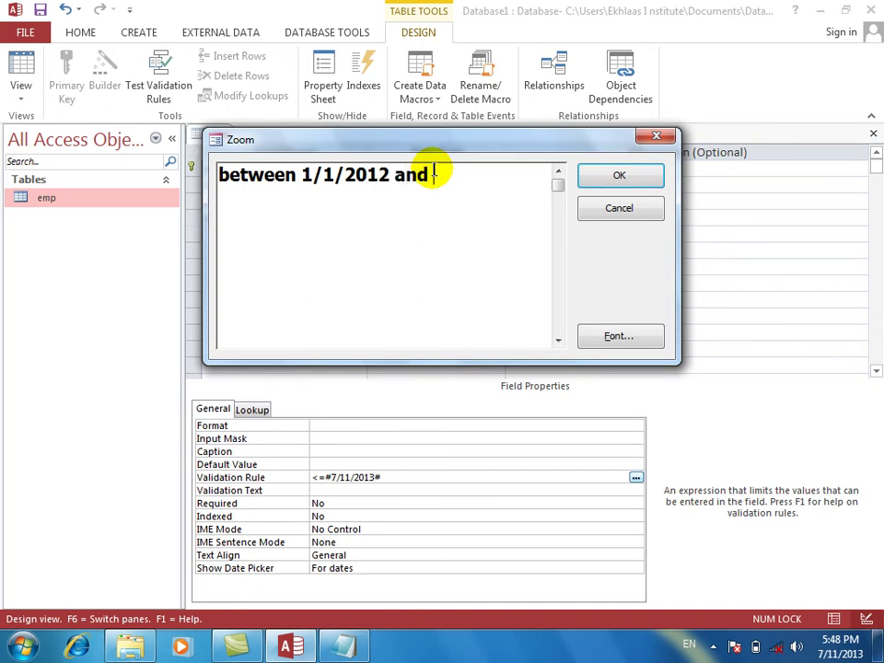
{"action": "type", "text": "1/1/2"}
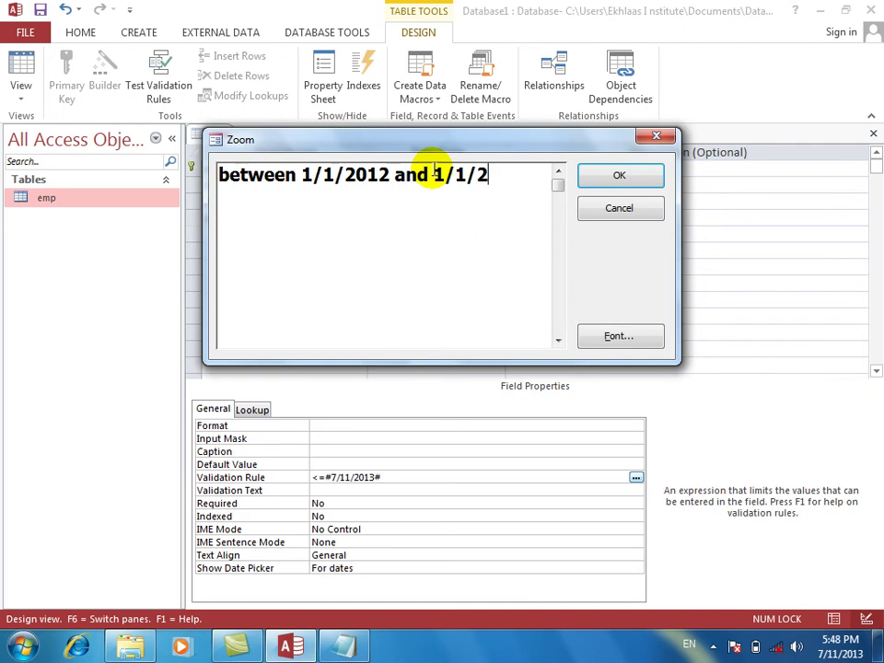
{"action": "type", "text": "013"}
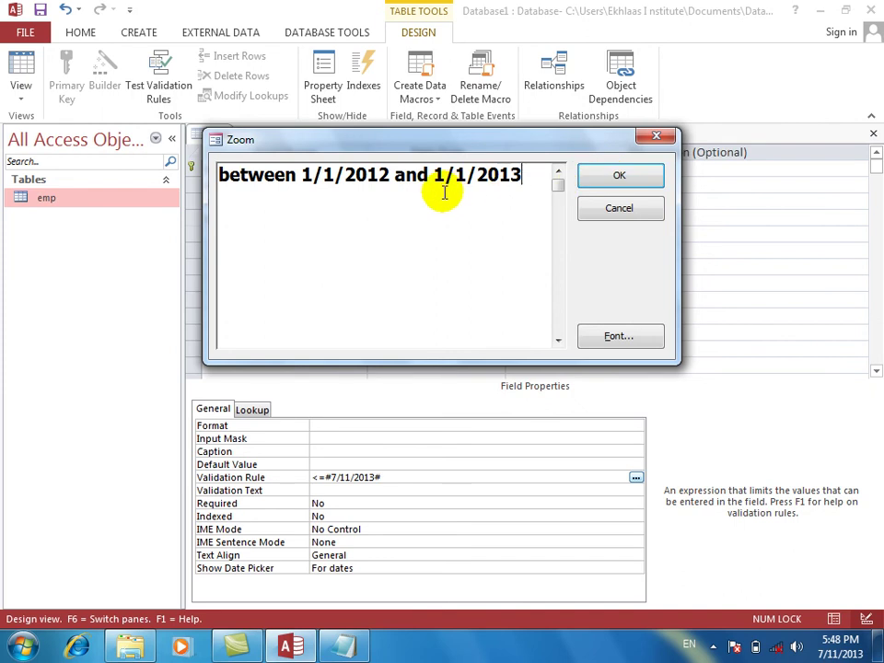
Apply the Between #1/1/2012# And #1/1/2013# birthday rule, saving and keeping it despite existing data.
{"action": "left_click", "coordinate": [585, 175]}
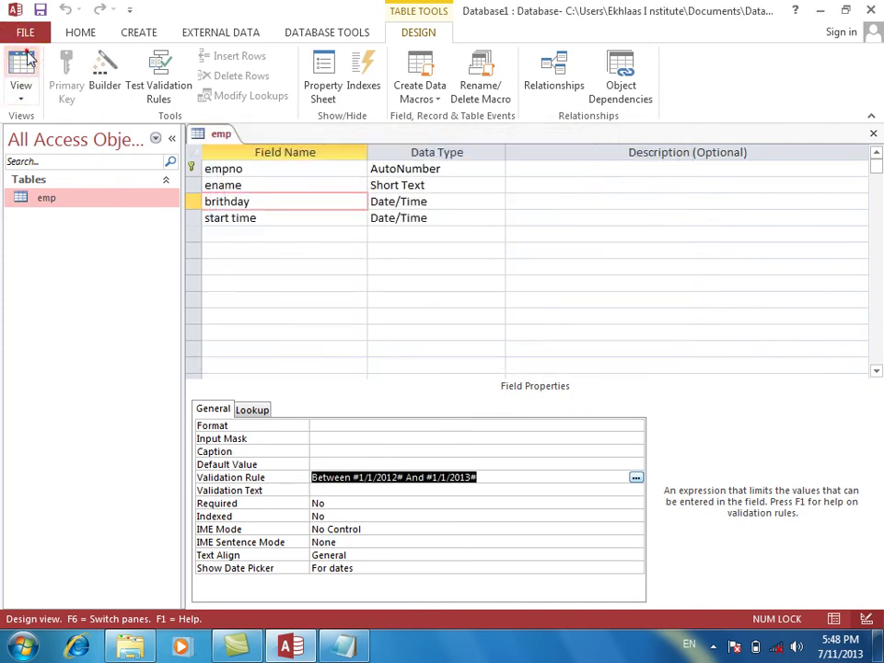
{"action": "left_click", "coordinate": [26, 60]}
{"action": "key", "text": "Return"}
{"action": "key", "text": "Return"}
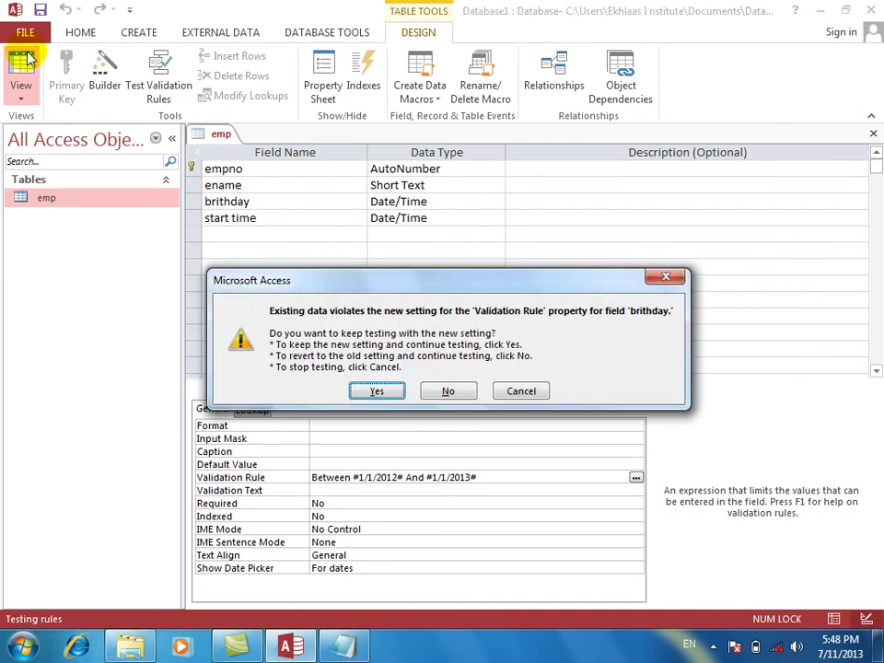
{"action": "key", "text": "Return"}
Enter 2/2/2011 as record 21's birthday and see it rejected.
{"action": "key", "text": "Tab"}
{"action": "key", "text": "Tab"}
{"action": "key", "text": "Tab"}
{"action": "key", "text": "shift+Tab"}
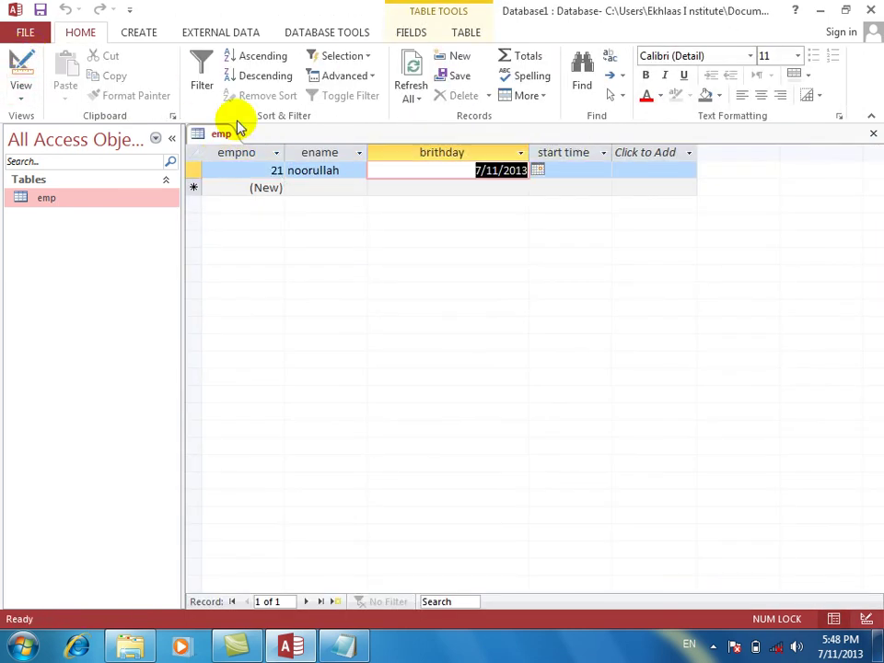
{"action": "type", "text": "2/2/"}
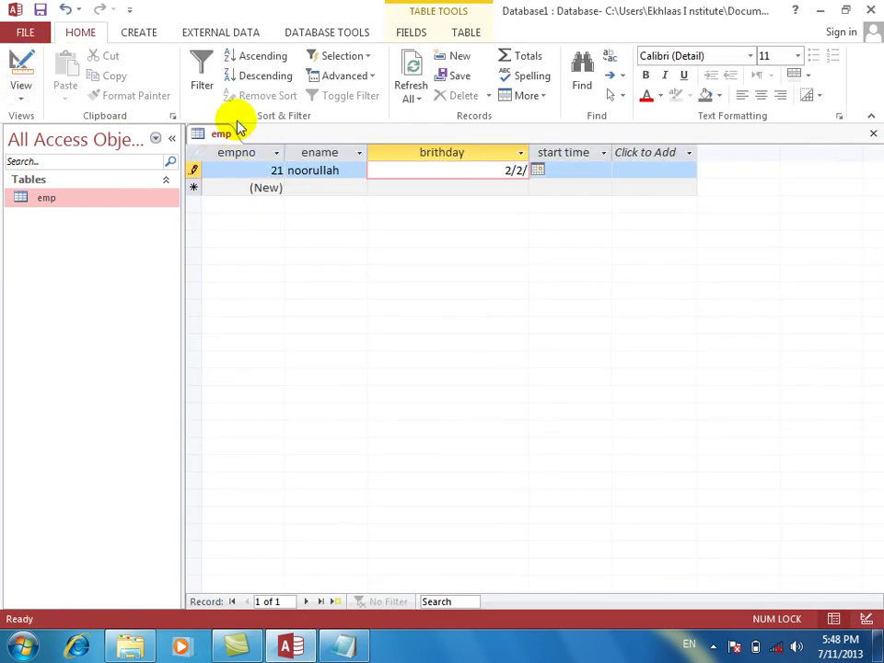
{"action": "type", "text": "2012"}
{"action": "key", "text": "Tab"}
{"action": "key", "text": "shift+Tab"}
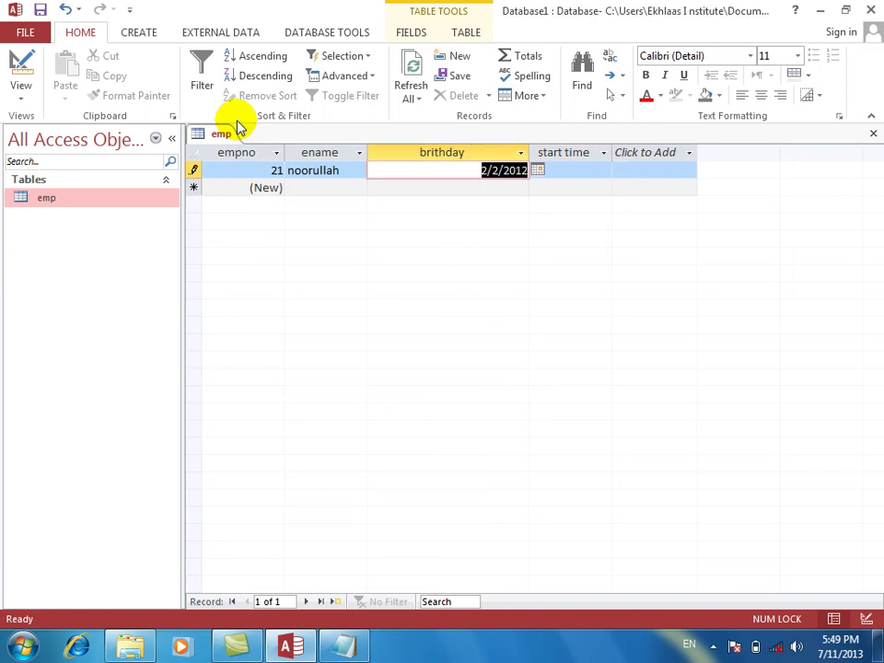
{"action": "type", "text": "2/2/"}
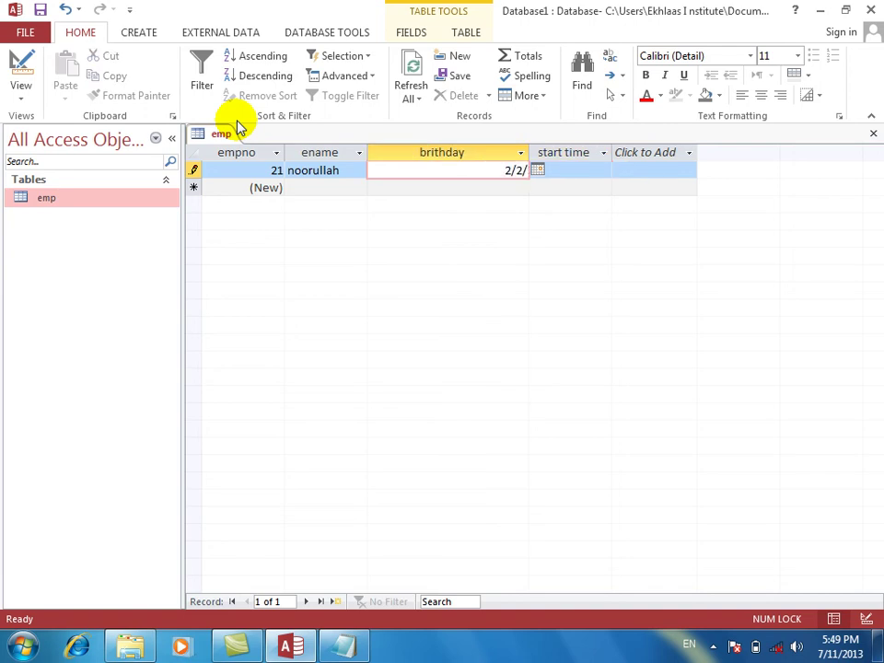
{"action": "type", "text": "2012"}
{"action": "key", "text": "BackSpace"}
{"action": "type", "text": "1"}
{"action": "key", "text": "Return"}
{"action": "key", "text": "Return"}
{"action": "key", "text": "Return"}
{"action": "key", "text": "Return"}
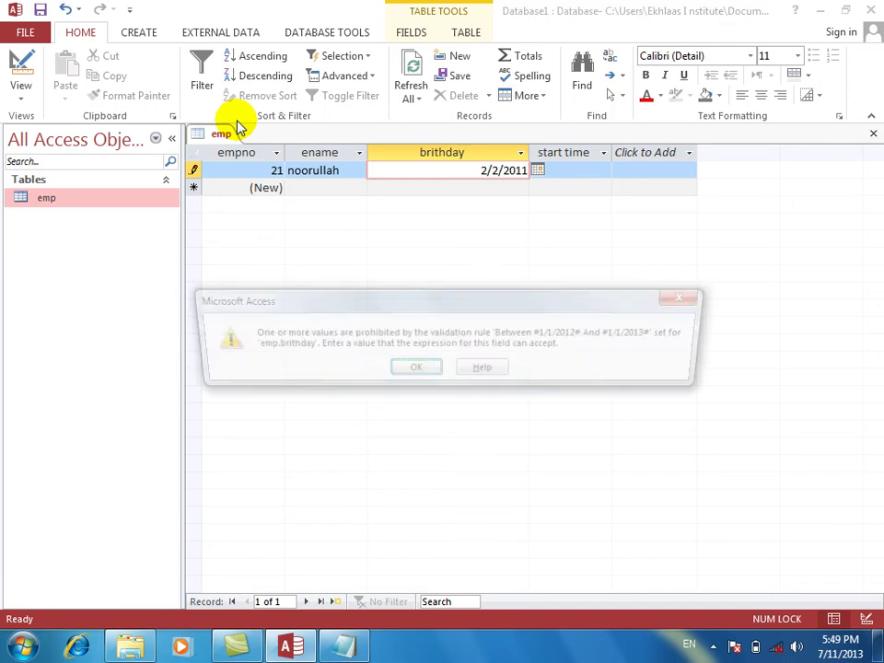
Try 2/2/2014 as the birthday, see it rejected and cleared, then return to Design view.
{"action": "key", "text": "Return"}
{"action": "key", "text": "Return"}
{"action": "key", "text": "BackSpace"}
{"action": "key", "text": "BackSpace"}
{"action": "key", "text": "BackSpace"}
{"action": "key", "text": "BackSpace"}
{"action": "type", "text": "2"}
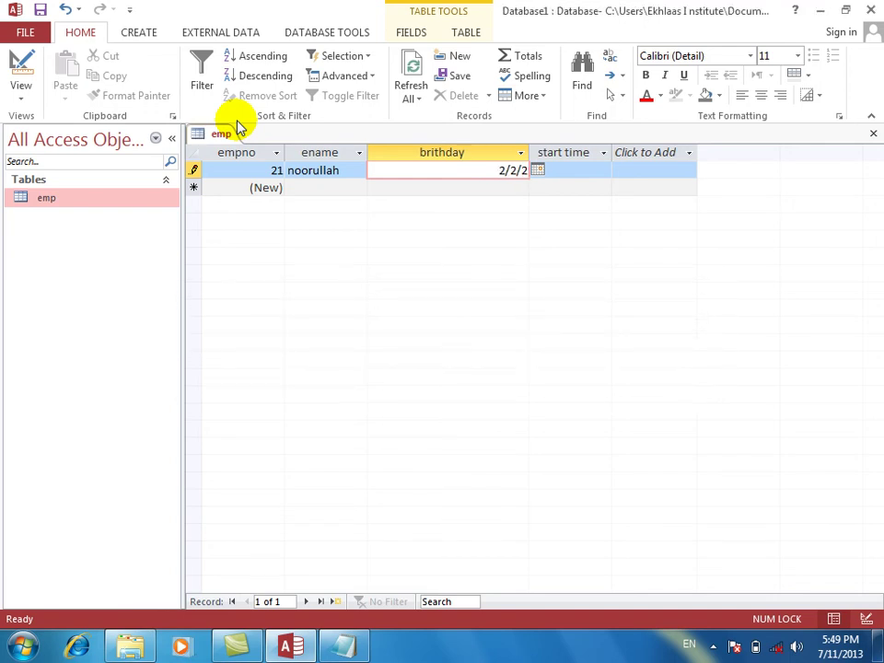
{"action": "type", "text": "014"}
{"action": "key", "text": "Return"}
{"action": "key", "text": "Return"}
{"action": "key", "text": "Return"}
{"action": "key", "text": "Return"}
{"action": "key", "text": "BackSpace"}
{"action": "key", "text": "BackSpace"}
{"action": "key", "text": "BackSpace"}
{"action": "key", "text": "BackSpace"}
{"action": "key", "text": "BackSpace"}
{"action": "key", "text": "BackSpace"}
{"action": "key", "text": "BackSpace"}
{"action": "key", "text": "BackSpace"}
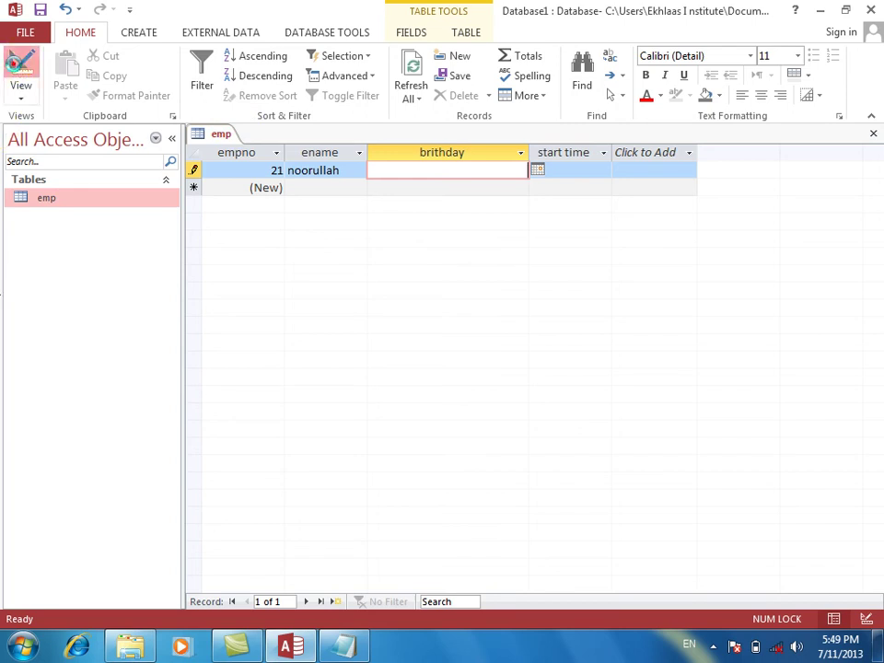
{"action": "left_click", "coordinate": [18, 70]}
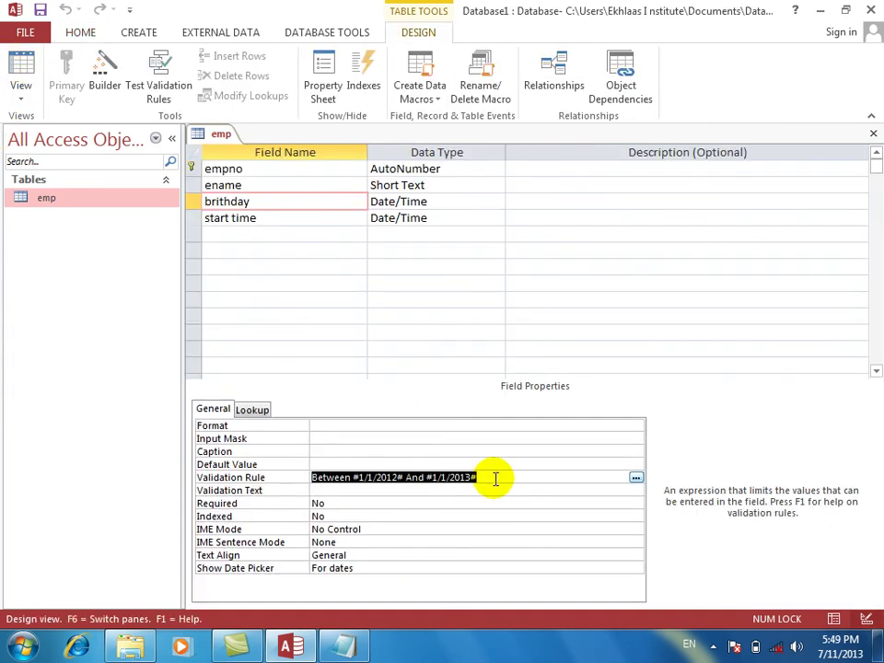
Open birthday's Between #1/1/2012# And #1/1/2013# rule in the Zoom box, closing the colour-scheme prompt.
{"action": "right_click", "coordinate": [497, 480]}
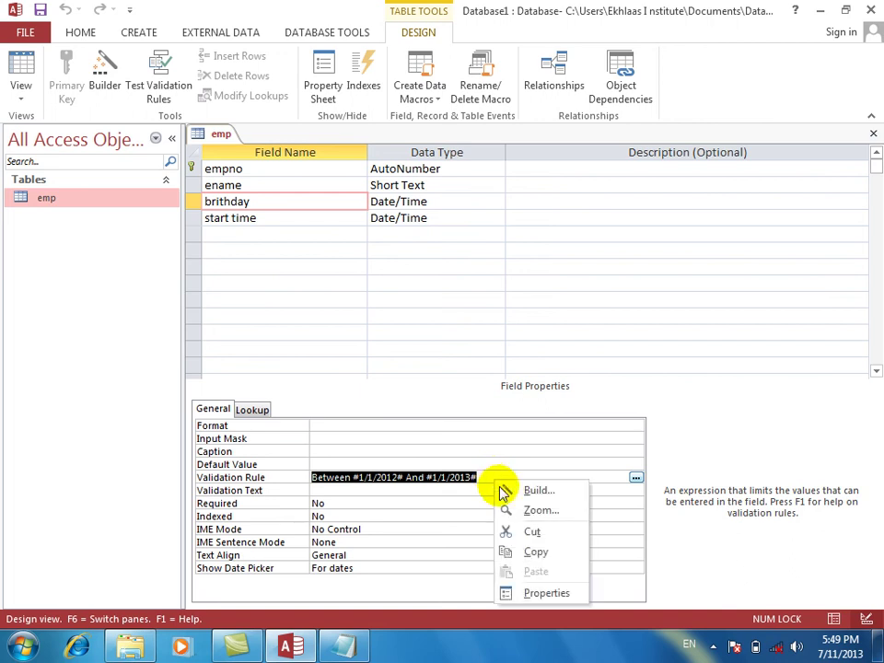
{"action": "left_click", "coordinate": [534, 510]}
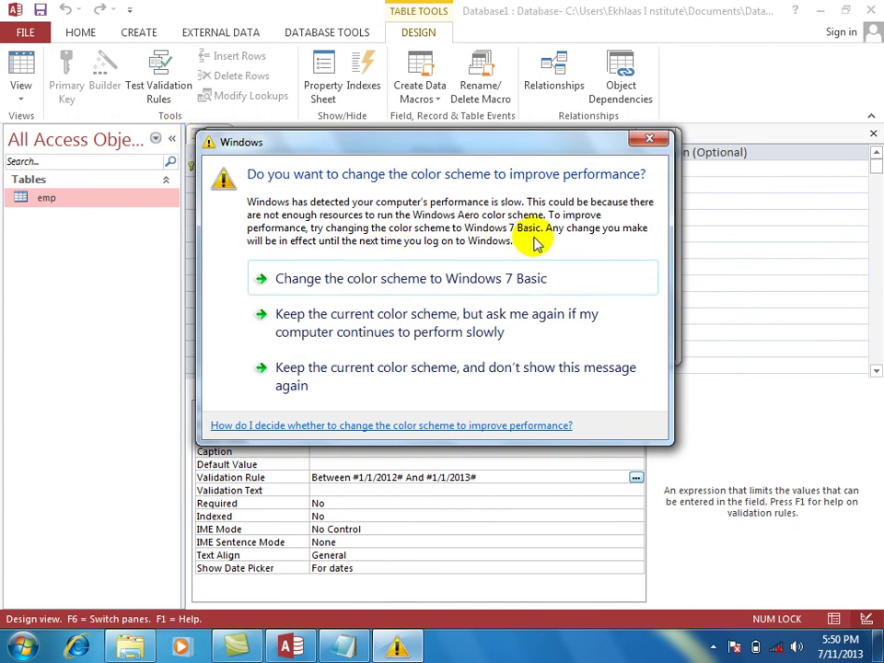
{"action": "left_click", "coordinate": [642, 139]}
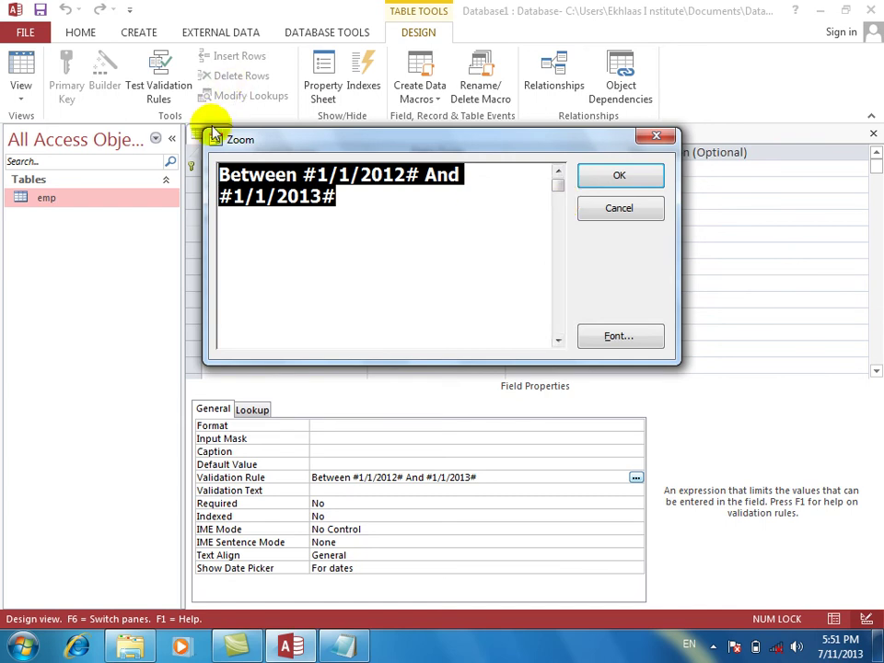
Delete birthday's Between #1/1/2012# And #1/1/2013# rule and select the start time field.
{"action": "left_click", "coordinate": [604, 210]}
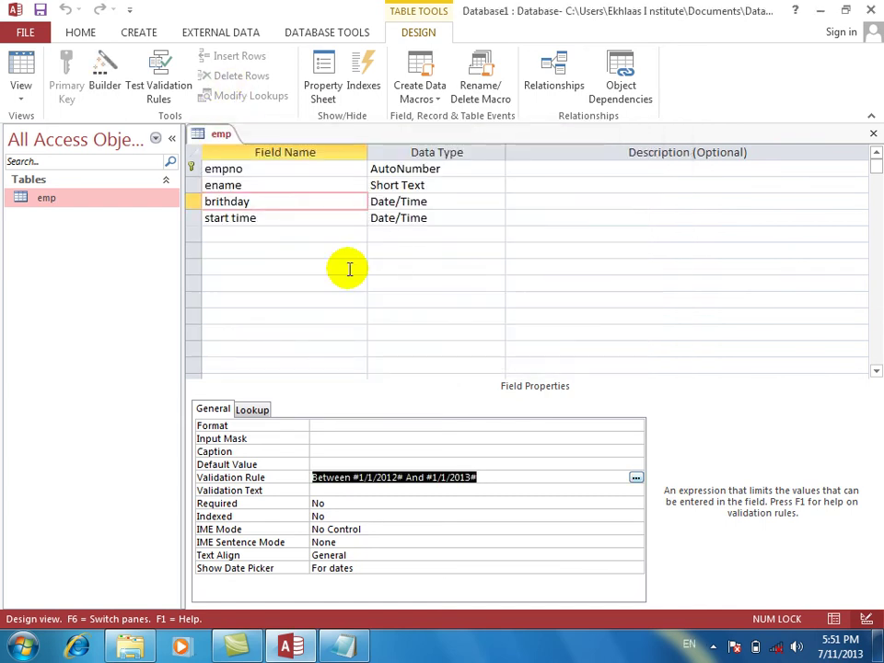
{"action": "key", "text": "Delete"}
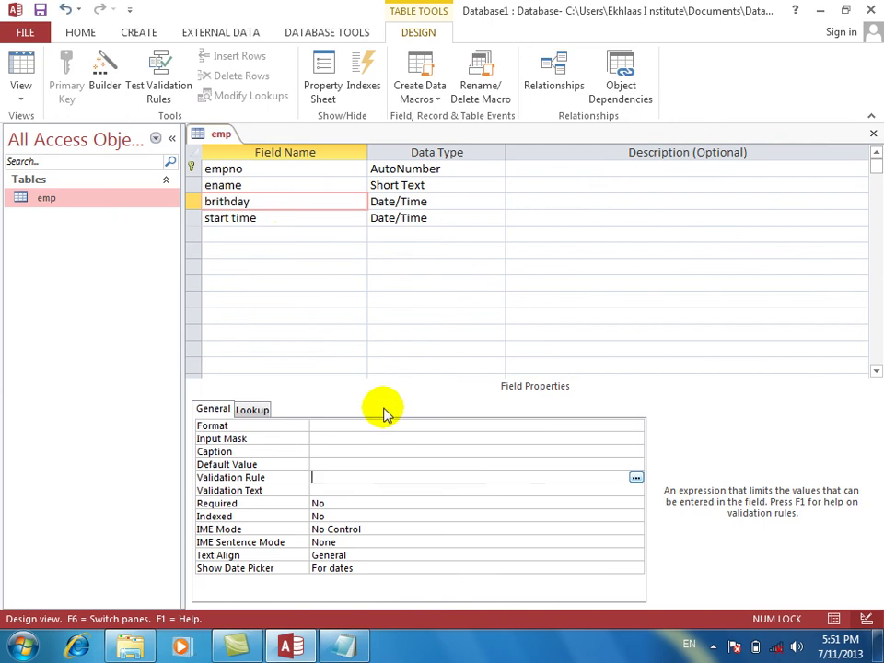
{"action": "left_click", "coordinate": [318, 216]}
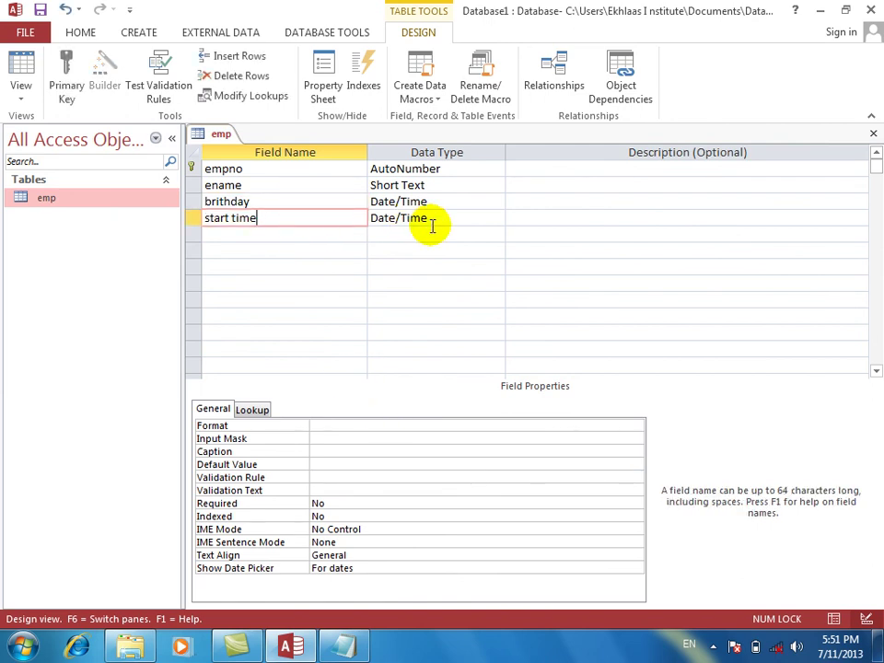
Enter 'not between 12:00 and 1:00' as start time's rule in Zoom and dismiss the invalid syntax error.
{"action": "right_click", "coordinate": [367, 478]}
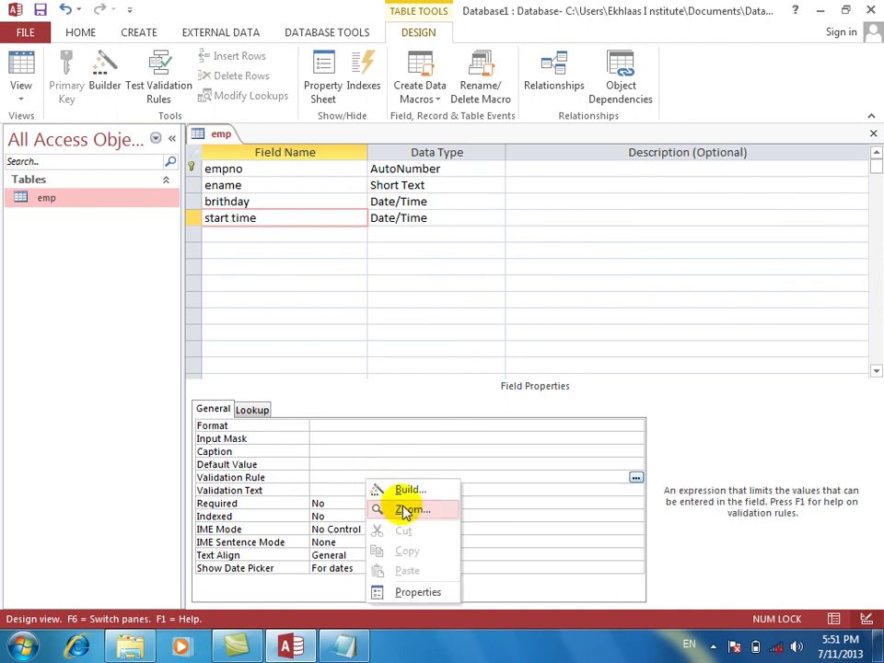
{"action": "left_click", "coordinate": [393, 507]}
{"action": "type", "text": "be"}
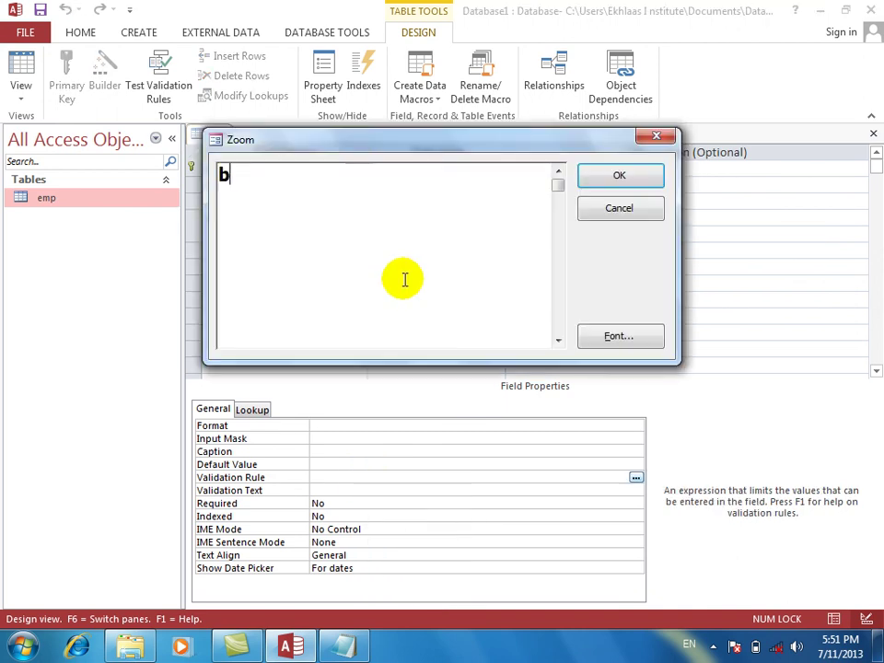
{"action": "key", "text": "BackSpace"}
{"action": "key", "text": "BackSpace"}
{"action": "type", "text": "not "}
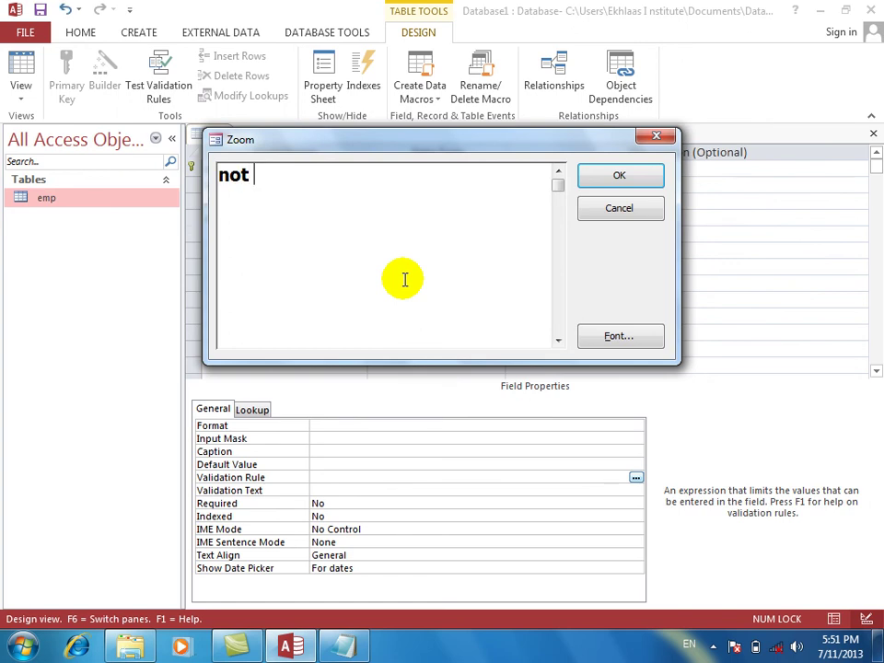
{"action": "type", "text": "bete"}
{"action": "key", "text": "BackSpace"}
{"action": "type", "text": "woen"}
{"action": "key", "text": "BackSpace"}
{"action": "key", "text": "BackSpace"}
{"action": "key", "text": "BackSpace"}
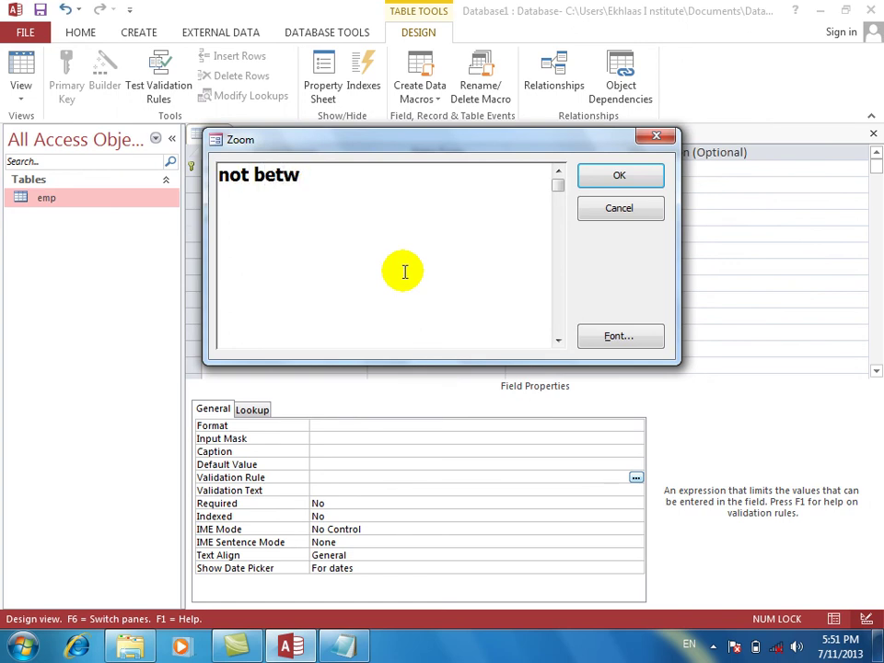
{"action": "type", "text": "een"}
{"action": "key", "text": "BackSpace"}
{"action": "type", "text": "12:00 and"}
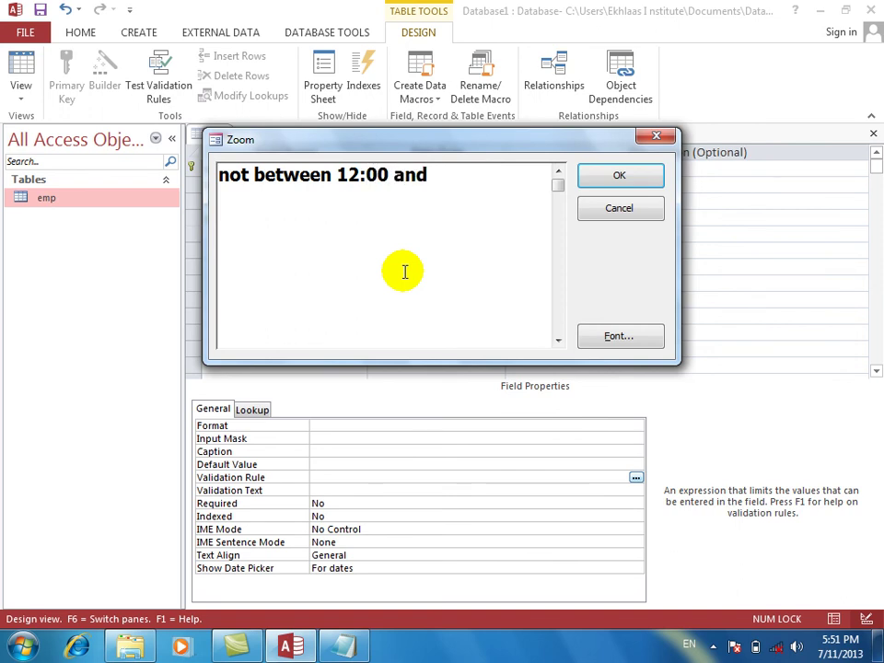
{"action": "type", "text": " 1:00"}
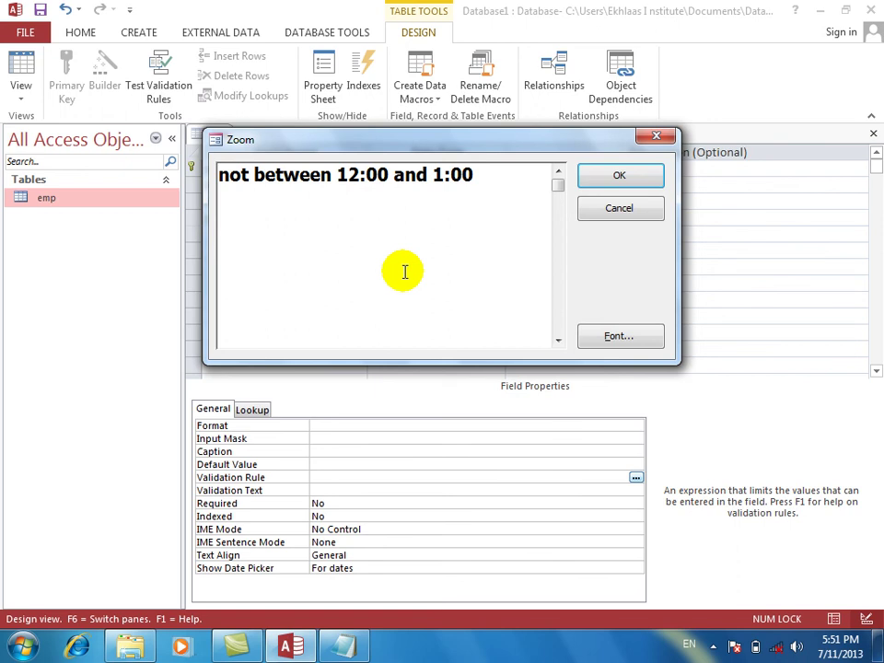
{"action": "key", "text": "Return"}
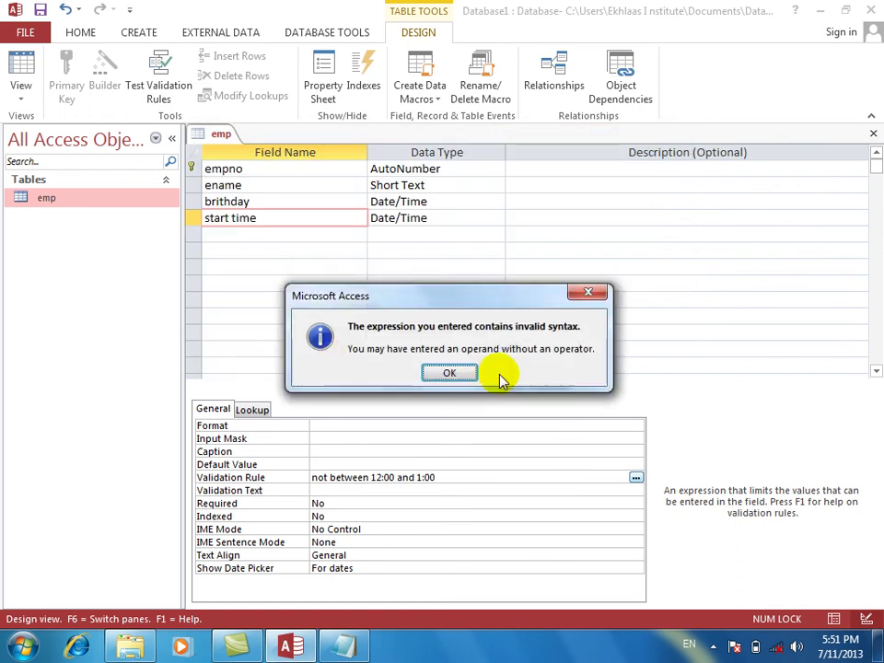
{"action": "left_click", "coordinate": [467, 374]}
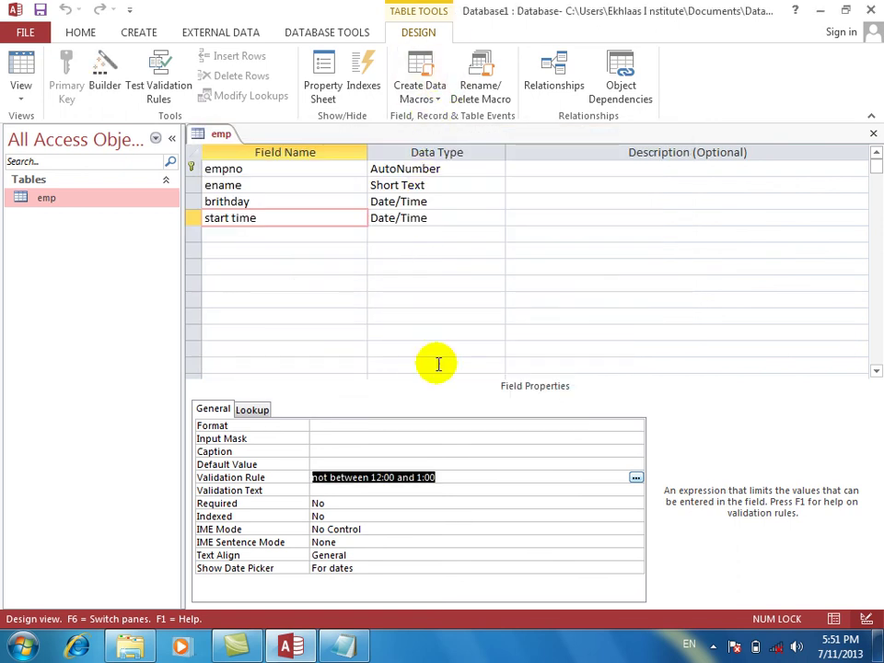
Reopen start time's rule in Zoom and rewrite the start time as #12:00 PM#.
{"action": "left_click", "coordinate": [446, 480]}
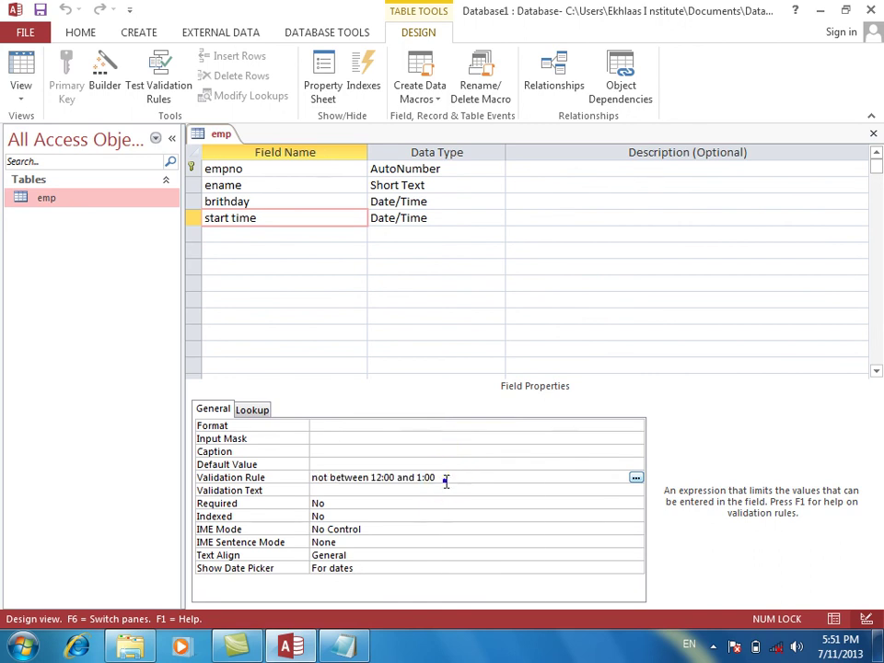
{"action": "right_click", "coordinate": [446, 480]}
{"action": "left_click", "coordinate": [481, 516]}
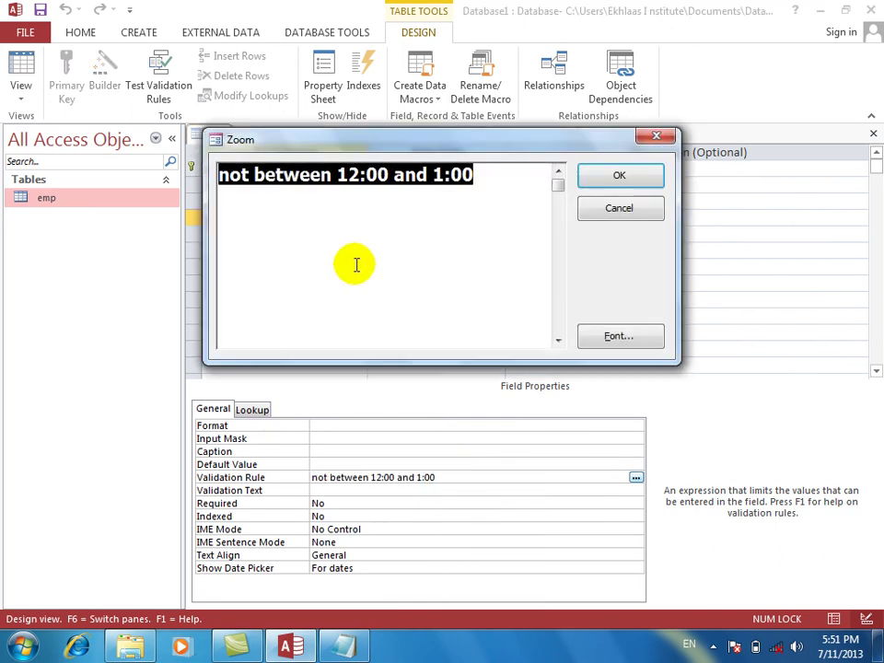
{"action": "left_click", "coordinate": [337, 175]}
{"action": "type", "text": "@"}
{"action": "key", "text": "BackSpace"}
{"action": "type", "text": "#"}
{"action": "key", "text": "Right"}
{"action": "key", "text": "Right"}
{"action": "key", "text": "Right"}
{"action": "key", "text": "Right"}
{"action": "key", "text": "Right"}
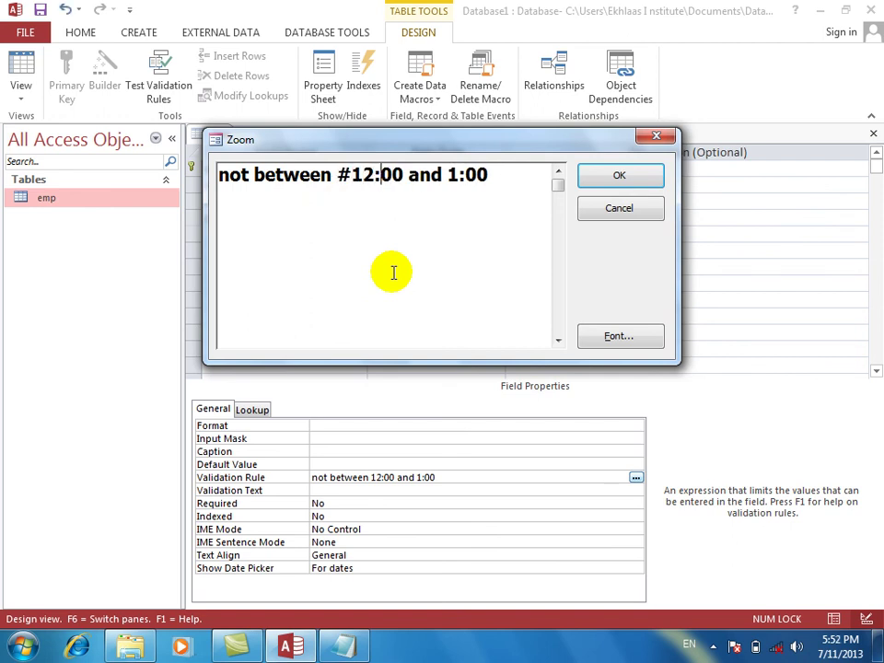
{"action": "type", "text": "PM"}
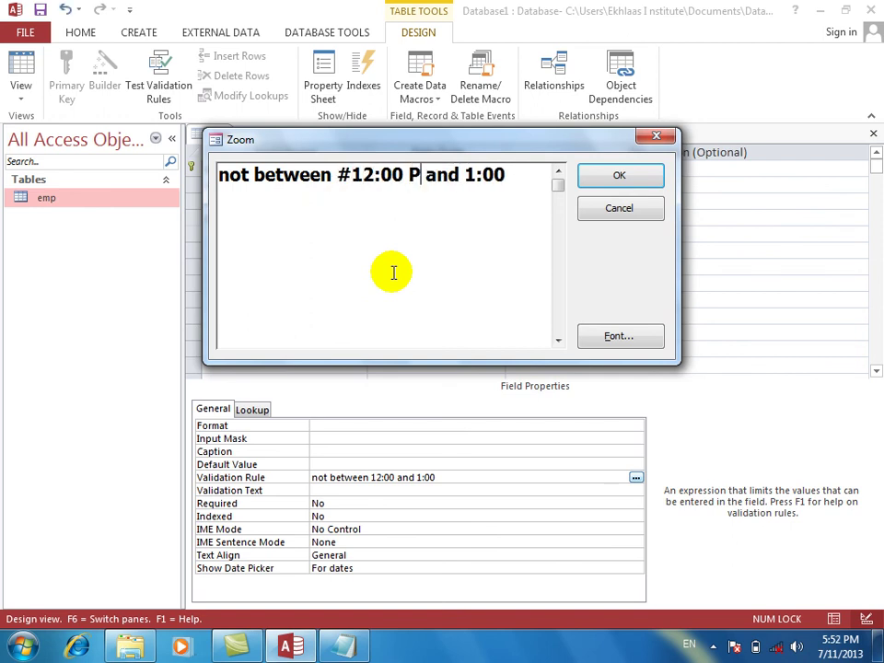
{"action": "key", "text": "Right"}
{"action": "key", "text": "Right"}
{"action": "key", "text": "Right"}
{"action": "key", "text": "Left"}
{"action": "key", "text": "Left"}
{"action": "key", "text": "Left"}
{"action": "key", "text": "Left"}
{"action": "key", "text": "Left"}
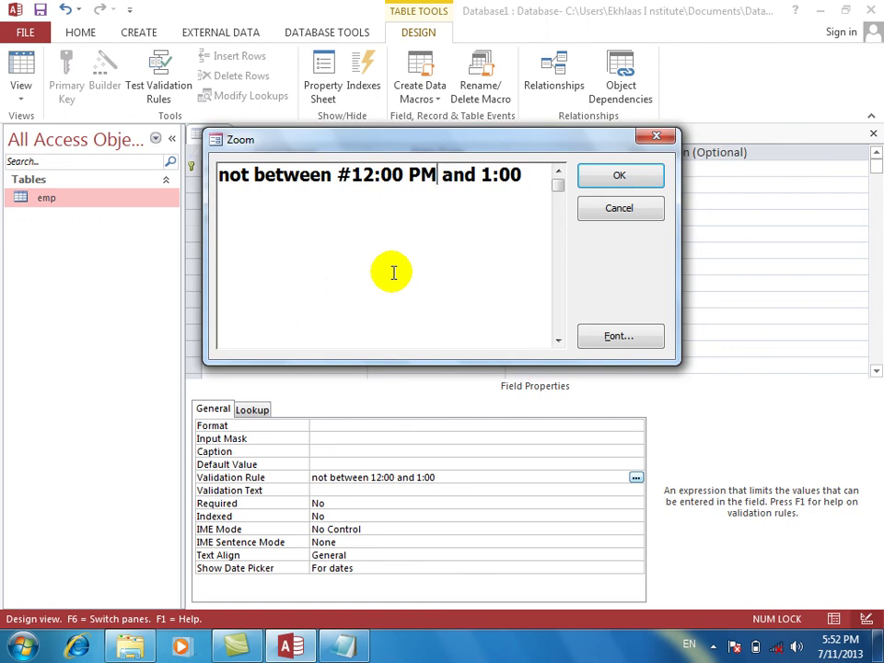
{"action": "type", "text": "#"}
Make the end time #1:00 PM#, confirming Not Between #12:00:00 PM# And #1:00:00 PM#.
{"action": "key", "text": "Right"}
{"action": "key", "text": "Right"}
{"action": "key", "text": "Right"}
{"action": "key", "text": "Right"}
{"action": "key", "text": "Right"}
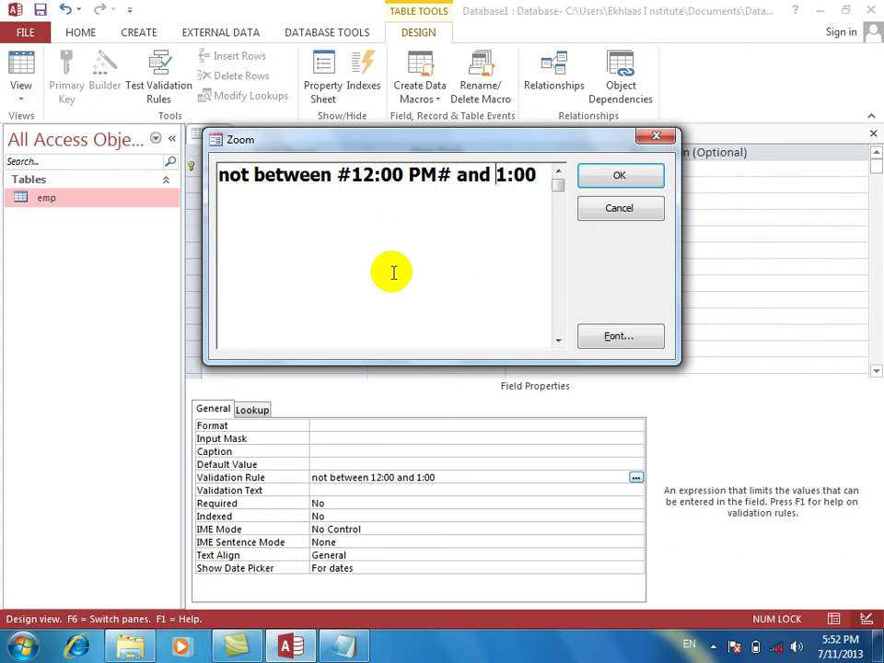
{"action": "type", "text": "#"}
{"action": "key", "text": "Right"}
{"action": "key", "text": "Right"}
{"action": "key", "text": "Right"}
{"action": "key", "text": "Right"}
{"action": "type", "text": "PM# And "}
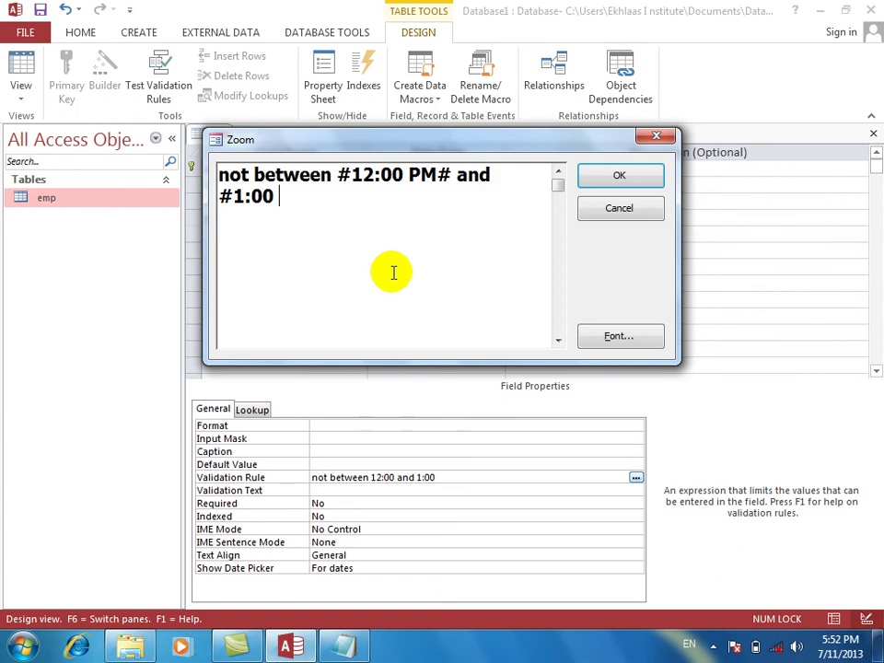
{"action": "type", "text": "#"}
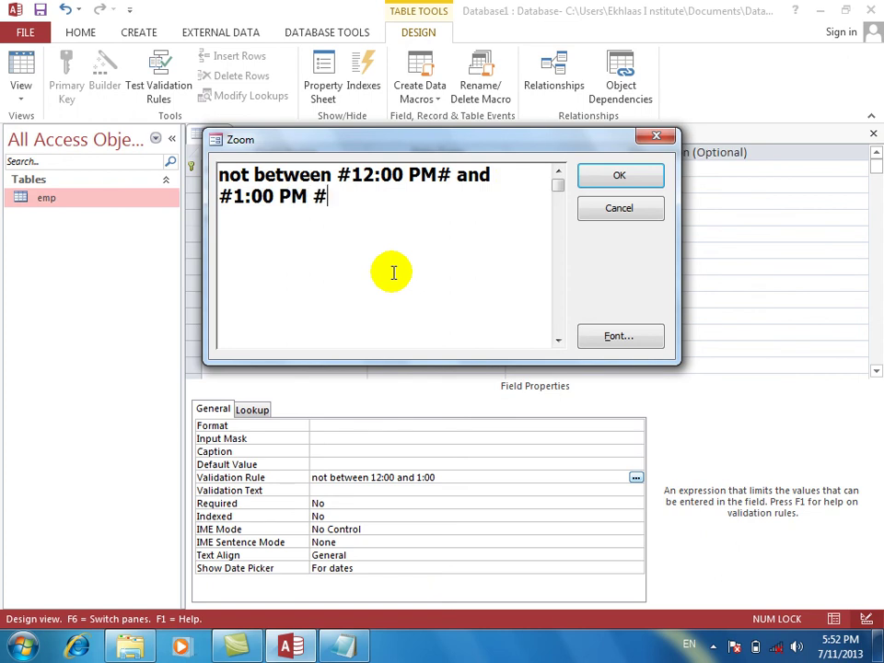
{"action": "key", "text": "Return"}
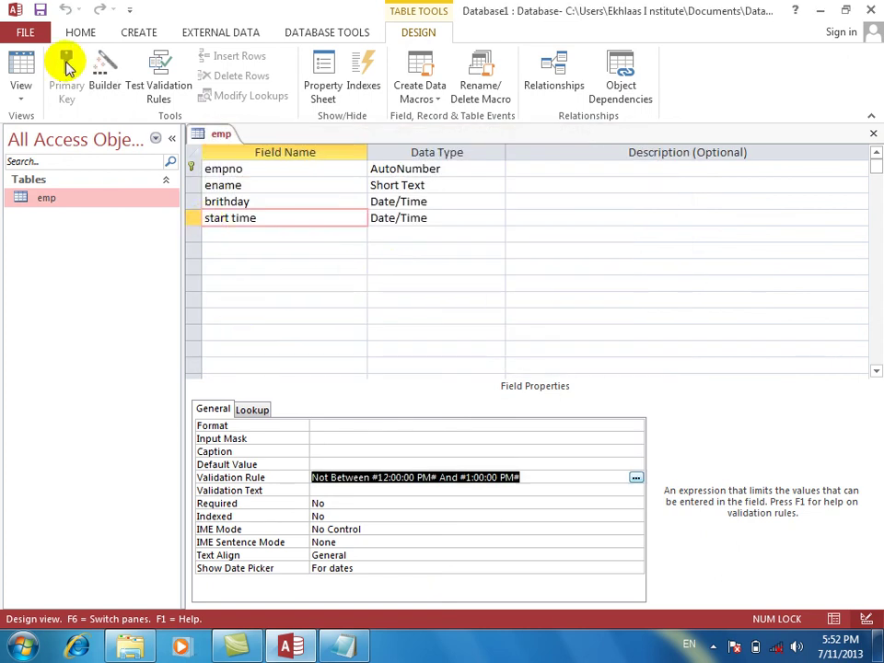
{"action": "left_click", "coordinate": [24, 66]}
Save the emp table and enter 12:30 PM as record 21's start time.
{"action": "key", "text": "Return"}
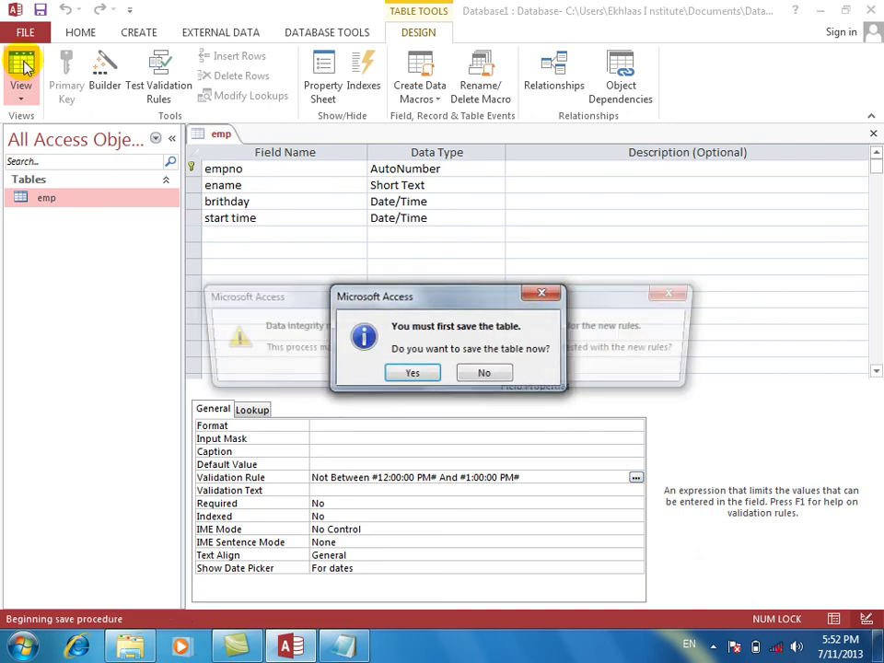
{"action": "key", "text": "Return"}
{"action": "key", "text": "Return"}
{"action": "key", "text": "Tab"}
{"action": "key", "text": "Tab"}
{"action": "key", "text": "shift+Tab"}
{"action": "key", "text": "Tab"}
{"action": "key", "text": "Tab"}
{"action": "key", "text": "shift+Tab"}
{"action": "key", "text": "Tab"}
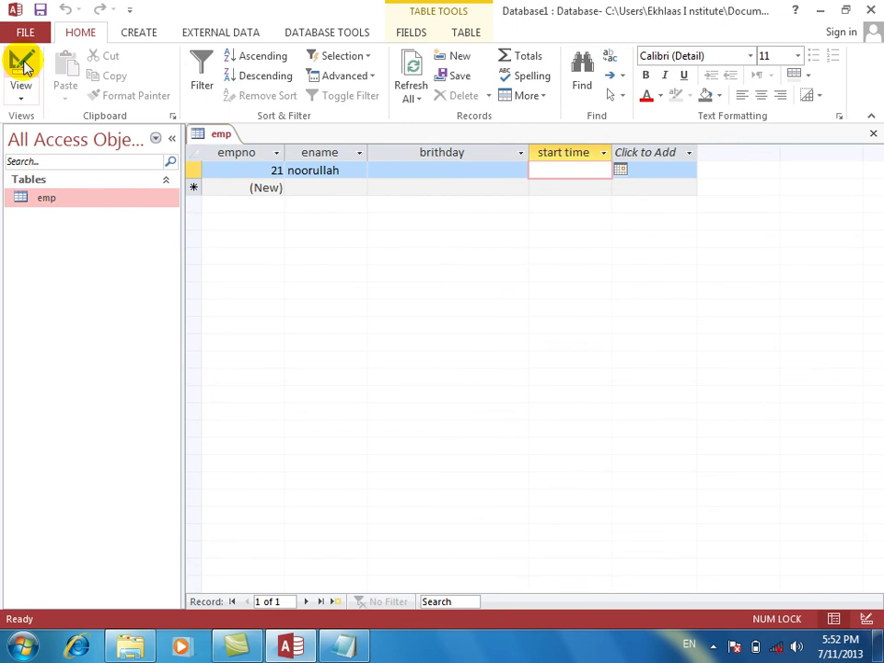
{"action": "type", "text": "12:30 p"}
{"action": "key", "text": "BackSpace"}
{"action": "key", "text": "BackSpace"}
{"action": "type", "text": "PM"}
See 12:30 PM rejected, discard the entry, and return to Design view.
{"action": "left_click", "coordinate": [20, 64]}
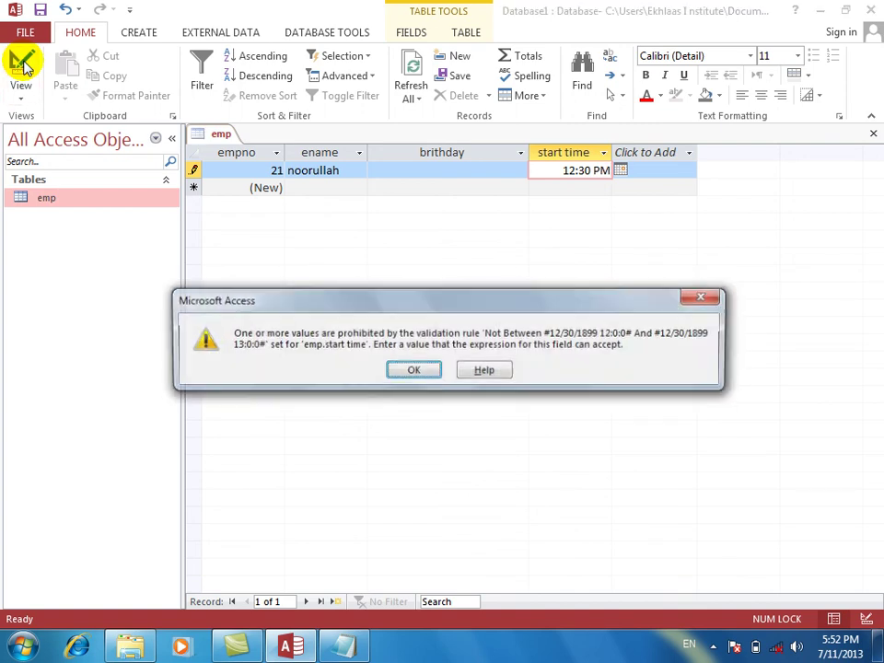
{"action": "key", "text": "Return"}
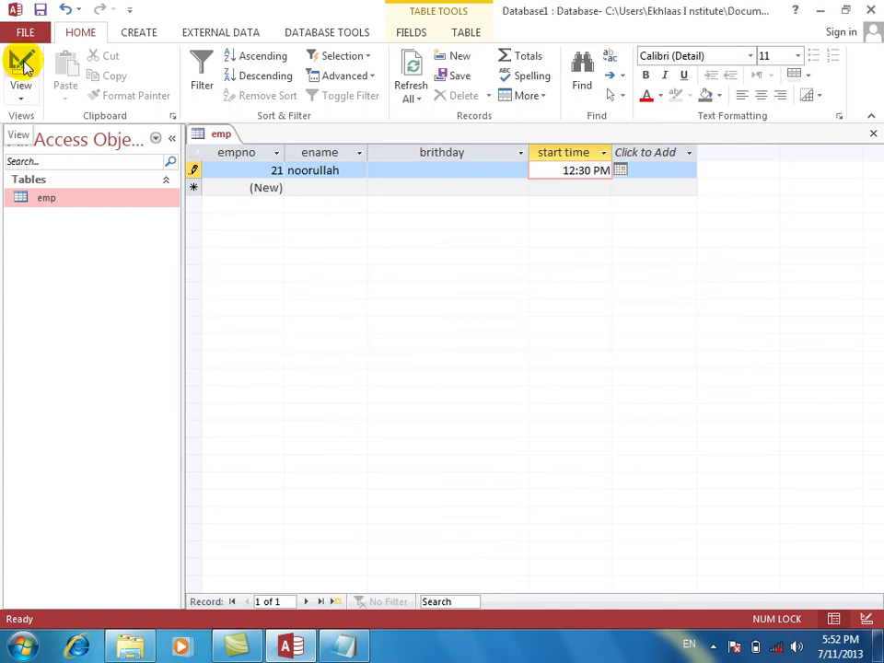
{"action": "left_click", "coordinate": [25, 64]}
{"action": "key", "text": "Return"}
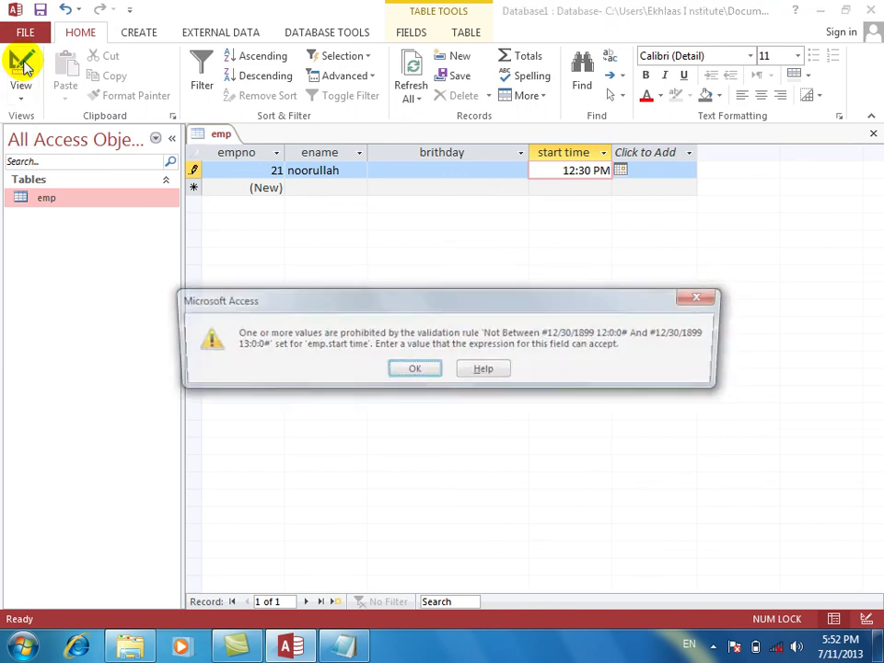
{"action": "key", "text": "Escape"}
{"action": "left_click", "coordinate": [23, 62]}
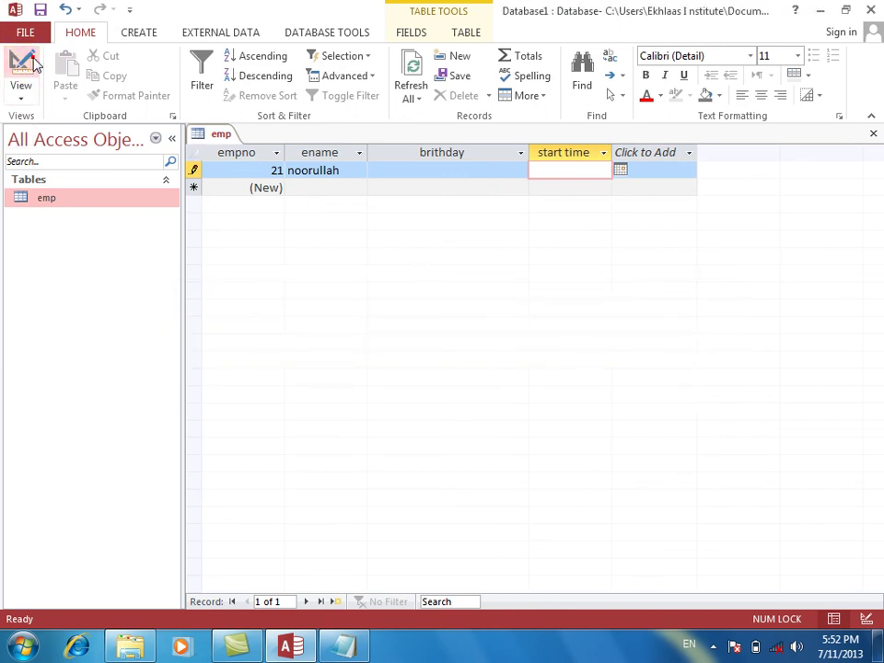
{"action": "left_click", "coordinate": [523, 477]}
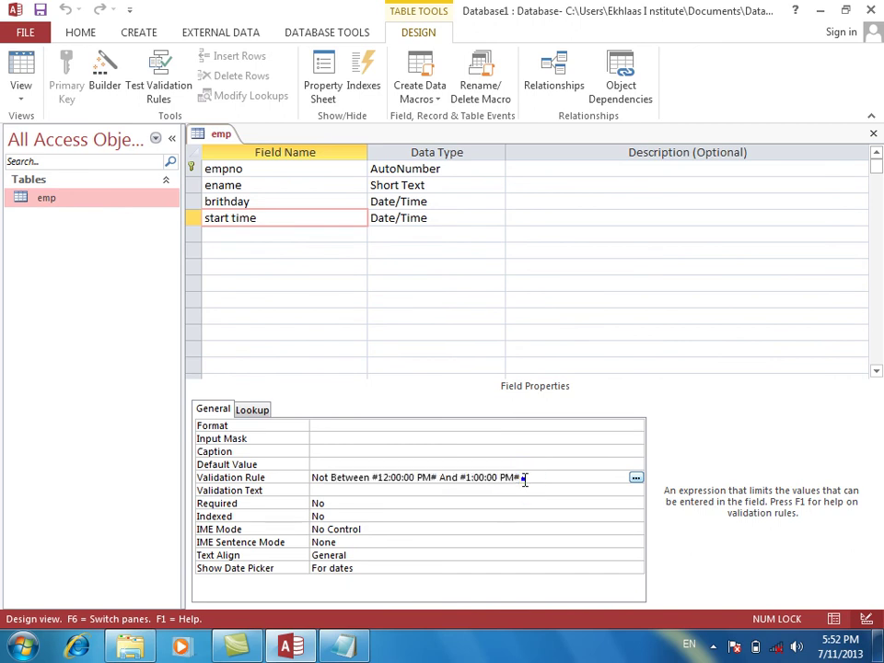
Clear start time's Not Between #12:00:00 PM# And #1:00:00 PM# rule, leaving Validation Rule empty.
{"action": "right_click", "coordinate": [522, 478]}
{"action": "left_click", "coordinate": [549, 512]}
{"action": "left_click", "coordinate": [358, 228]}
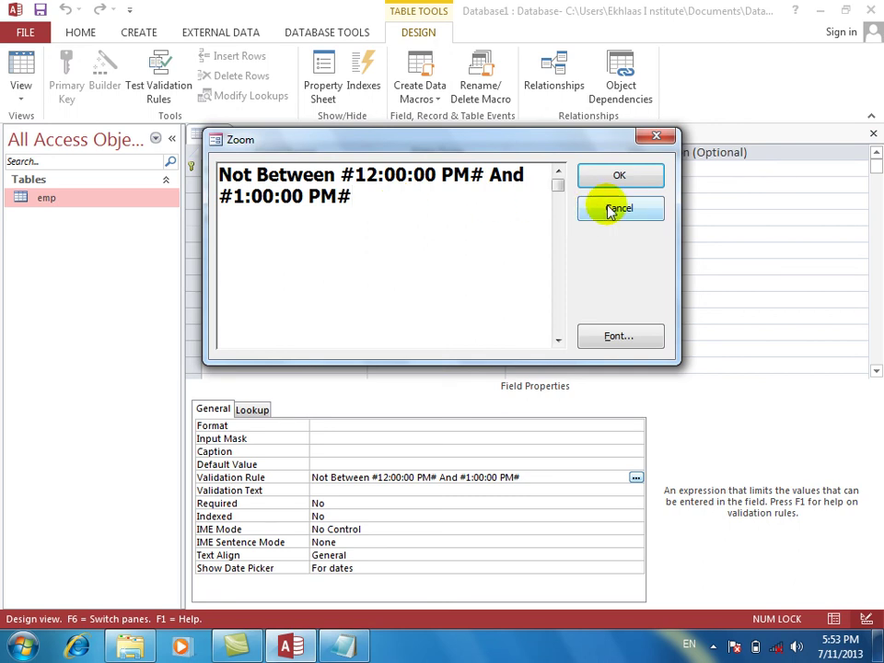
{"action": "triple_click", "coordinate": [466, 232]}
{"action": "key", "text": "Delete"}
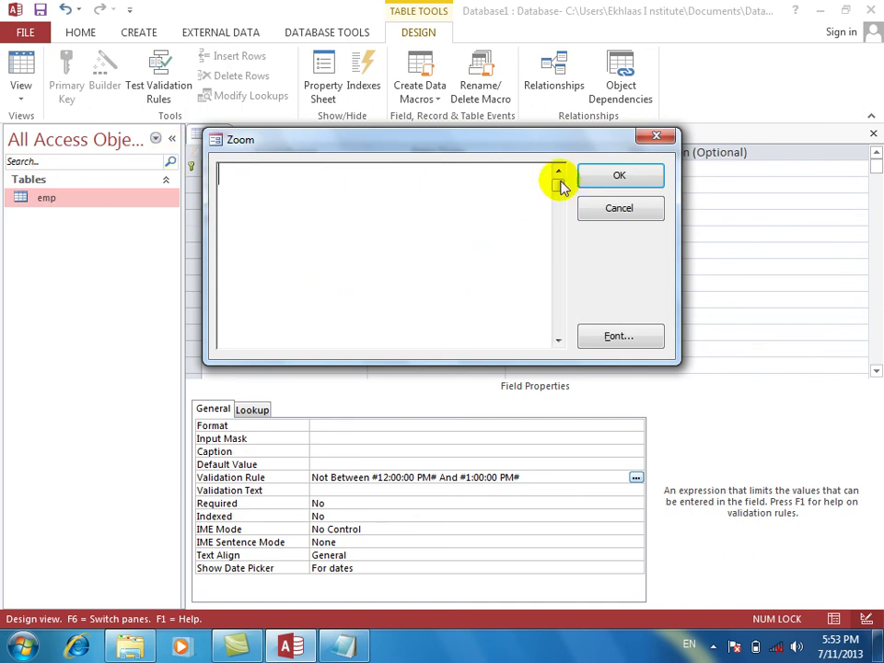
{"action": "left_click", "coordinate": [599, 210]}
{"action": "key", "text": "Delete"}
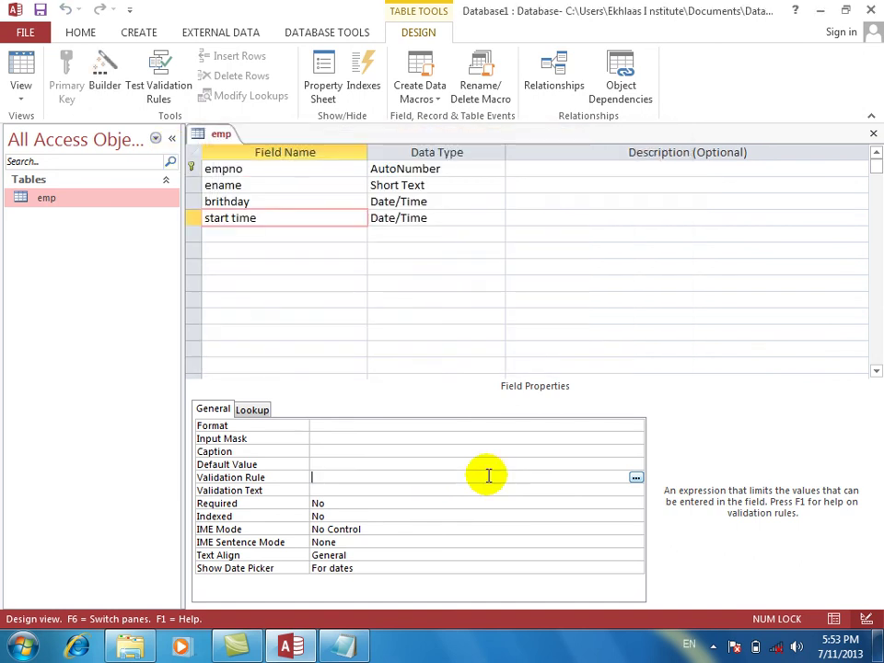
Enter <> 3:00 PM as start time's rule in Zoom and dismiss the syntax error.
{"action": "right_click", "coordinate": [426, 476]}
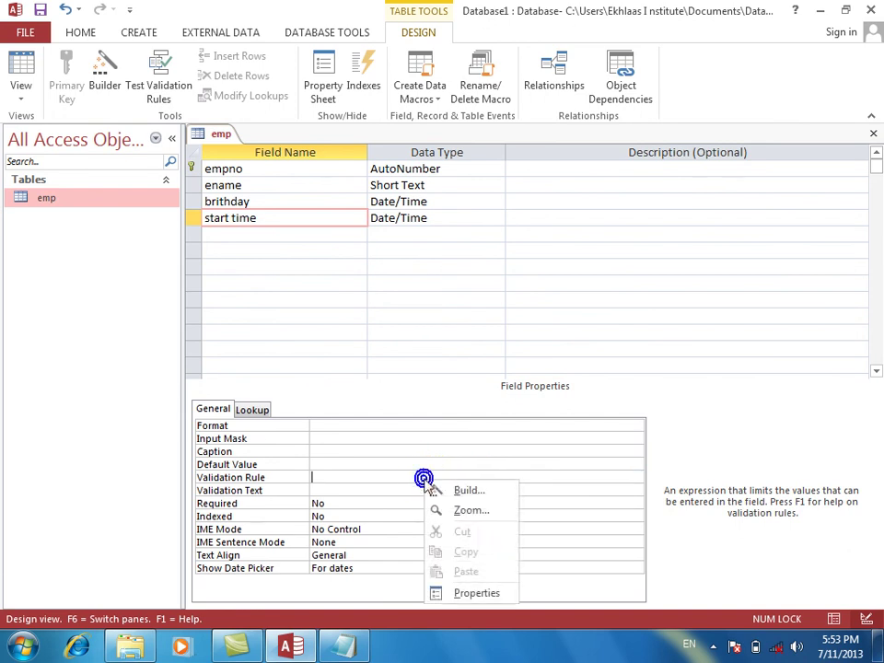
{"action": "left_click", "coordinate": [468, 514]}
{"action": "type", "text": "<> 3"}
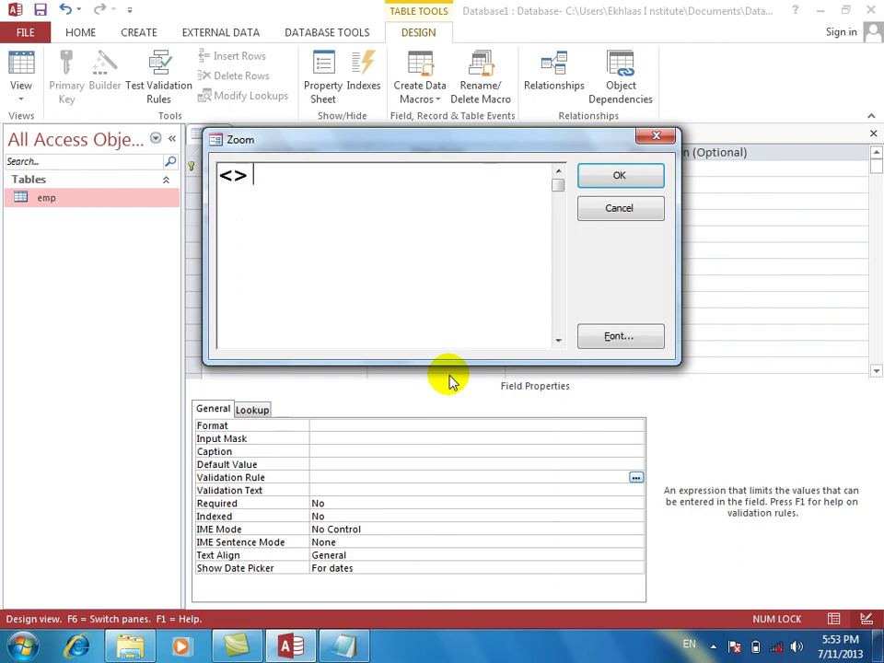
{"action": "type", "text": ":00"}
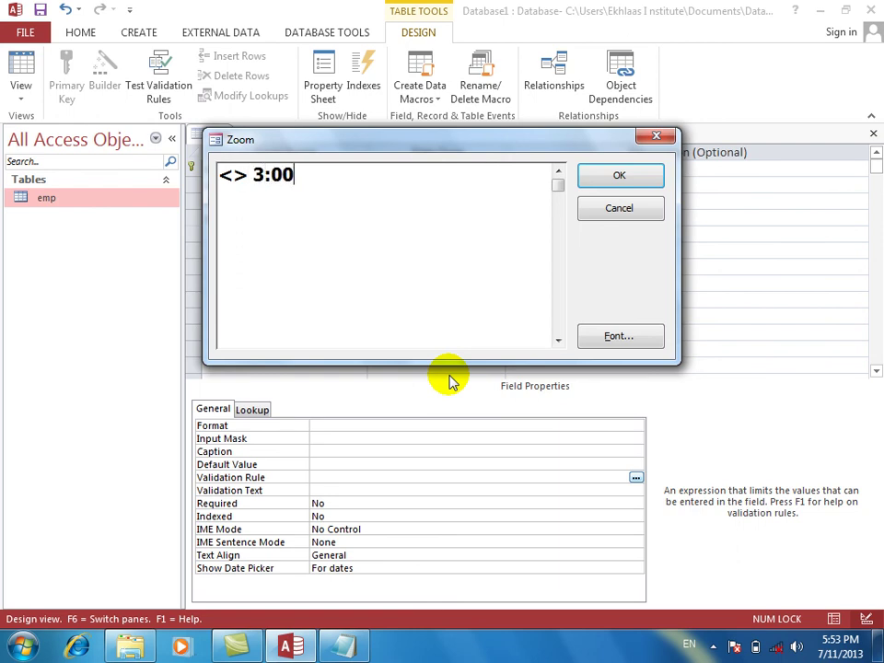
{"action": "type", "text": " PM"}
{"action": "key", "text": "Return"}
{"action": "left_click", "coordinate": [450, 373]}
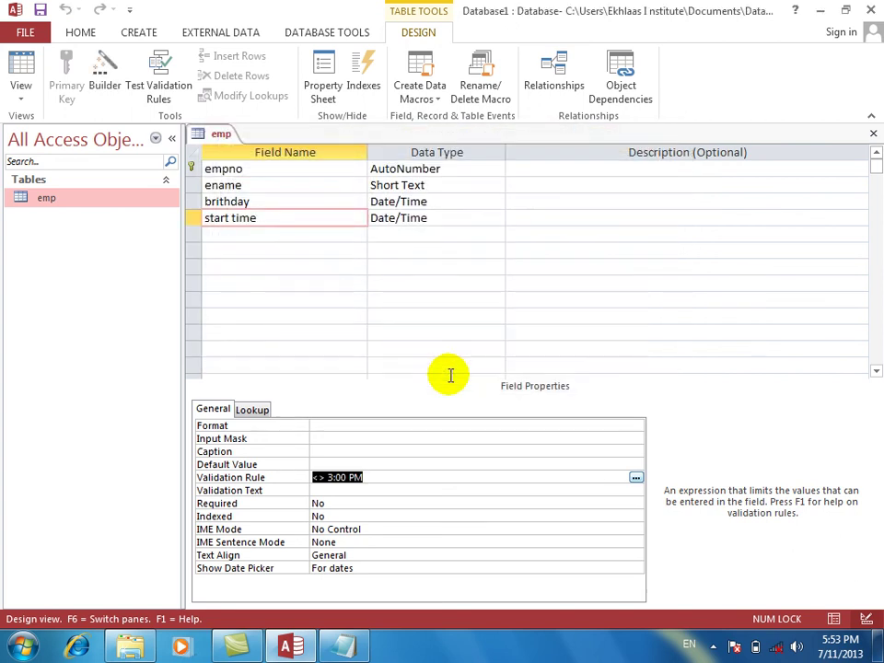
Wrap the time in # signs so the rule becomes <>#3:00:00 PM#.
{"action": "left_click", "coordinate": [383, 480]}
{"action": "type", "text": "#"}
{"action": "key", "text": "Left"}
{"action": "key", "text": "Left"}
{"action": "key", "text": "Left"}
{"action": "key", "text": "Left"}
{"action": "key", "text": "Left"}
{"action": "key", "text": "Left"}
{"action": "key", "text": "Left"}
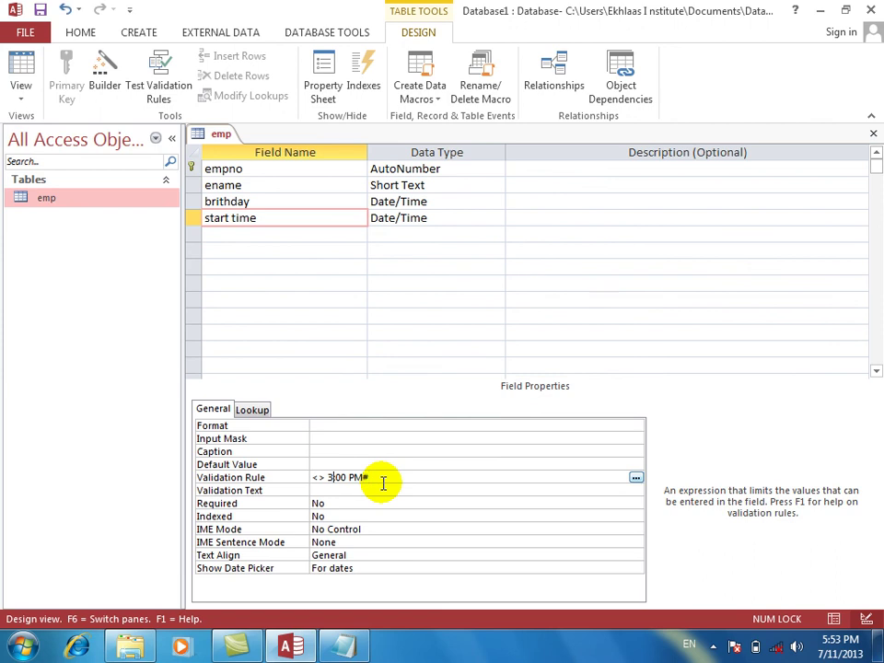
{"action": "type", "text": "#"}
{"action": "key", "text": "Return"}
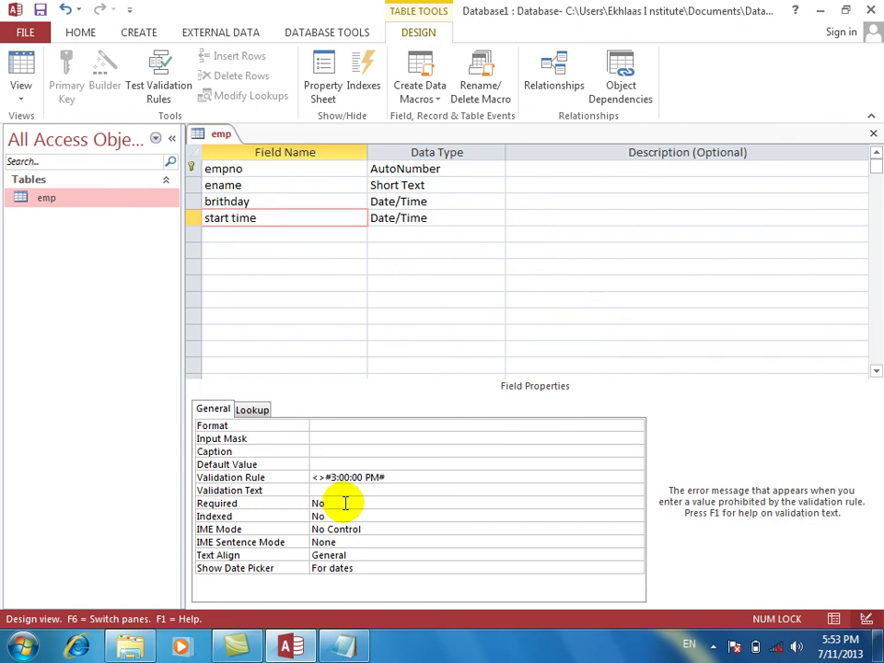
{"action": "left_click", "coordinate": [18, 66]}
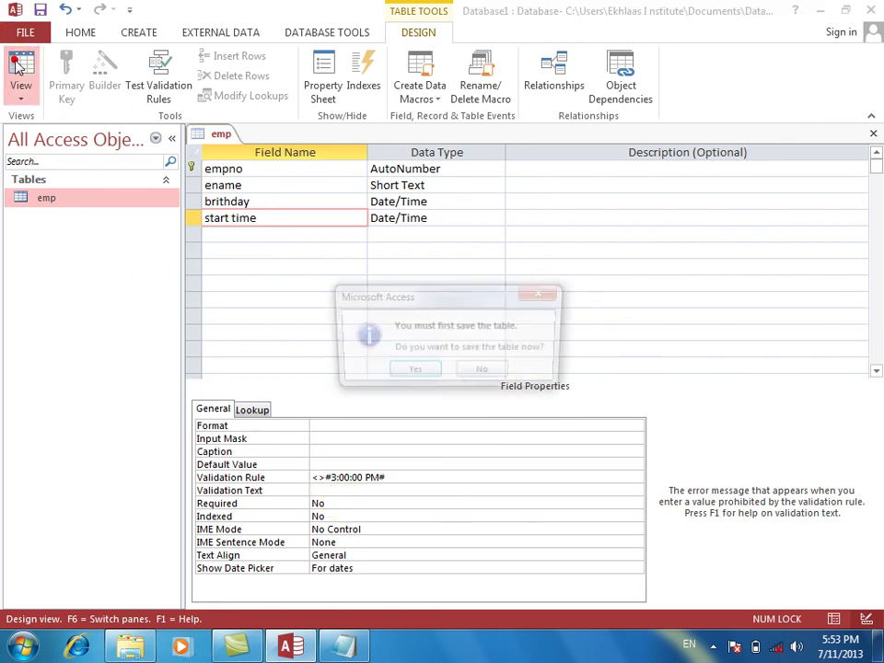
Save the table and try 3:00 PM as record 21's start time, which is refused.
{"action": "key", "text": "Return"}
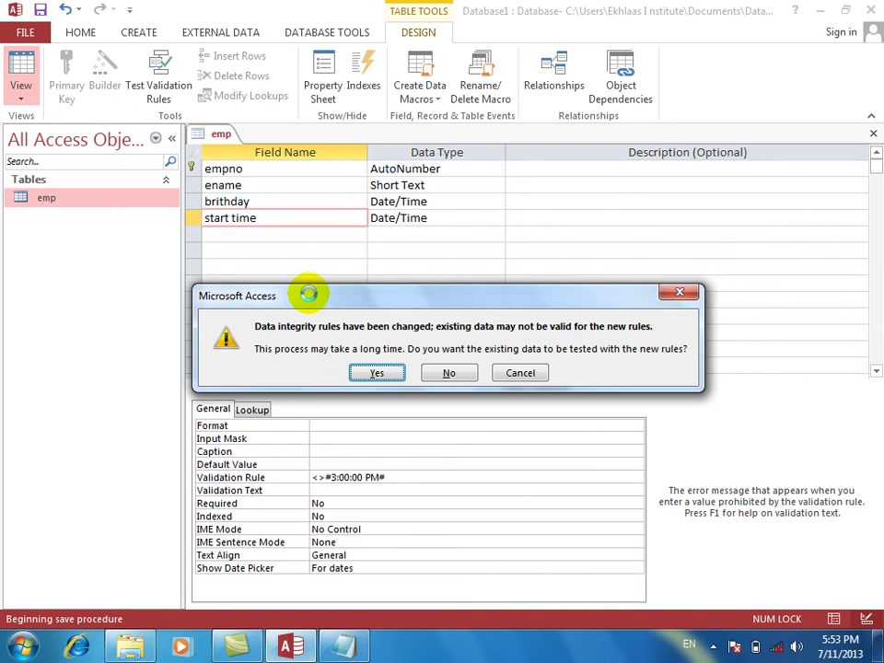
{"action": "key", "text": "Return"}
{"action": "key", "text": "Return"}
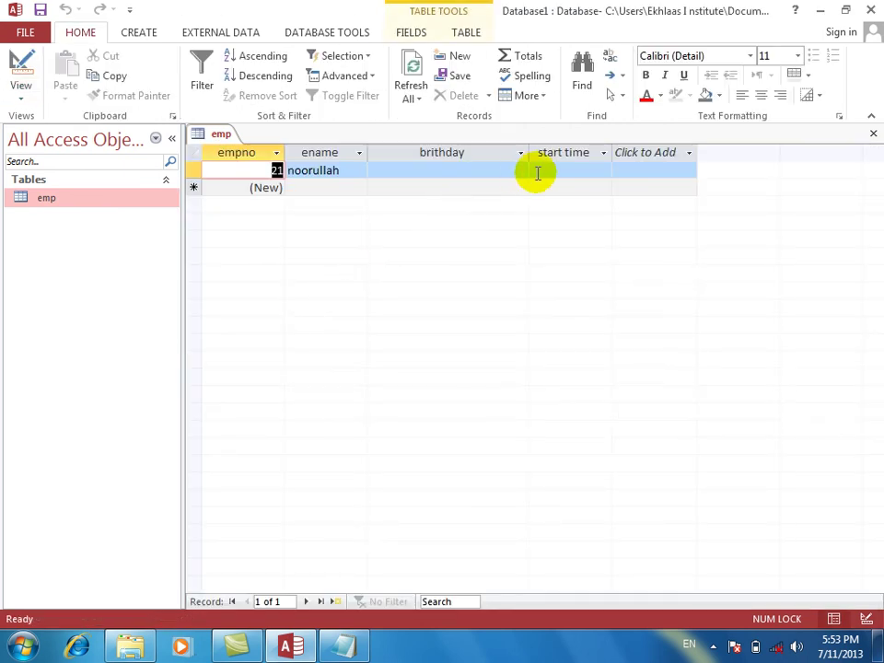
{"action": "left_click", "coordinate": [550, 173]}
{"action": "left_click", "coordinate": [549, 173]}
{"action": "type", "text": "3"}
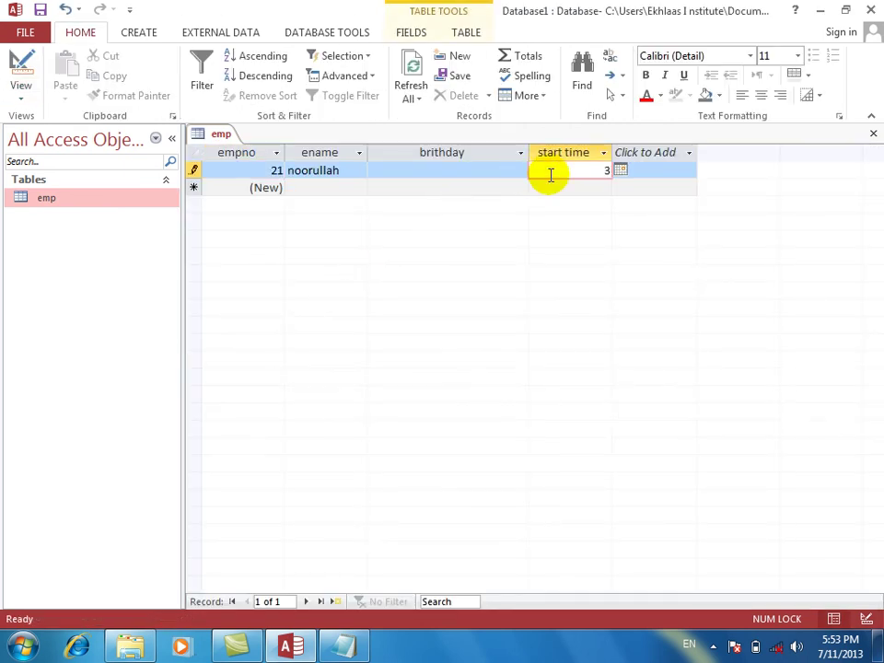
{"action": "type", "text": ":00 PM"}
{"action": "key", "text": "Return"}
Change the start time to 3:30 PM, which is accepted.
{"action": "key", "text": "Return"}
{"action": "key", "text": "Left"}
{"action": "key", "text": "Left"}
{"action": "key", "text": "Left"}
{"action": "key", "text": "BackSpace"}
{"action": "type", "text": "3"}
{"action": "key", "text": "Return"}
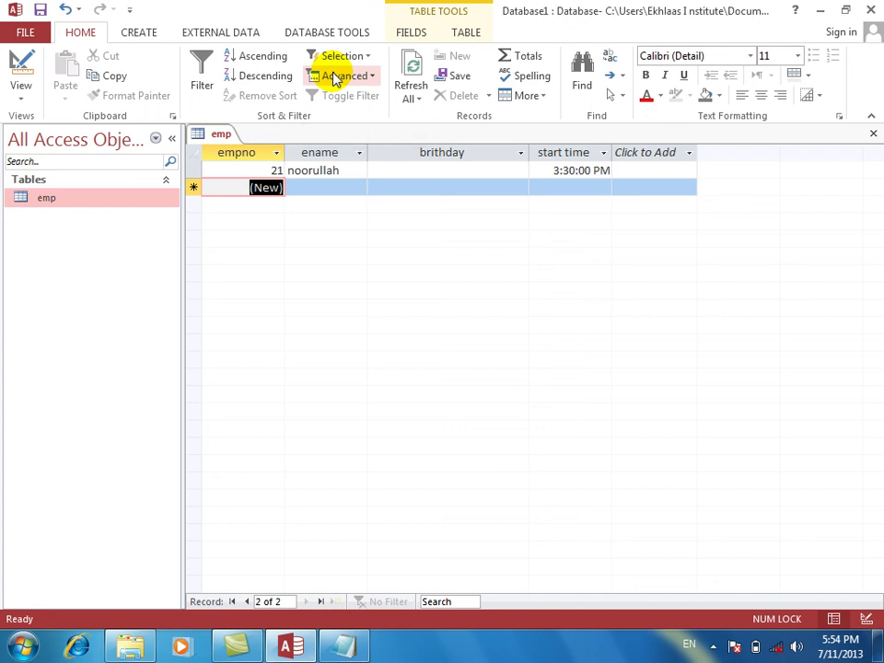
Back in Design view, open start time's <>#3:00:00 PM# rule in the Zoom box.
{"action": "left_click", "coordinate": [14, 70]}
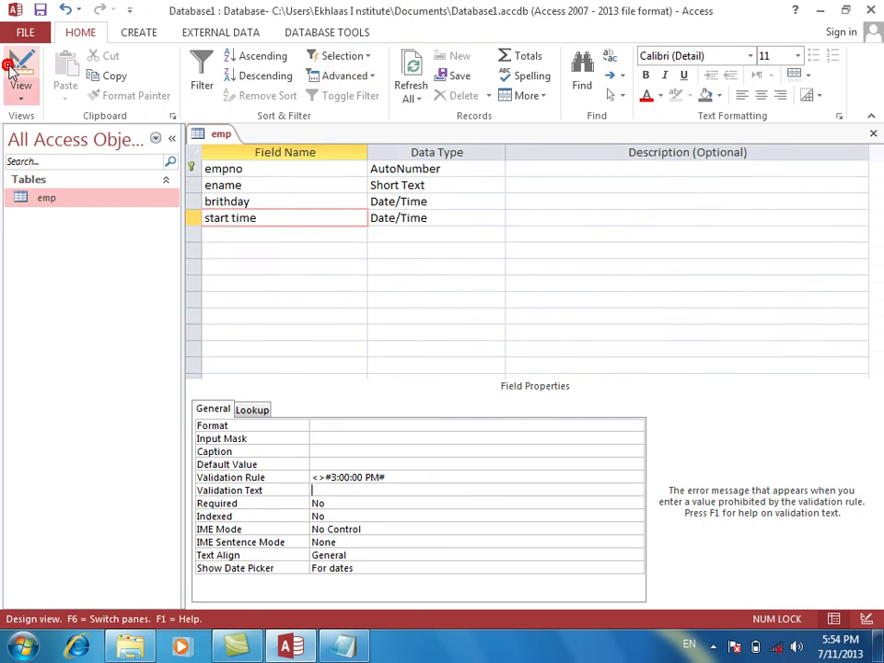
{"action": "left_click", "coordinate": [270, 217]}
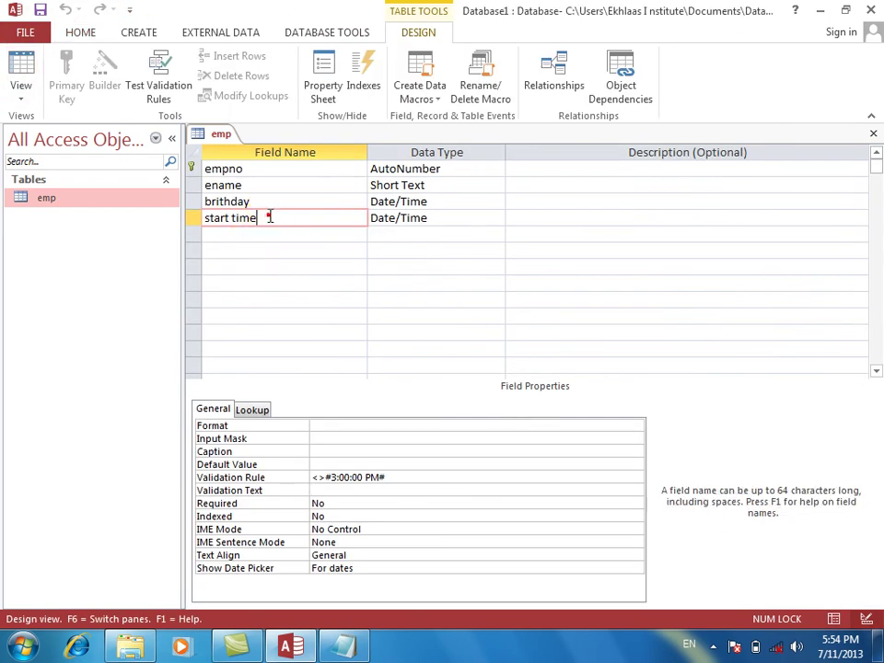
{"action": "left_click", "coordinate": [270, 217]}
{"action": "left_click", "coordinate": [408, 481]}
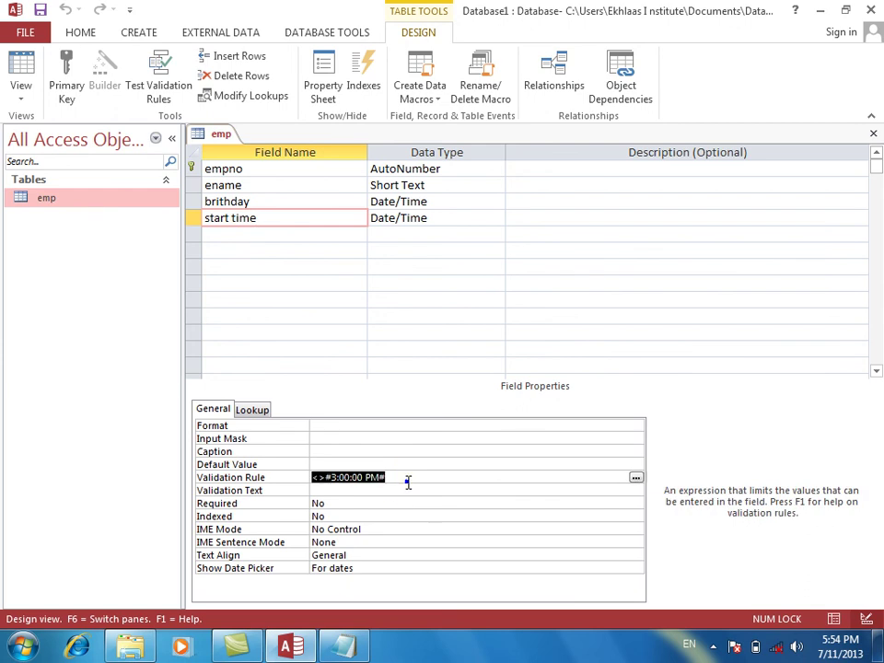
{"action": "right_click", "coordinate": [408, 482]}
{"action": "left_click", "coordinate": [447, 516]}
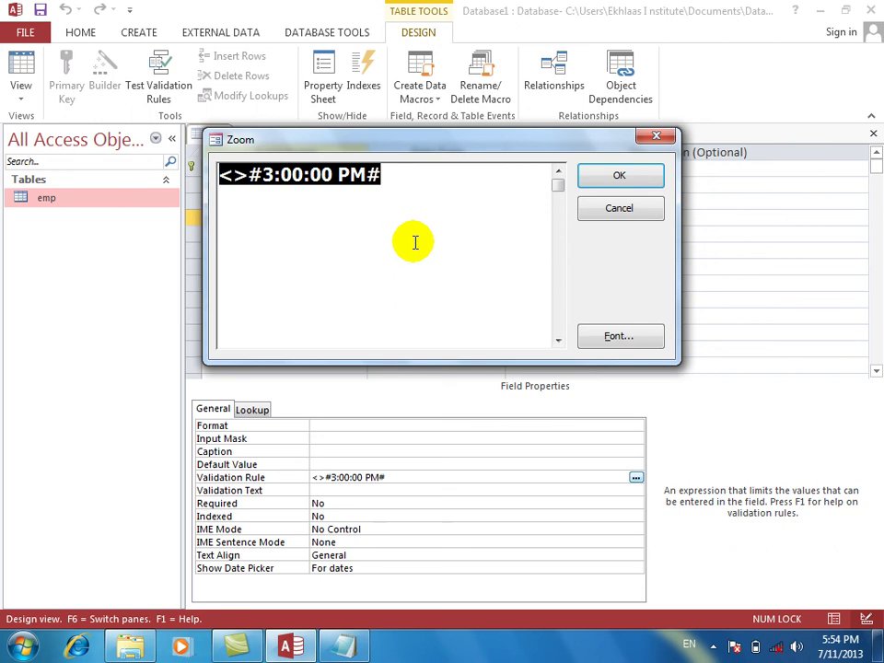
Replace the rule with Between #8:00 AM# and the start of a 4:00 end time.
{"action": "key", "text": "Delete"}
{"action": "type", "text": "beteee"}
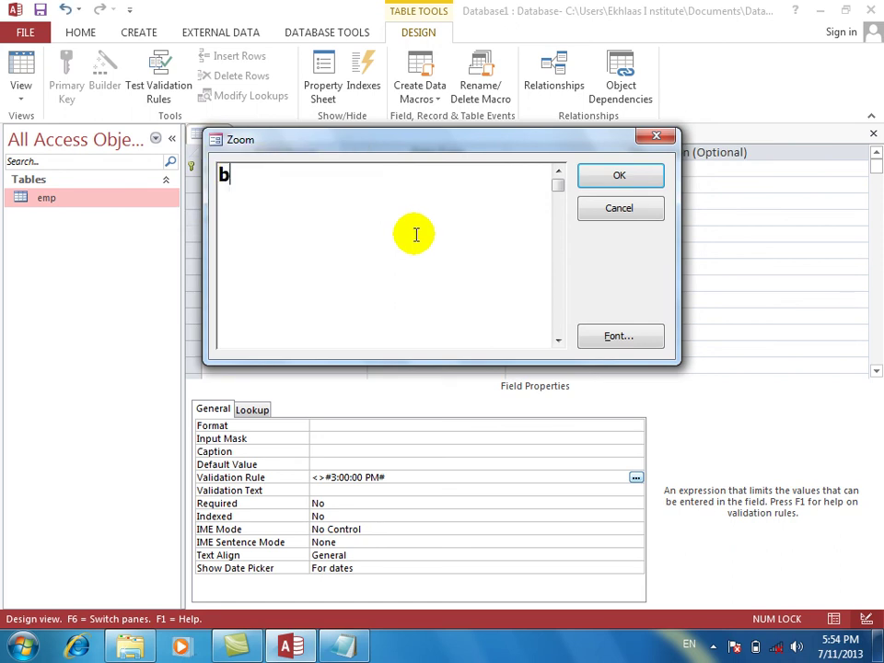
{"action": "key", "text": "BackSpace"}
{"action": "key", "text": "BackSpace"}
{"action": "key", "text": "BackSpace"}
{"action": "type", "text": "ween"}
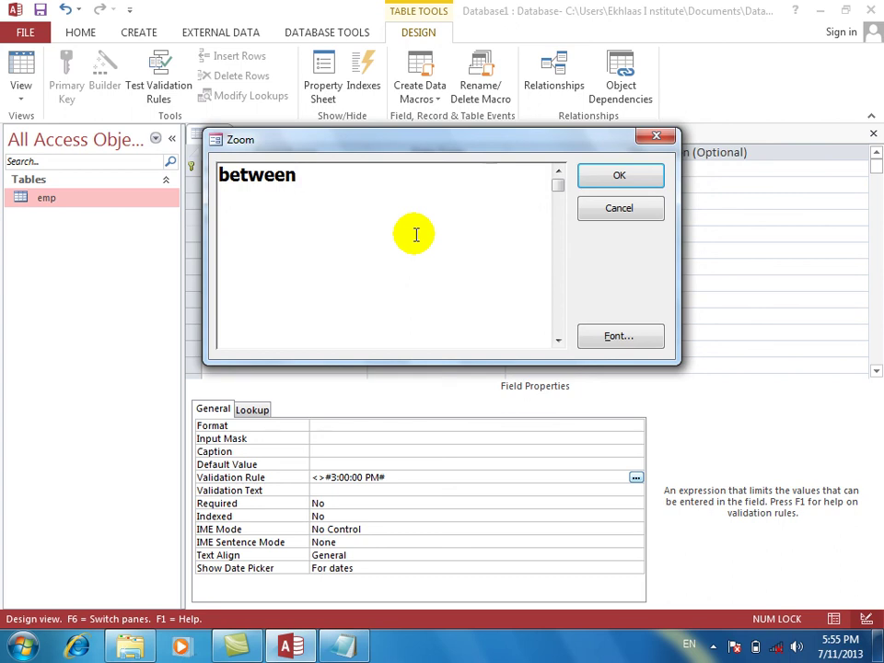
{"action": "type", "text": "#8:00"}
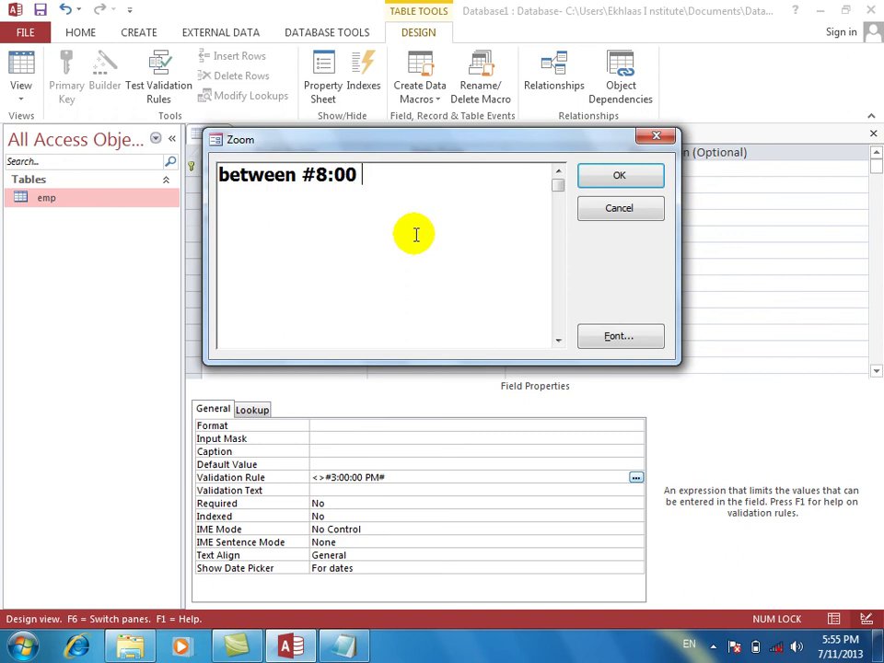
{"action": "type", "text": "AM# and "}
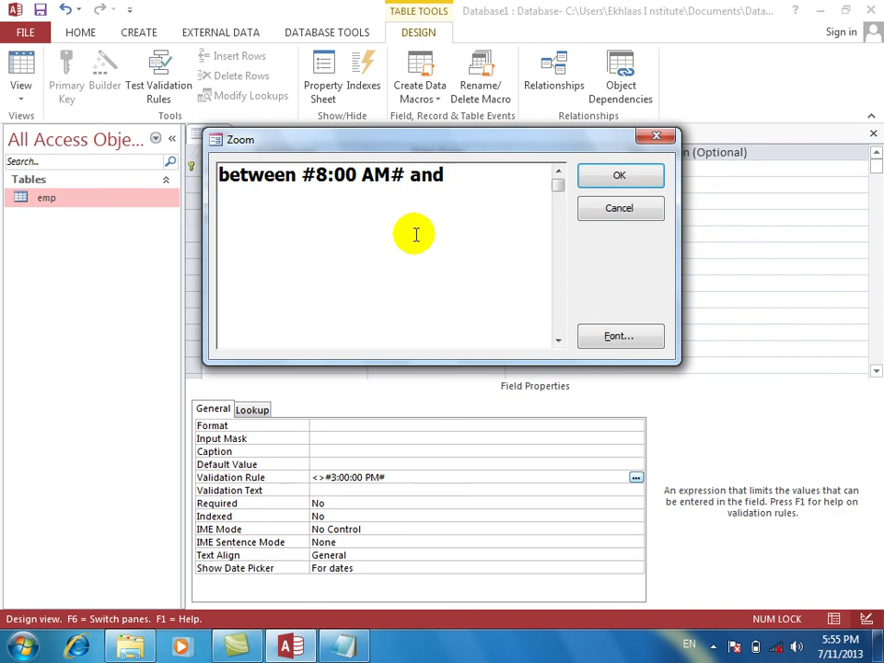
{"action": "type", "text": "4:"}
{"action": "key", "text": "BackSpace"}
{"action": "key", "text": "BackSpace"}
{"action": "type", "text": "#"}
{"action": "type", "text": "4:"}
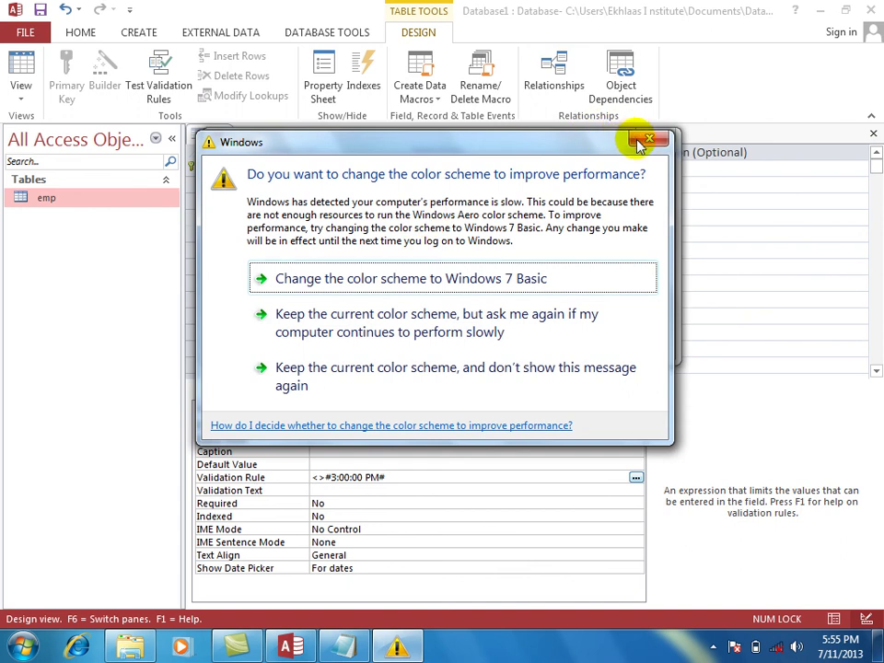
Finish the end time as #4:00 PM#, confirming Between #8:00:00 AM# And #4:00:00 PM#.
{"action": "left_click", "coordinate": [648, 138]}
{"action": "left_click", "coordinate": [505, 181]}
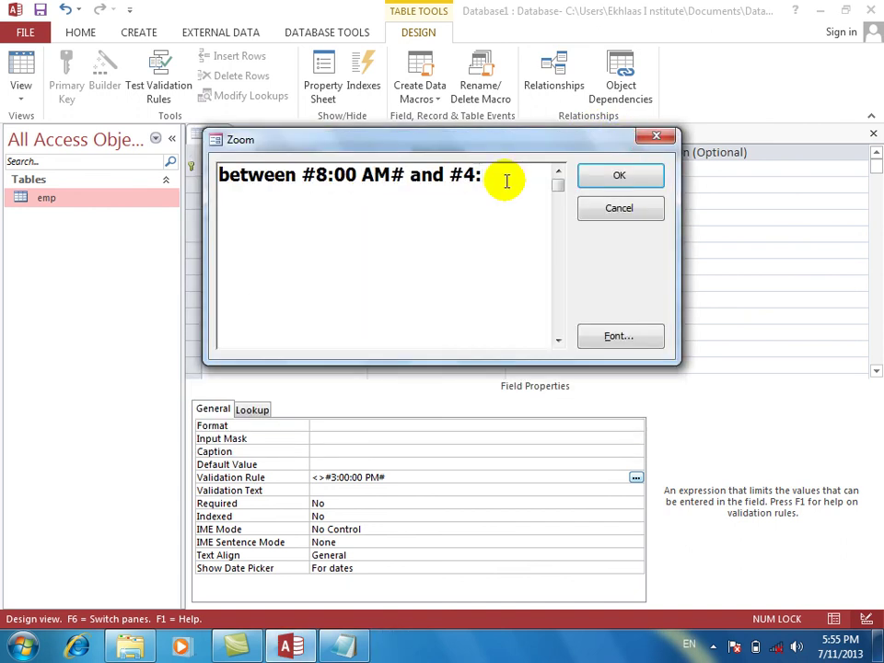
{"action": "type", "text": "9"}
{"action": "key", "text": "BackSpace"}
{"action": "type", "text": "00 PM"}
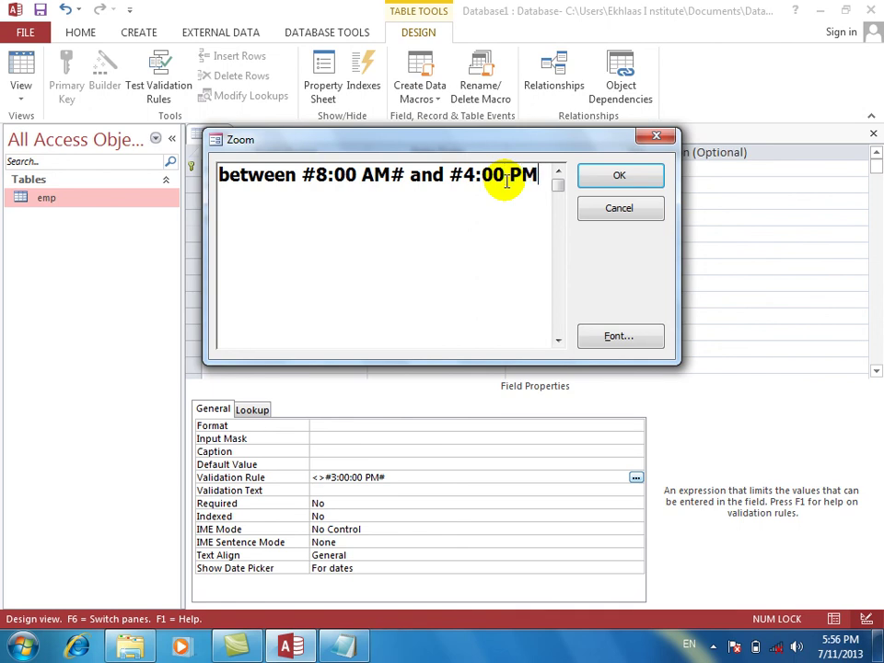
{"action": "type", "text": "#"}
{"action": "key", "text": "Return"}
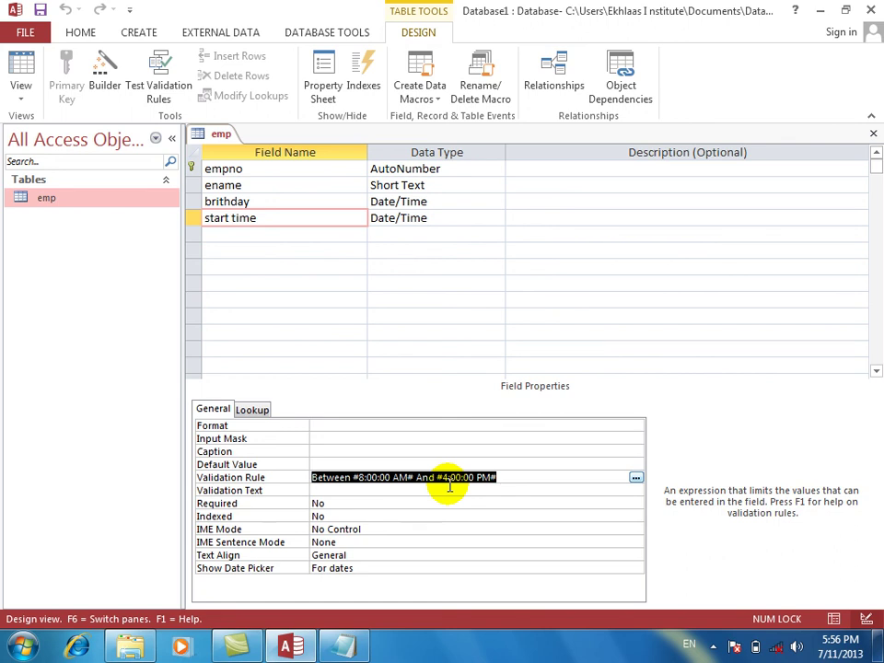
{"action": "right_click", "coordinate": [525, 477]}
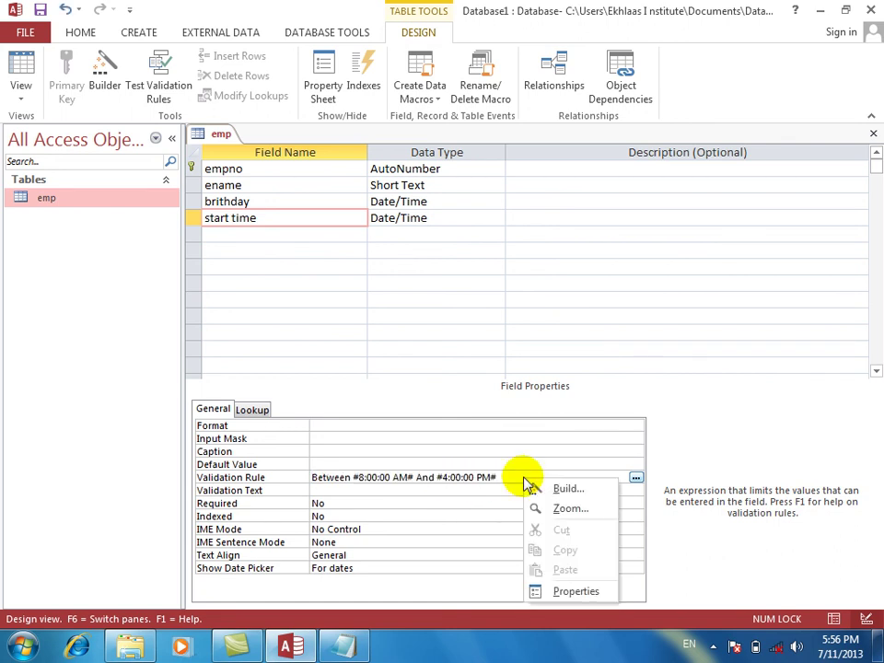
{"action": "left_click", "coordinate": [558, 506]}
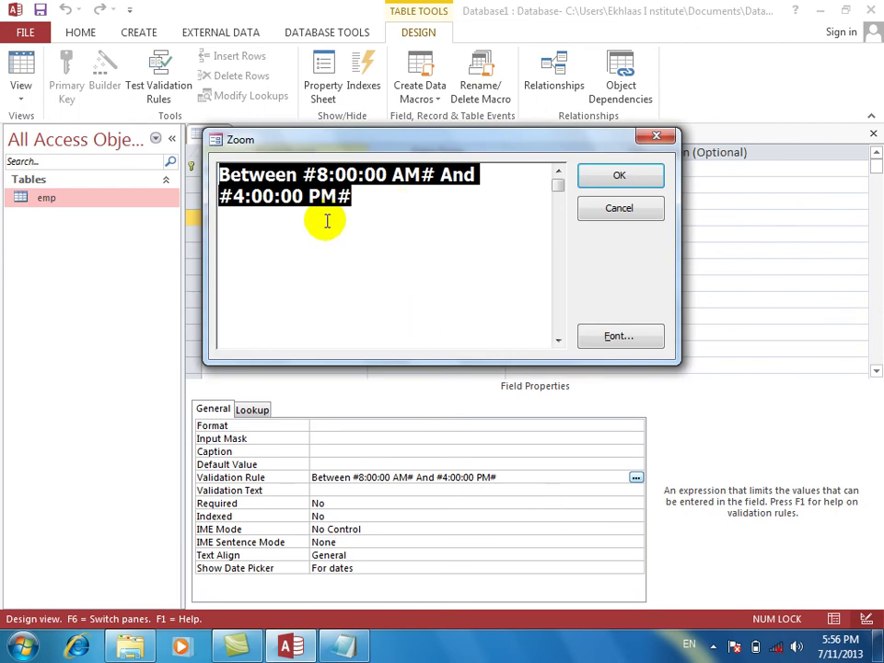
{"action": "left_click", "coordinate": [242, 197]}
{"action": "key", "text": "BackSpace"}
{"action": "type", "text": "12"}
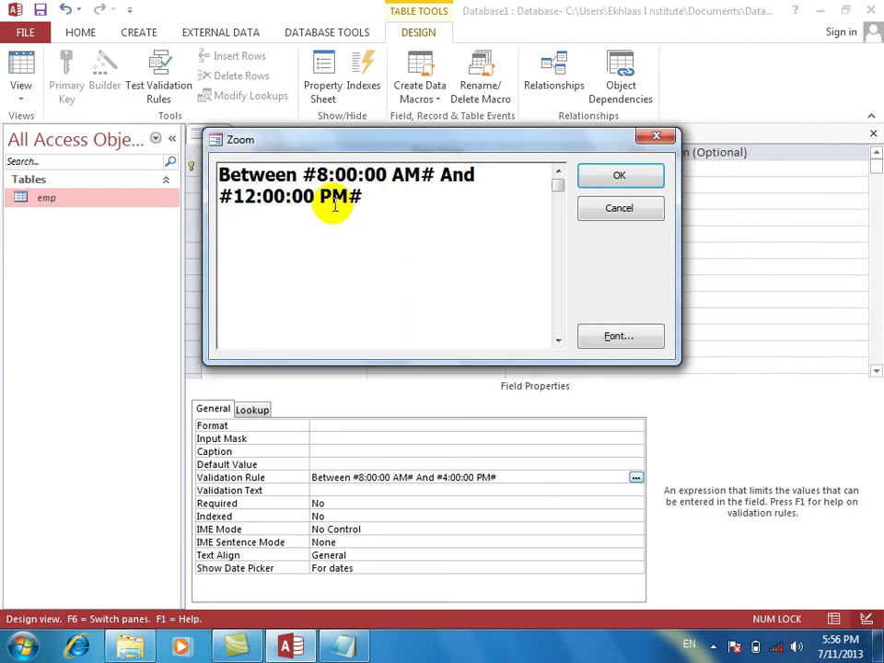
{"action": "left_click", "coordinate": [373, 199]}
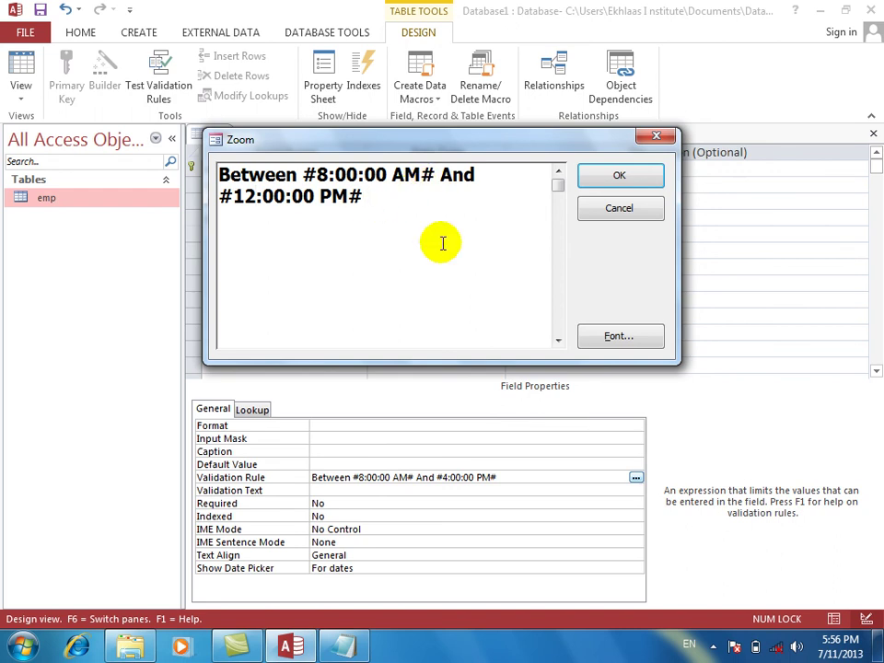
{"action": "type", "text": "or between"}
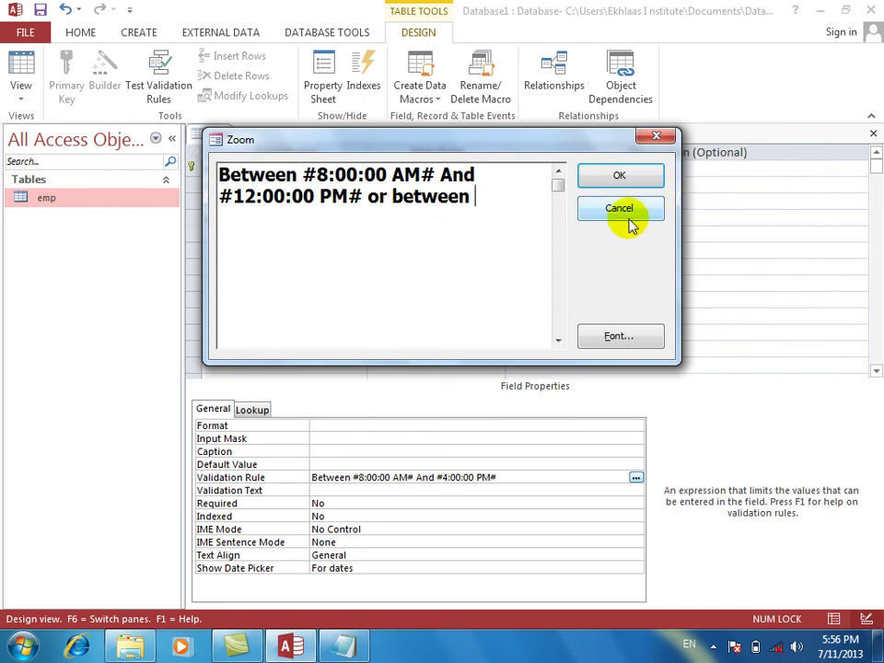
{"action": "key", "text": "BackSpace"}
{"action": "key", "text": "BackSpace"}
{"action": "key", "text": "BackSpace"}
{"action": "key", "text": "BackSpace"}
{"action": "key", "text": "BackSpace"}
{"action": "key", "text": "BackSpace"}
{"action": "key", "text": "BackSpace"}
{"action": "key", "text": "BackSpace"}
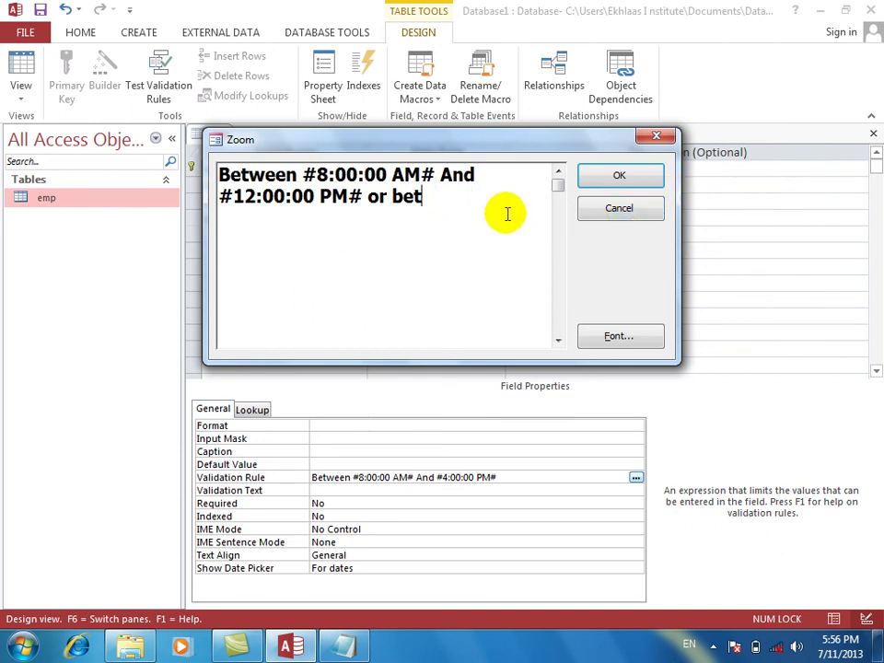
{"action": "key", "text": "BackSpace"}
{"action": "key", "text": "BackSpace"}
{"action": "key", "text": "BackSpace"}
{"action": "key", "text": "BackSpace"}
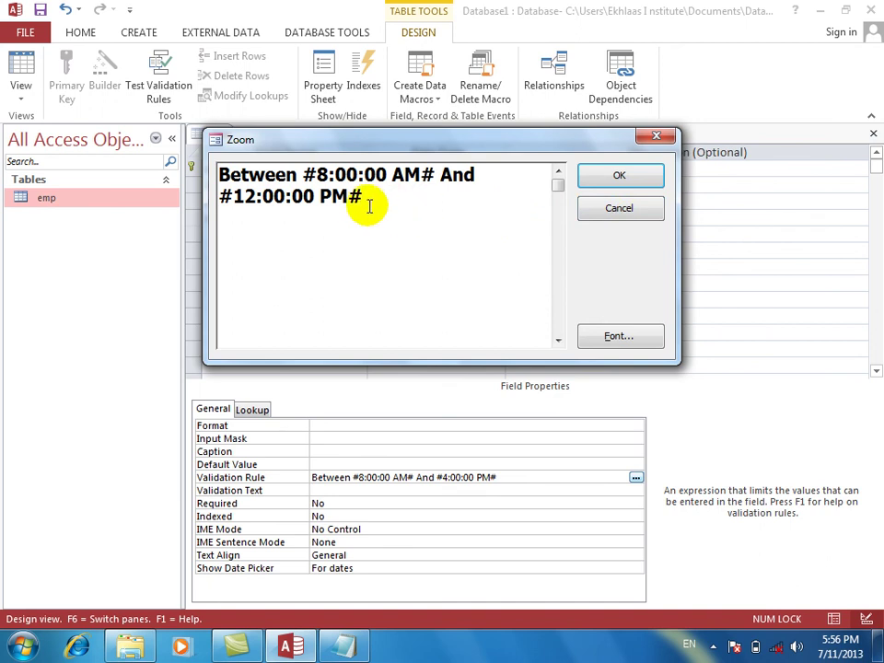
{"action": "left_click", "coordinate": [259, 193]}
{"action": "key", "text": "BackSpace"}
{"action": "key", "text": "BackSpace"}
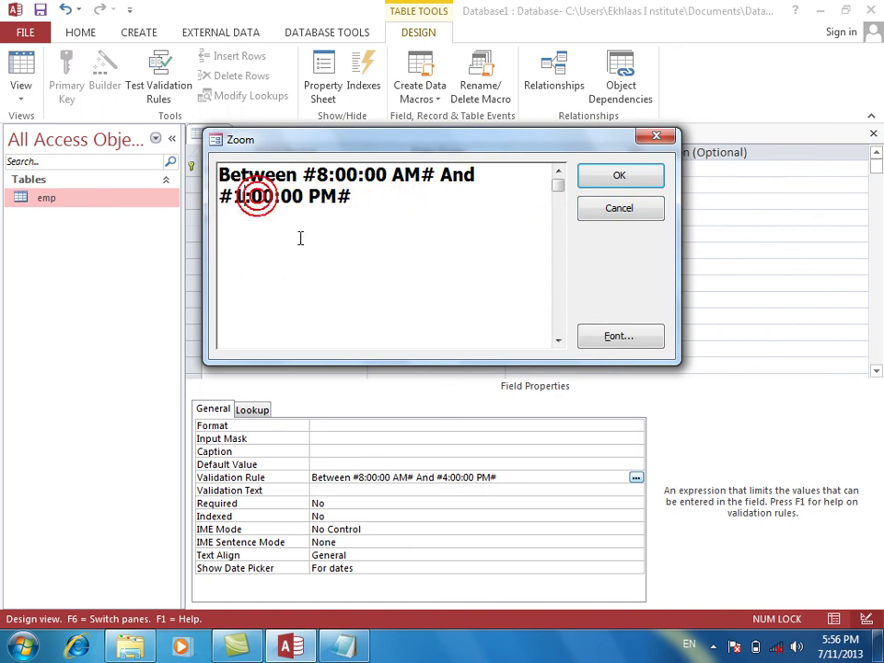
{"action": "type", "text": "4"}
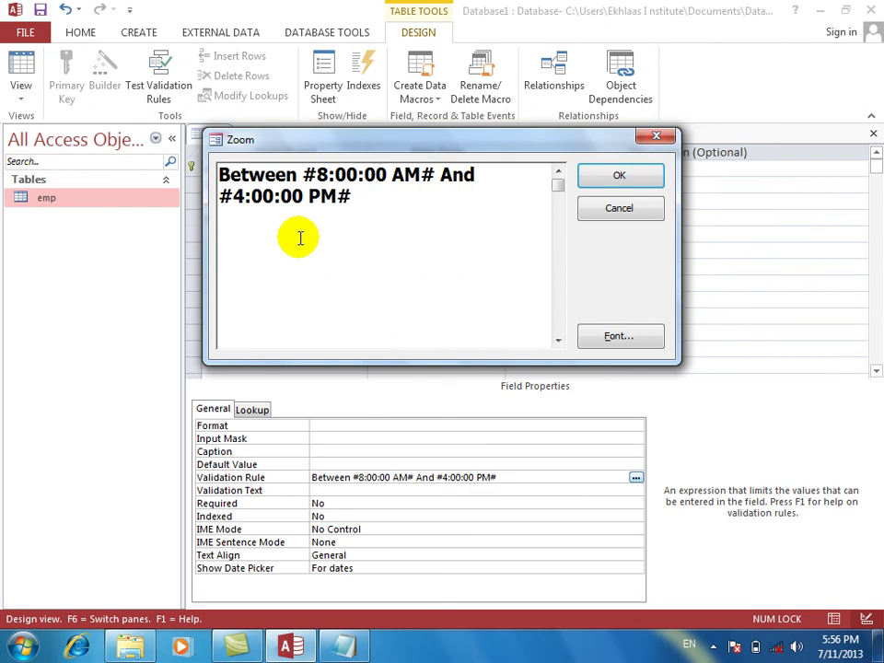
{"action": "key", "text": "Return"}
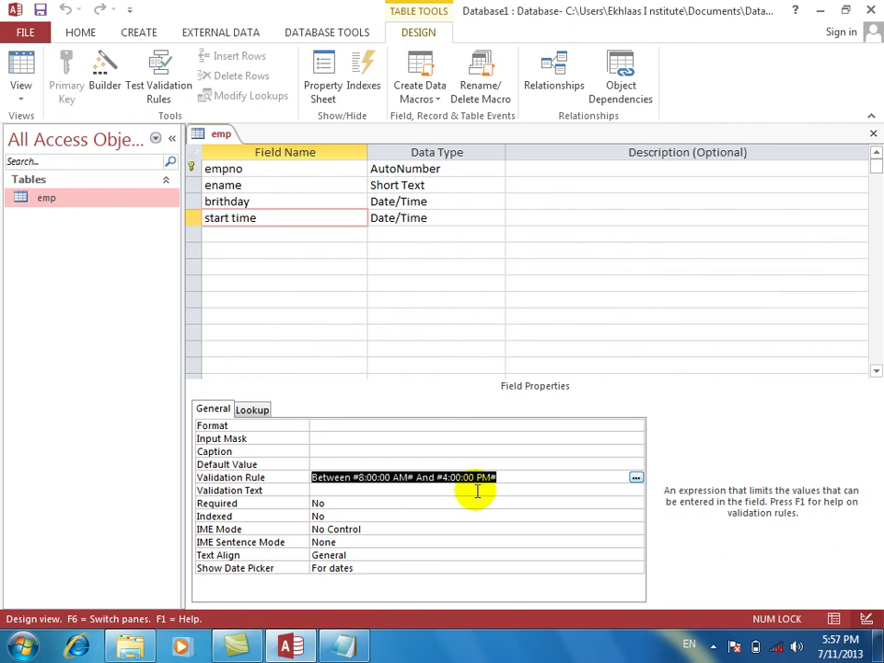
Clear the Between #8:00:00 AM# And #4:00:00 PM# validation rule from start time, then go to Datasheet View.
{"action": "left_click", "coordinate": [375, 490]}
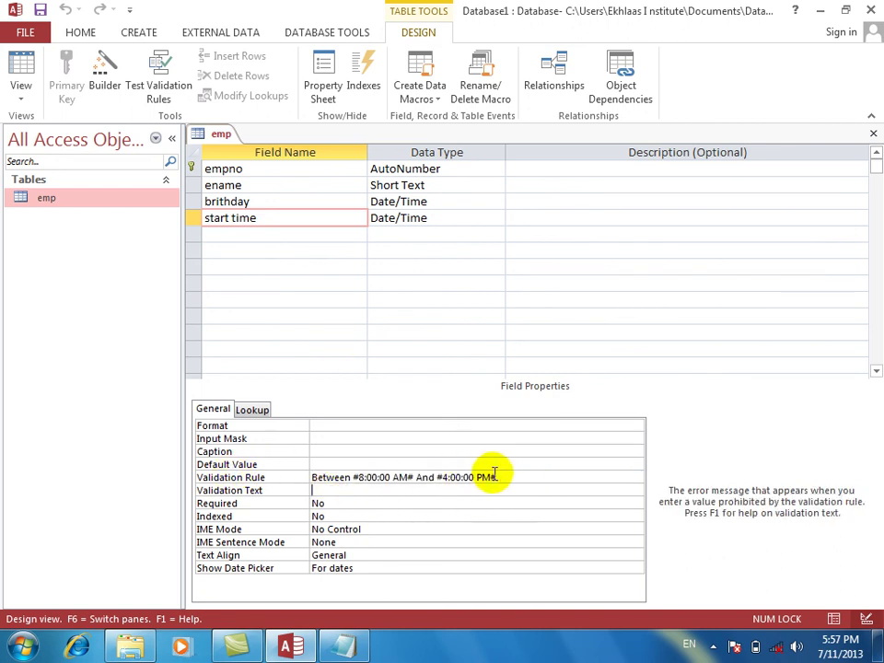
{"action": "left_click", "coordinate": [420, 472]}
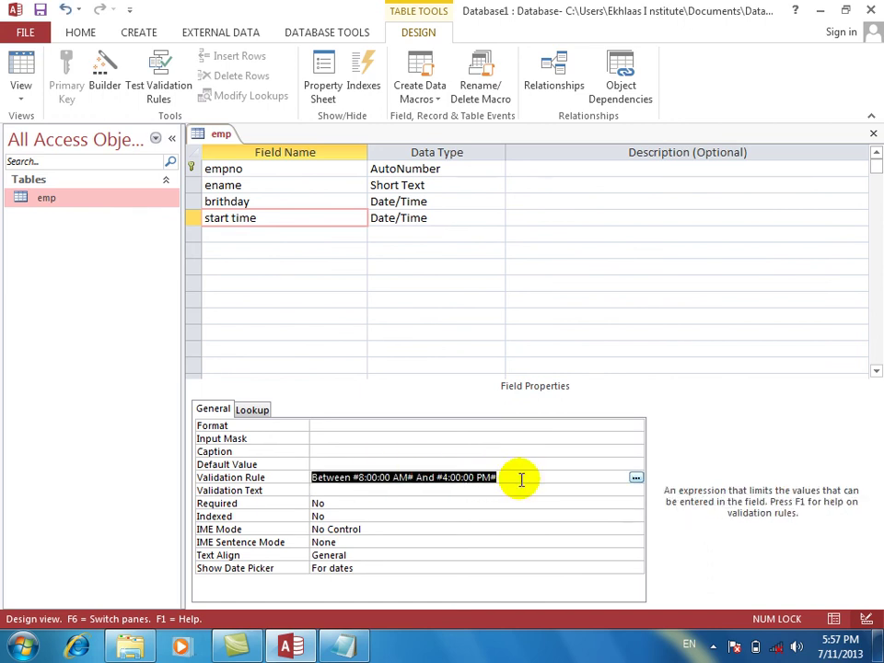
{"action": "key", "text": "Delete"}
{"action": "left_click", "coordinate": [334, 504]}
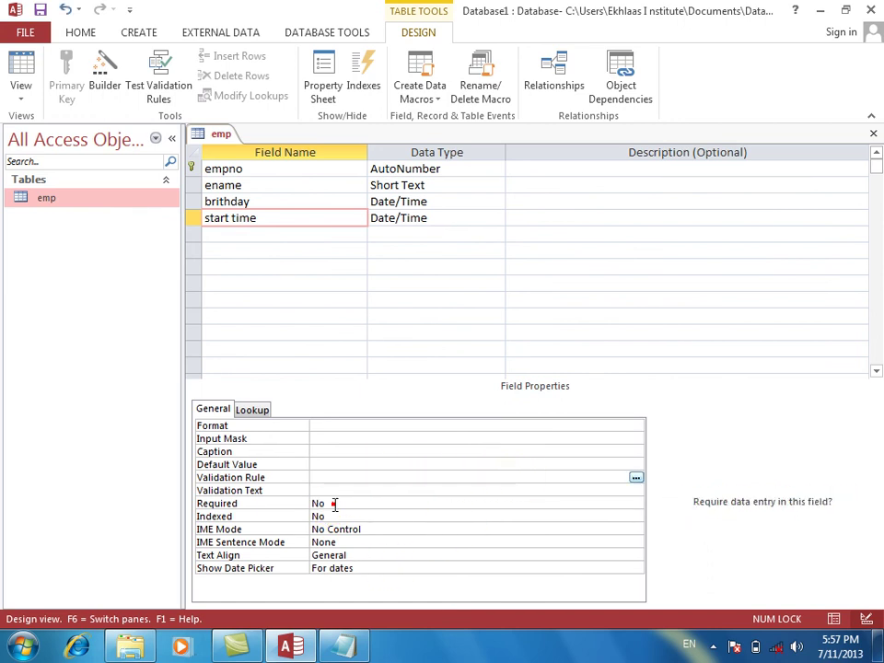
{"action": "left_click", "coordinate": [341, 515]}
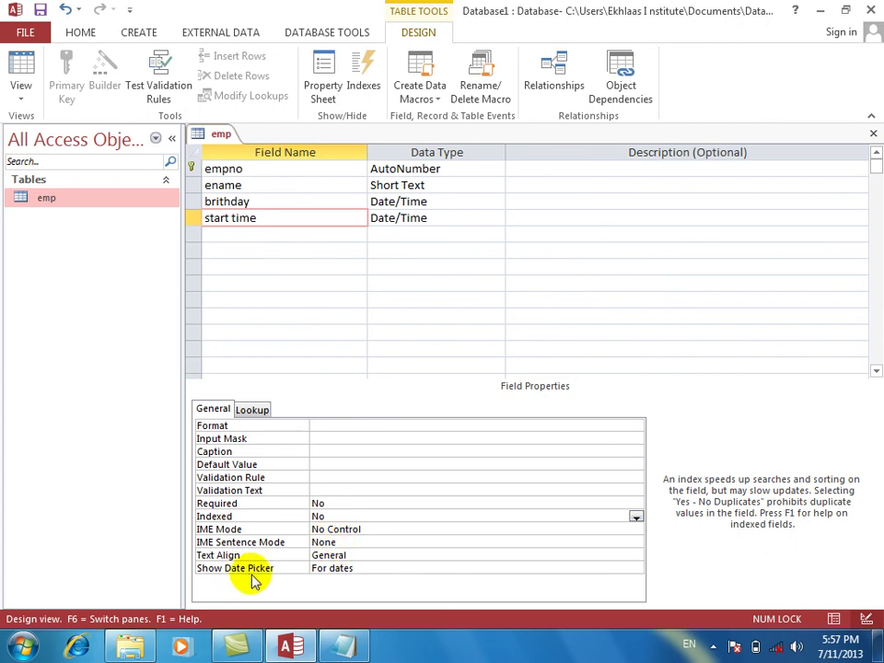
{"action": "left_click", "coordinate": [20, 67]}
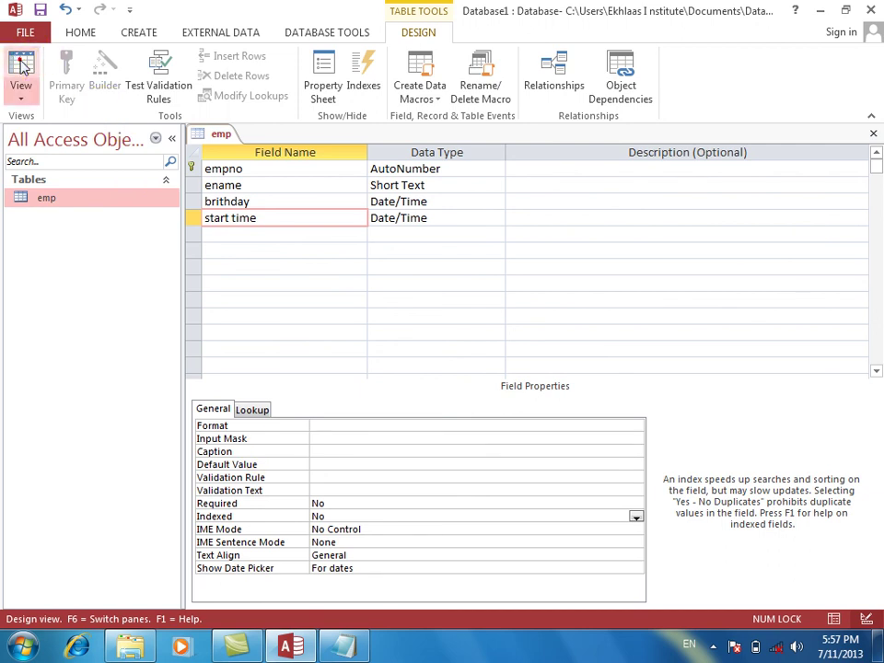
Save the emp table, then check record 21's start time and birthday date pickers in the datasheet.
{"action": "key", "text": "Return"}
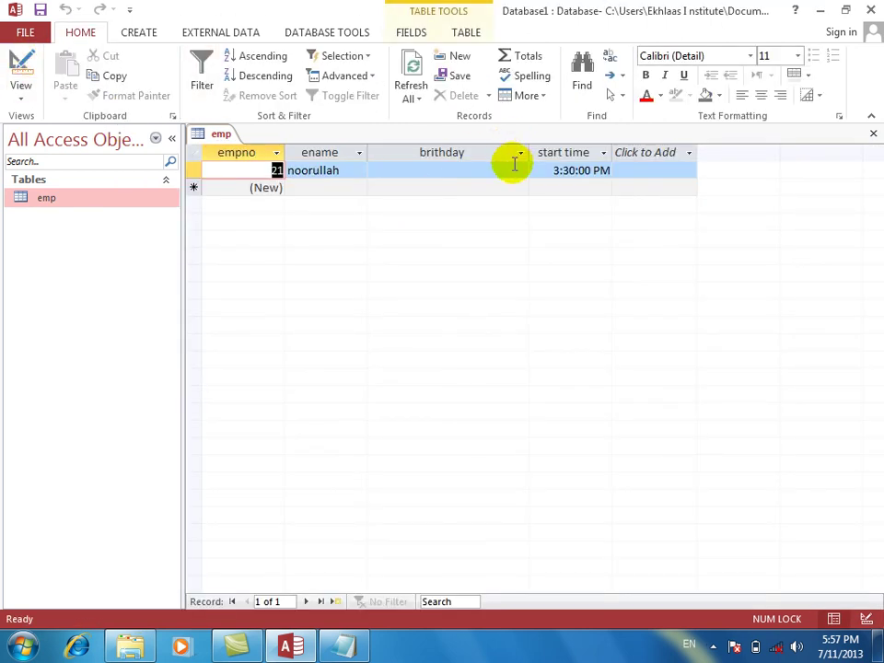
{"action": "left_click", "coordinate": [511, 170]}
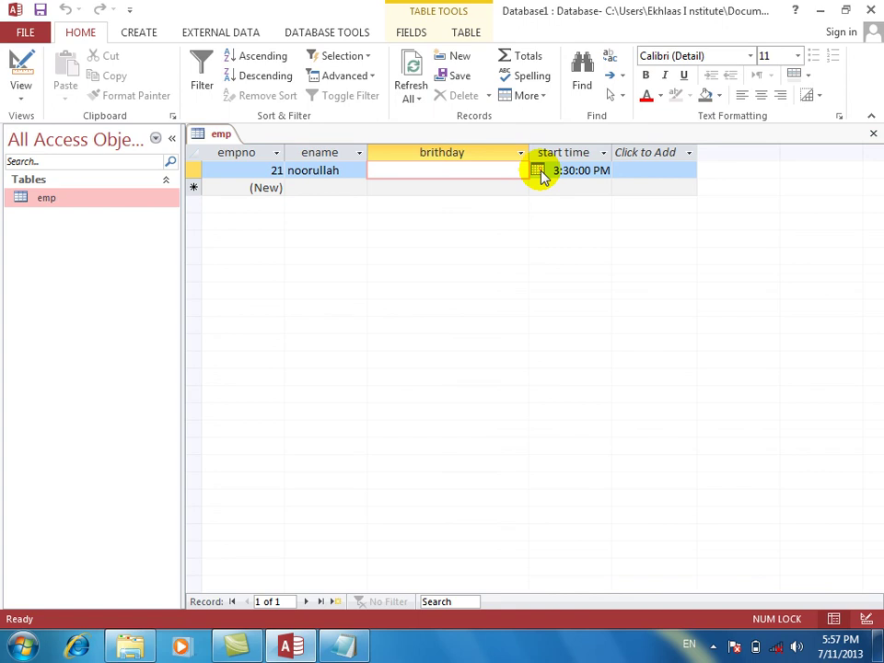
{"action": "left_click", "coordinate": [584, 170]}
{"action": "left_click", "coordinate": [618, 170]}
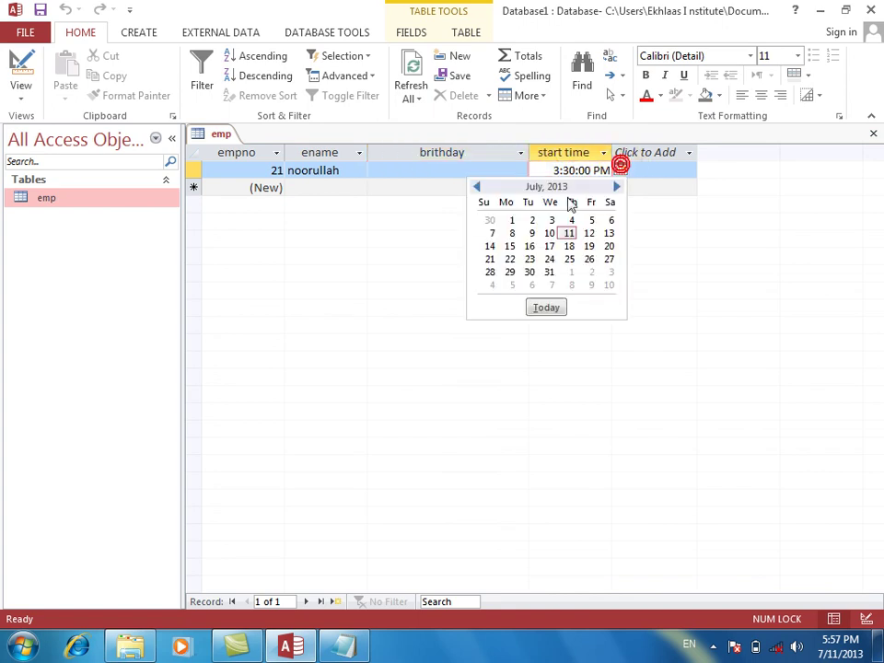
{"action": "left_click", "coordinate": [438, 168]}
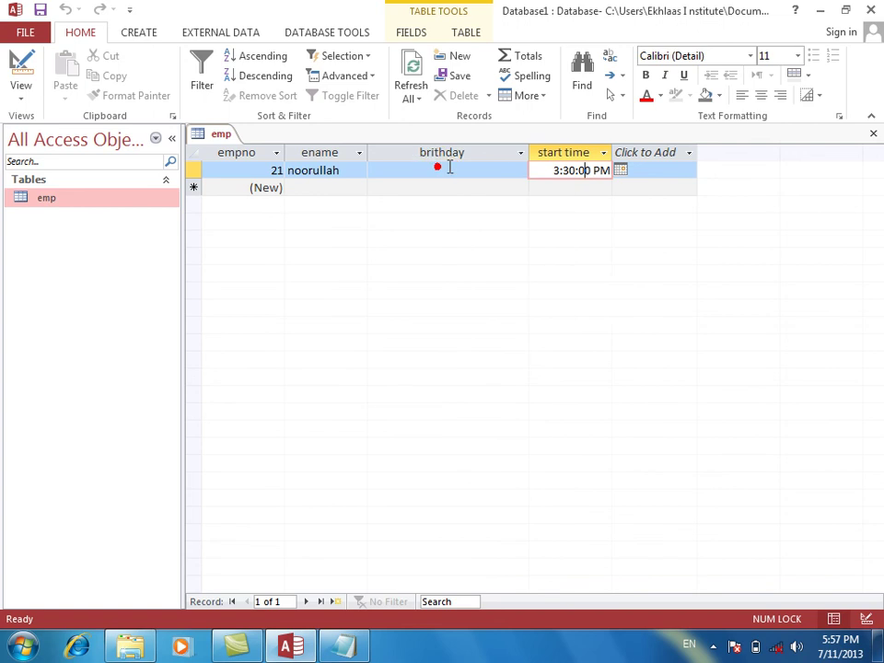
{"action": "left_click", "coordinate": [499, 165]}
{"action": "left_click", "coordinate": [539, 170]}
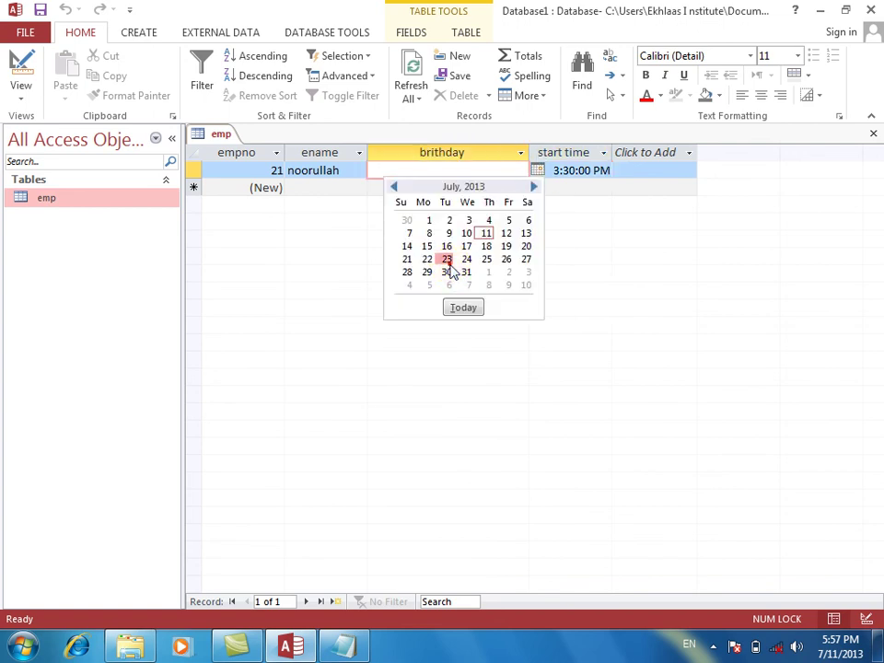